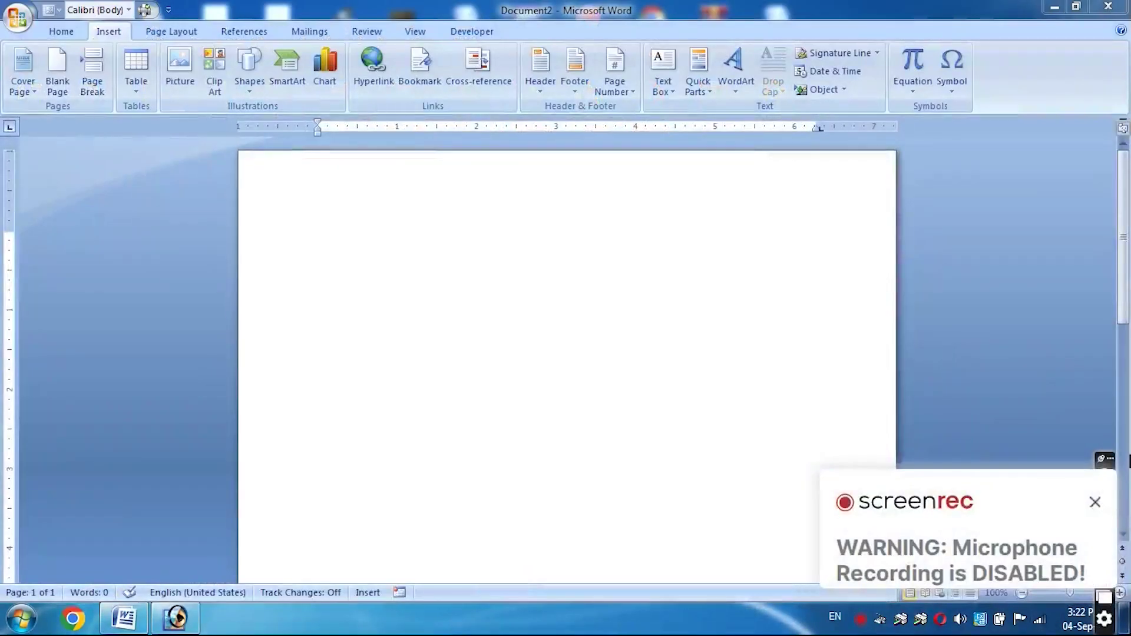
Open the picture chooser, cancel it, and check the desktop before returning to Word
click(1097, 503)
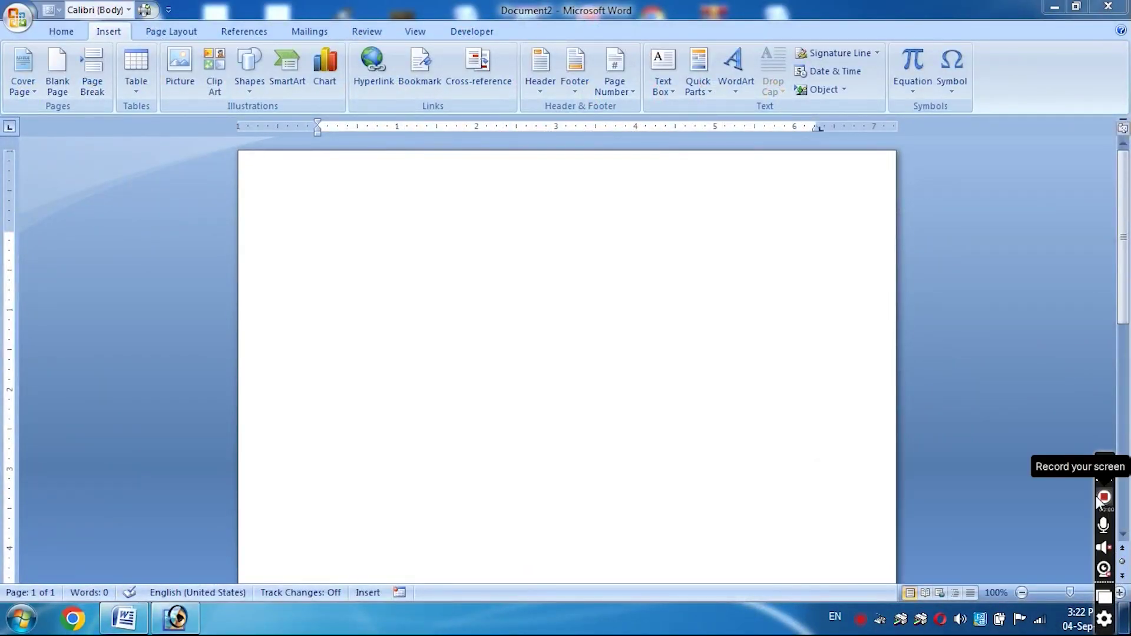
click(1099, 498)
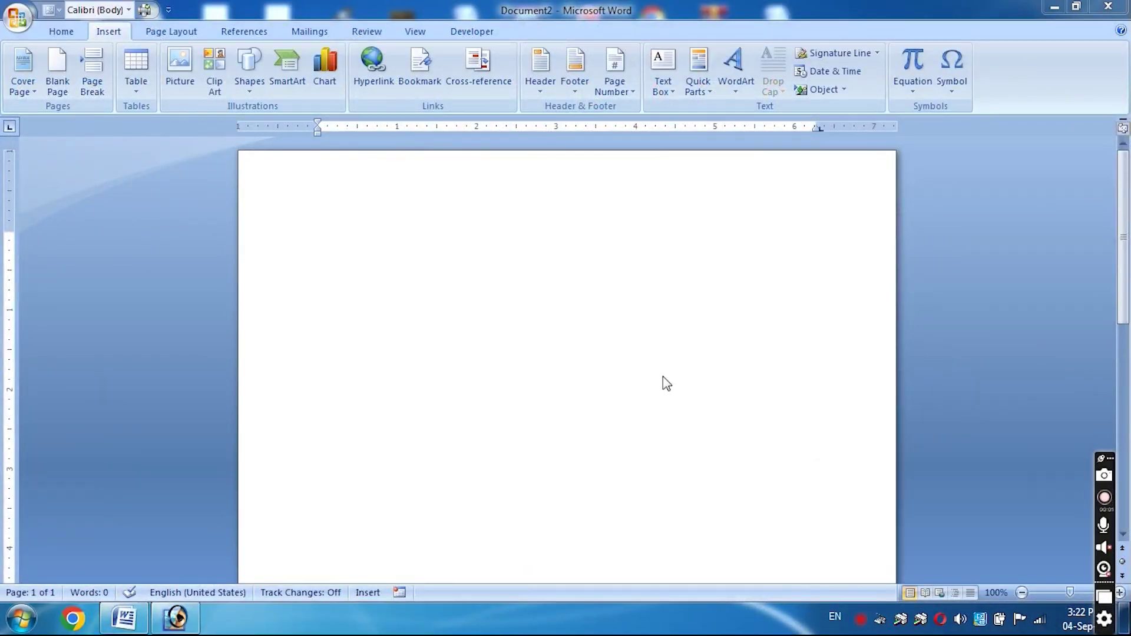
click(186, 64)
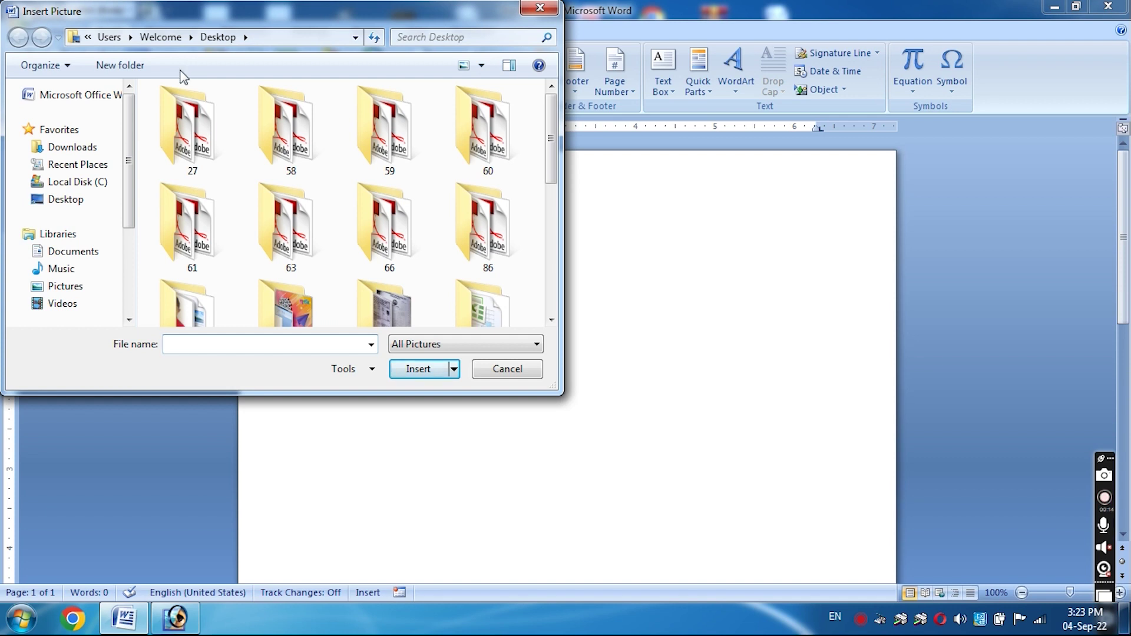
click(508, 370)
click(1055, 7)
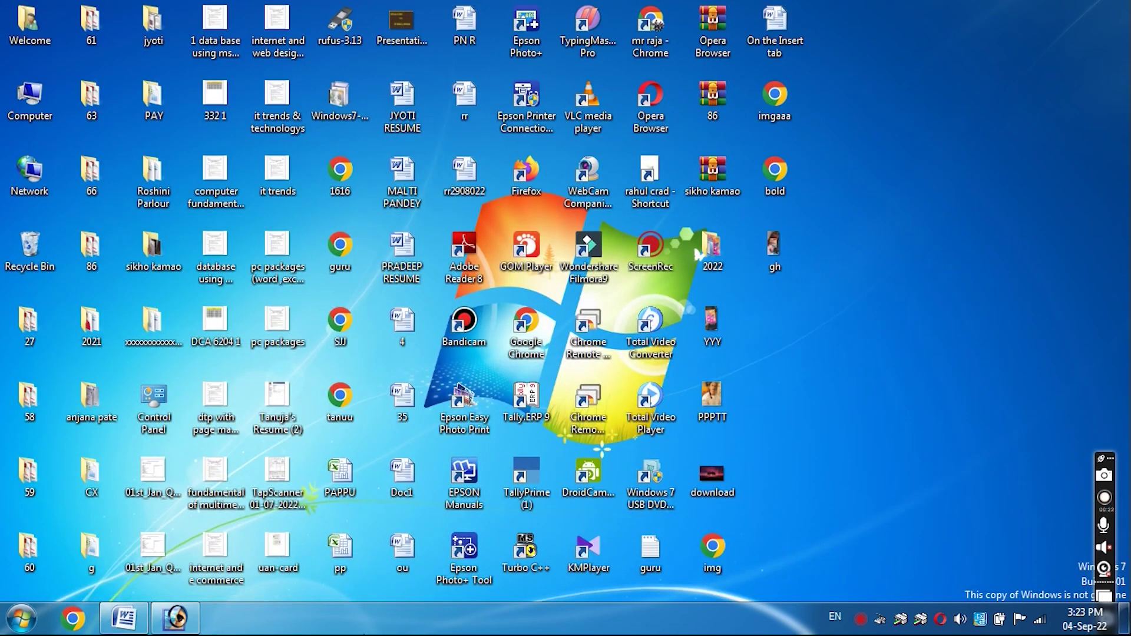
click(124, 618)
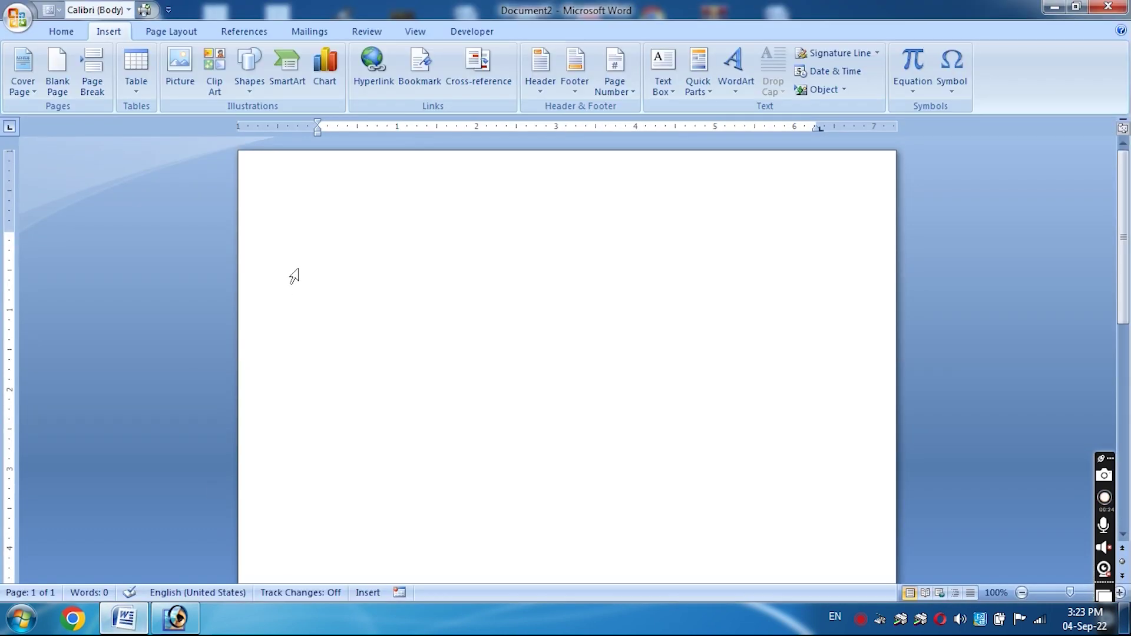
Insert gh.jpg from the Desktop folder into the document
click(188, 72)
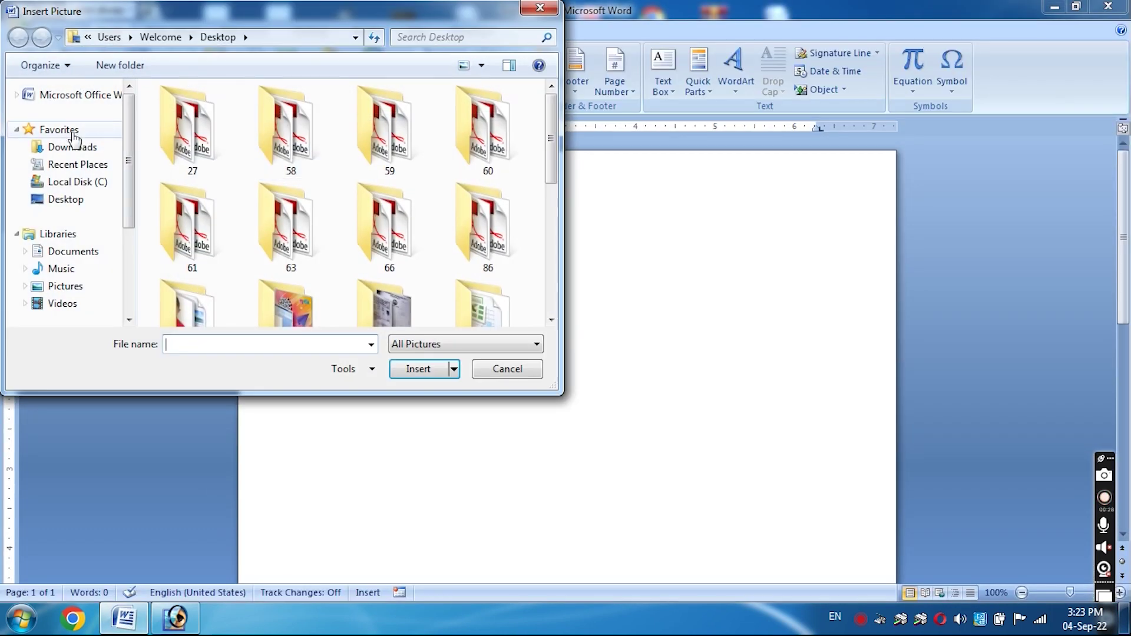
click(67, 201)
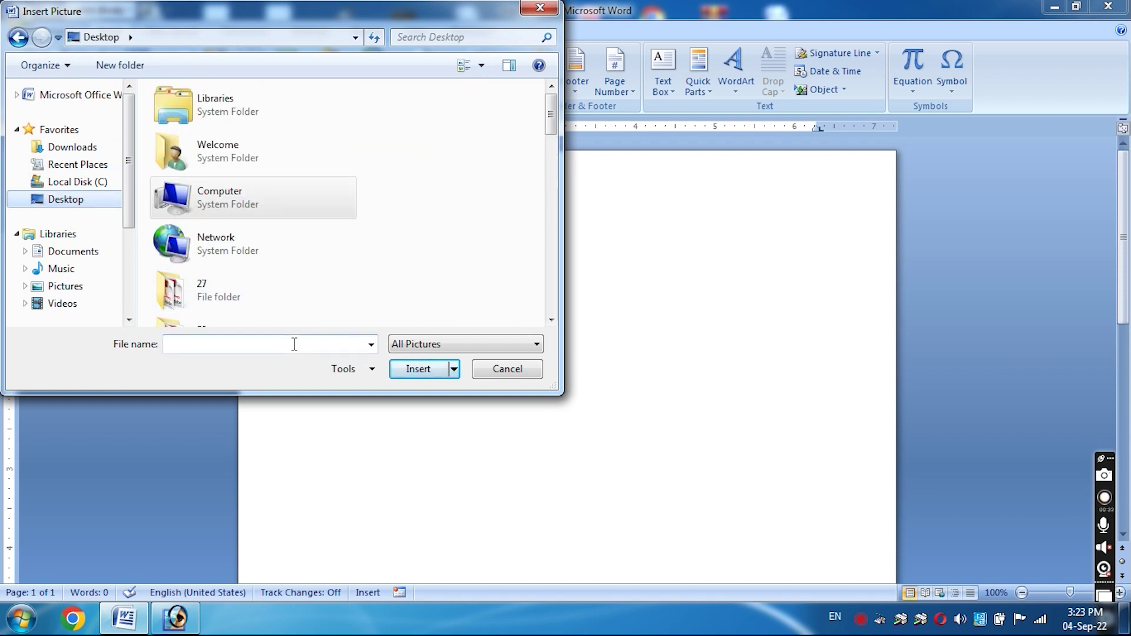
drag(552, 117, 564, 288)
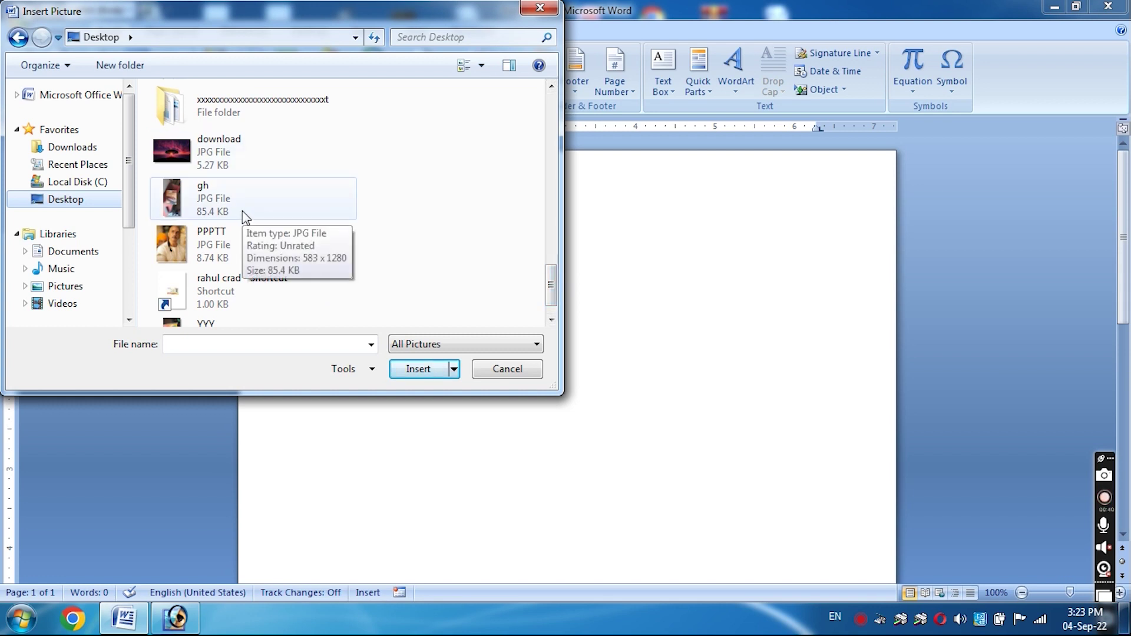
click(229, 342)
text(gh)
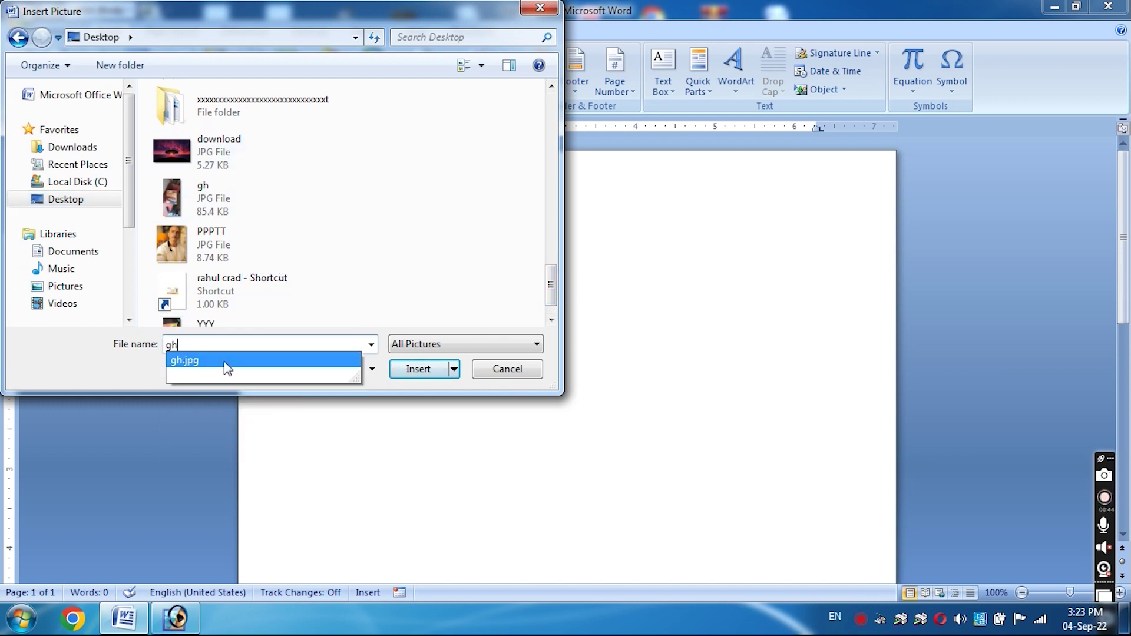
click(227, 364)
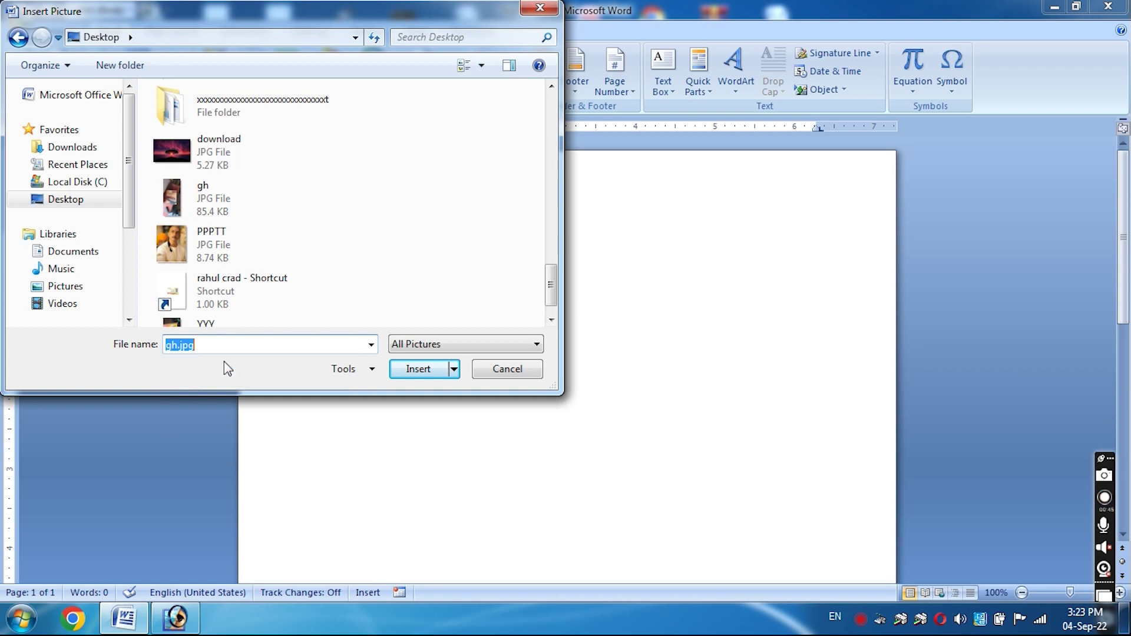
click(413, 371)
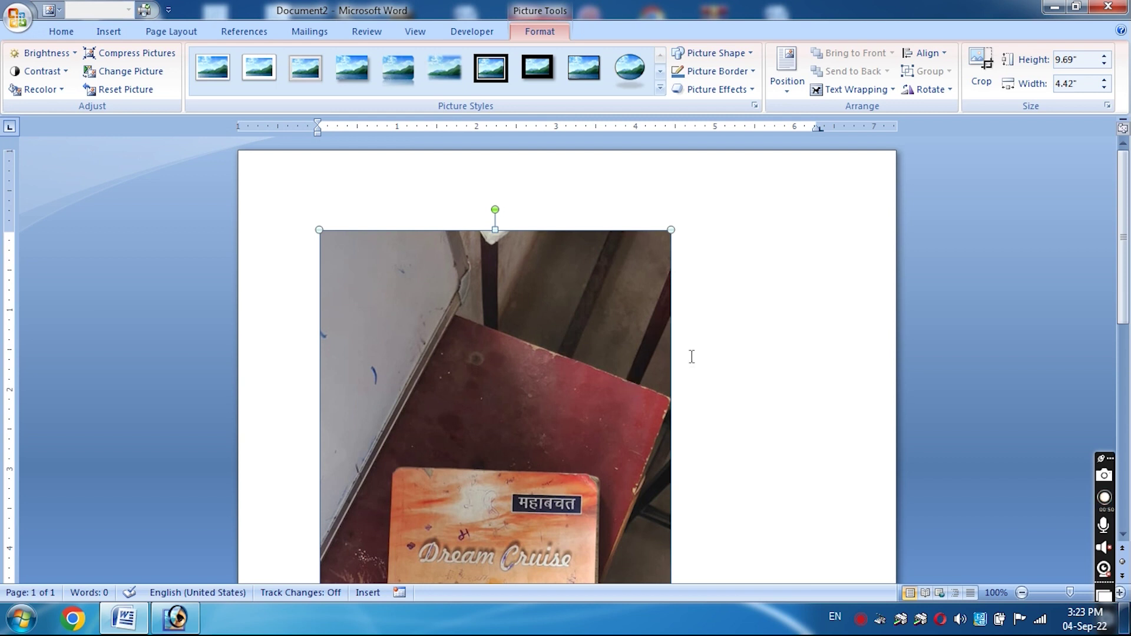
Scale the photo from its corner handle down to 7.24" by 3.3", keeping proportions
mouse_move(1126, 208)
mouse_down()
mouse_move(1127, 419)
mouse_move(1129, 81)
mouse_up()
drag(671, 230, 564, 426)
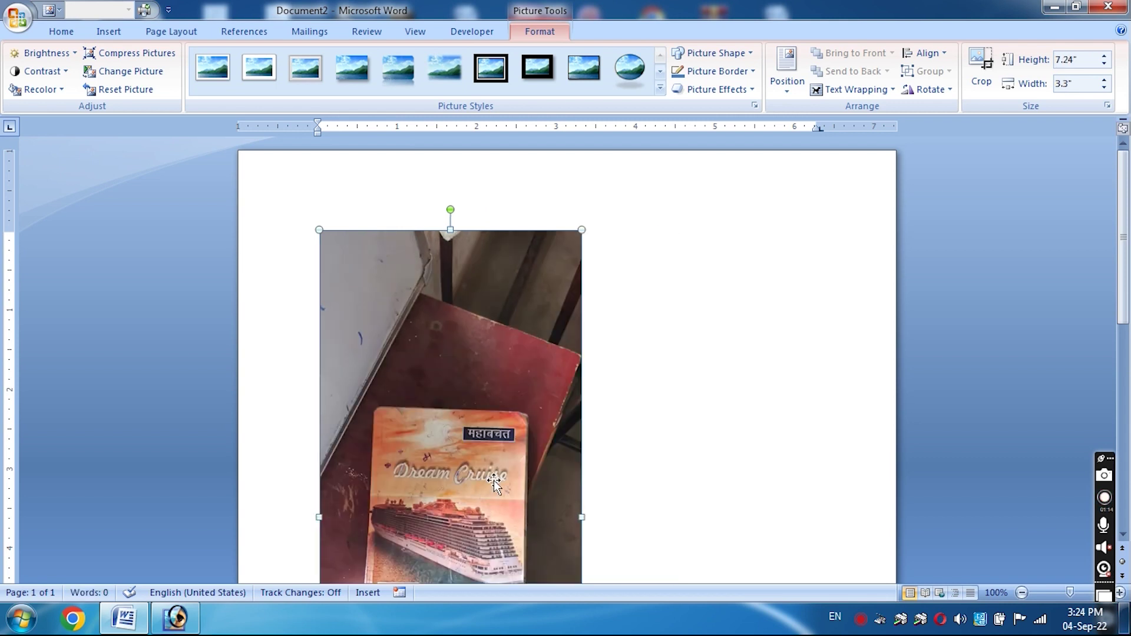
mouse_move(493, 482)
mouse_down()
mouse_move(479, 412)
mouse_move(676, 350)
mouse_move(500, 366)
mouse_move(725, 316)
mouse_move(494, 346)
mouse_move(748, 306)
mouse_move(518, 362)
mouse_move(636, 356)
mouse_move(580, 353)
mouse_move(691, 321)
mouse_move(512, 361)
mouse_up()
click(611, 326)
Set the photo's text wrapping to Through
scroll(525, 352, down, 5)
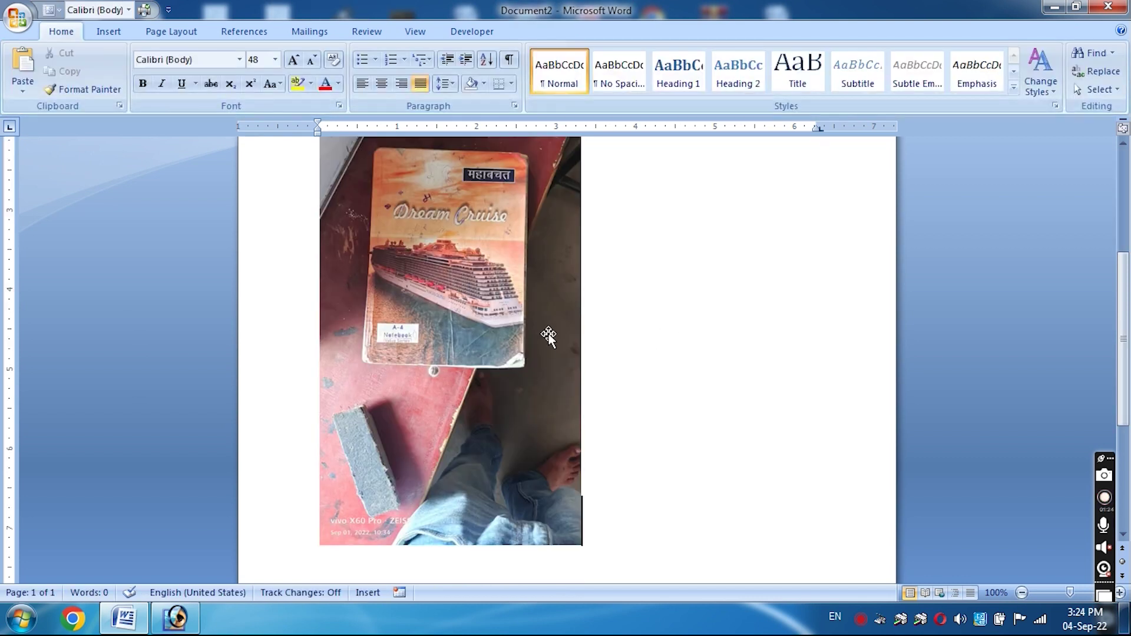
double_click(629, 316)
click(448, 363)
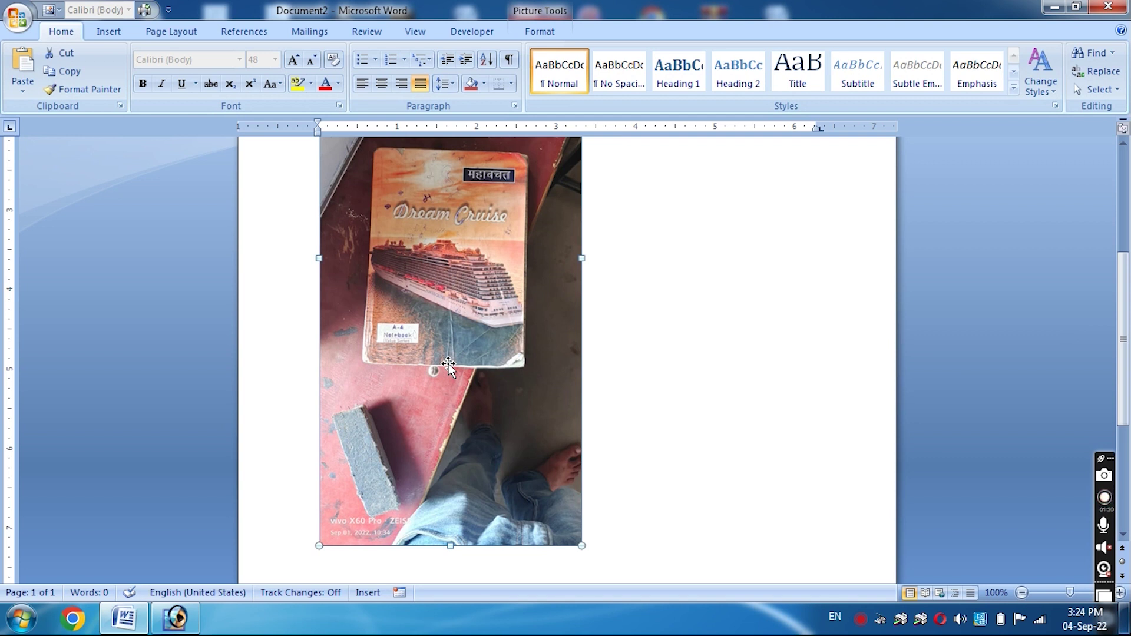
double_click(486, 332)
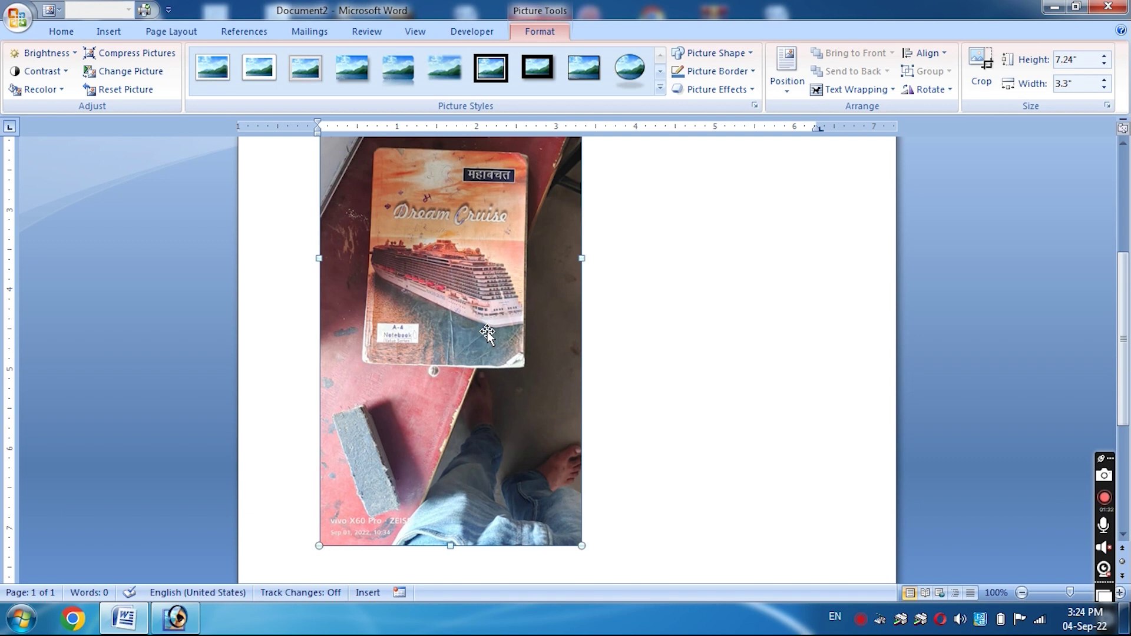
click(865, 92)
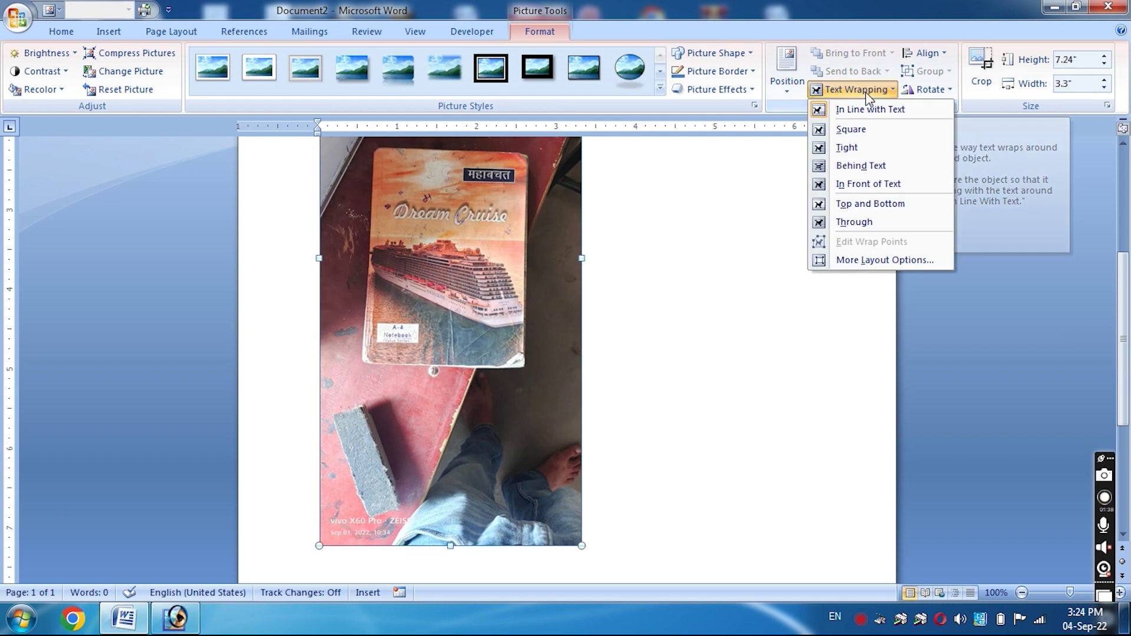
click(871, 224)
Move the photo toward the page centre and shrink it to 5.37" by 2.44"
drag(488, 300, 646, 308)
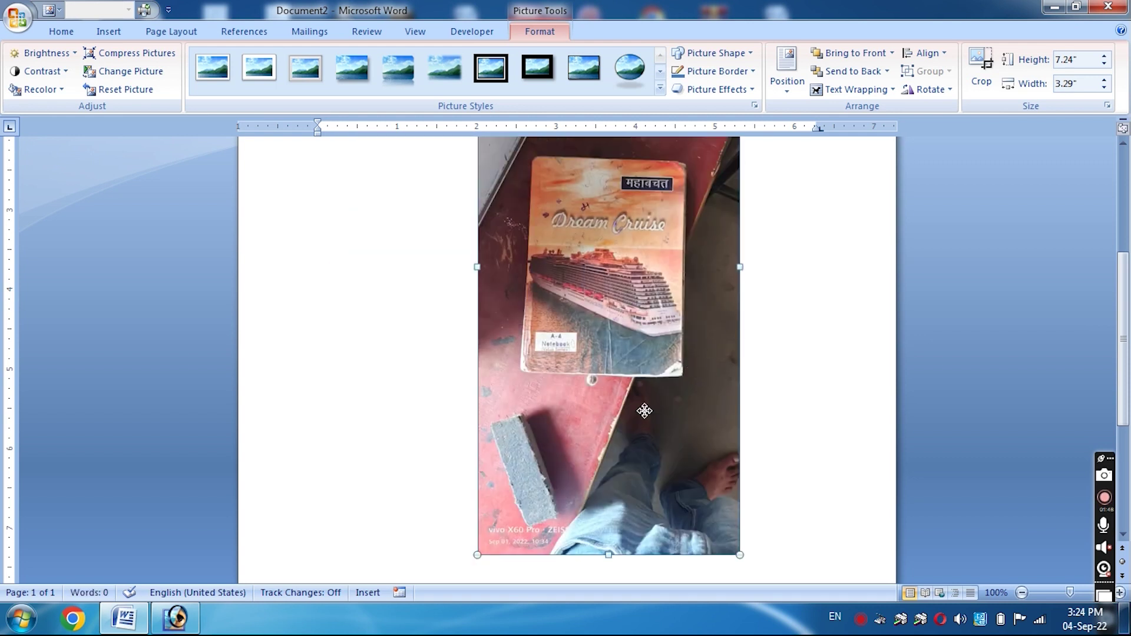
drag(694, 366, 592, 433)
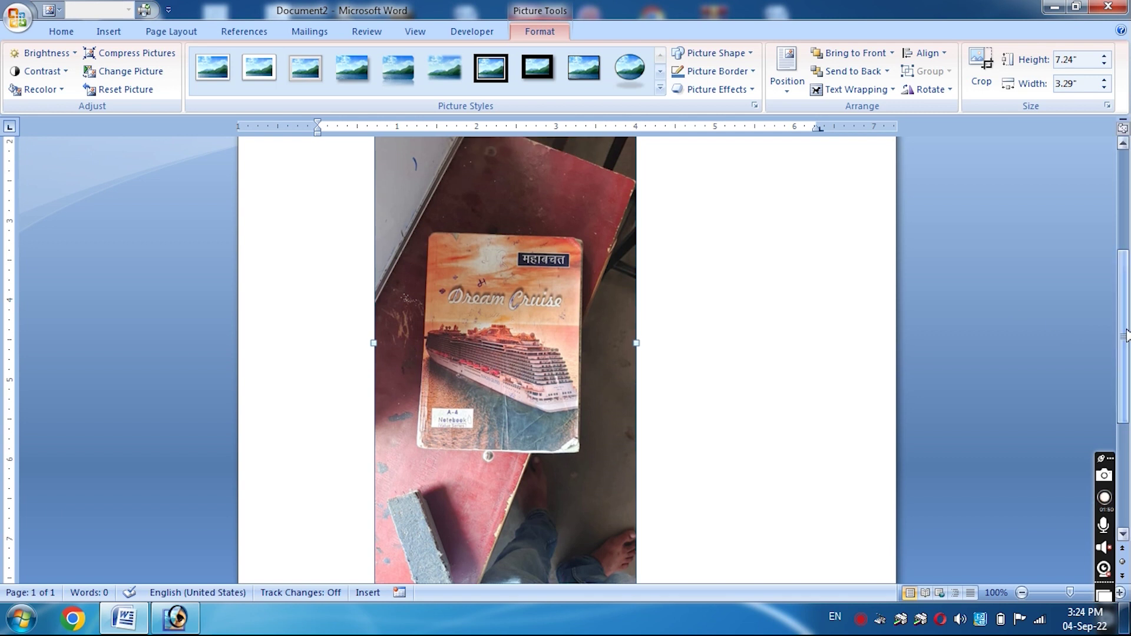
scroll(1125, 341, up, 3)
scroll(1126, 340, up, 1)
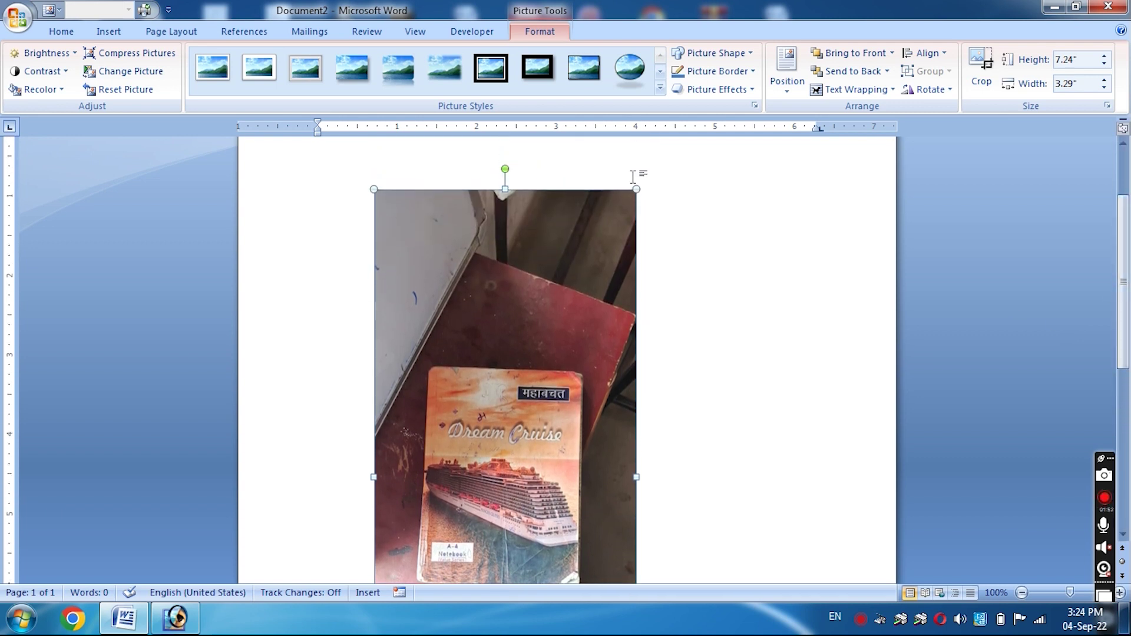
drag(637, 187, 568, 338)
mouse_move(519, 430)
mouse_down()
mouse_move(584, 331)
mouse_move(571, 256)
mouse_up()
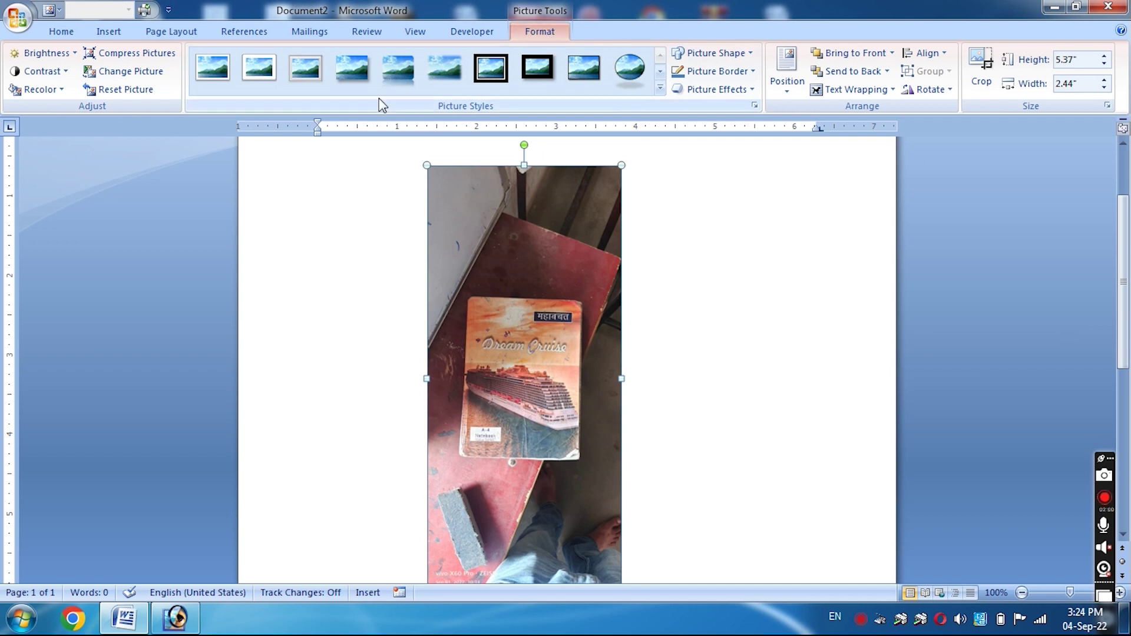
Browse the Brightness, Contrast and Recolor galleries without applying any, then open Compress Pictures
click(63, 58)
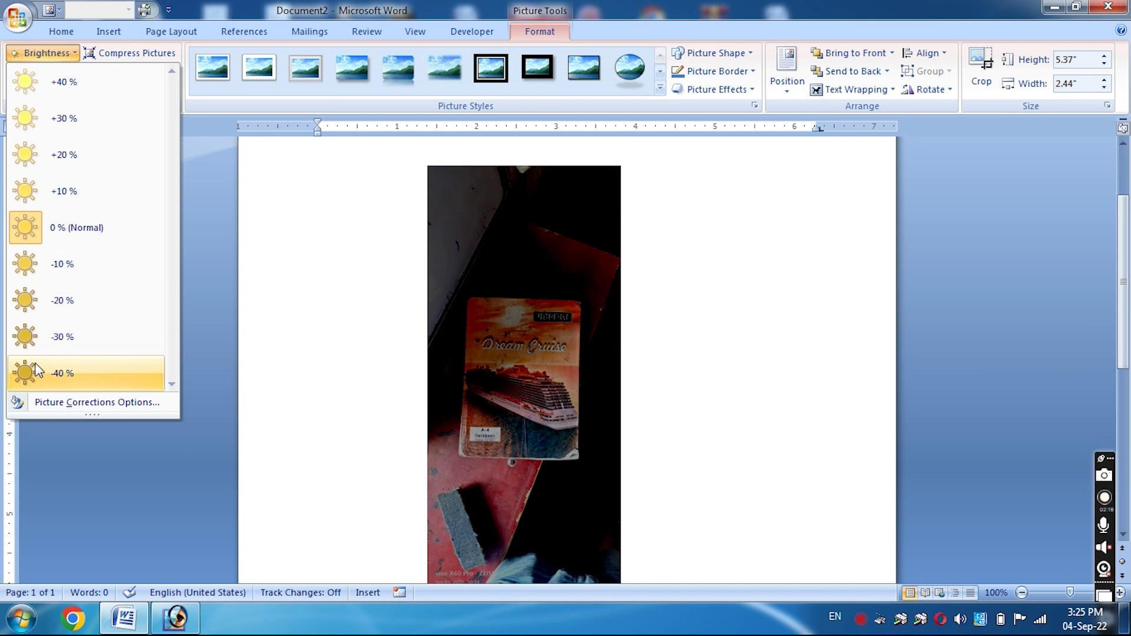
key(Escape)
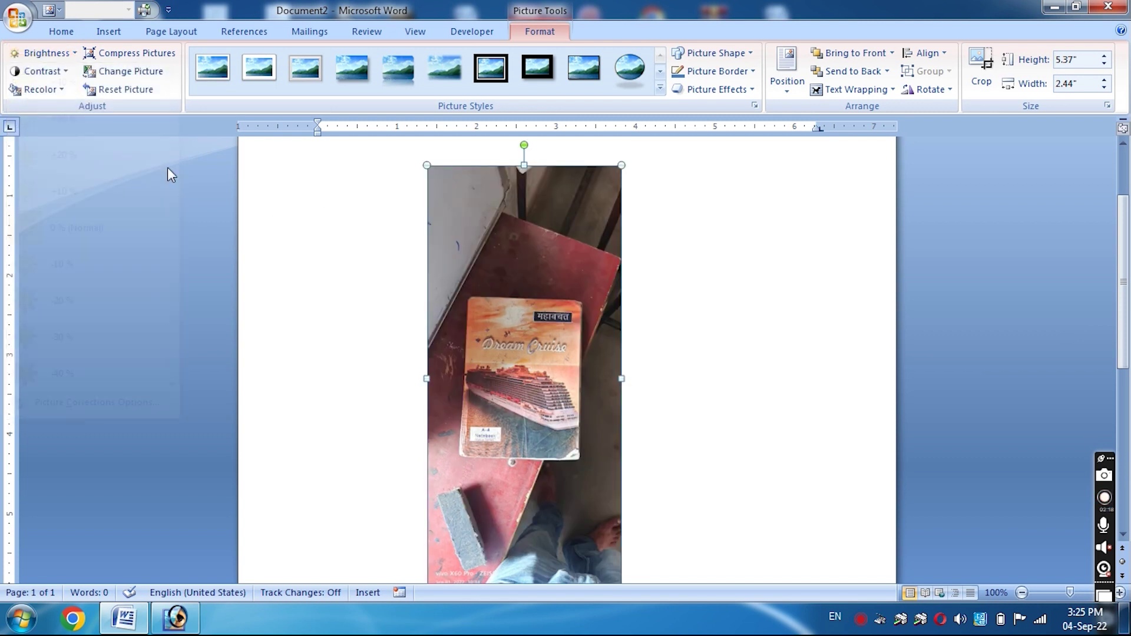
click(43, 71)
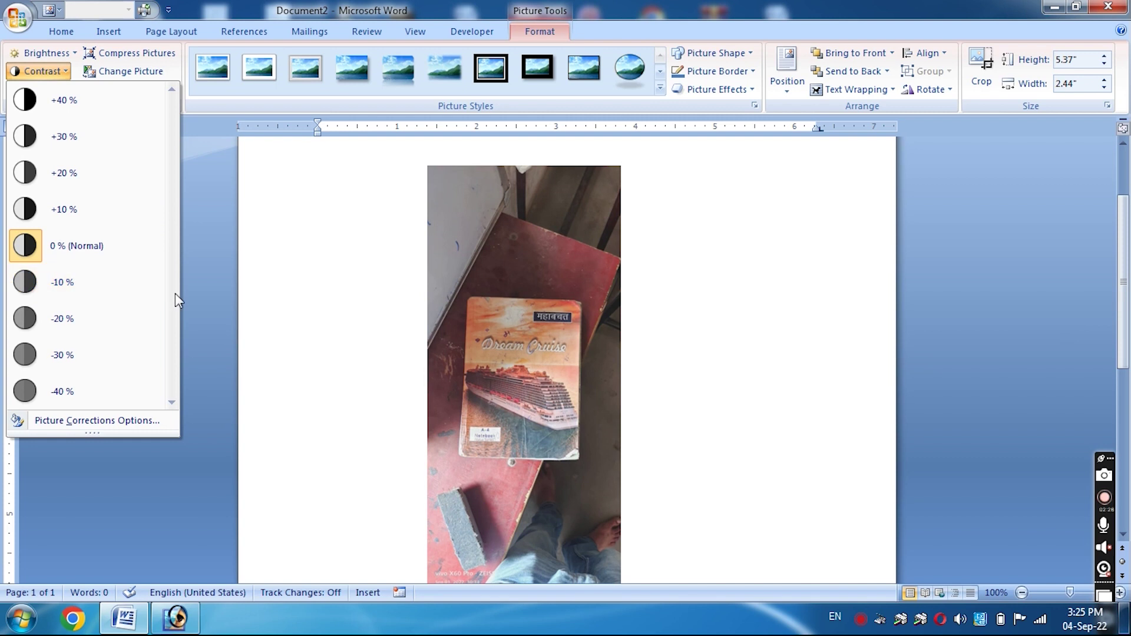
click(285, 248)
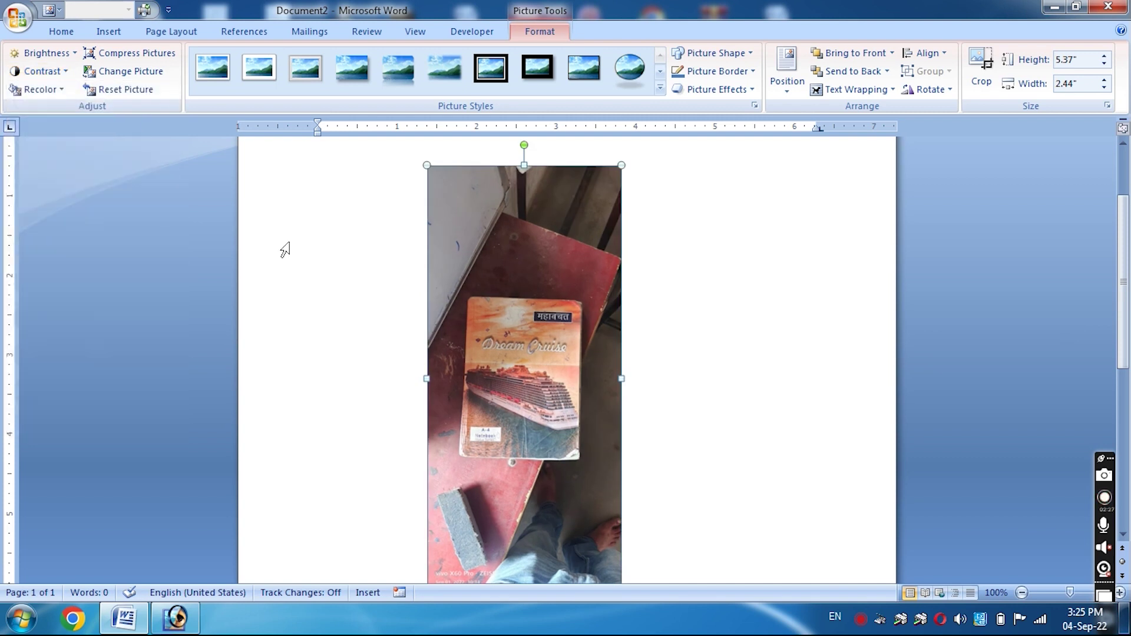
click(59, 91)
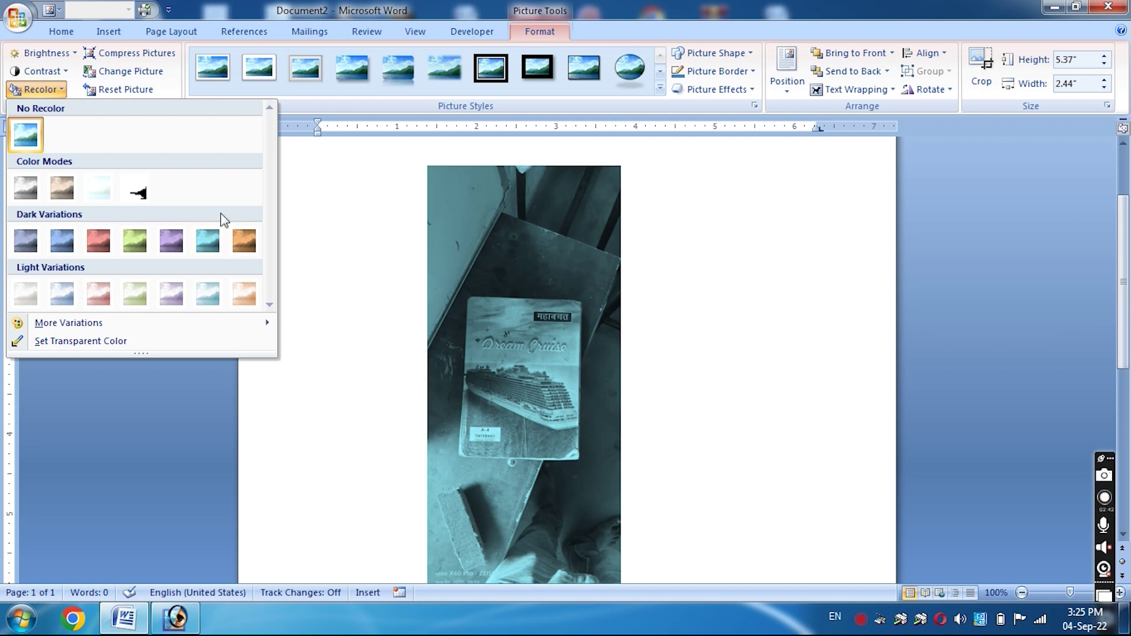
click(167, 60)
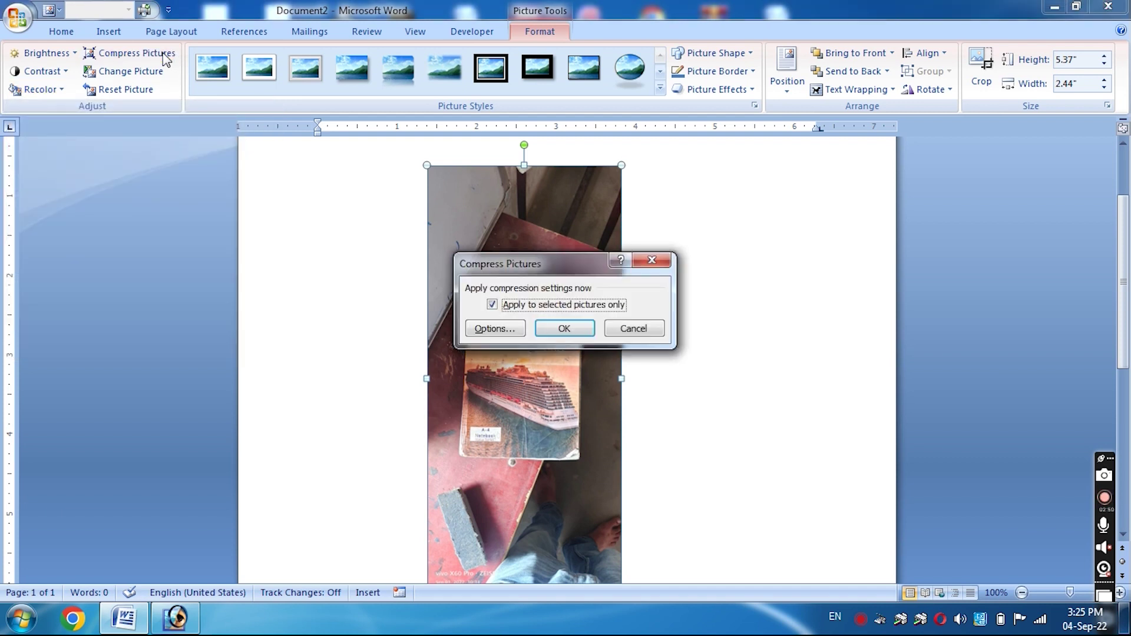
Compress the photo with the Screen (150 ppi) target output
click(493, 330)
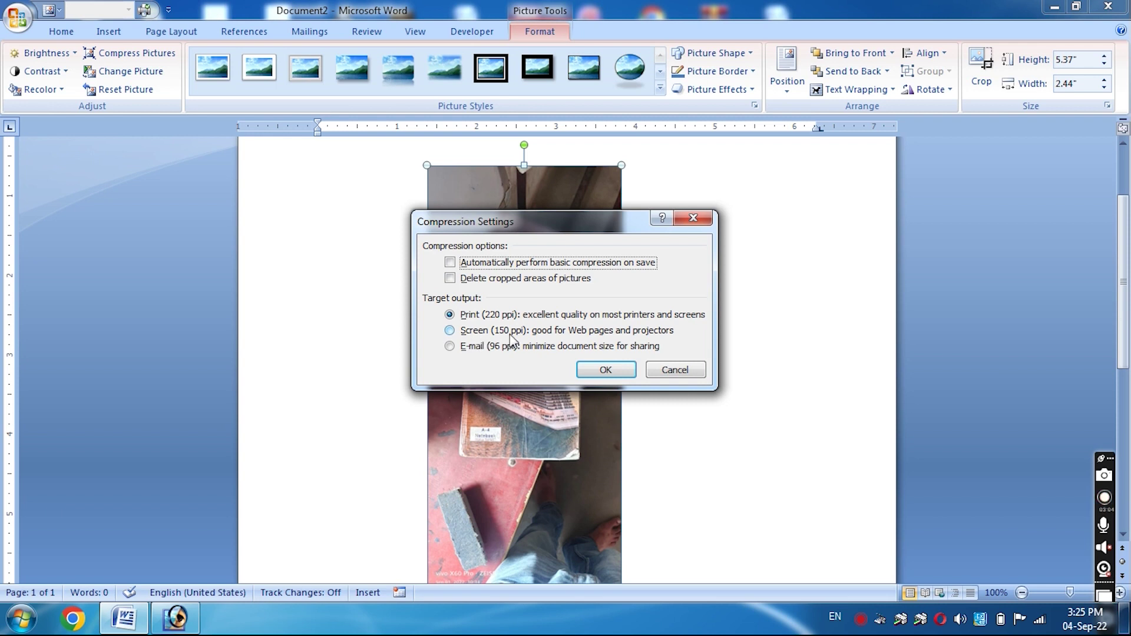
click(480, 335)
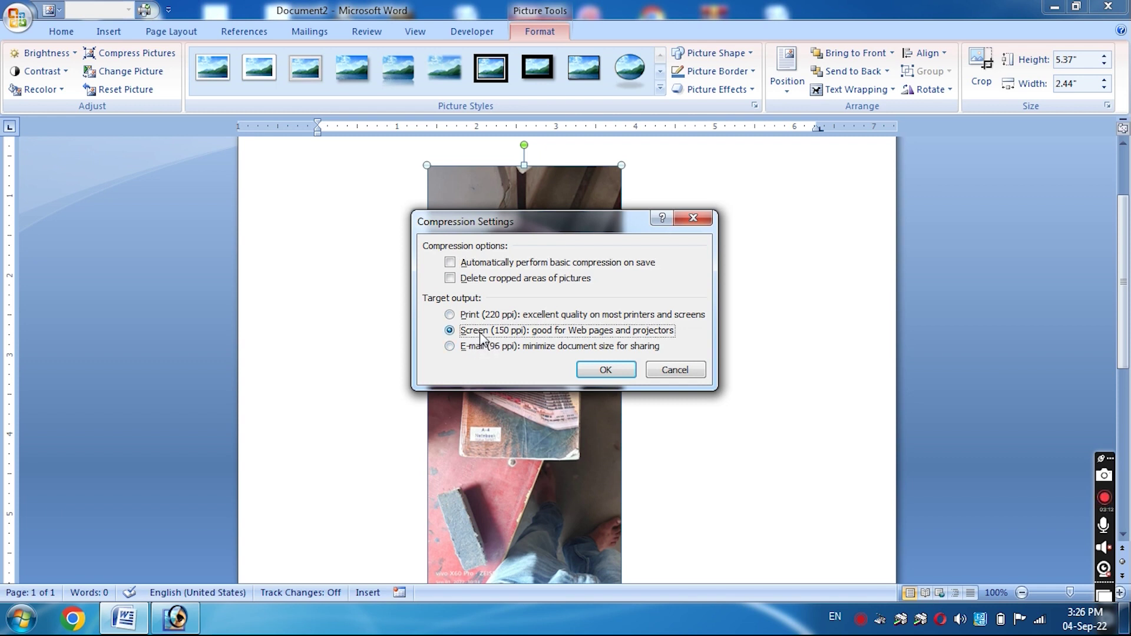
click(616, 369)
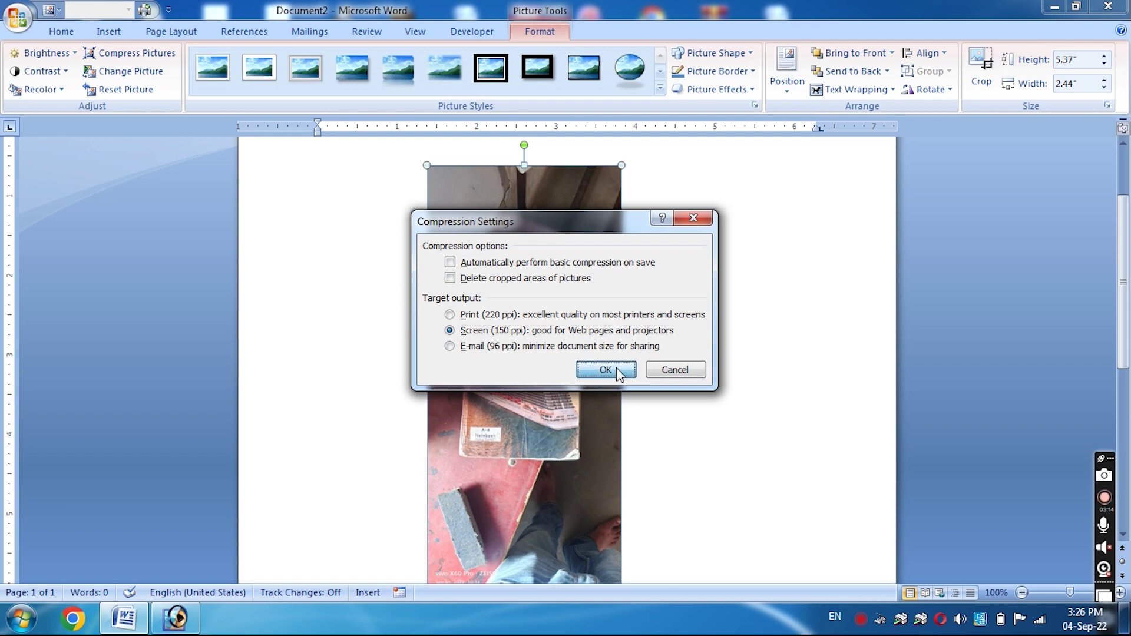
click(587, 331)
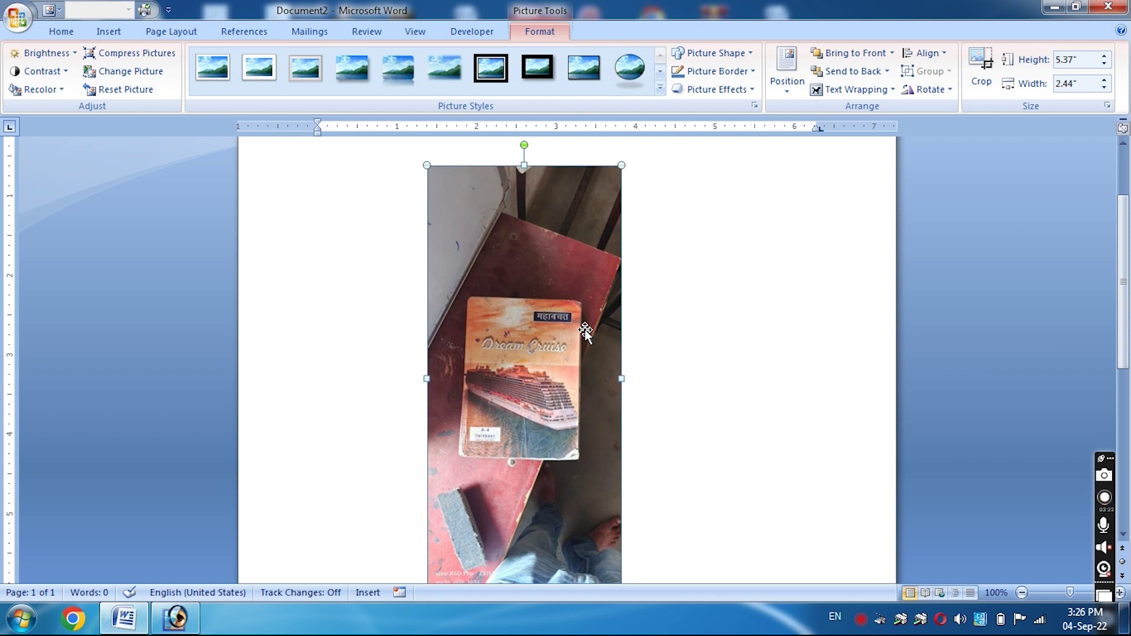
click(132, 72)
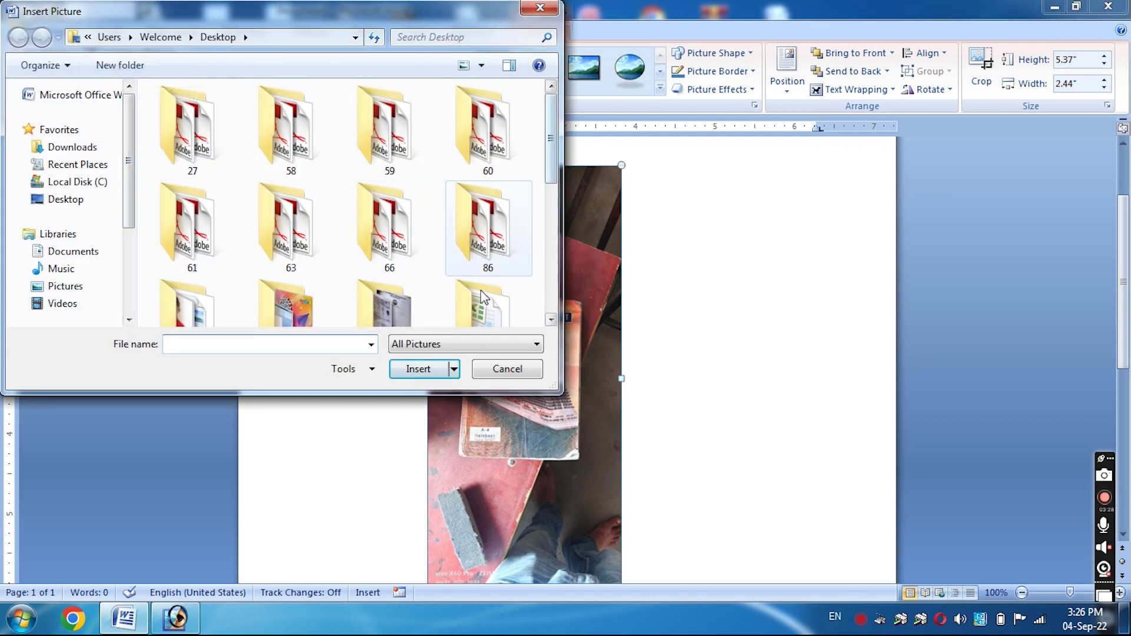
Dismiss the Insert Picture dialog without replacing the photo, then reset its formatting
drag(549, 145, 557, 258)
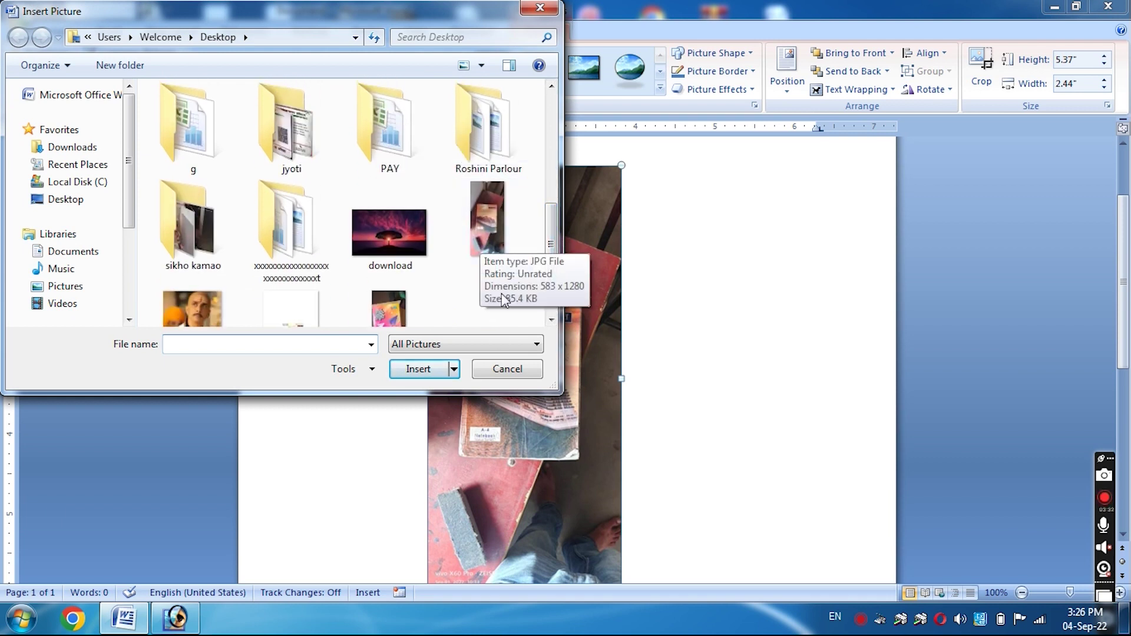
click(508, 370)
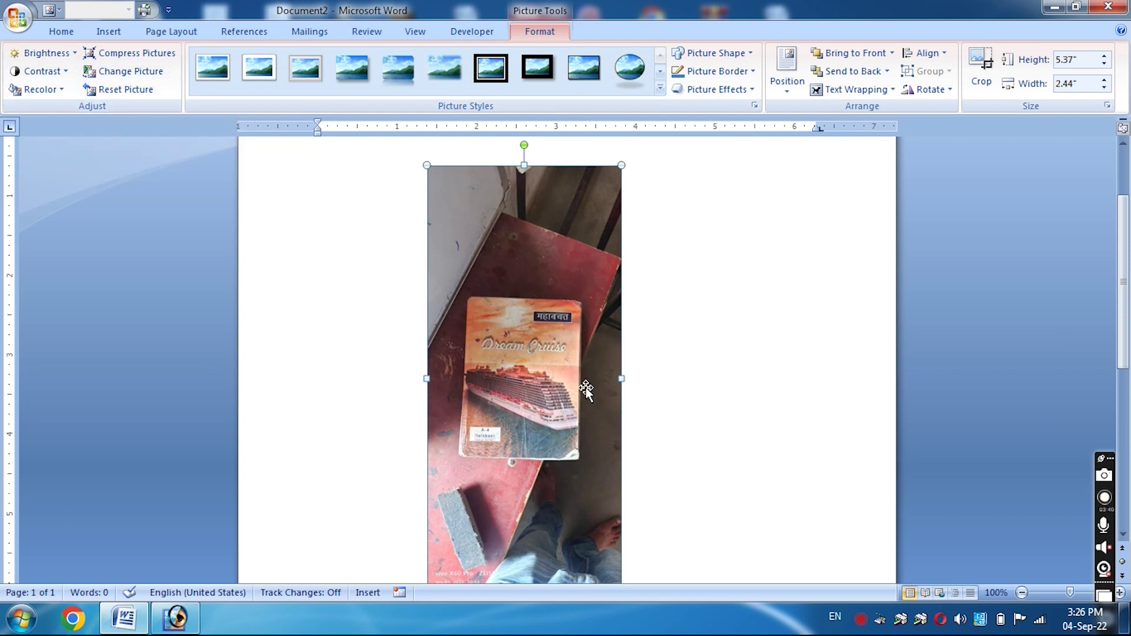
click(129, 88)
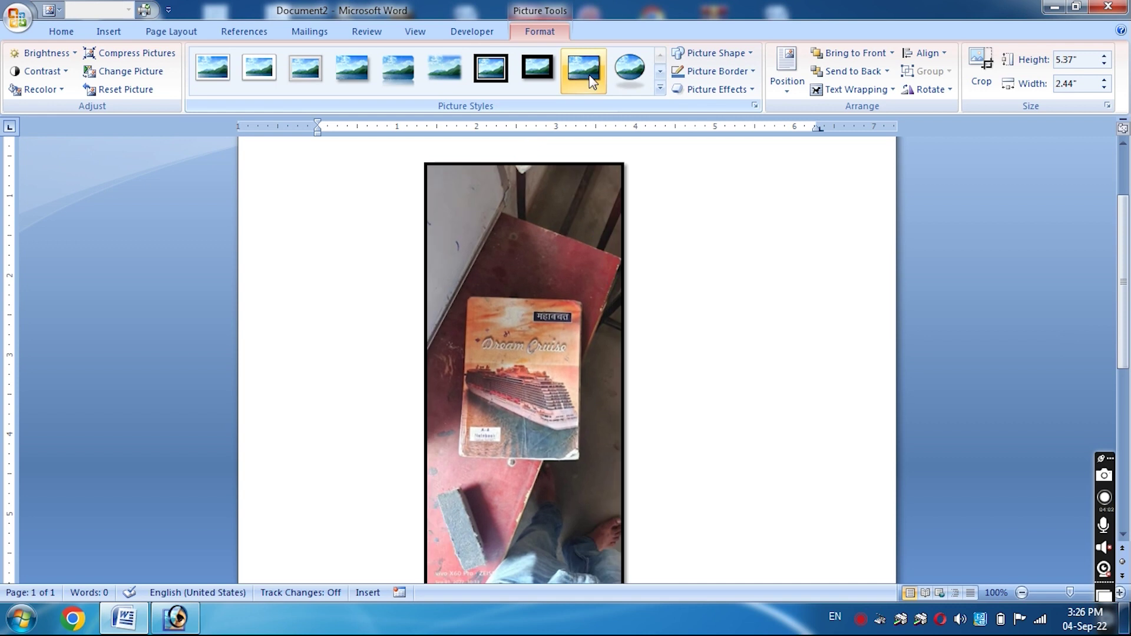
Apply the thick black frame picture style, then switch to a rounded-corner style
click(536, 72)
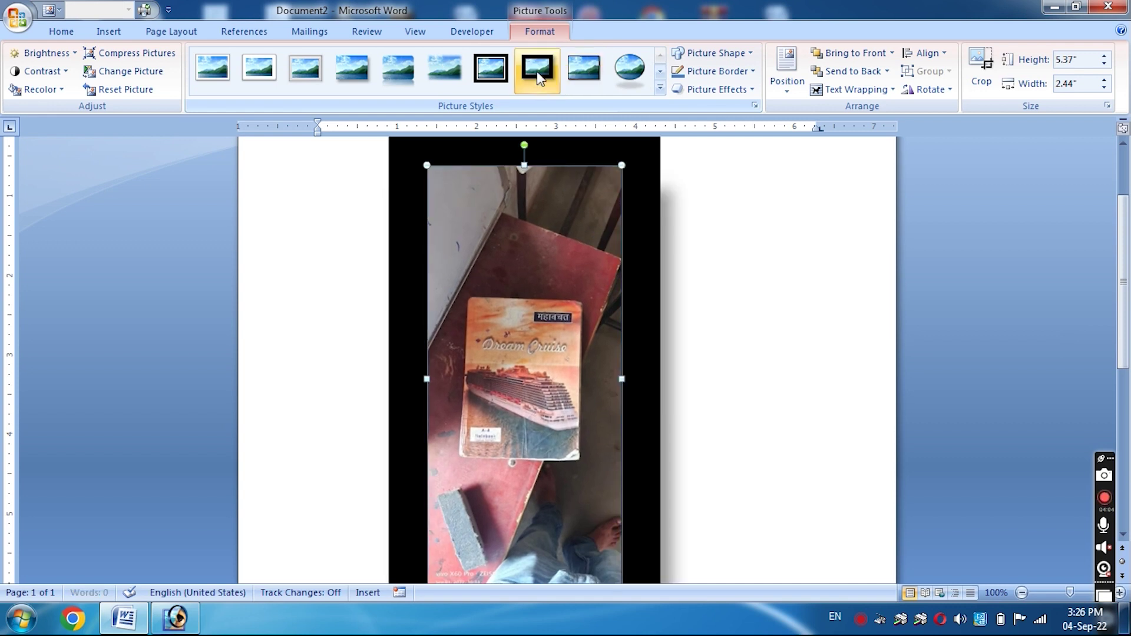
click(419, 77)
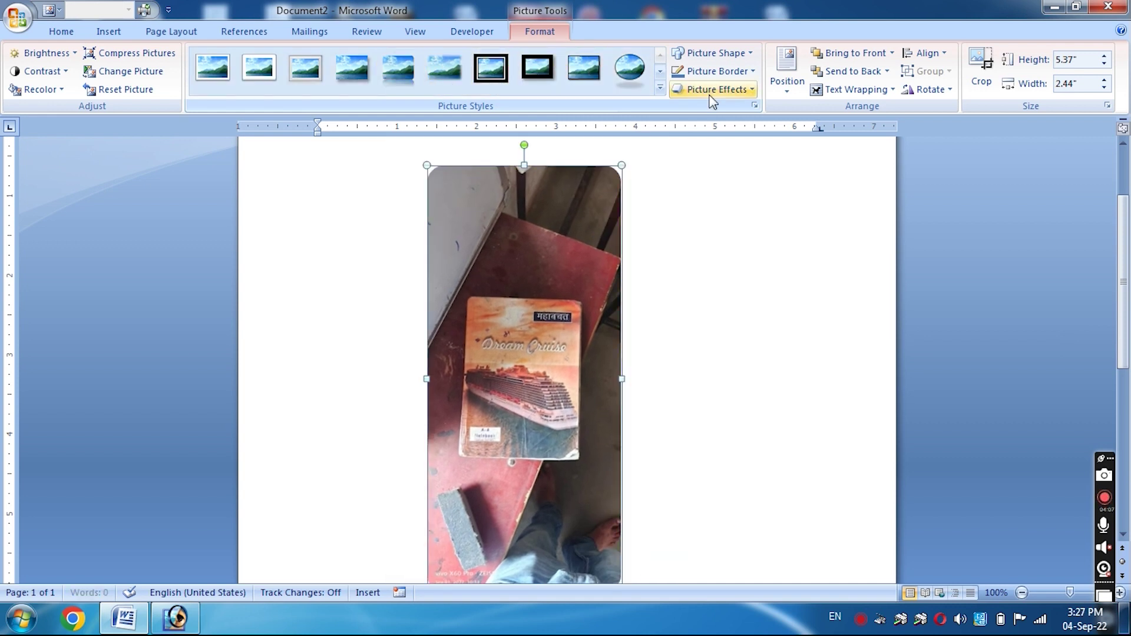
Try heart, no-symbol, cube and up-arrow shapes, revert to rectangle, then apply the black double frame
click(743, 58)
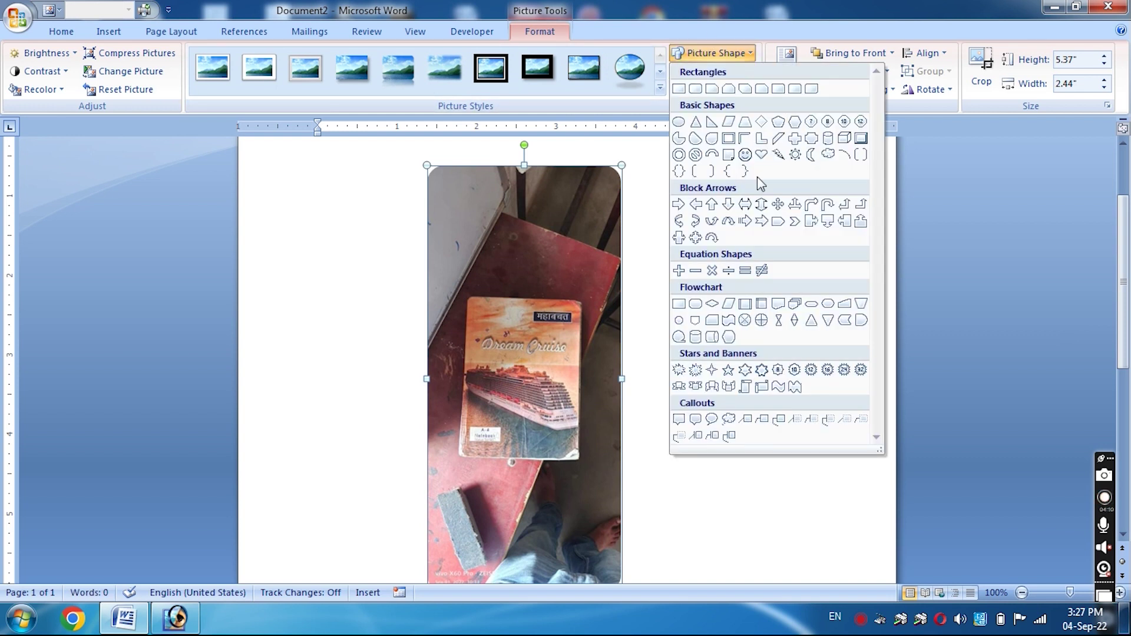
click(761, 154)
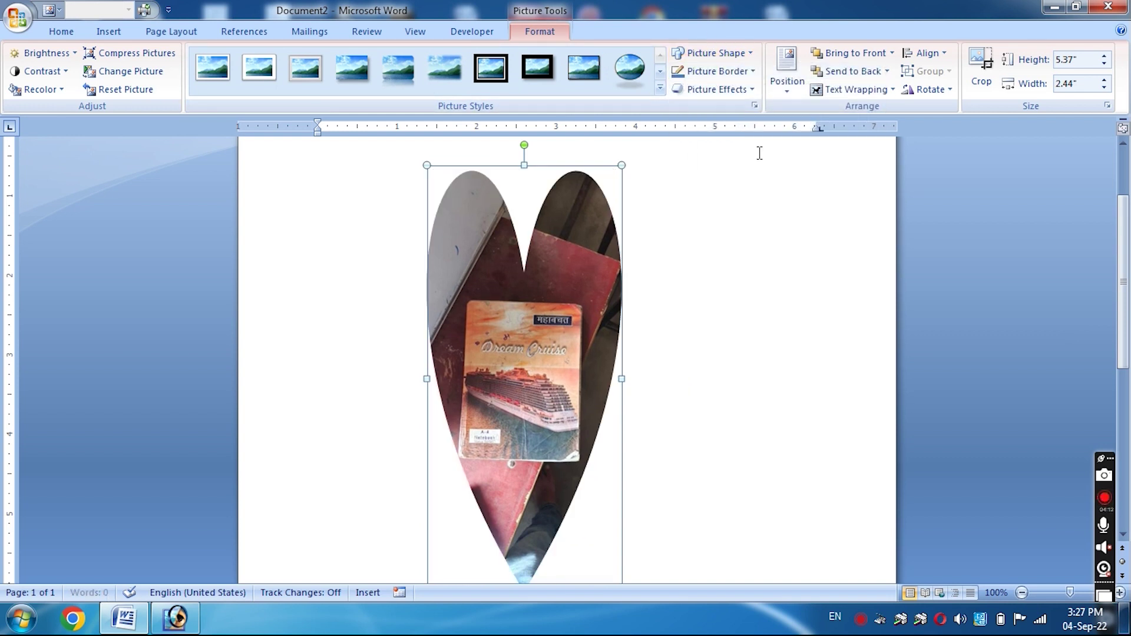
click(730, 56)
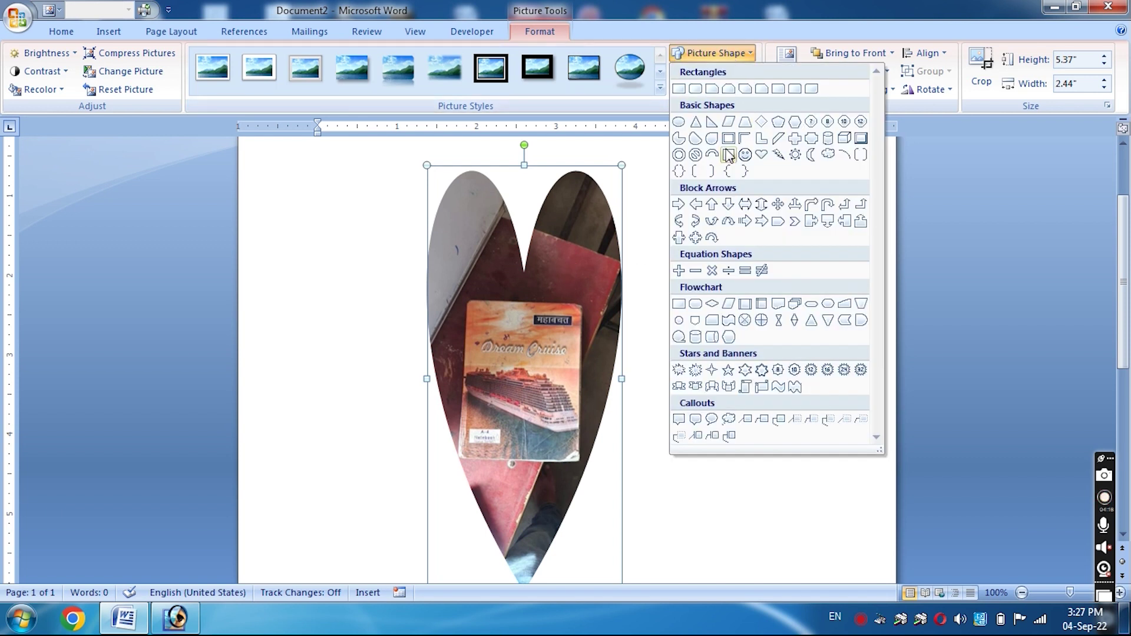
click(695, 155)
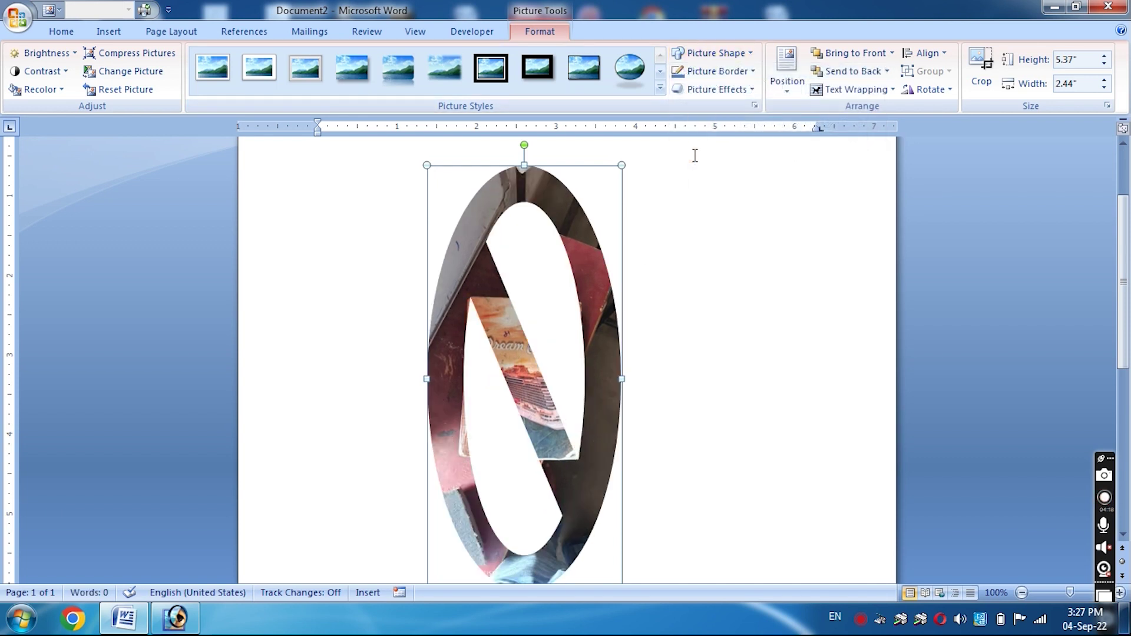
click(730, 56)
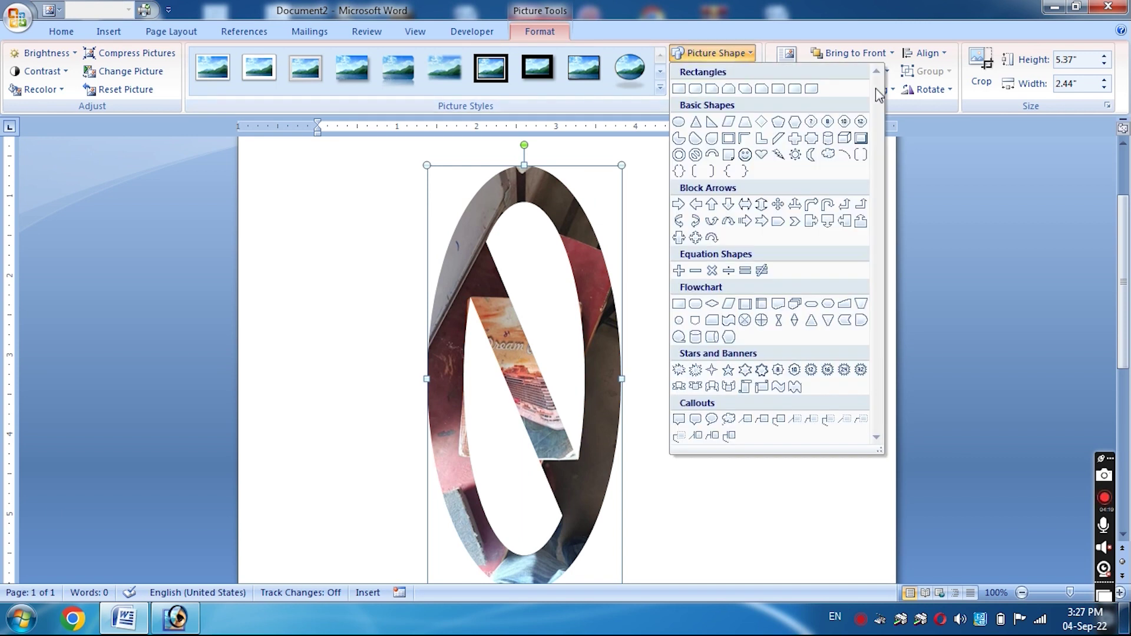
click(846, 141)
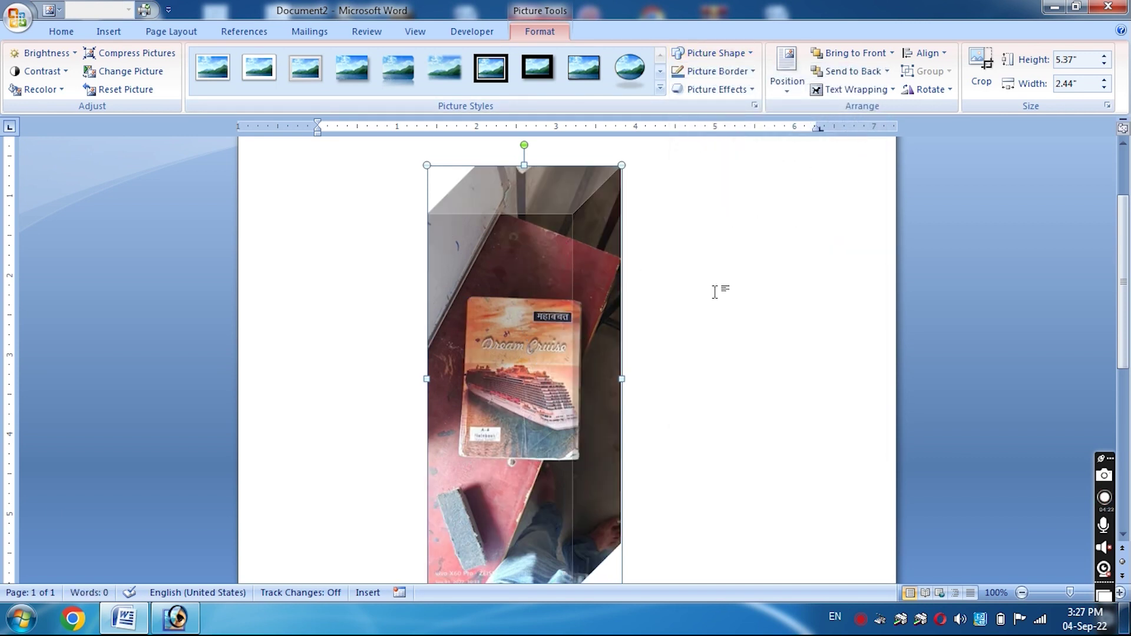
click(716, 53)
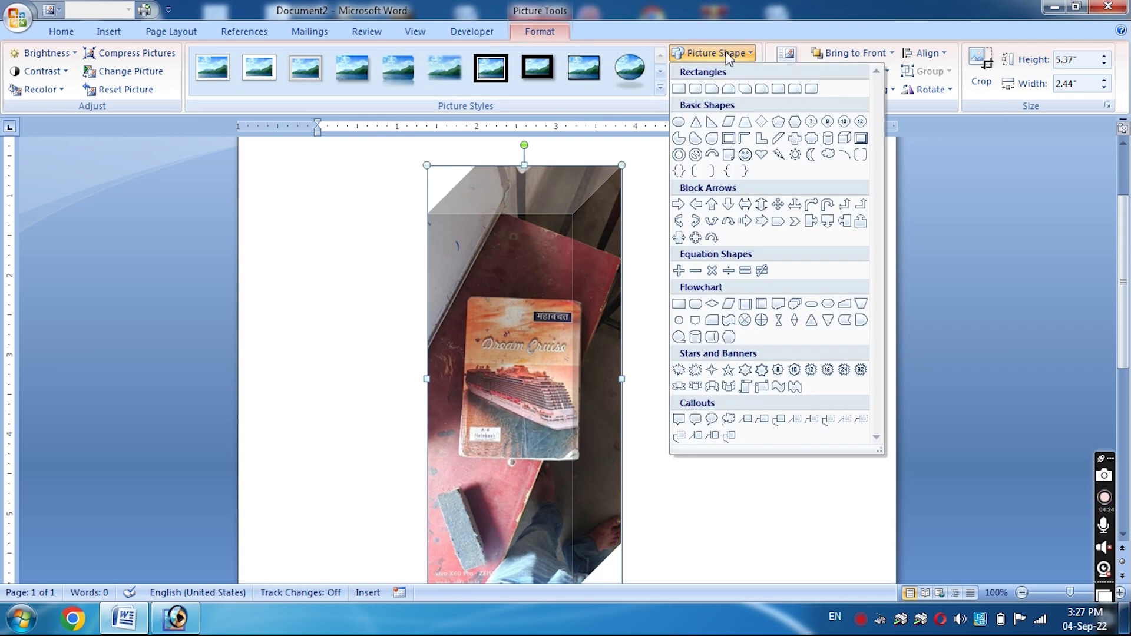
click(712, 204)
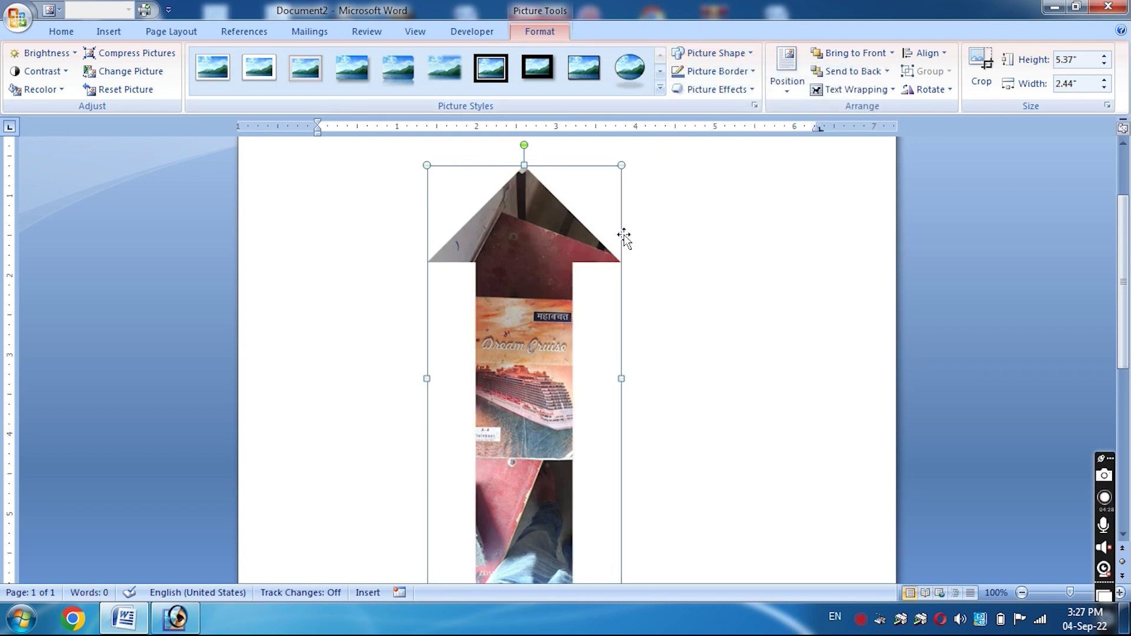
click(719, 50)
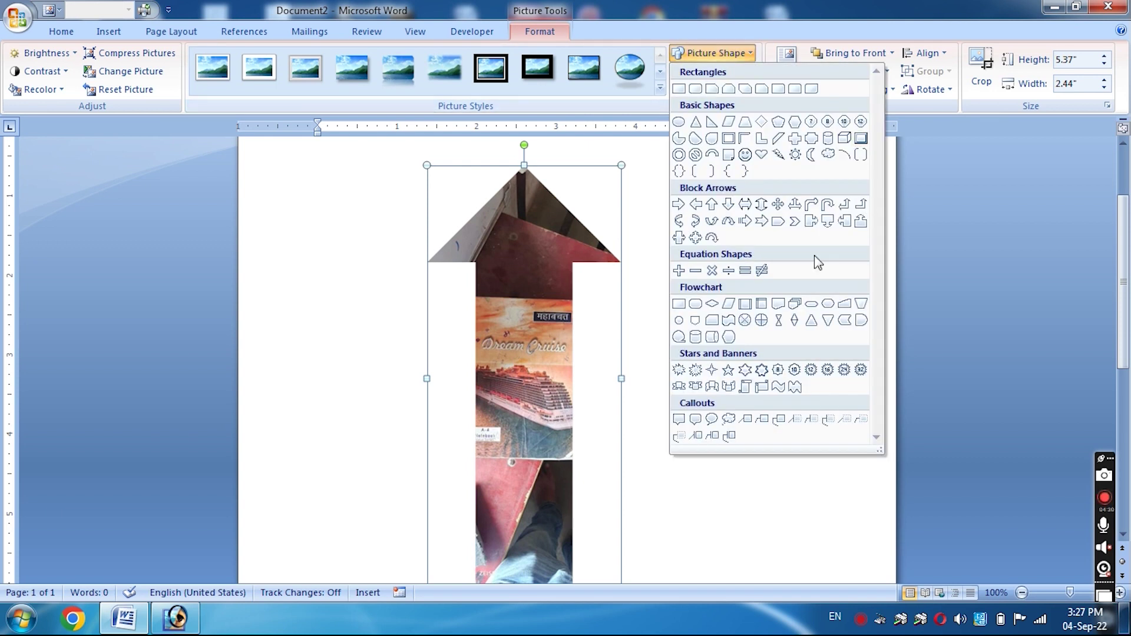
click(711, 320)
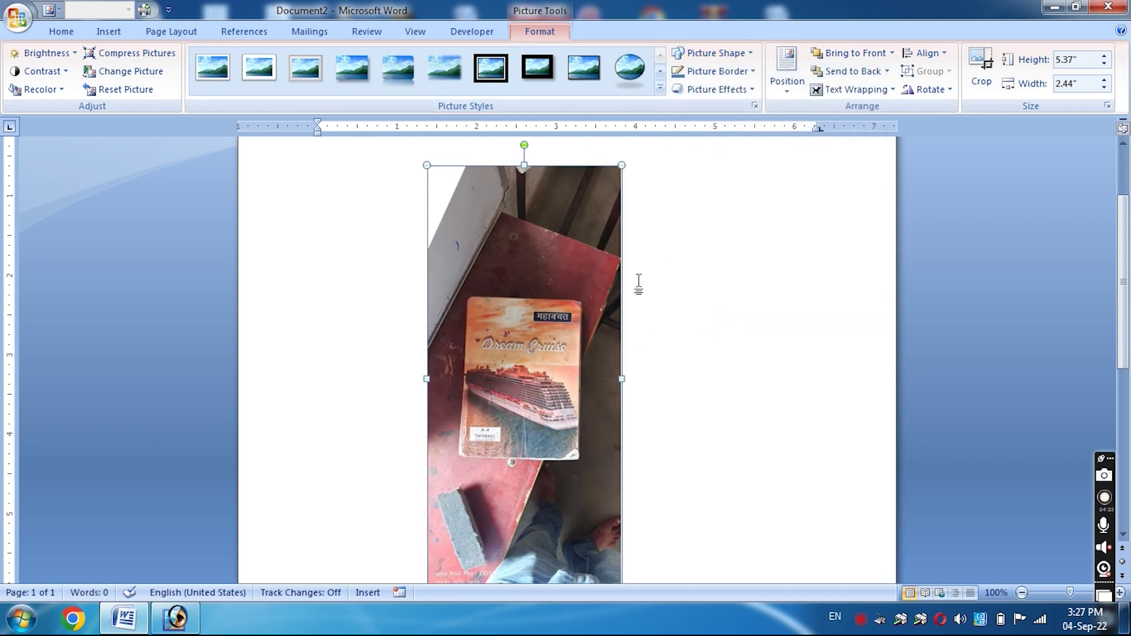
click(495, 80)
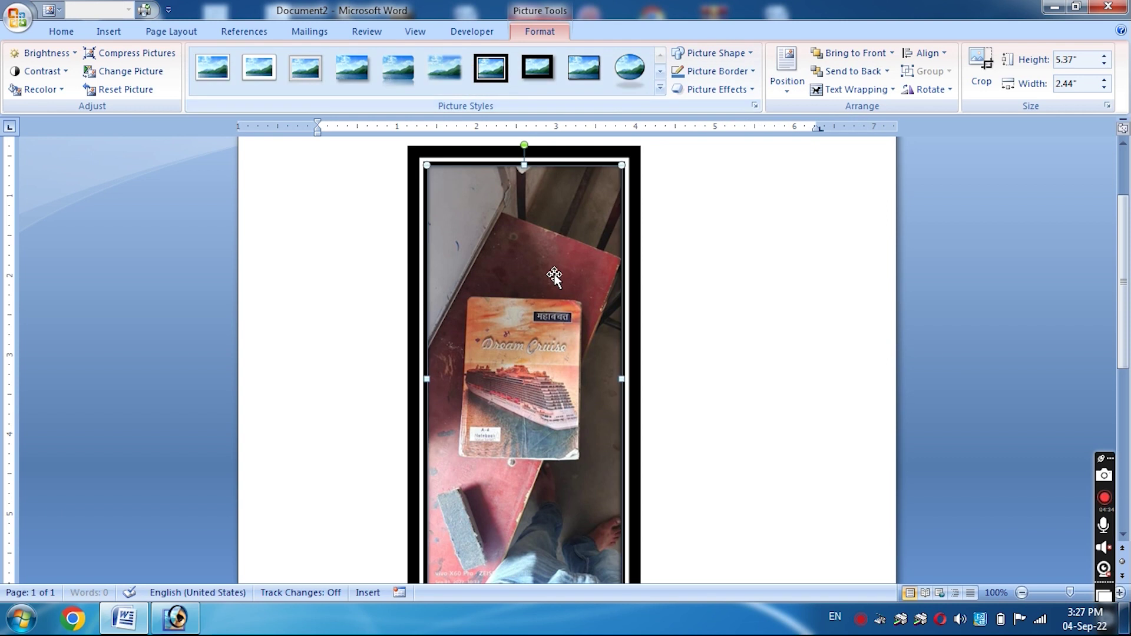
click(741, 80)
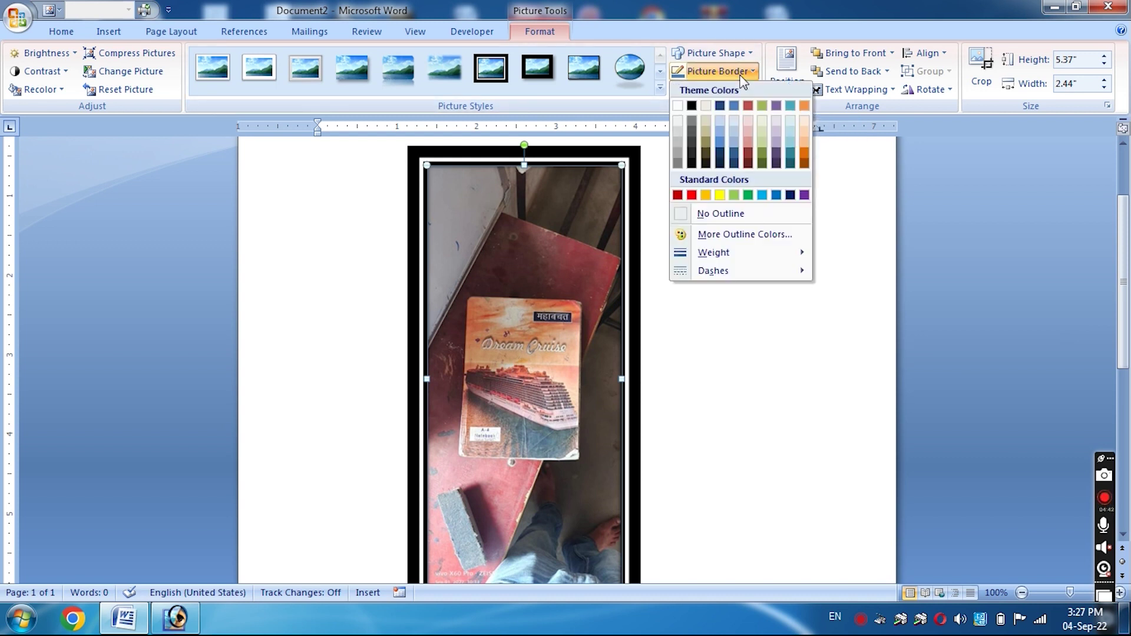
click(707, 103)
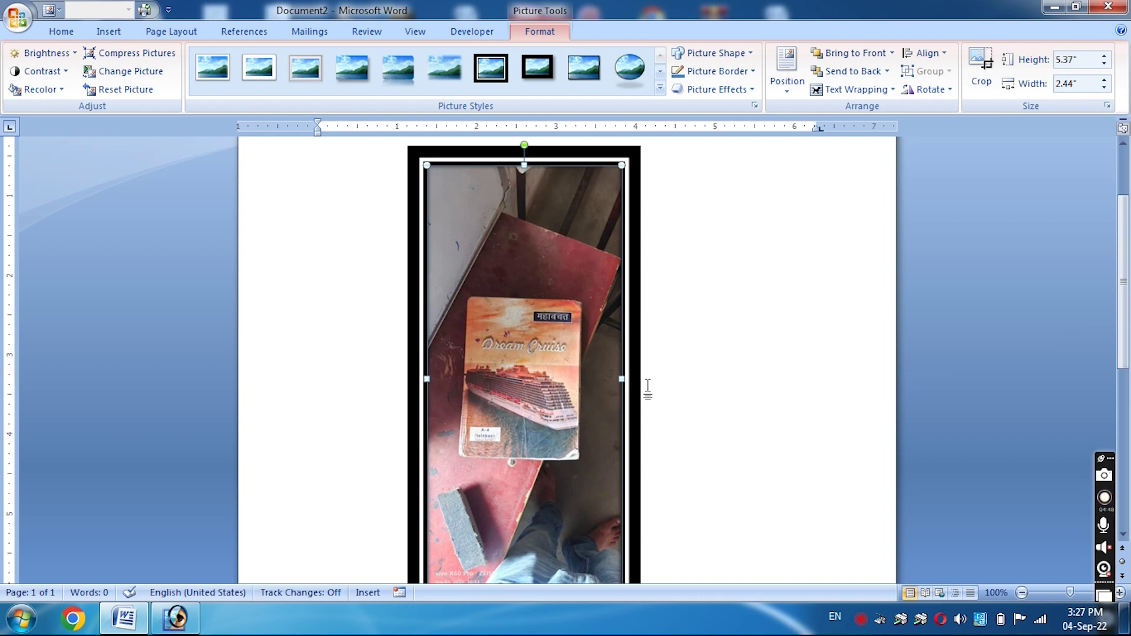
click(735, 75)
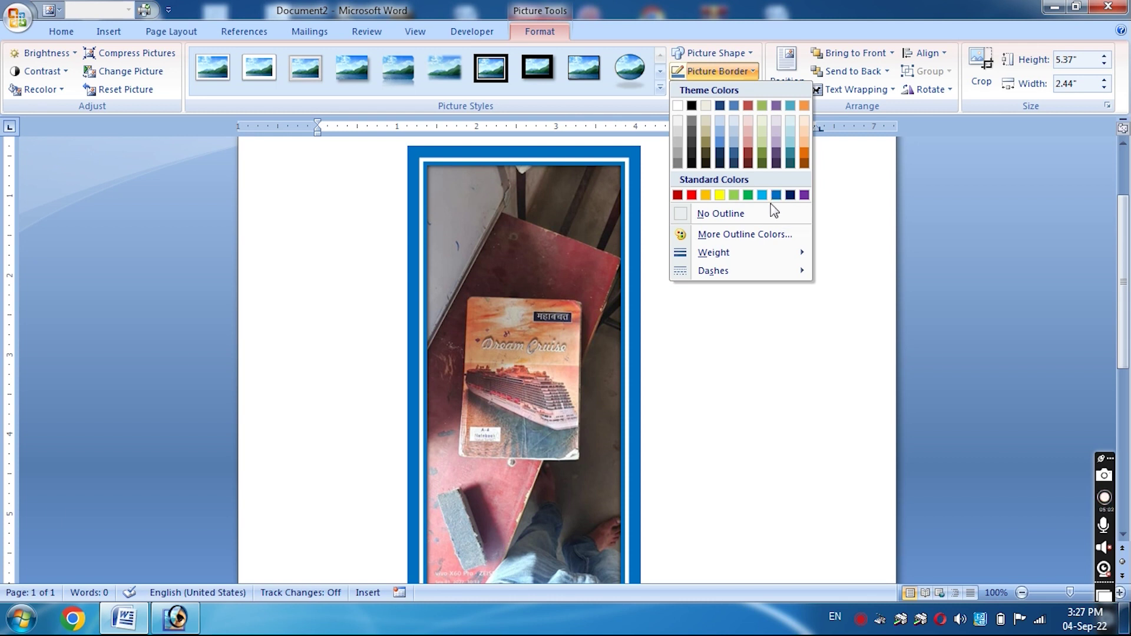
click(767, 242)
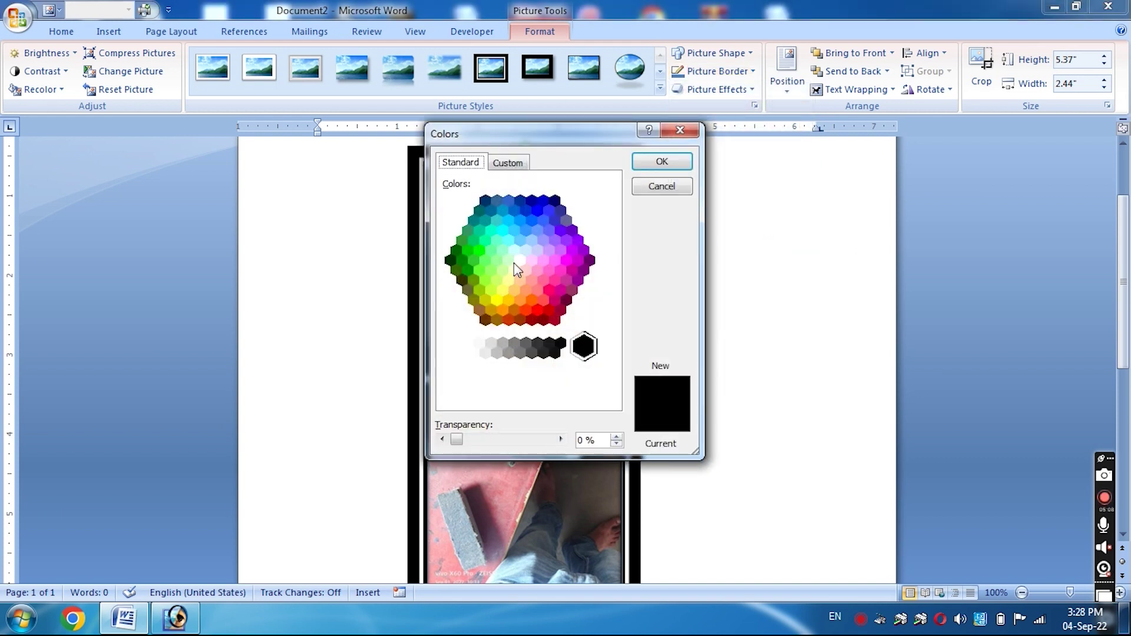
click(684, 129)
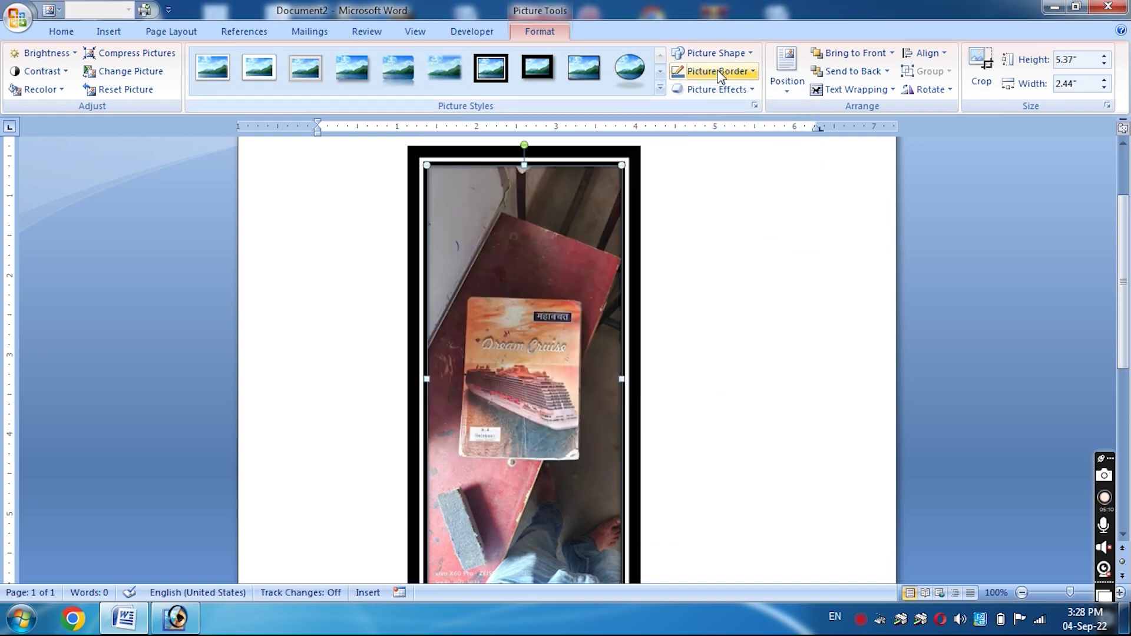
click(719, 72)
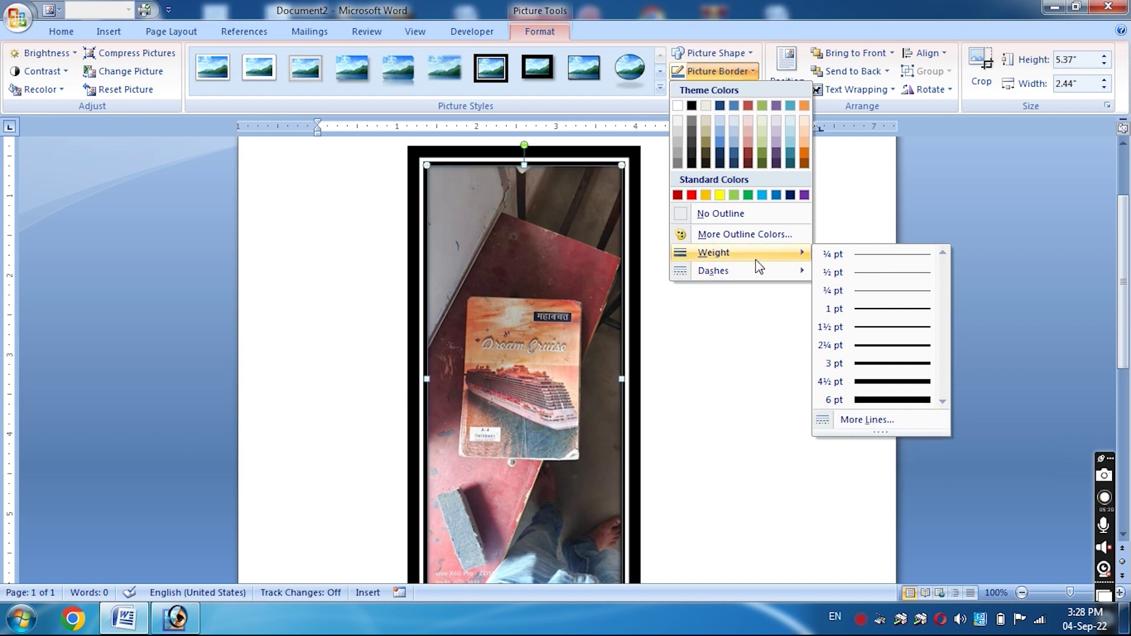
mouse_move(713, 270)
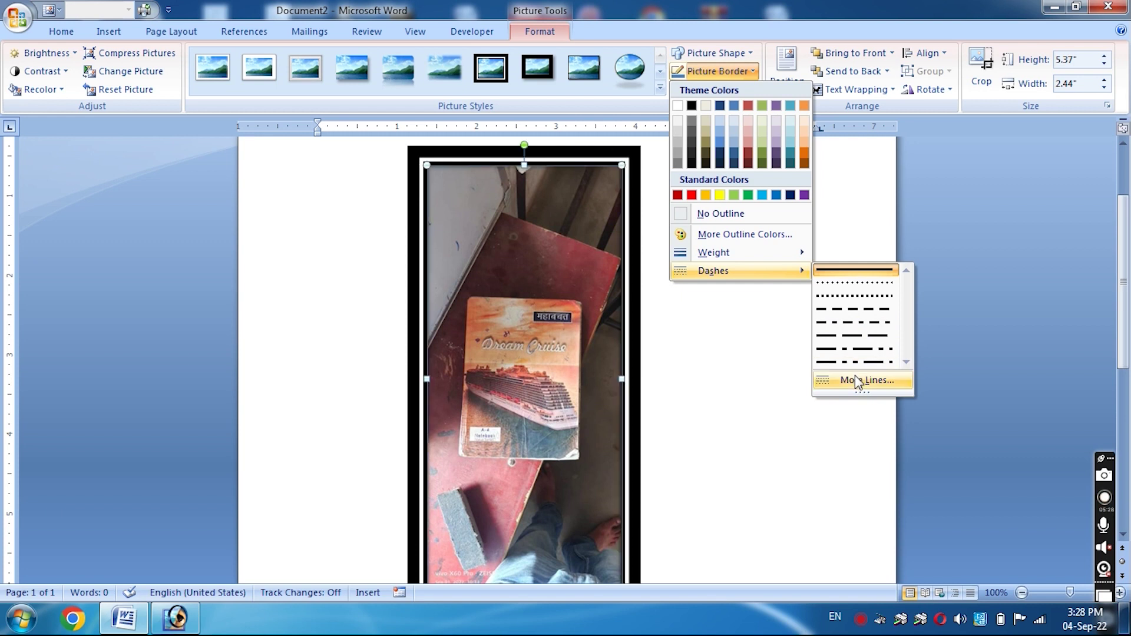
click(760, 298)
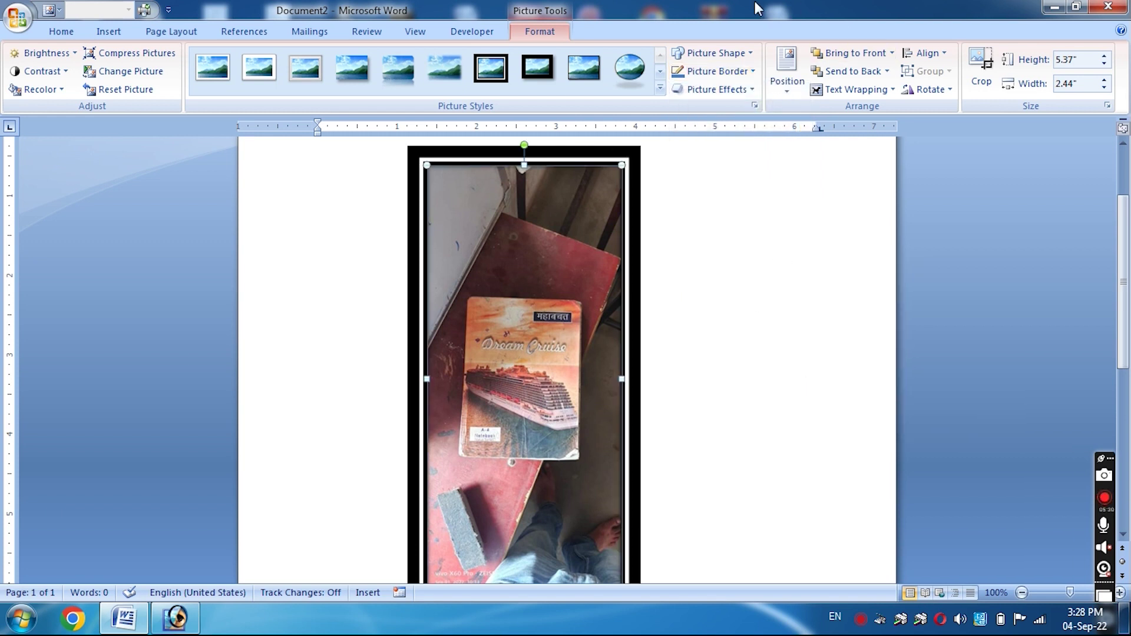
click(737, 92)
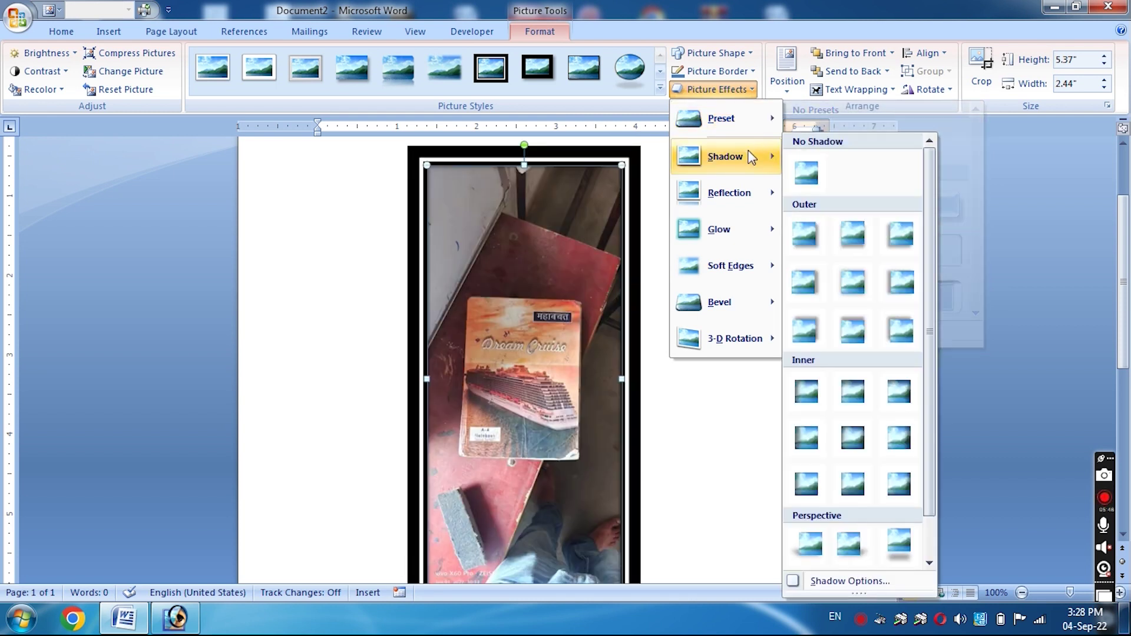
mouse_move(725, 156)
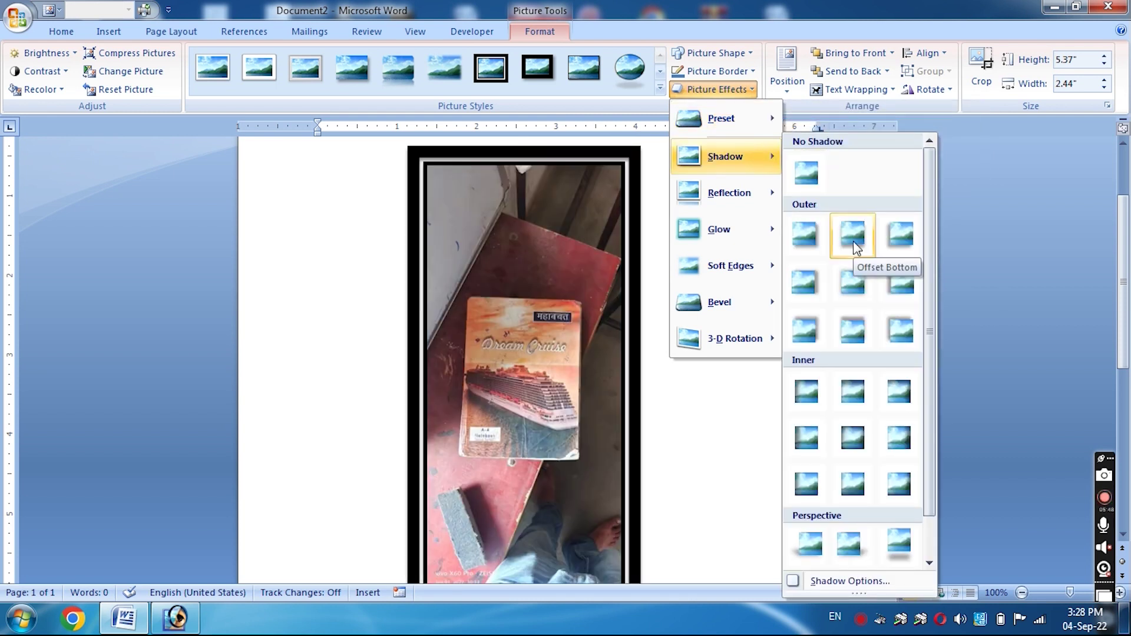
Give the framed photo an Offset Bottom shadow and a Full Reflection, touching
click(901, 330)
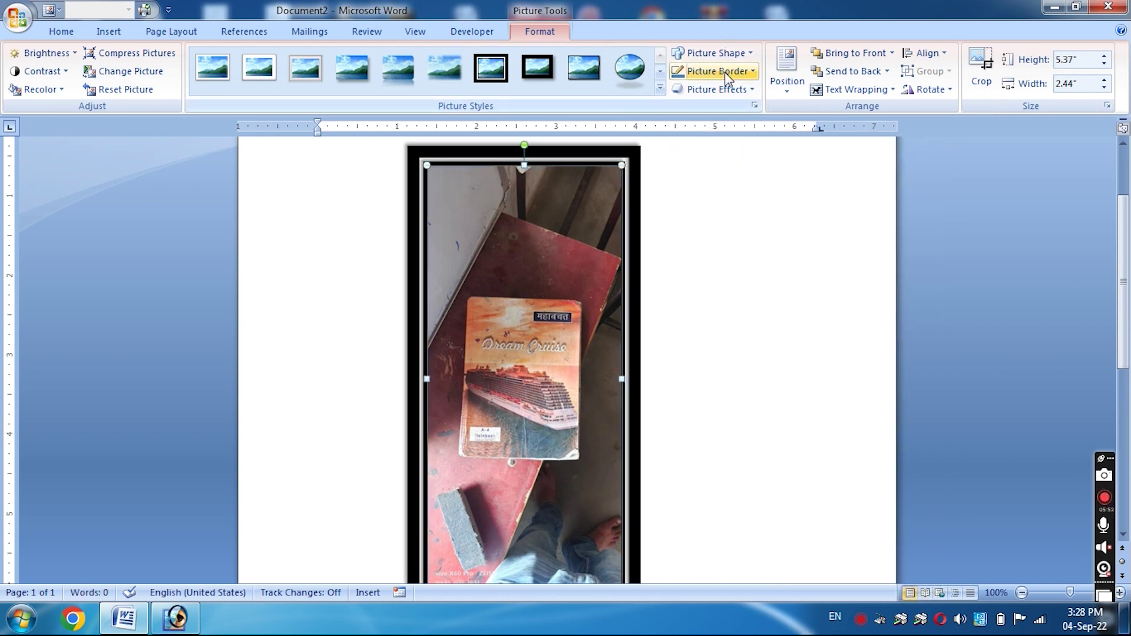
click(730, 89)
mouse_move(729, 192)
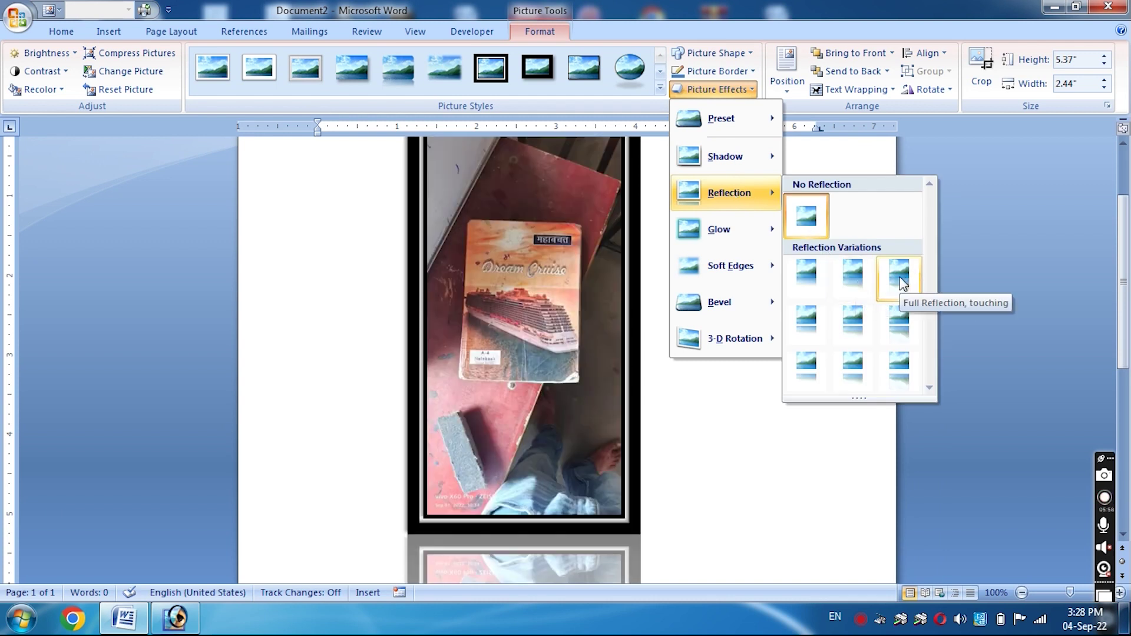
click(885, 268)
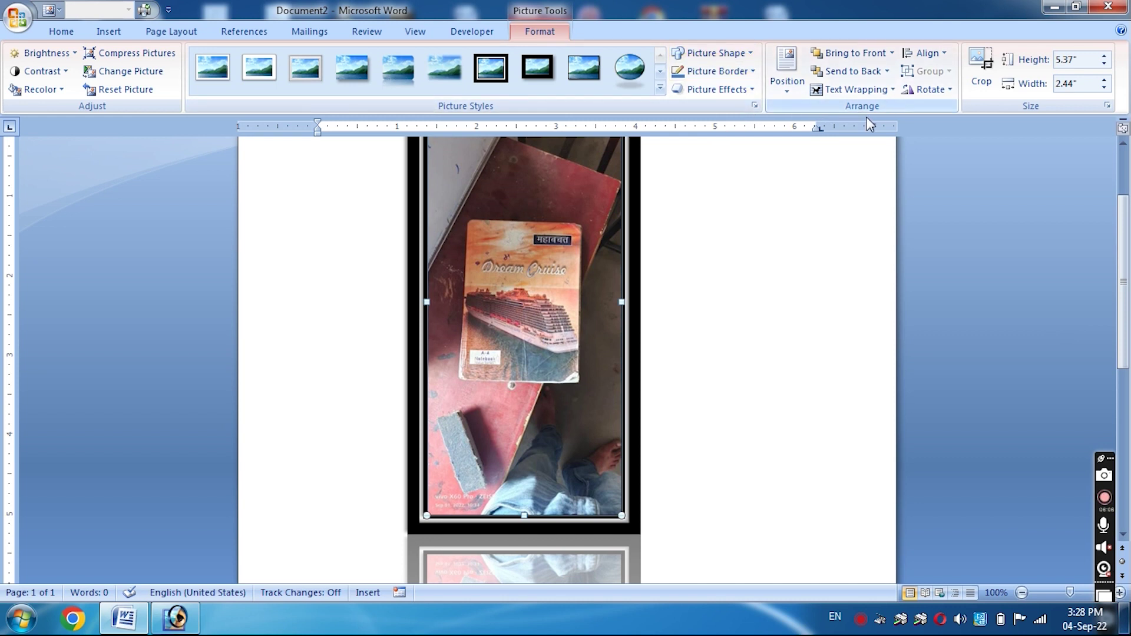
Position the photo bottom centre, set wrapping to Through, drag it, then delete it
click(790, 95)
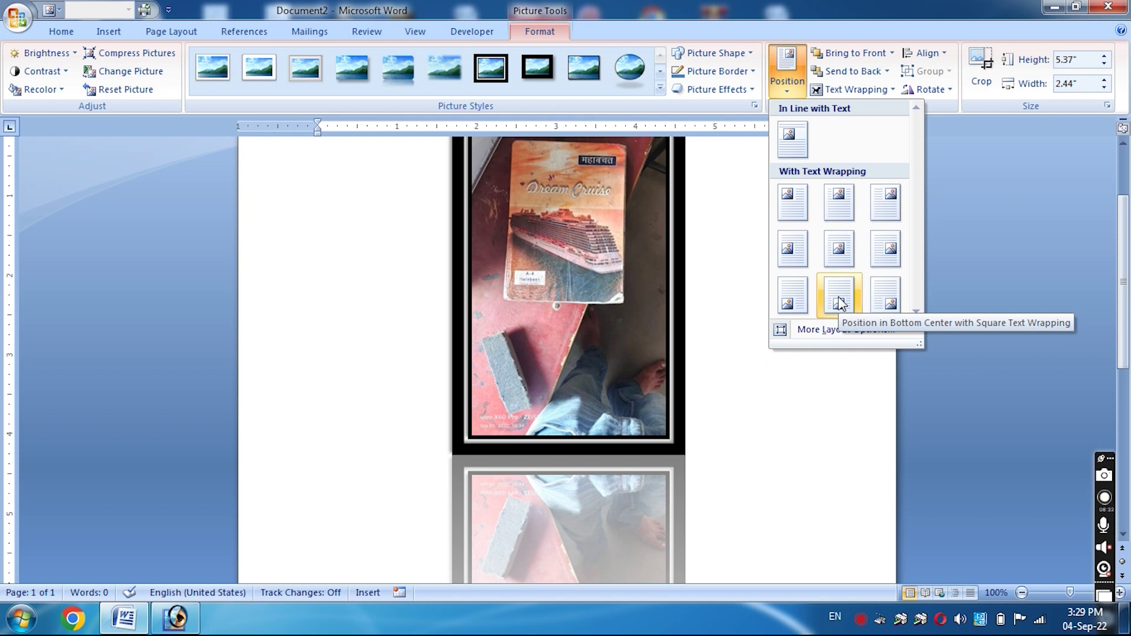
click(839, 303)
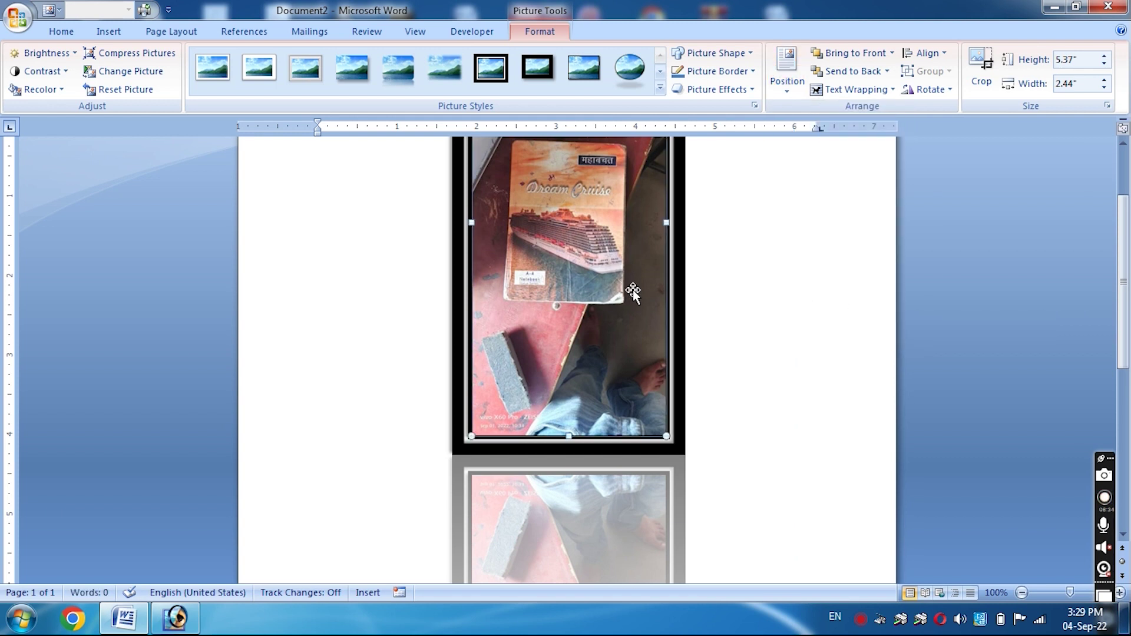
click(849, 90)
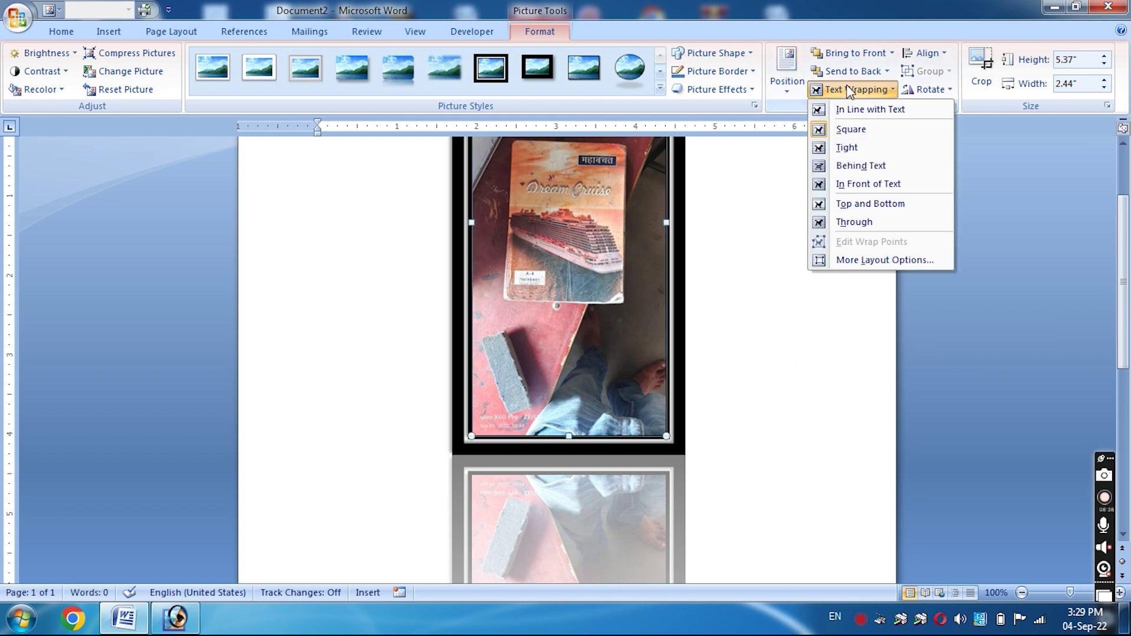
click(860, 222)
mouse_move(623, 271)
mouse_down()
mouse_move(710, 281)
mouse_move(523, 426)
mouse_up()
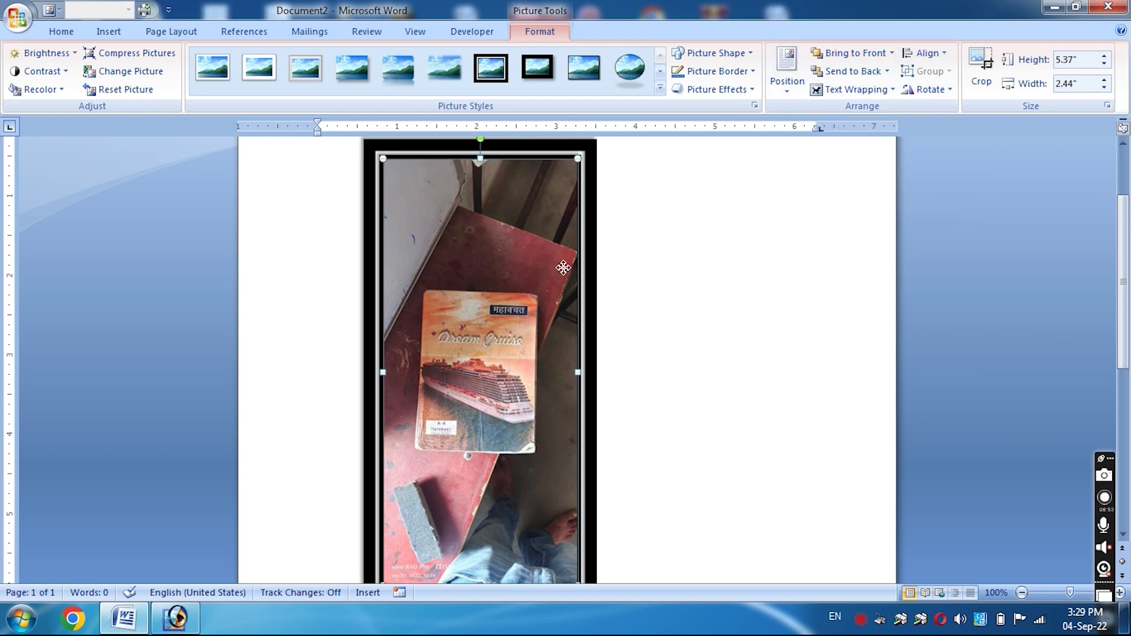
key(Delete)
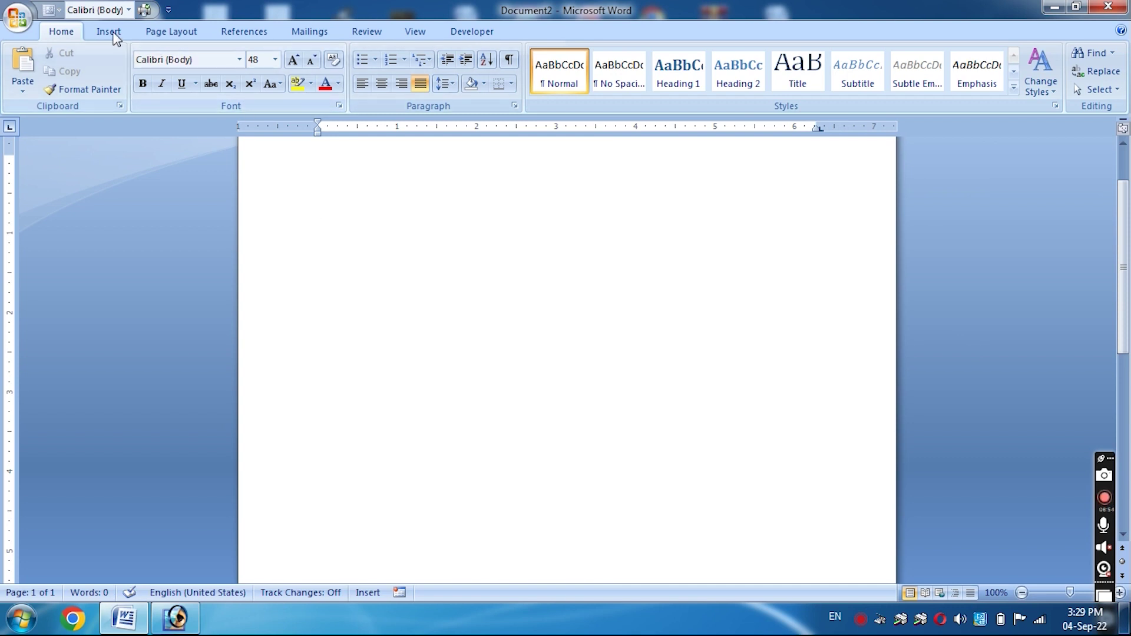
Draw a large 3.84" by 6.59" rectangle across the upper part of the page
click(109, 32)
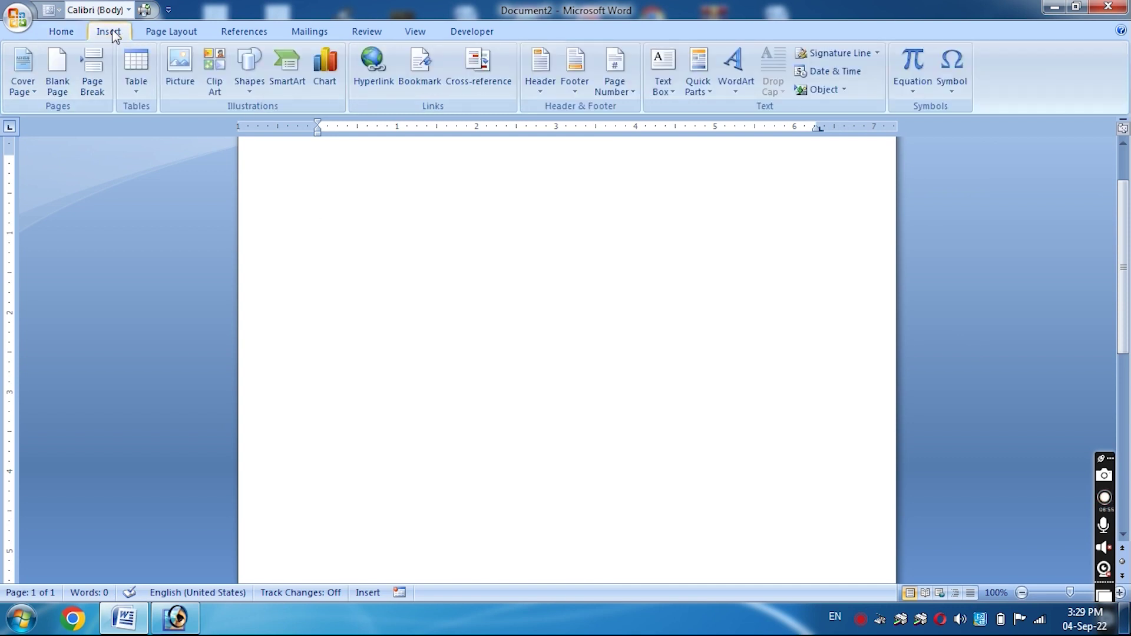
click(252, 67)
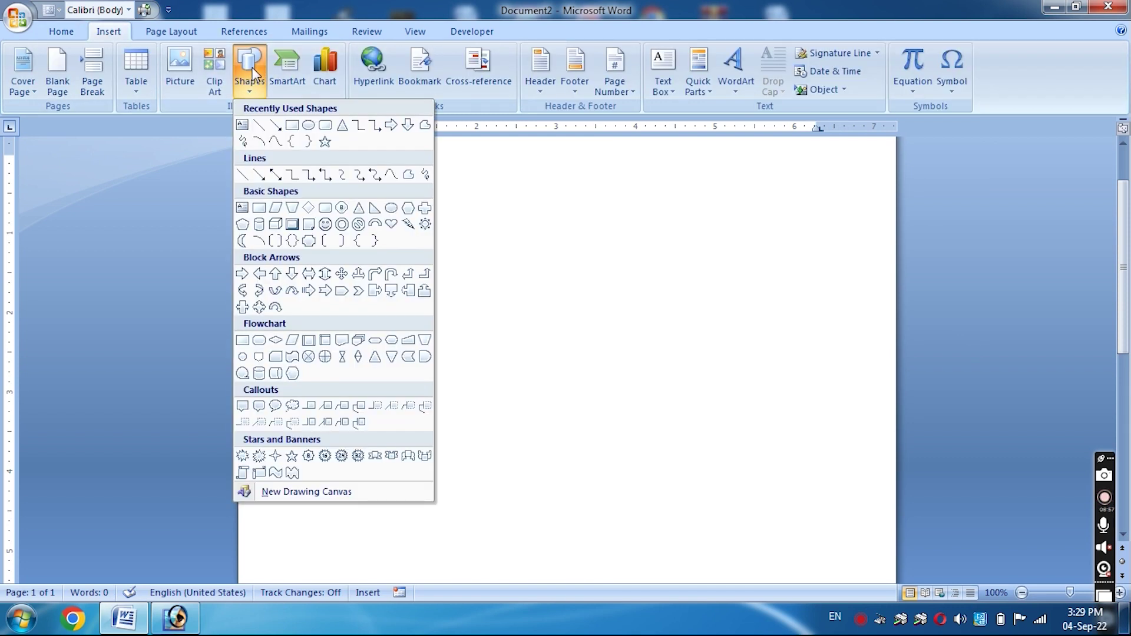
click(292, 125)
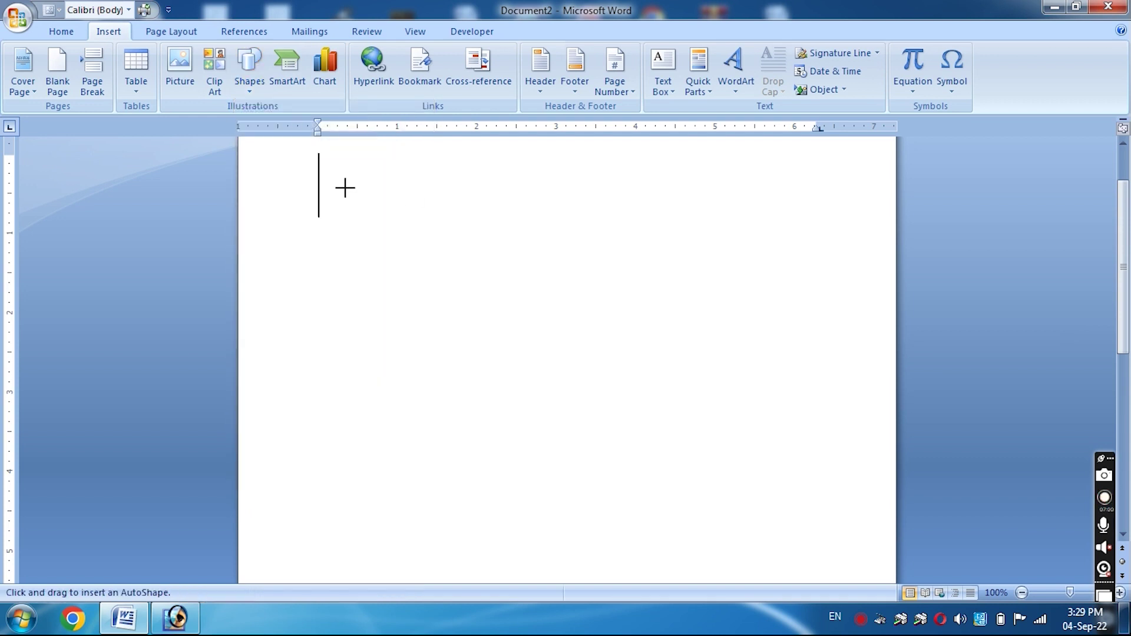
drag(335, 183, 859, 488)
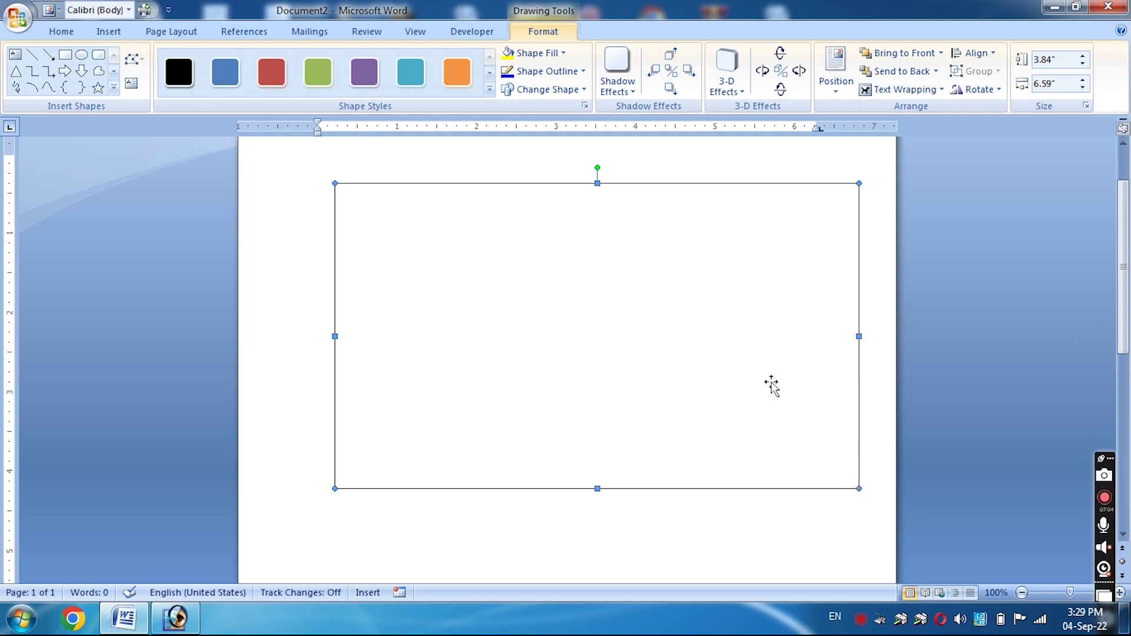
Fill the rectangle with solid red
click(548, 53)
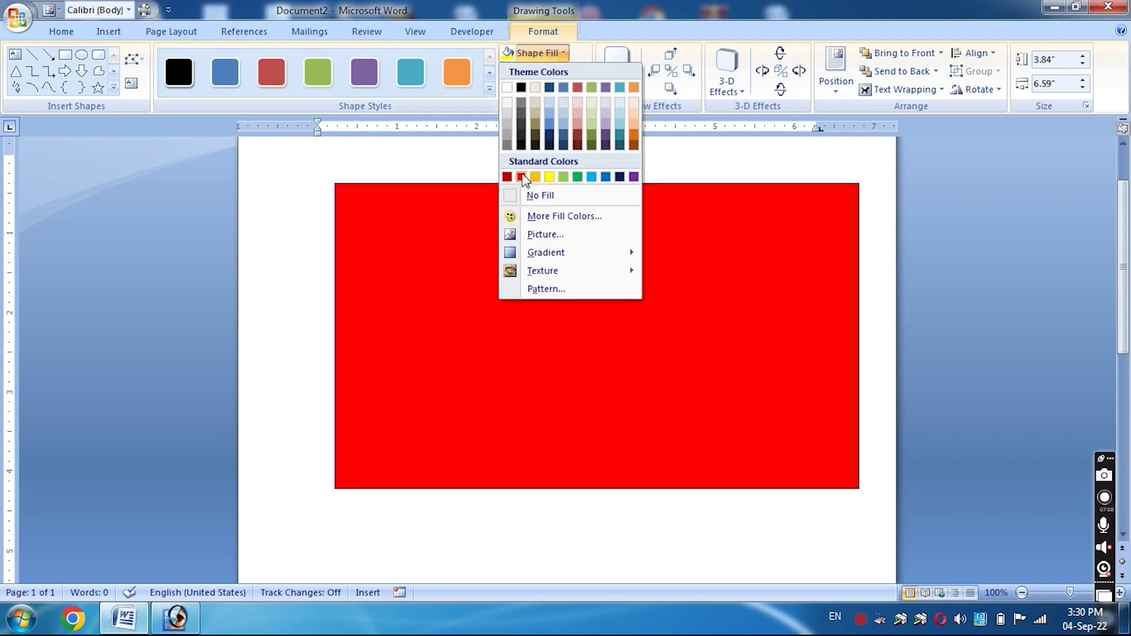
click(521, 177)
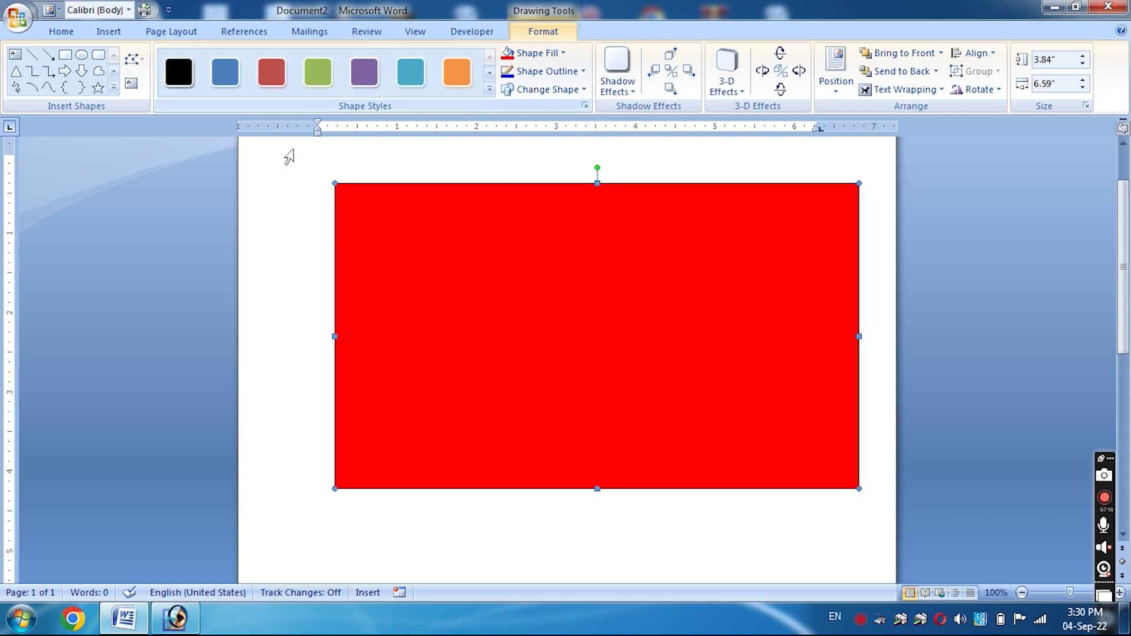
click(114, 33)
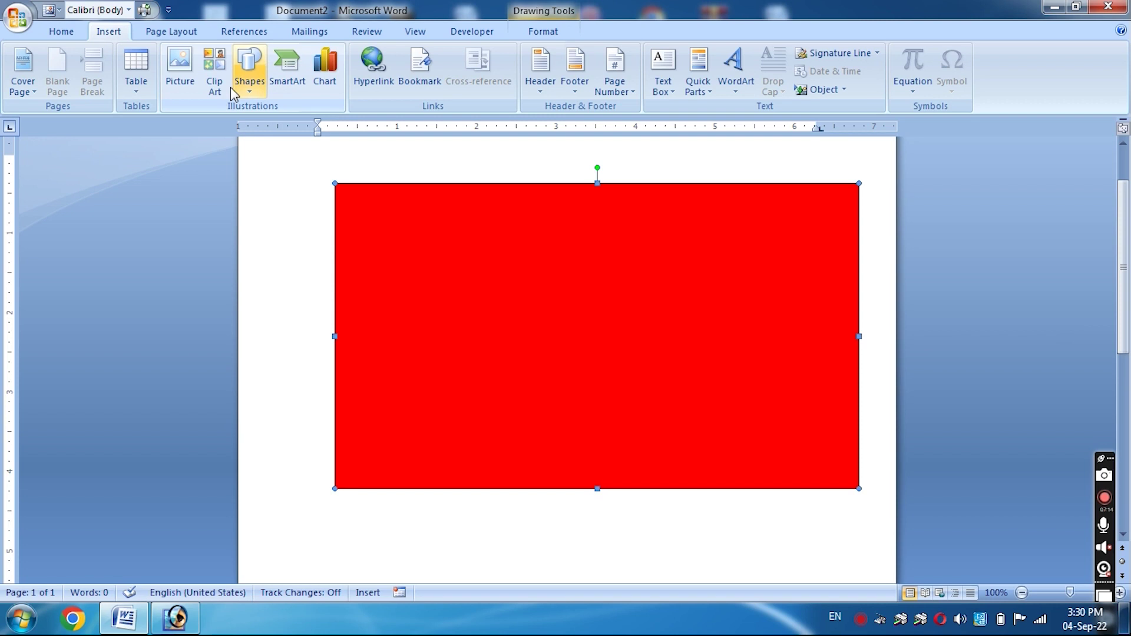
Insert PPPTT.jpg from the Desktop and drag it so it sits partly behind the red rectangle
click(184, 90)
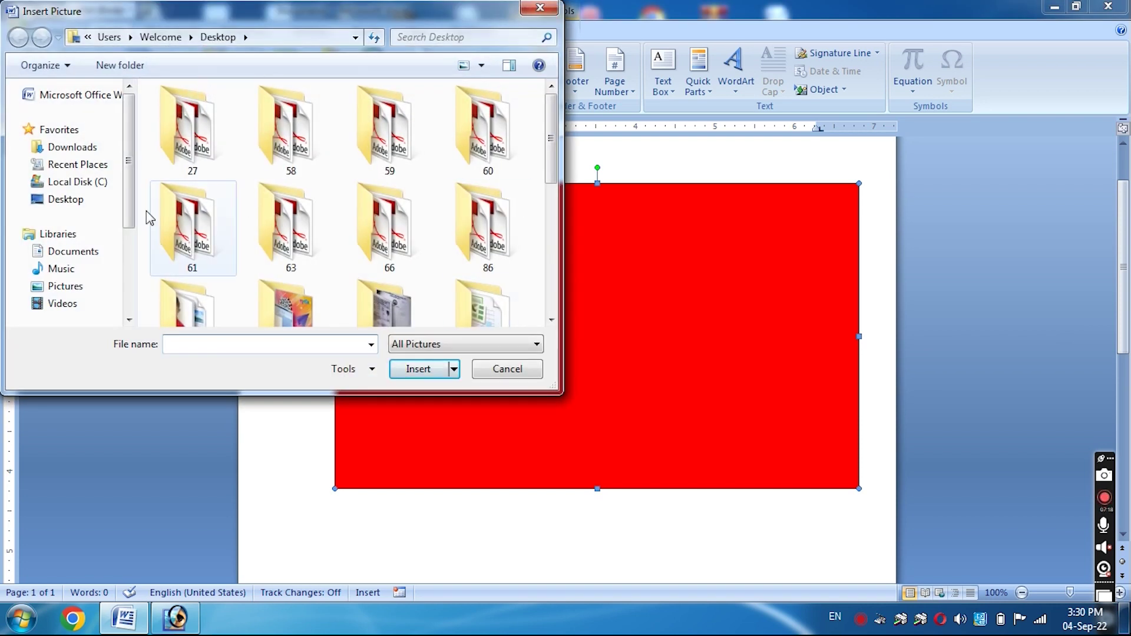
click(83, 201)
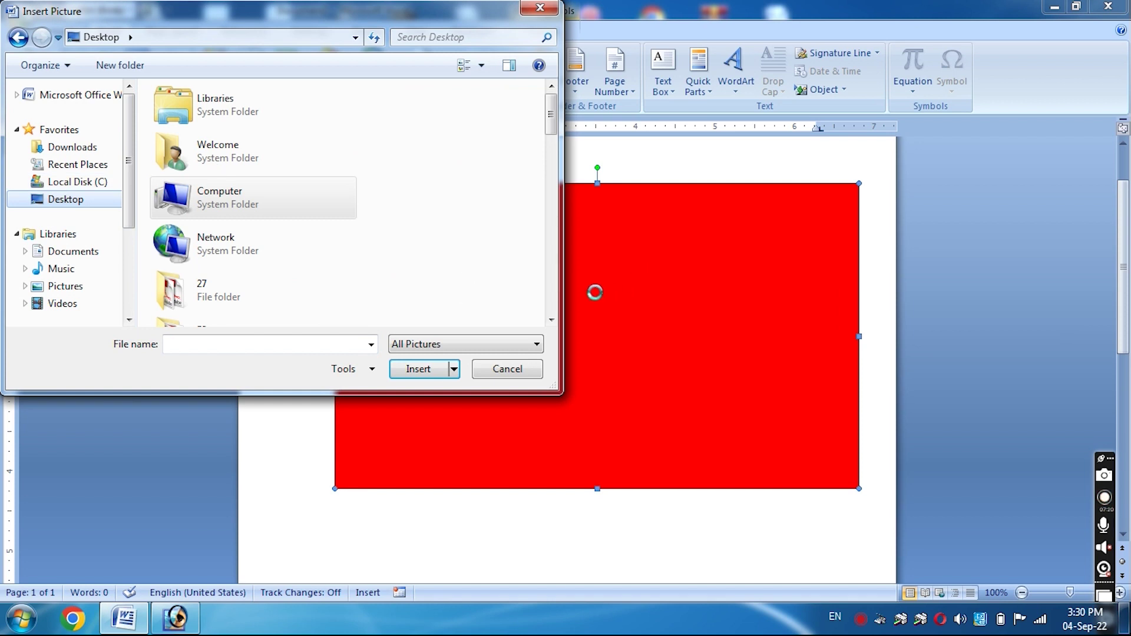
click(552, 320)
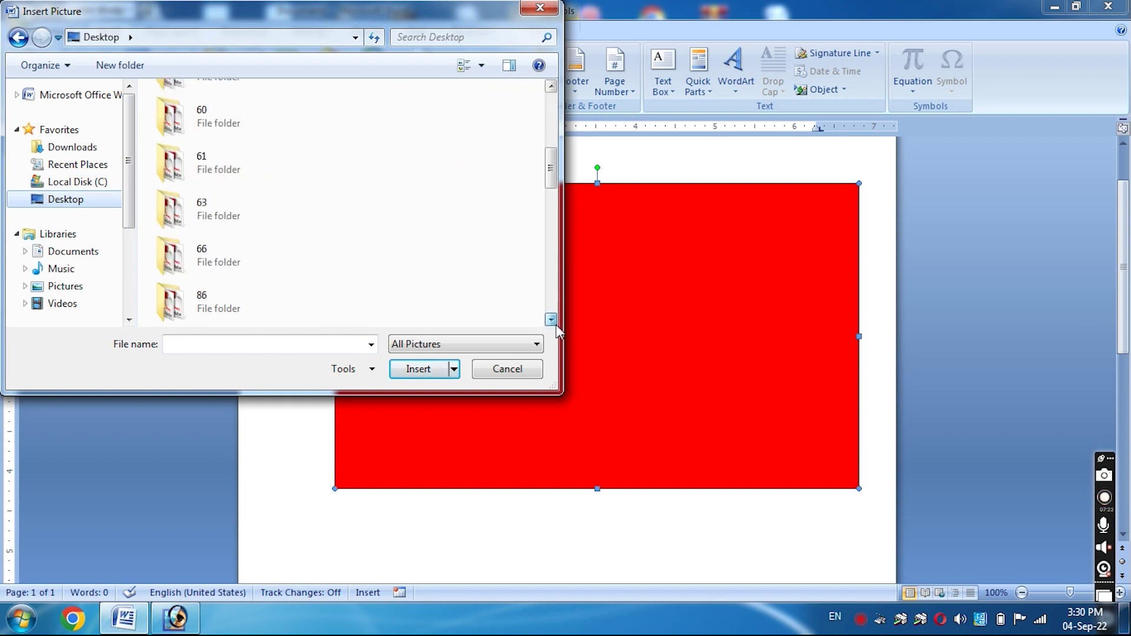
click(556, 326)
click(556, 326)
click(555, 326)
click(555, 326)
click(551, 320)
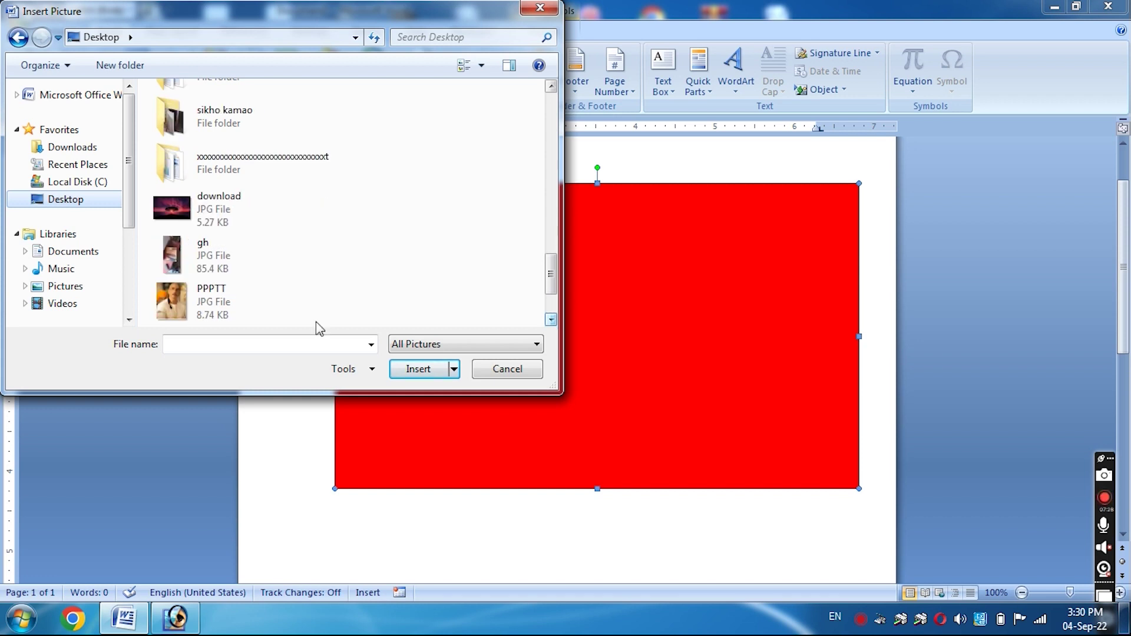
click(259, 311)
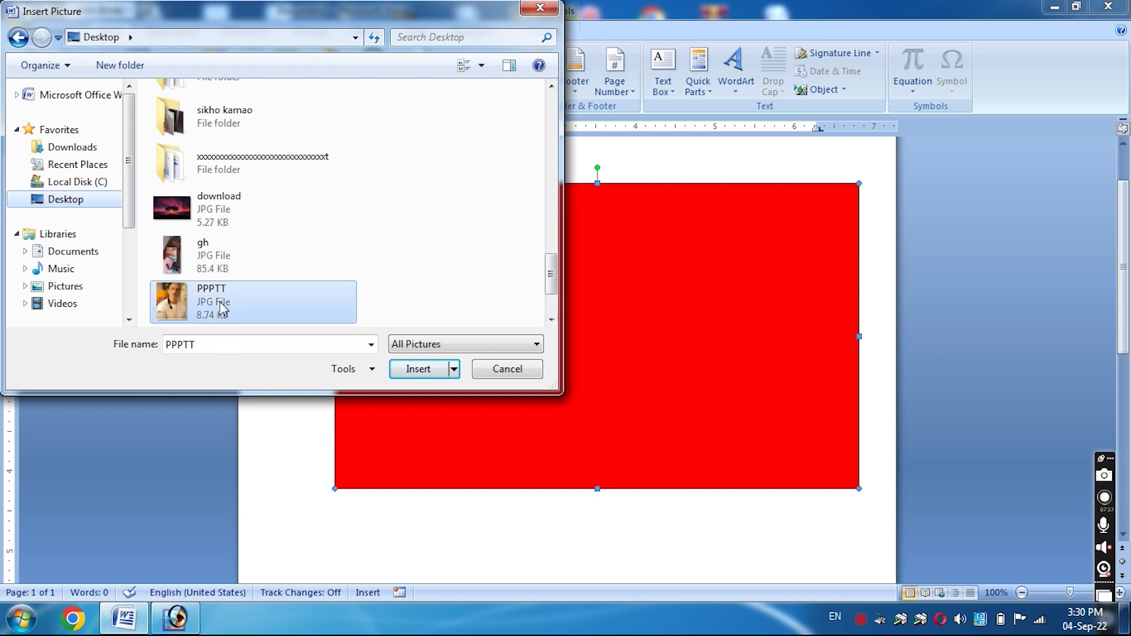
click(416, 370)
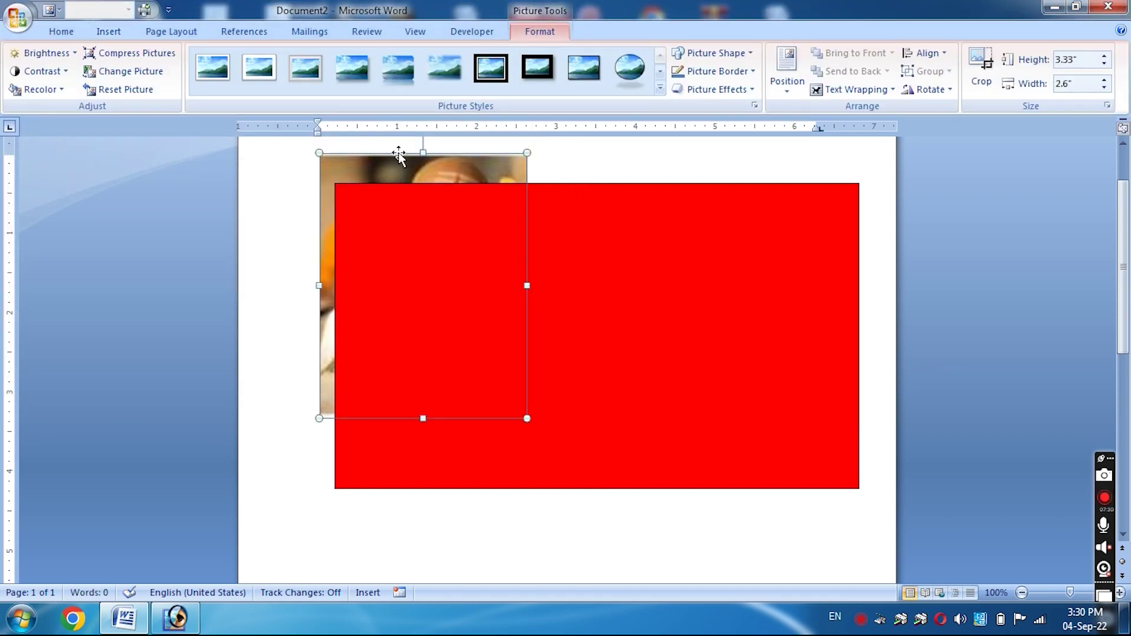
drag(402, 170, 569, 229)
click(621, 274)
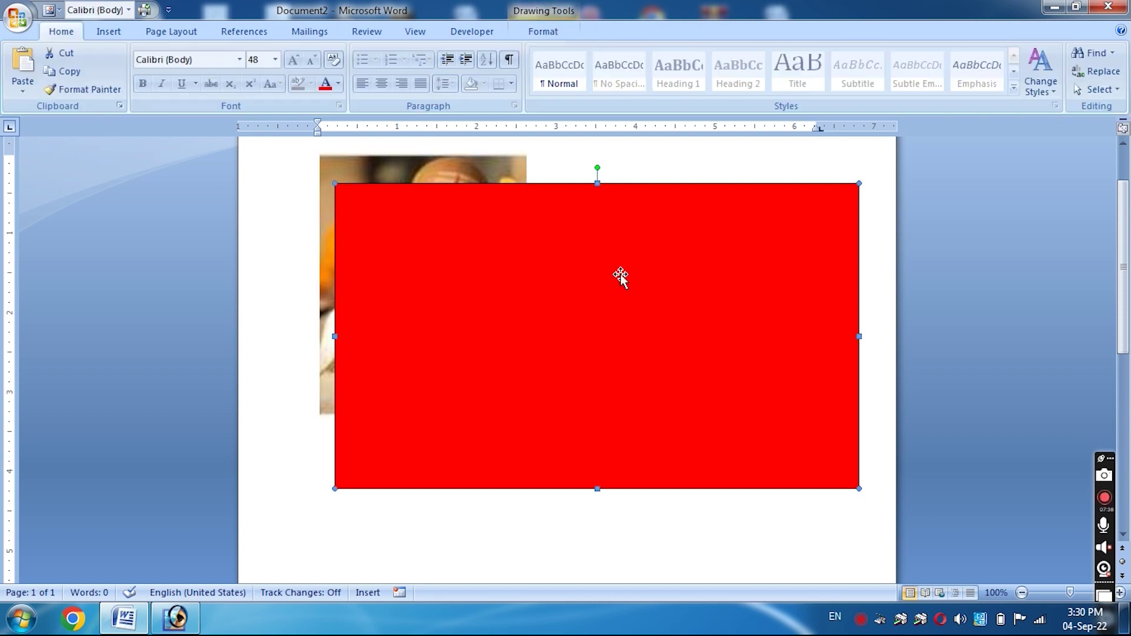
Set the photo to In Front of Text, centre it on the rectangle, and stretch it to 3.76" tall
click(499, 174)
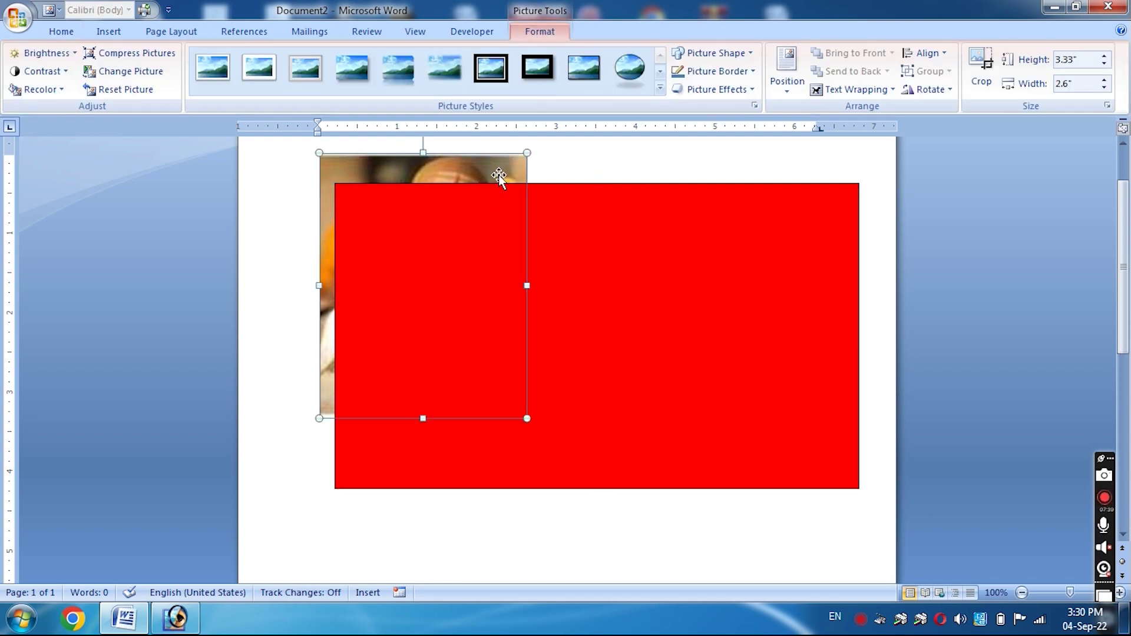
click(858, 91)
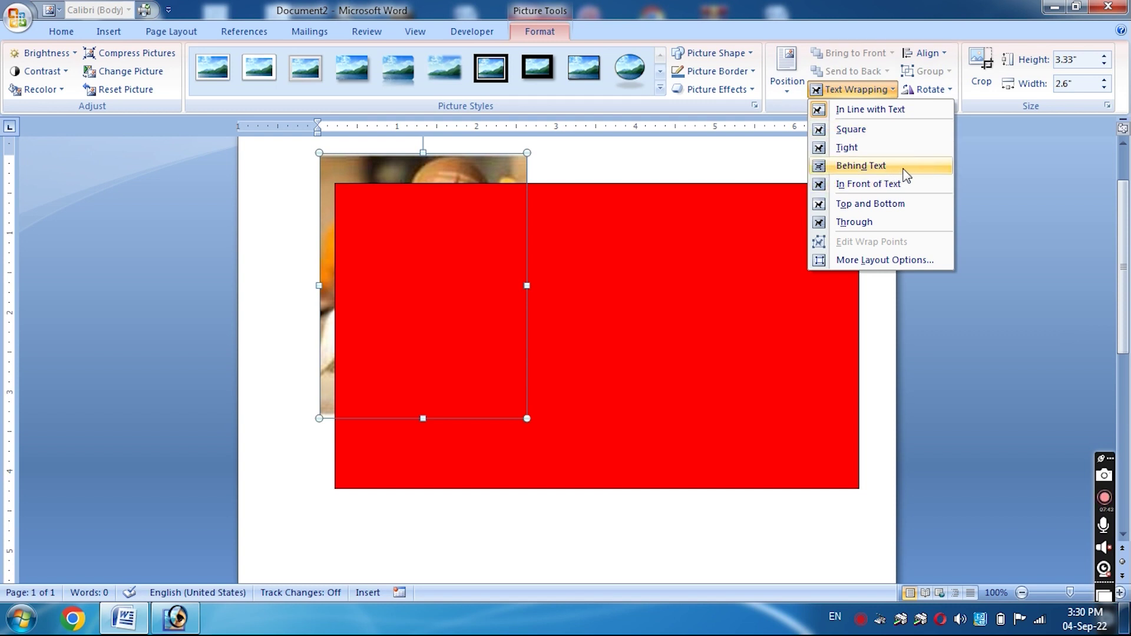
click(879, 188)
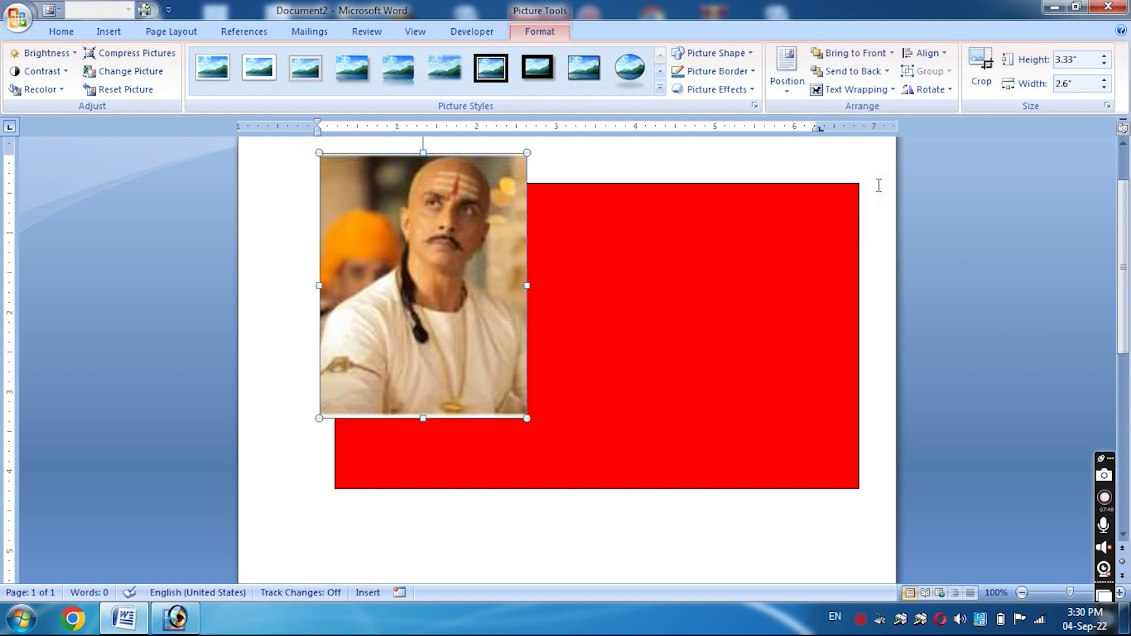
drag(428, 251, 613, 293)
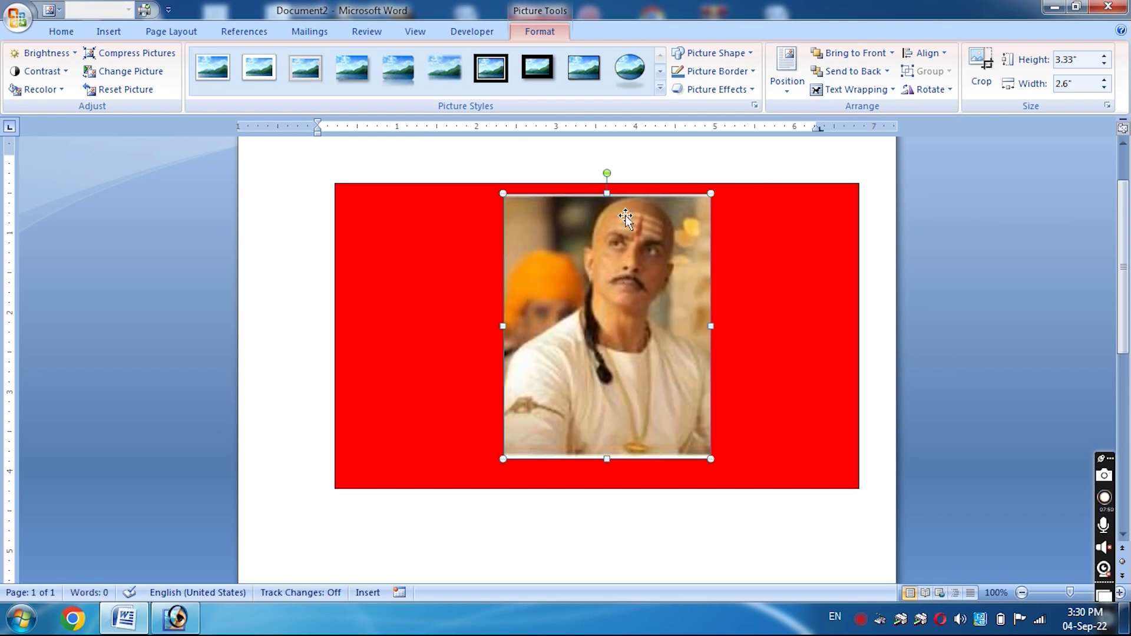
drag(607, 193, 607, 184)
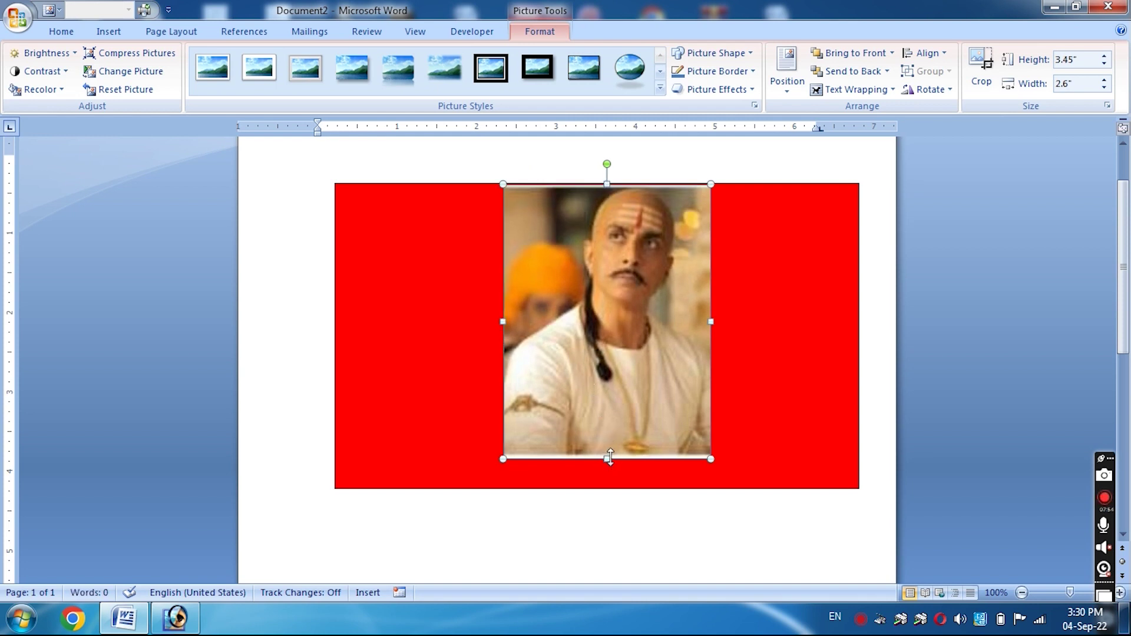
drag(607, 458, 607, 484)
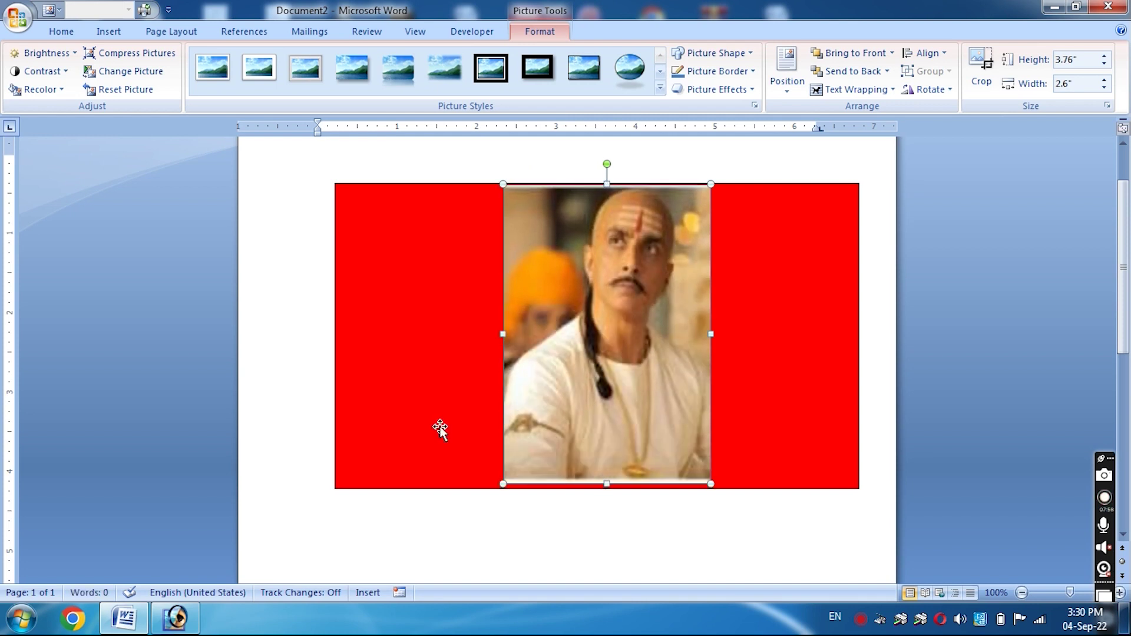
Send the red rectangle behind the photo after first bringing it to front
click(415, 368)
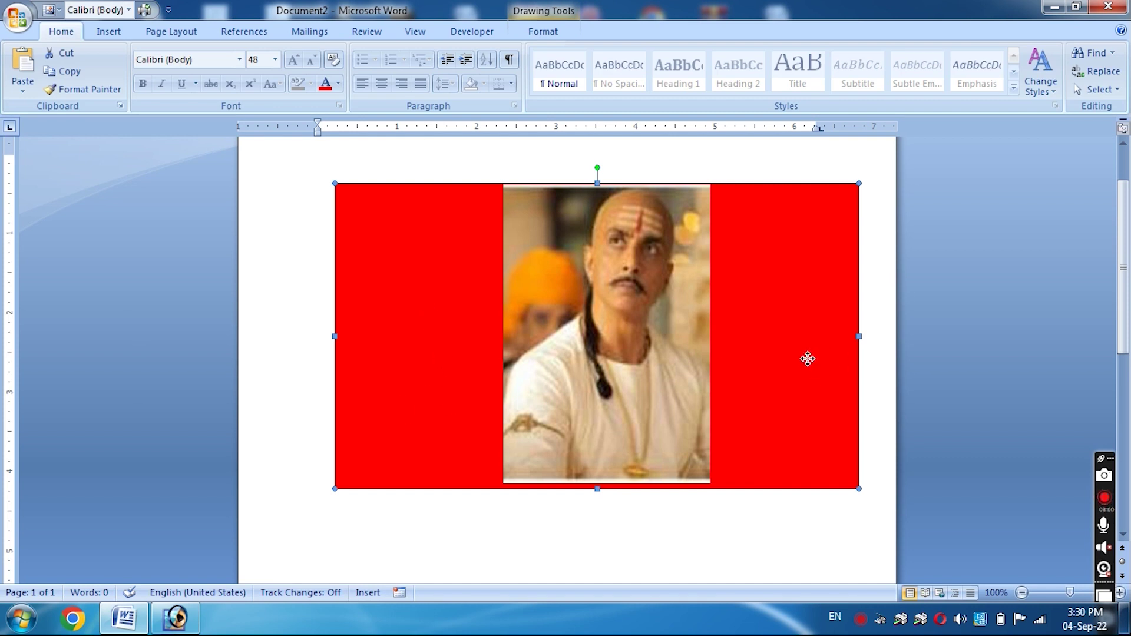
double_click(807, 364)
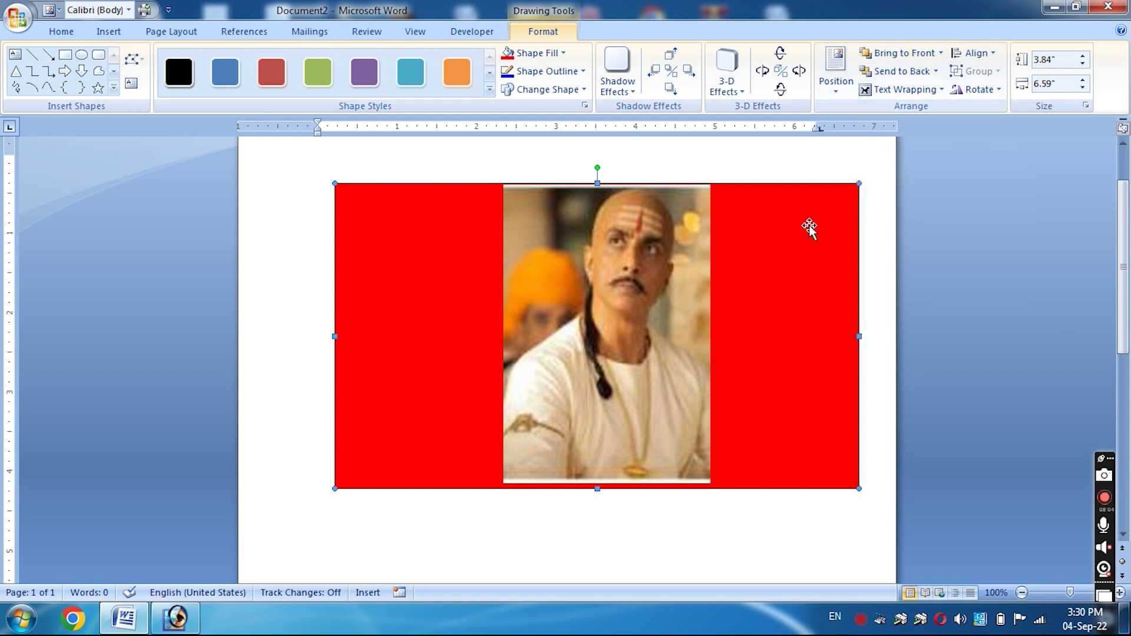
click(889, 59)
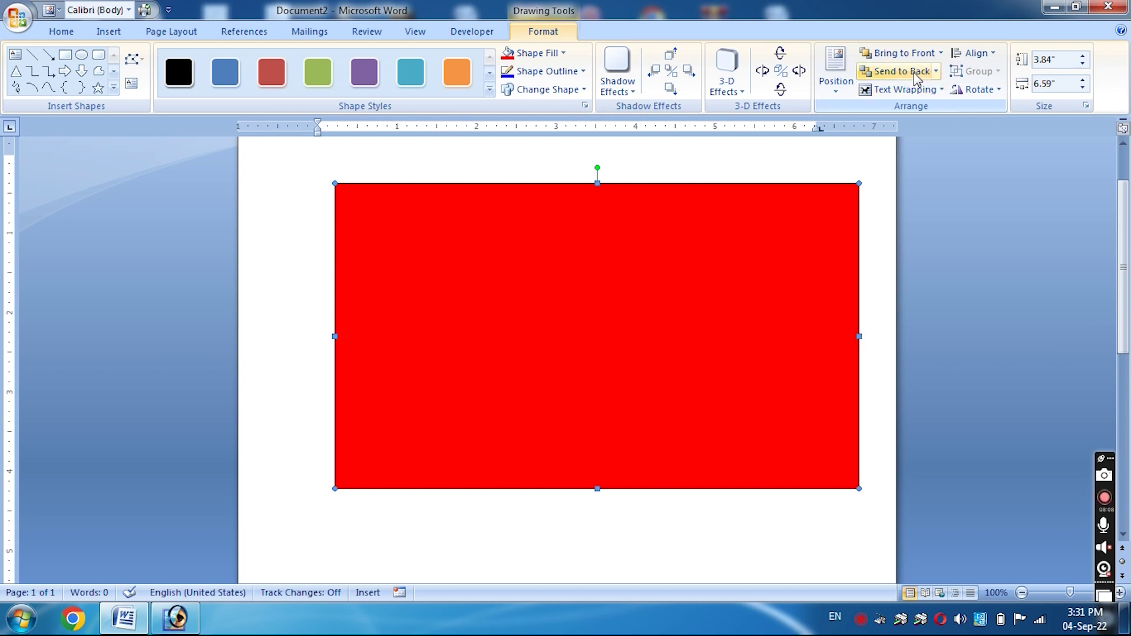
click(902, 72)
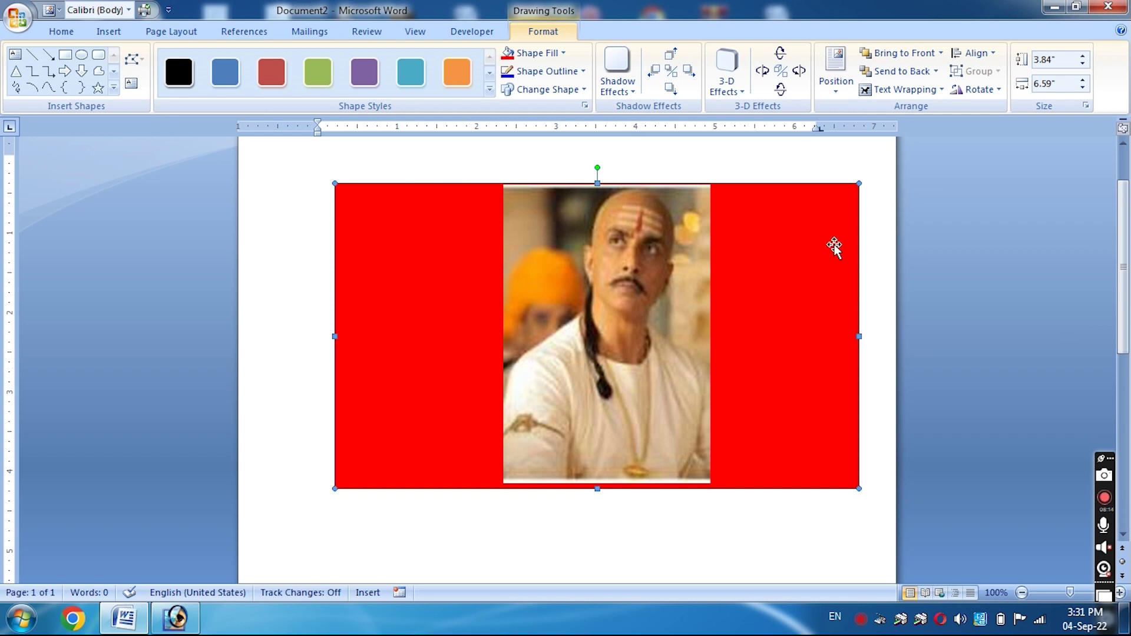
click(990, 56)
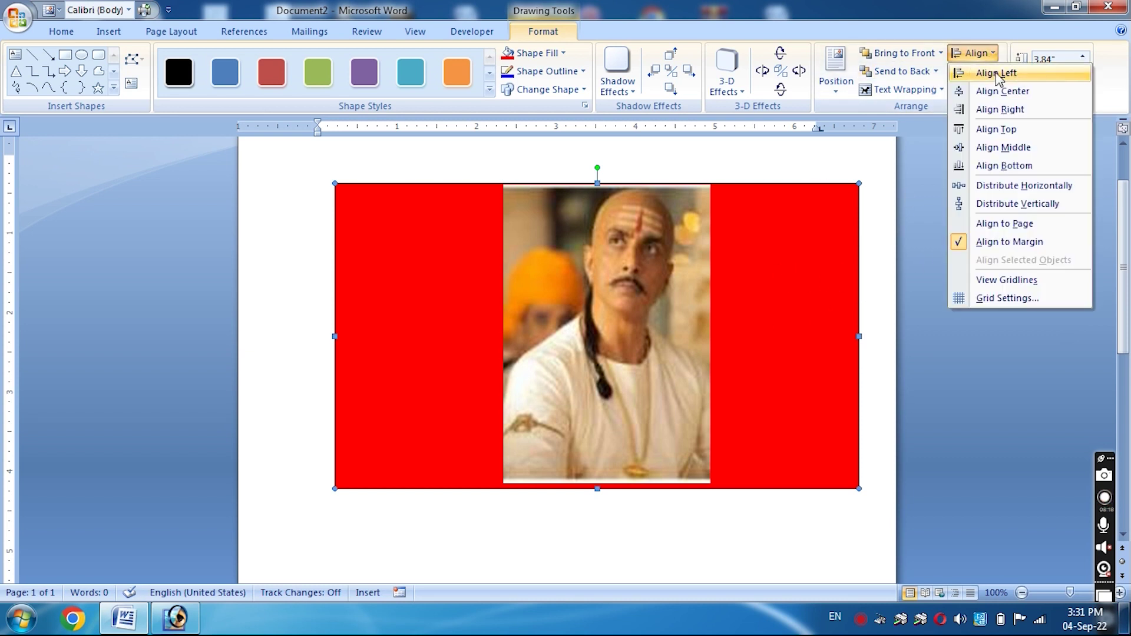
Align the red rectangle right, then apply Align Middle, Align Center and Align Top to the photo
click(1000, 110)
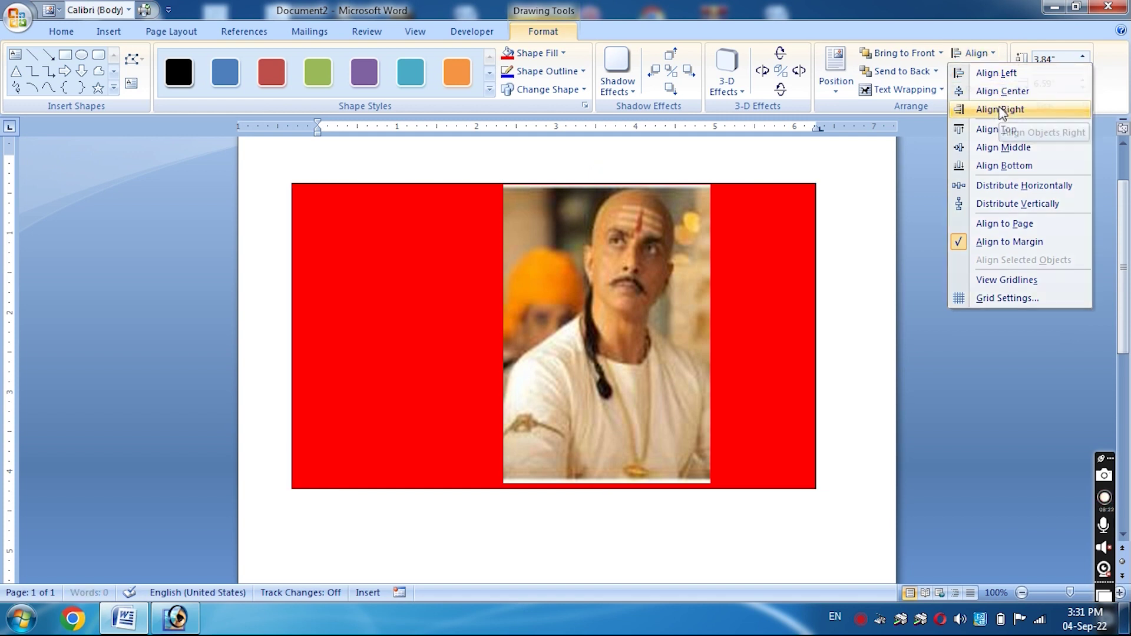
click(655, 284)
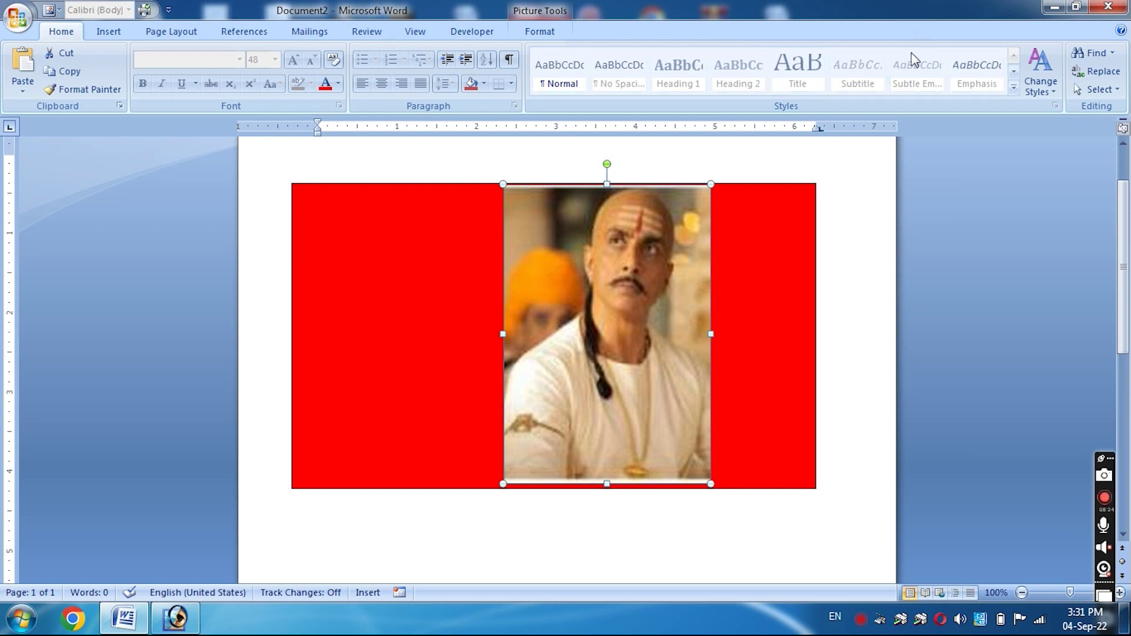
double_click(643, 289)
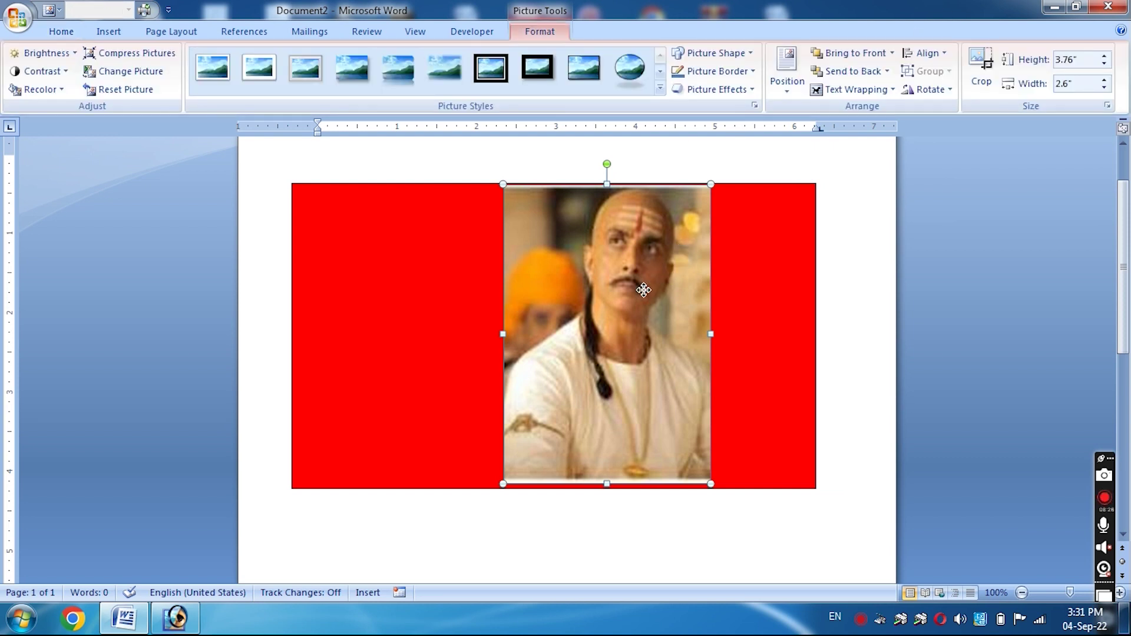
click(928, 53)
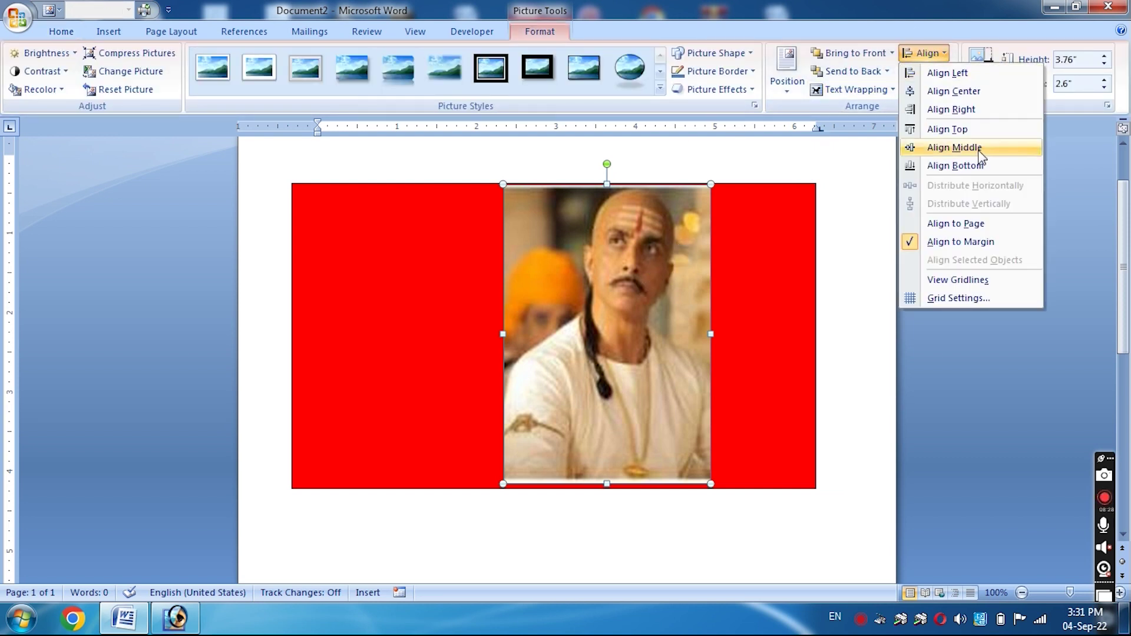
click(954, 147)
click(924, 54)
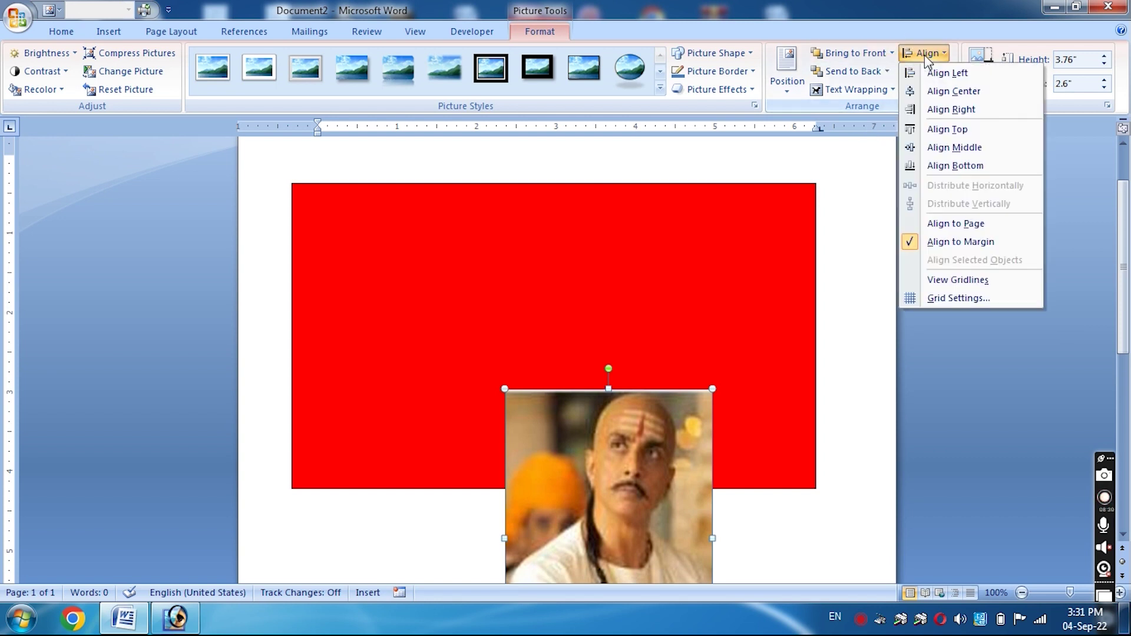
click(953, 91)
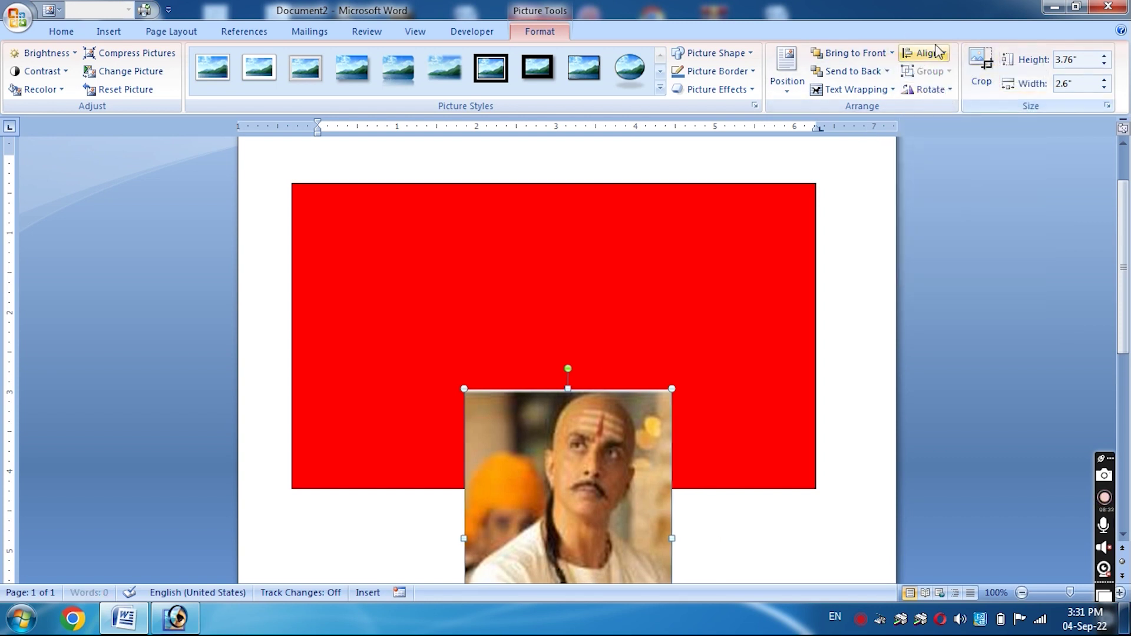
click(924, 54)
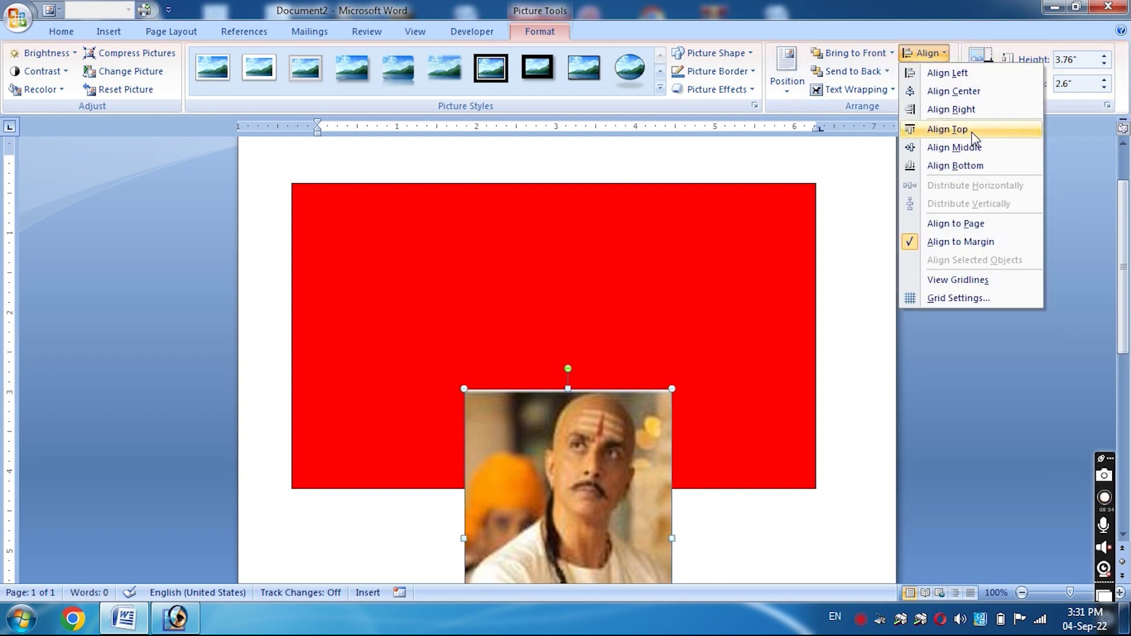
click(972, 137)
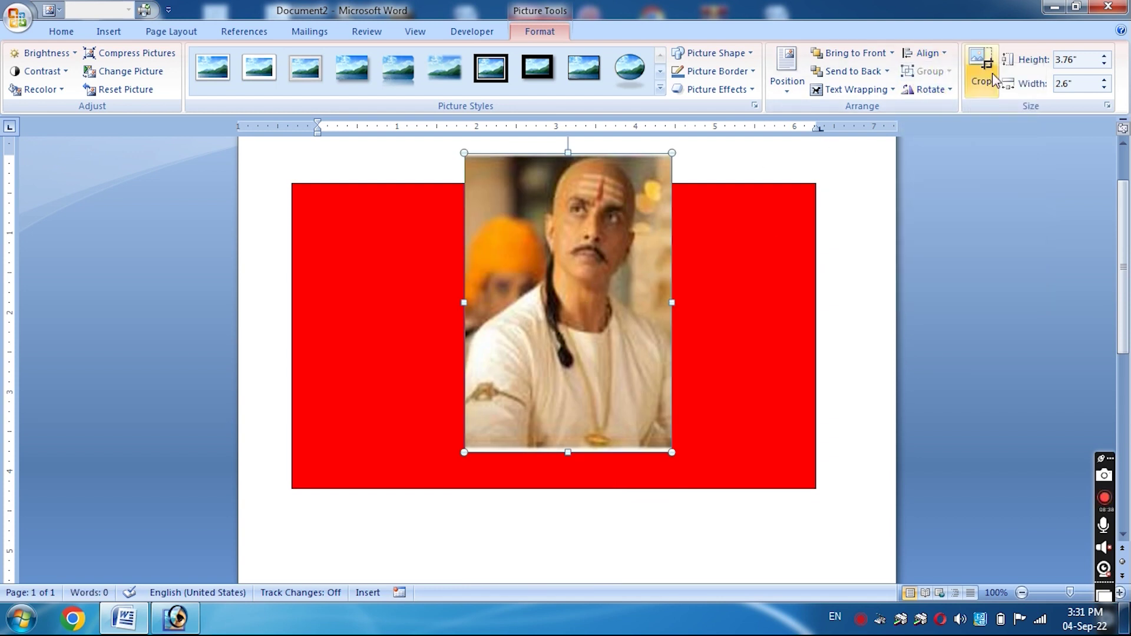
Move the PPPTT photo below the red rectangle's lower-right corner, leaving its rotation unchanged
click(930, 89)
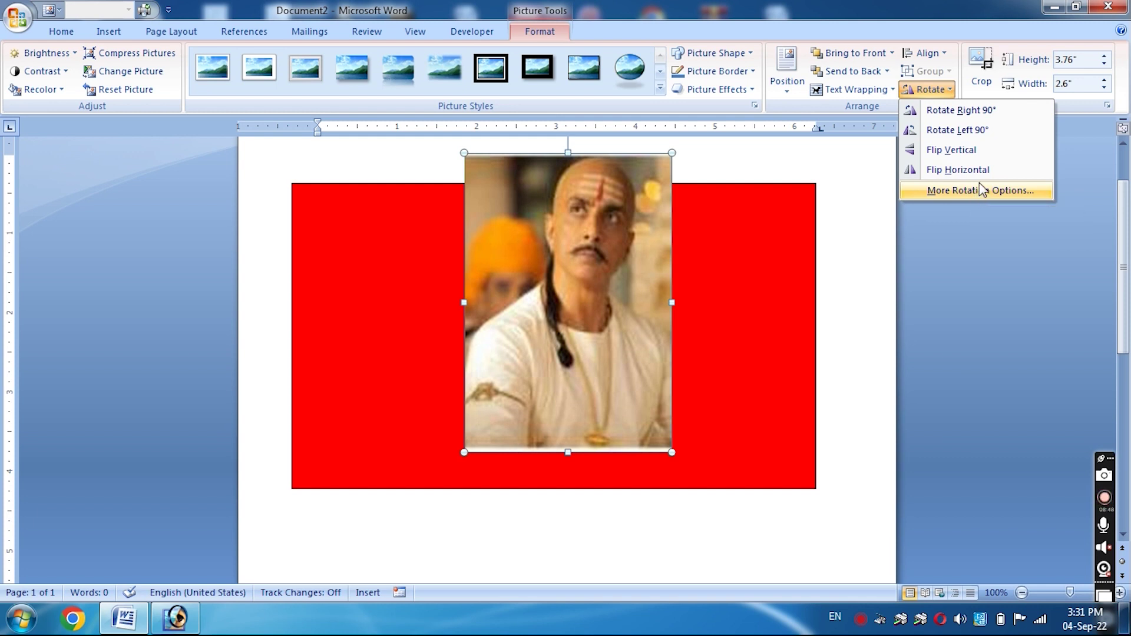
click(930, 89)
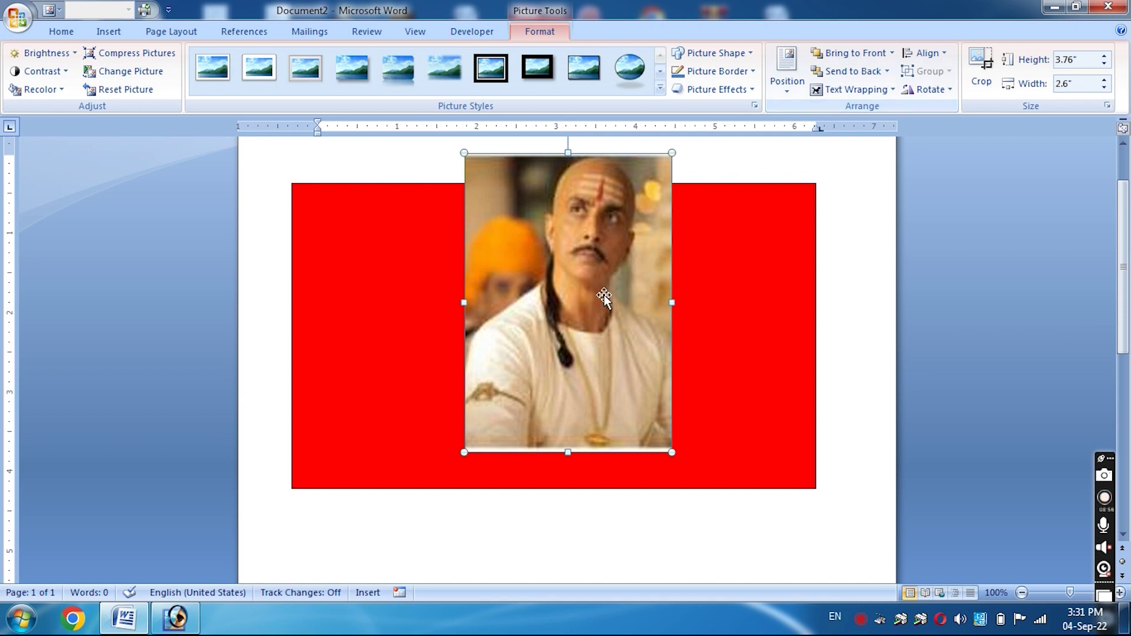
drag(601, 321, 851, 496)
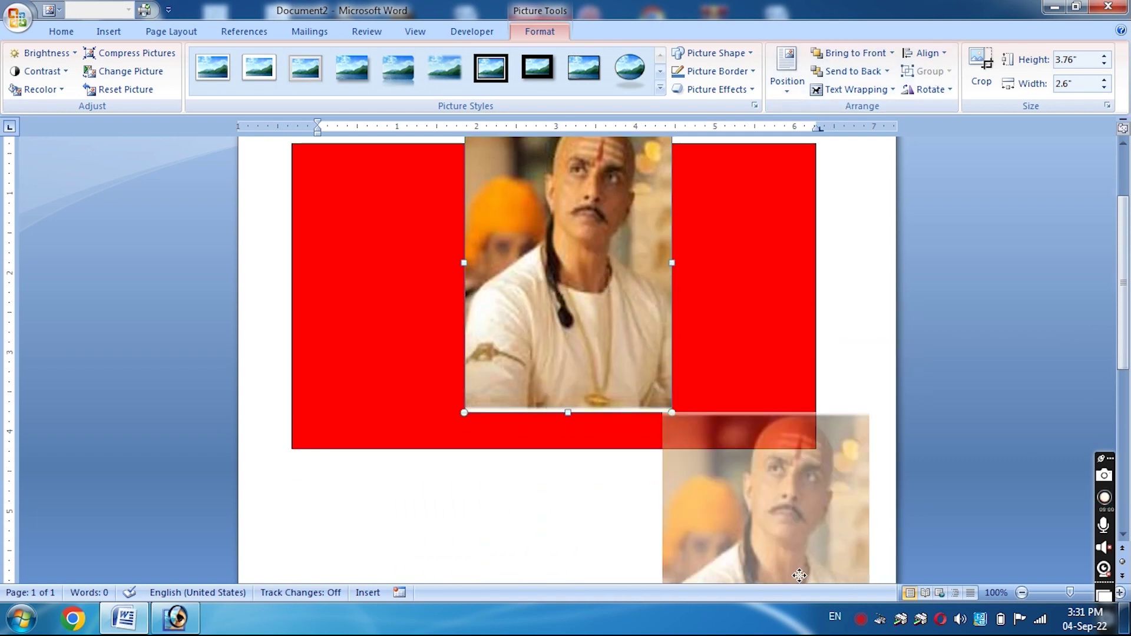
drag(851, 496, 803, 580)
mouse_move(788, 458)
mouse_down()
mouse_move(695, 515)
mouse_move(608, 515)
mouse_move(818, 510)
mouse_up()
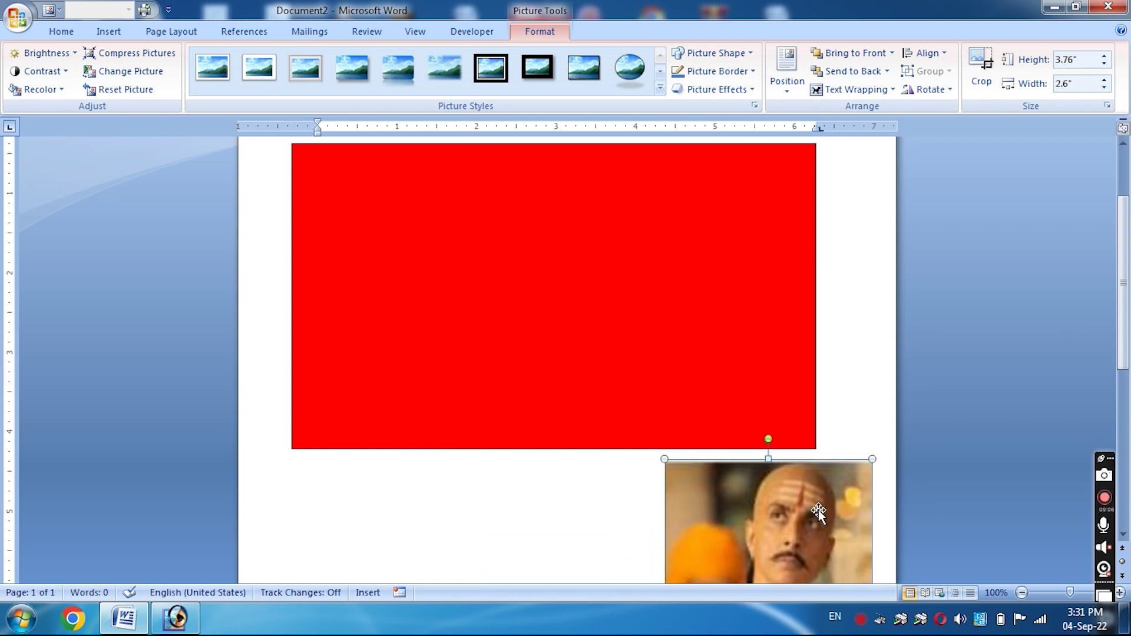
click(711, 324)
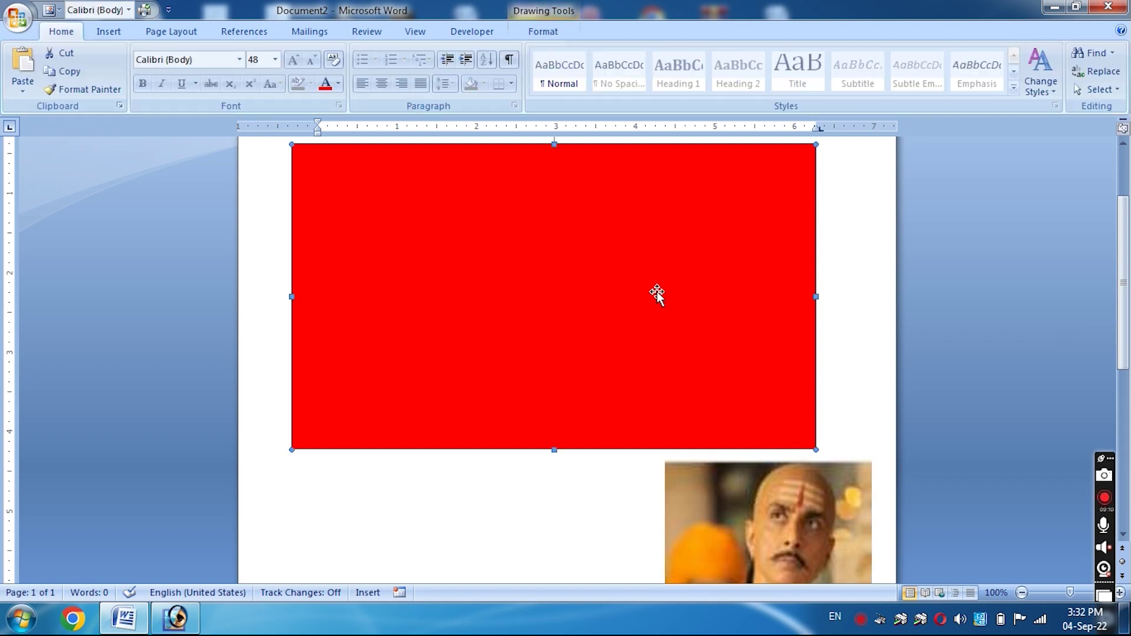
Delete the portrait photo and shrink the red rectangle into a 2.41" by 2.3" square
double_click(659, 312)
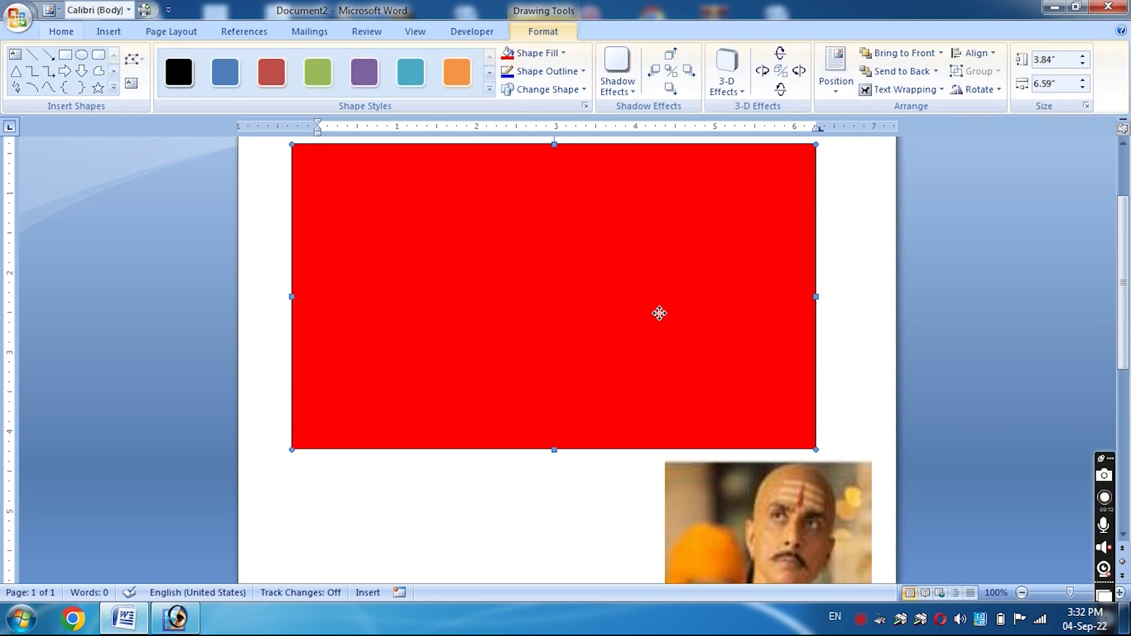
click(733, 534)
key(Delete)
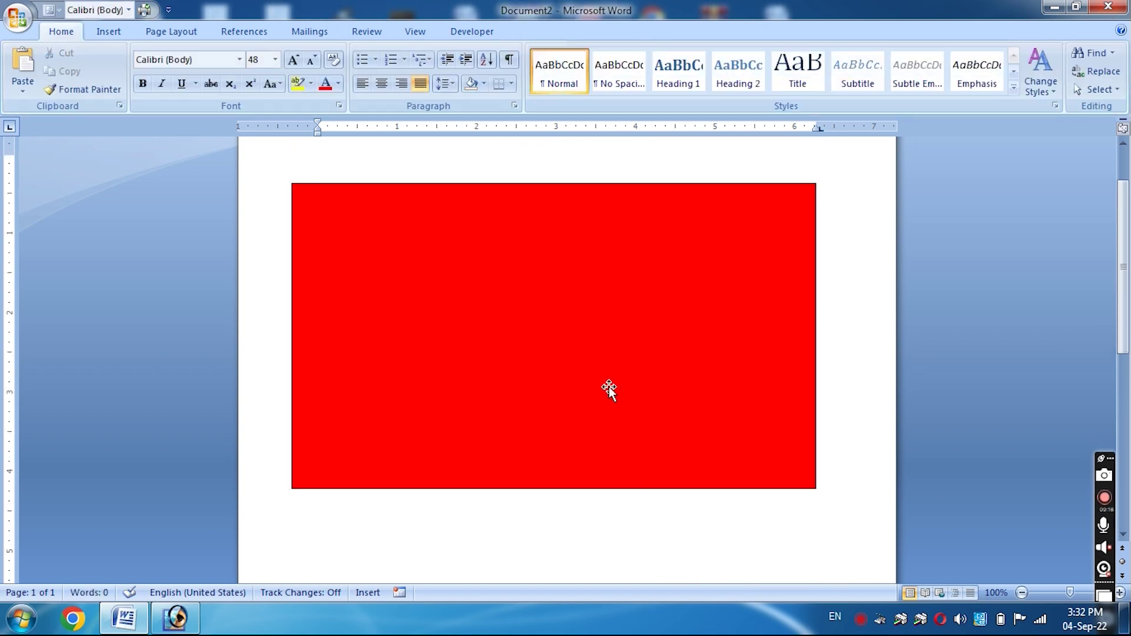
click(608, 389)
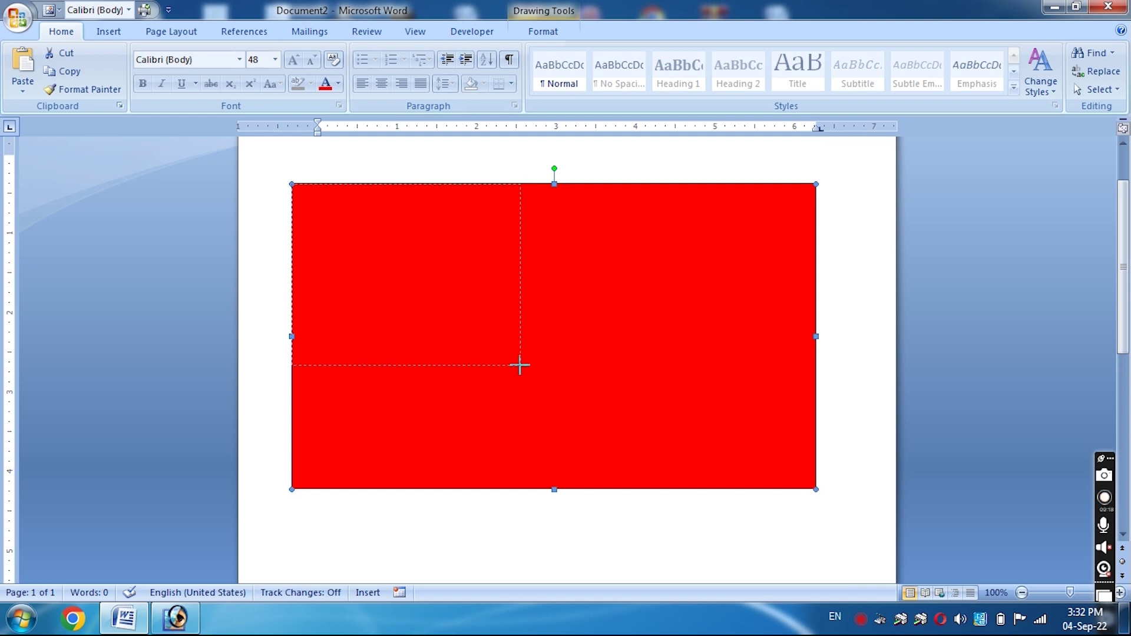
drag(814, 490, 477, 374)
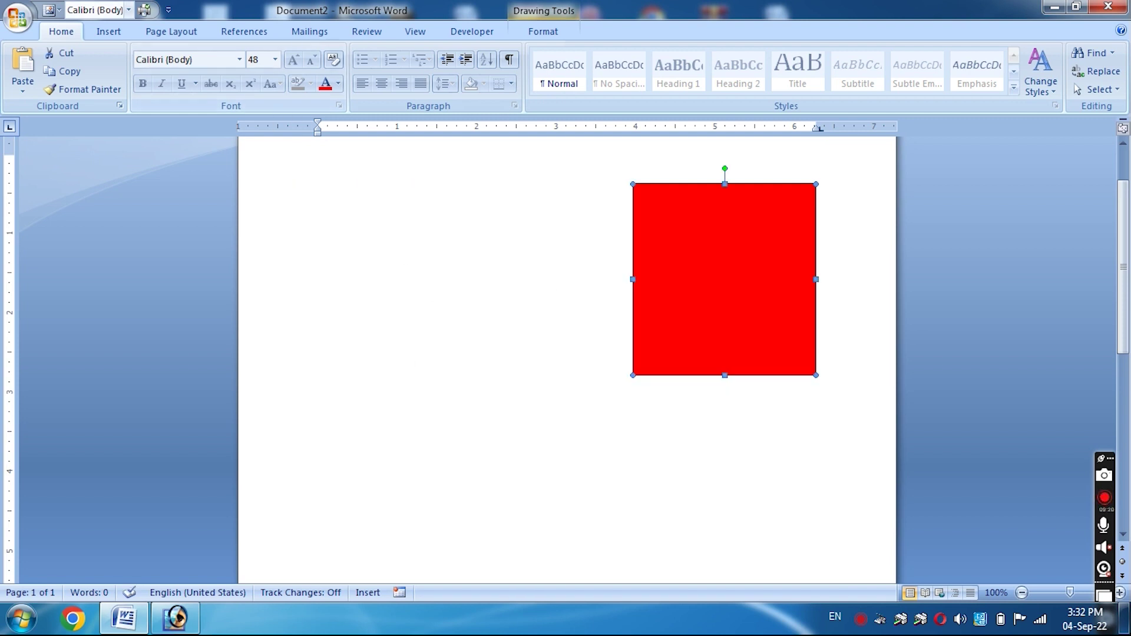
Draw an unfilled rectangle at the upper left, nudge the red square right, and select both shapes
click(109, 31)
click(246, 83)
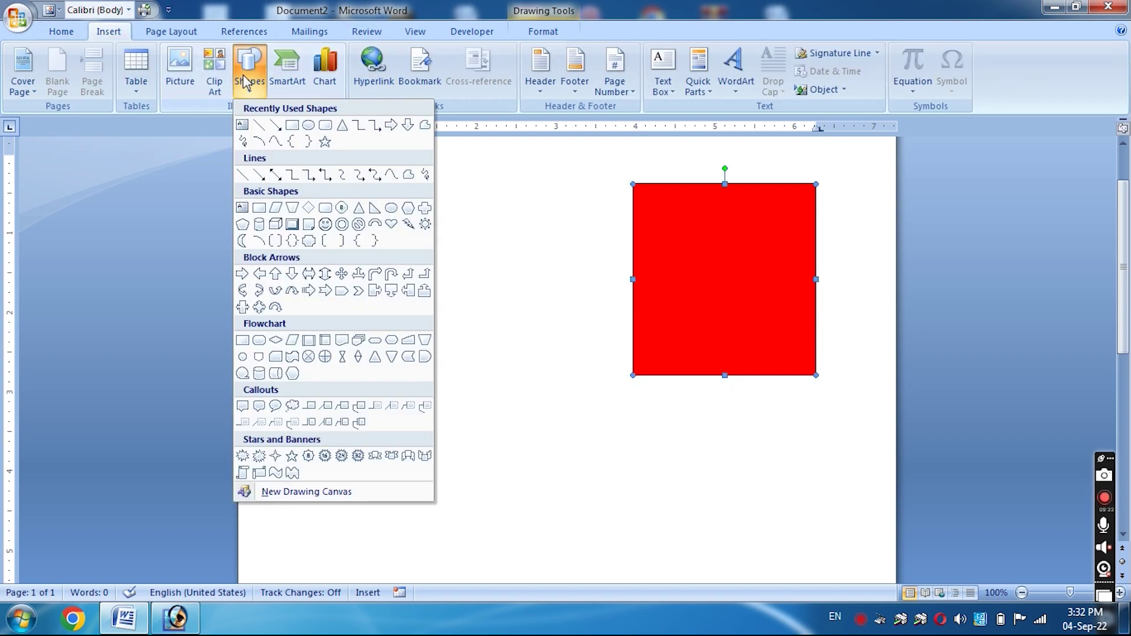
click(292, 126)
drag(279, 170, 485, 363)
click(729, 306)
mouse_move(729, 321)
mouse_down()
mouse_move(673, 435)
mouse_move(766, 267)
mouse_move(743, 321)
mouse_up()
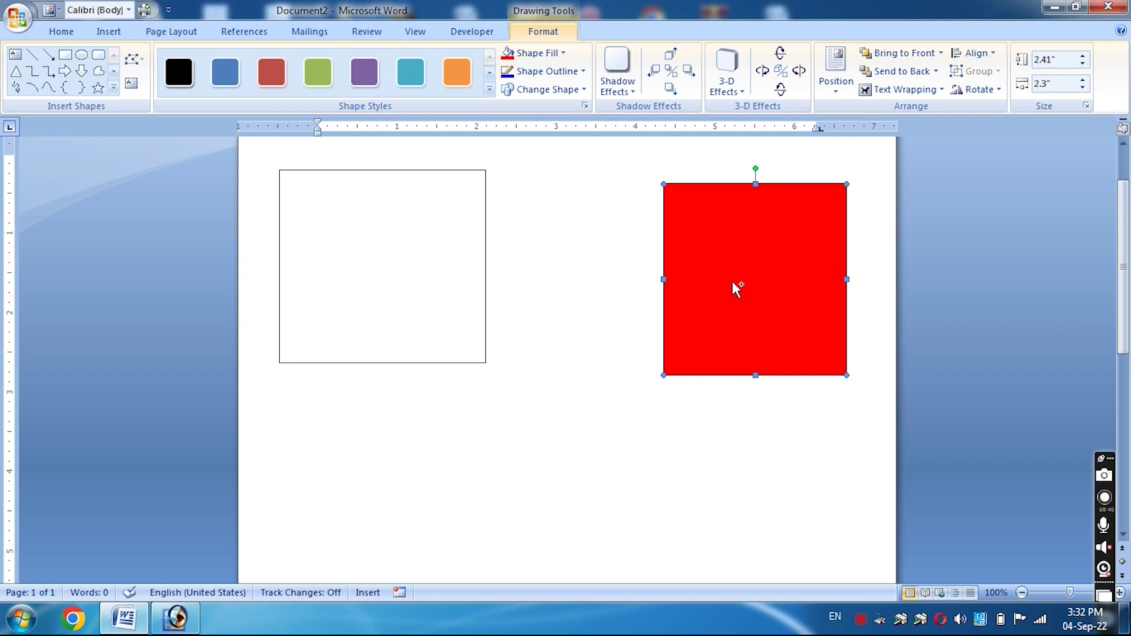
shift+click(459, 272)
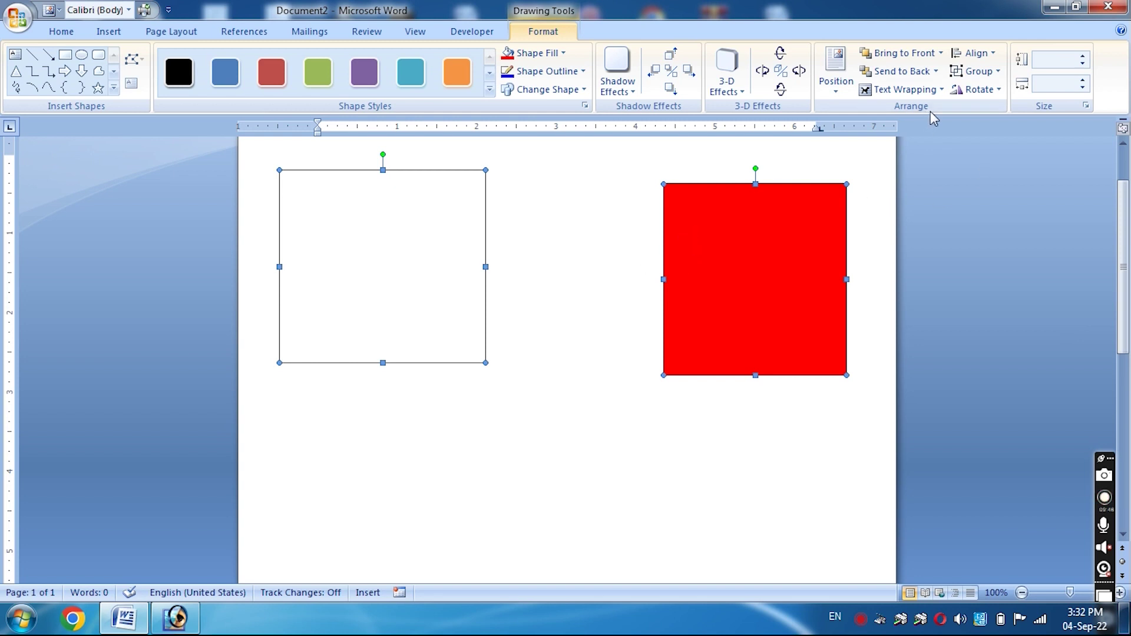
Group the red square with the empty rectangle, move the group, then delete it
click(984, 76)
click(994, 92)
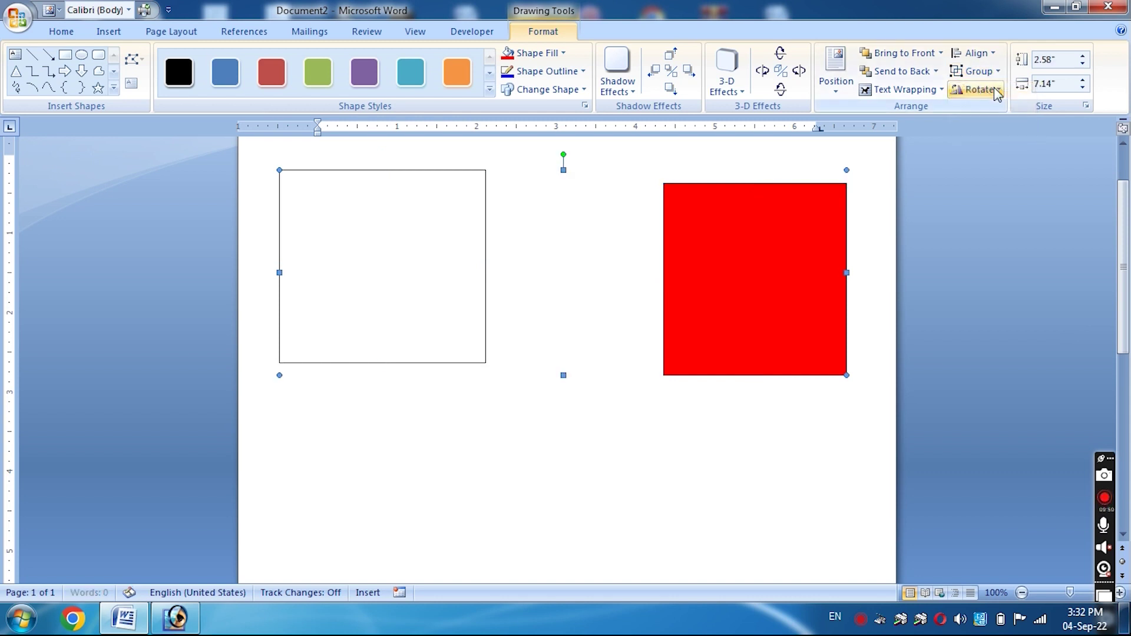
drag(785, 230, 777, 365)
drag(753, 230, 762, 238)
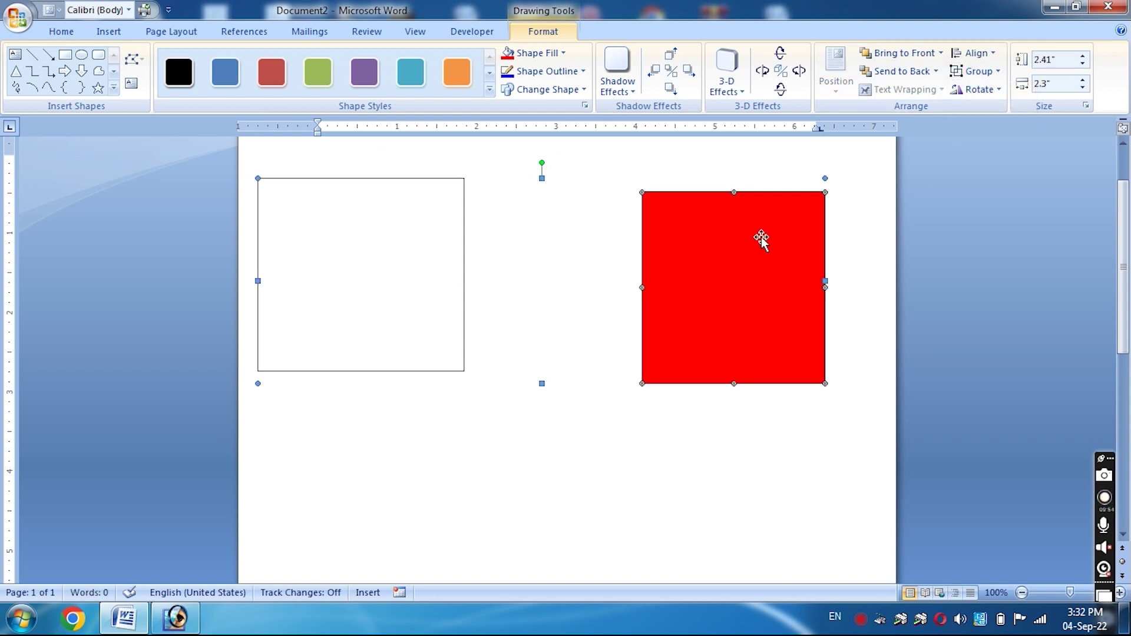
key(Escape)
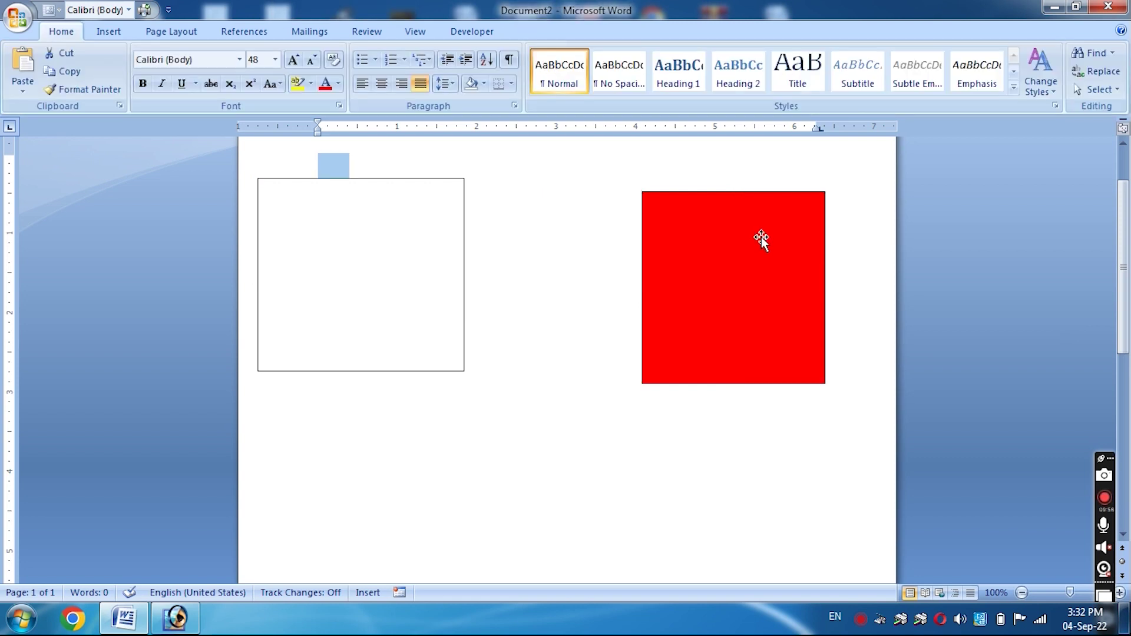
click(761, 241)
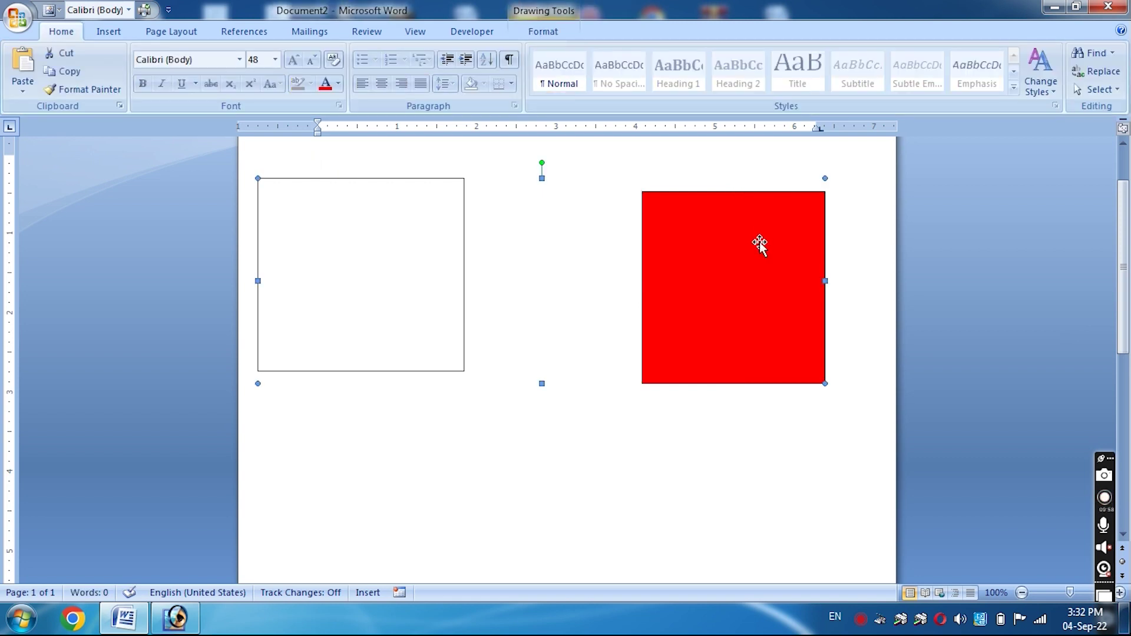
key(Delete)
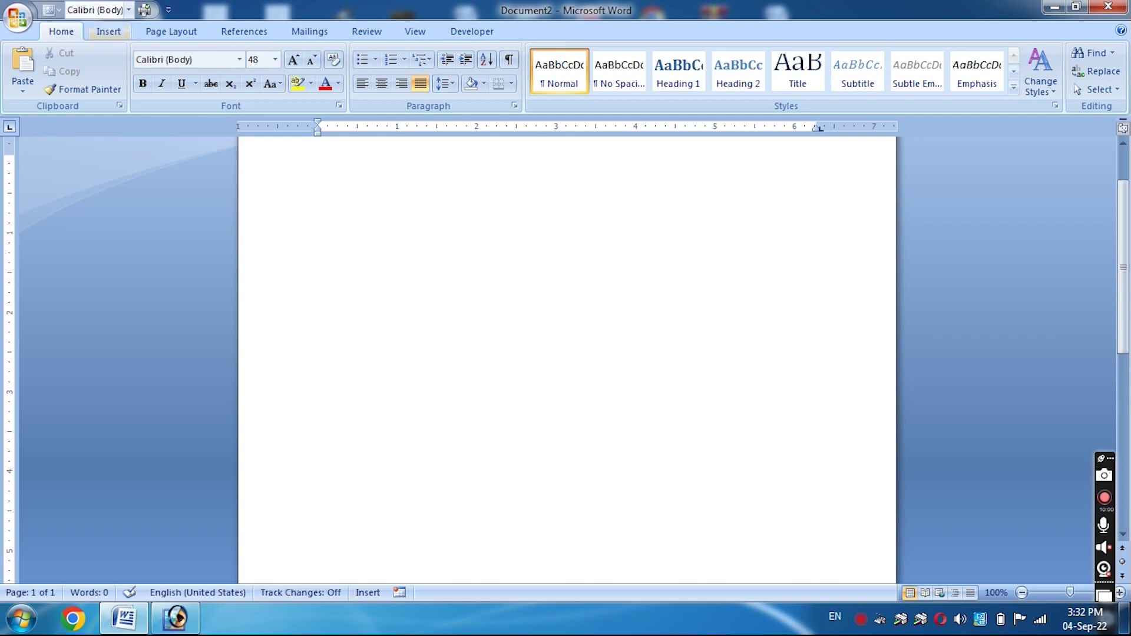
click(112, 32)
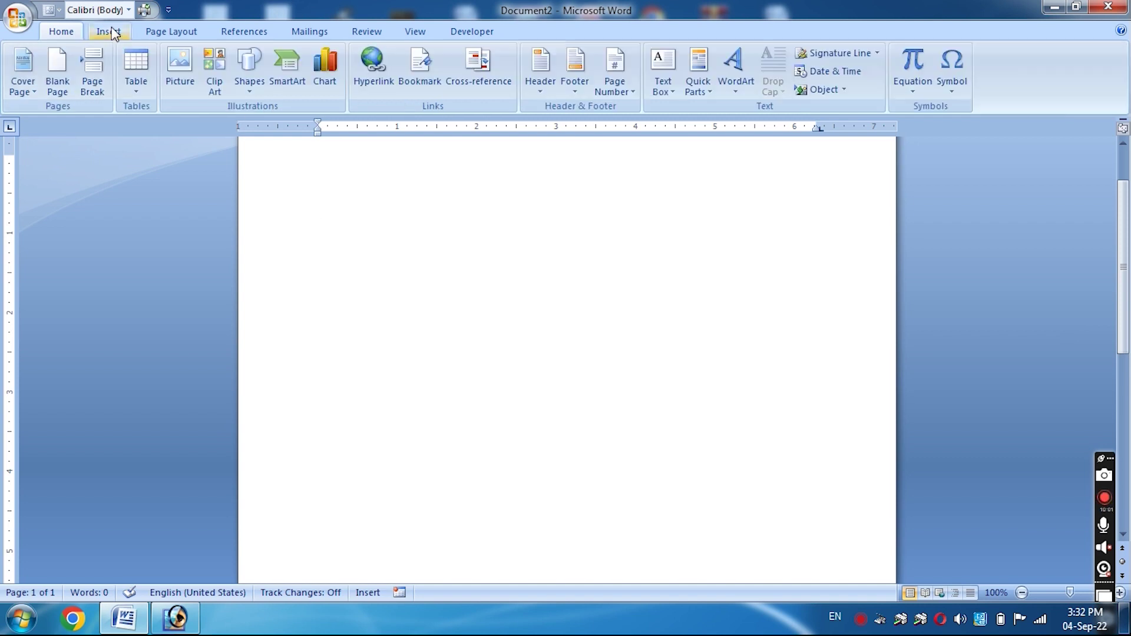
Insert gh.jpg, the Dream Cruise notebook photo, from the Desktop at 9.69" by 4.42"
click(180, 65)
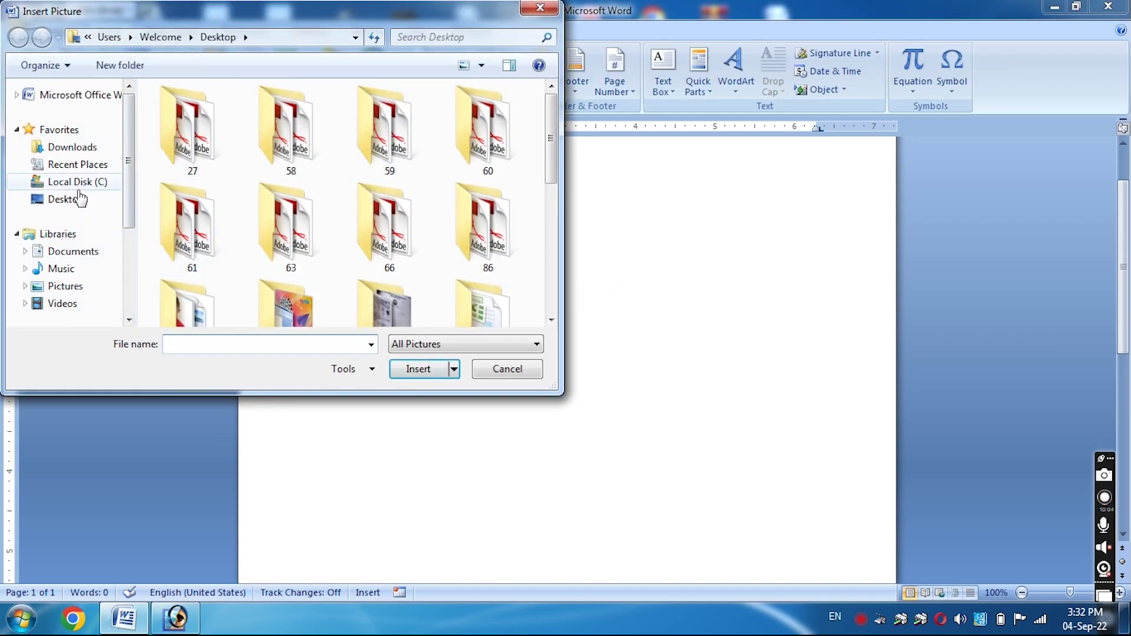
click(76, 198)
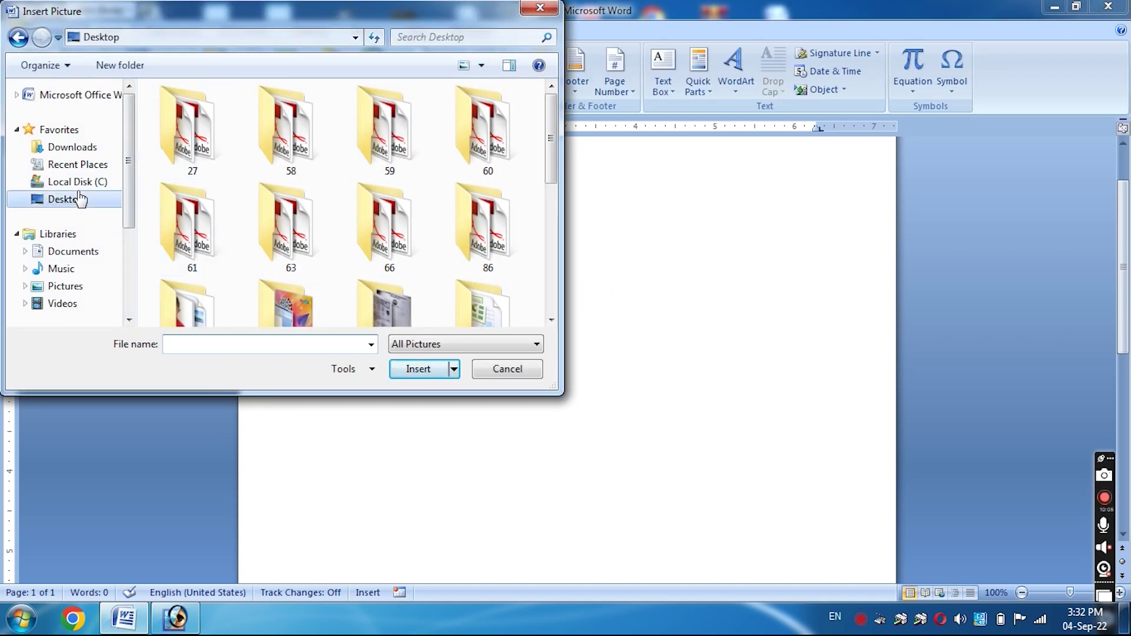
click(552, 320)
click(551, 320)
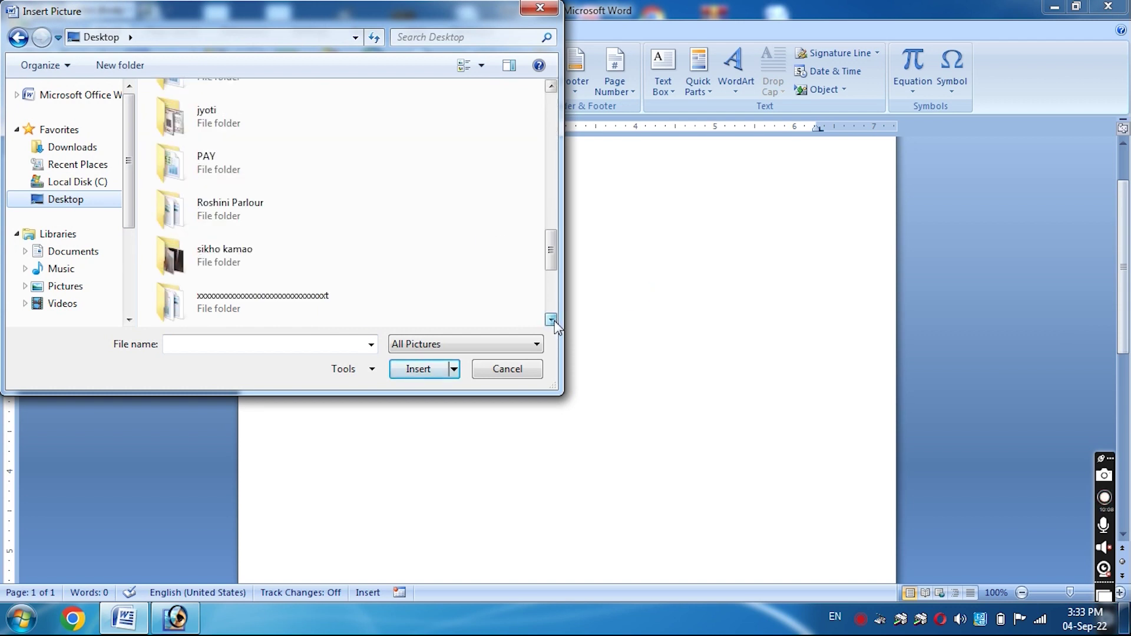
click(551, 320)
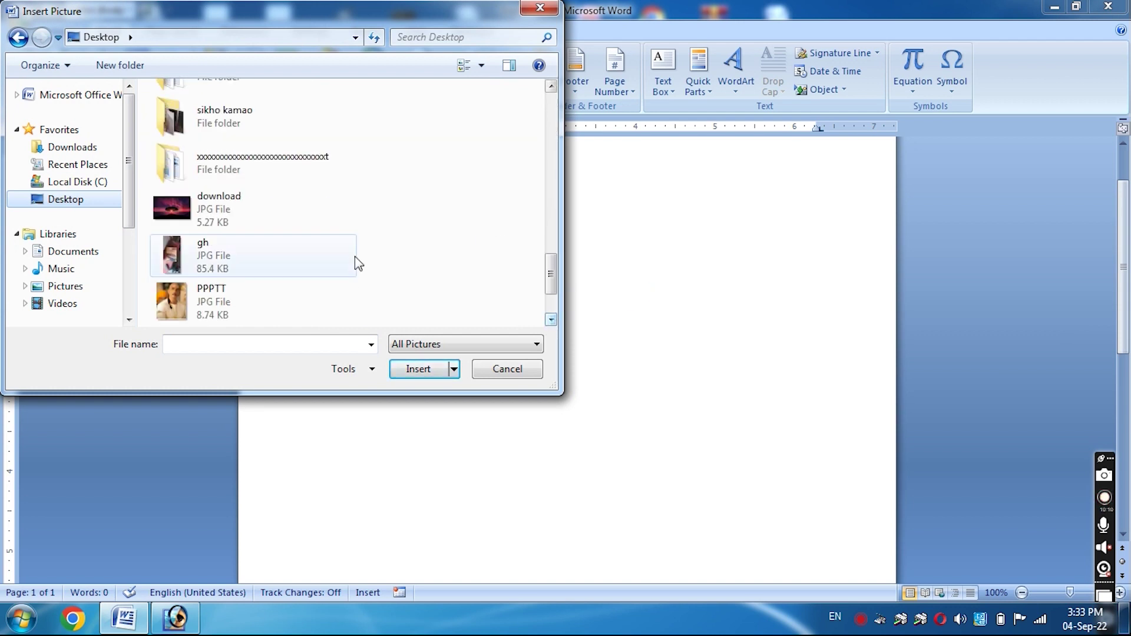
click(303, 261)
click(421, 369)
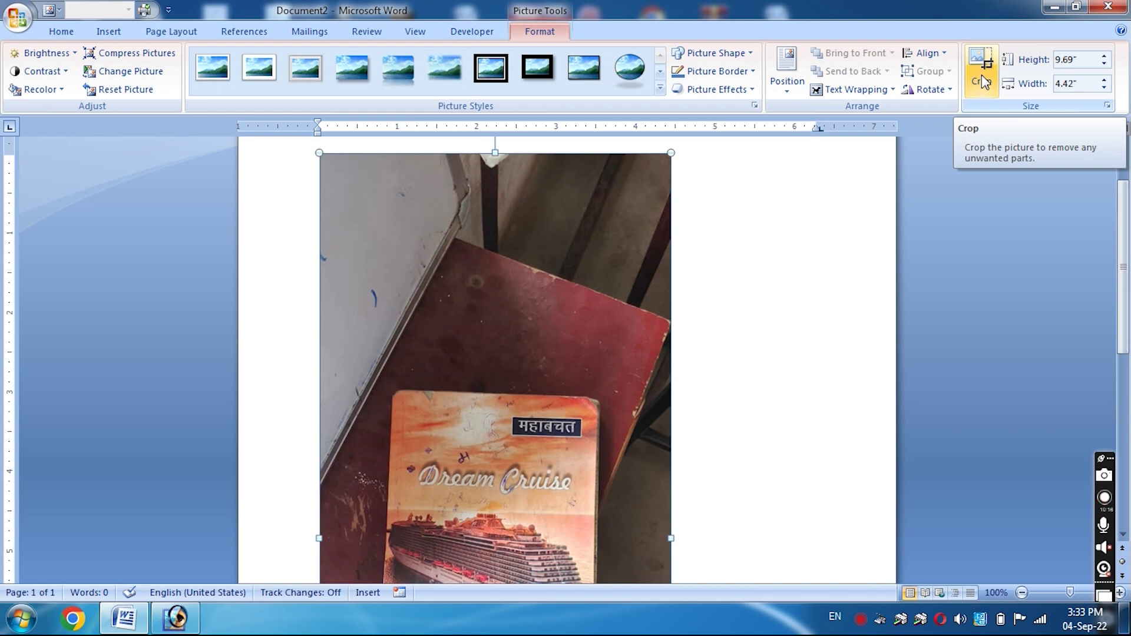
Crop the gh photo's top, left side and bottom in to the notebook cover
scroll(495, 359, down, 5)
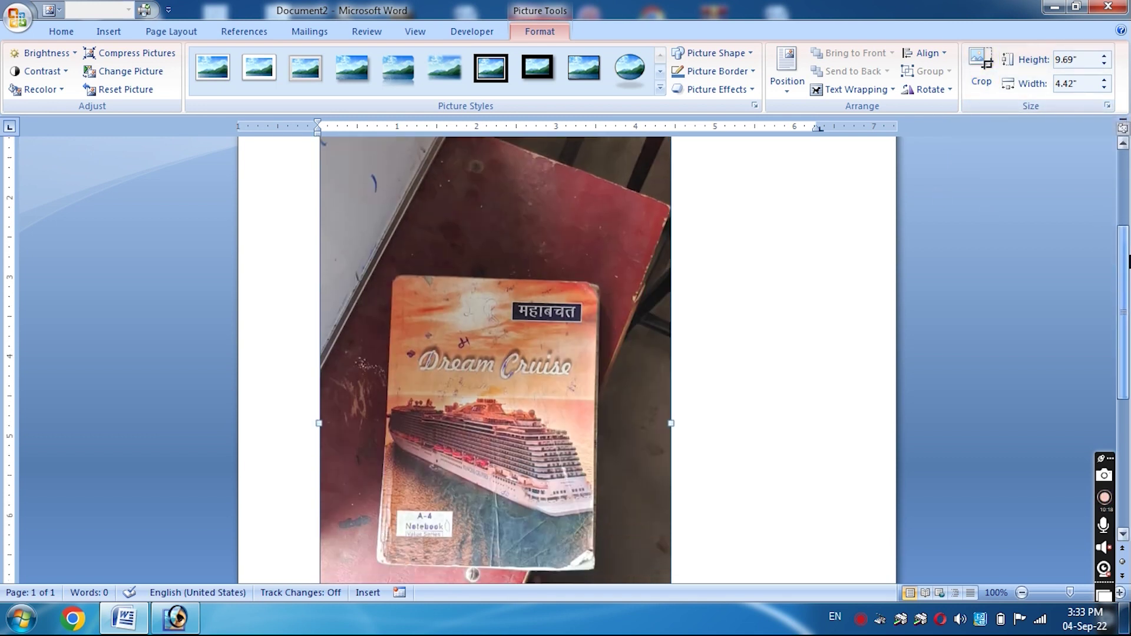
scroll(473, 514, up, 7)
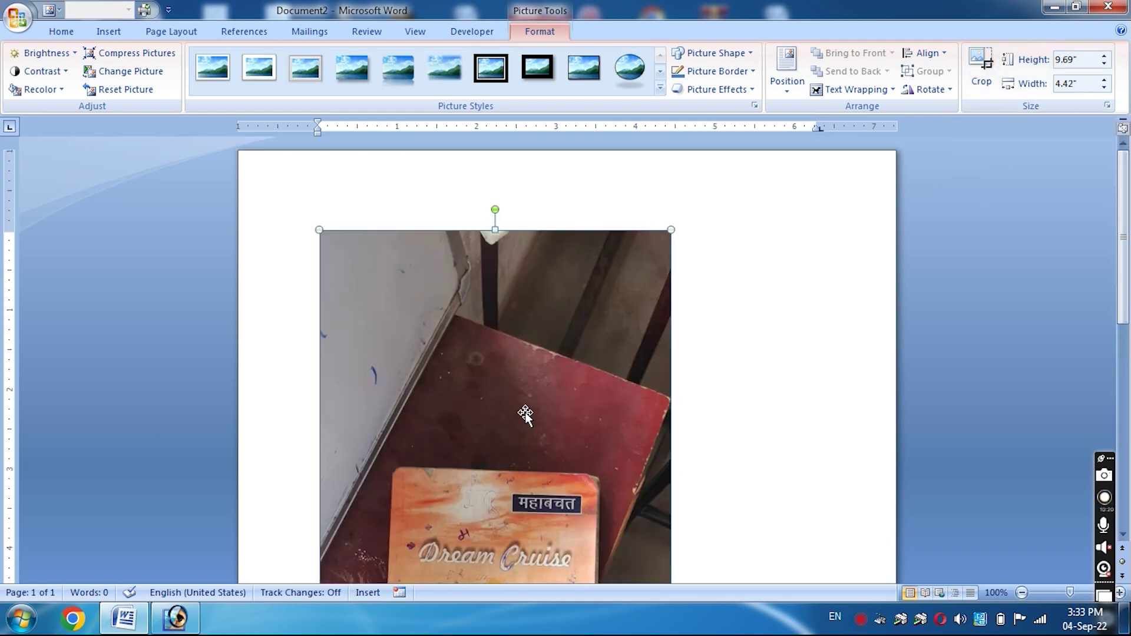
drag(1123, 284, 1128, 343)
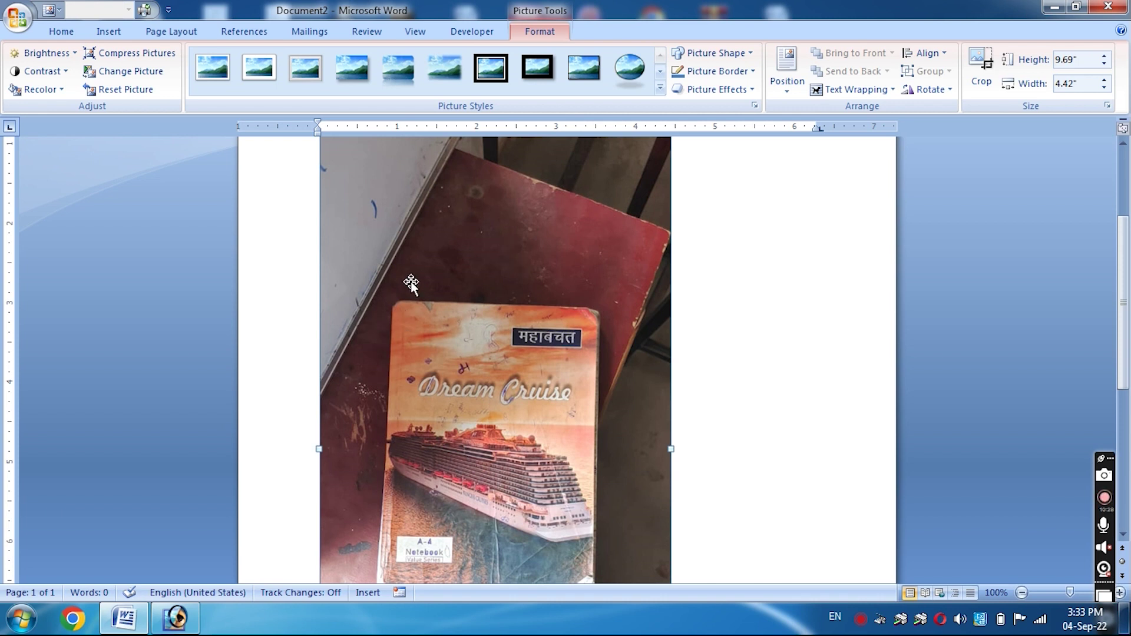
click(980, 74)
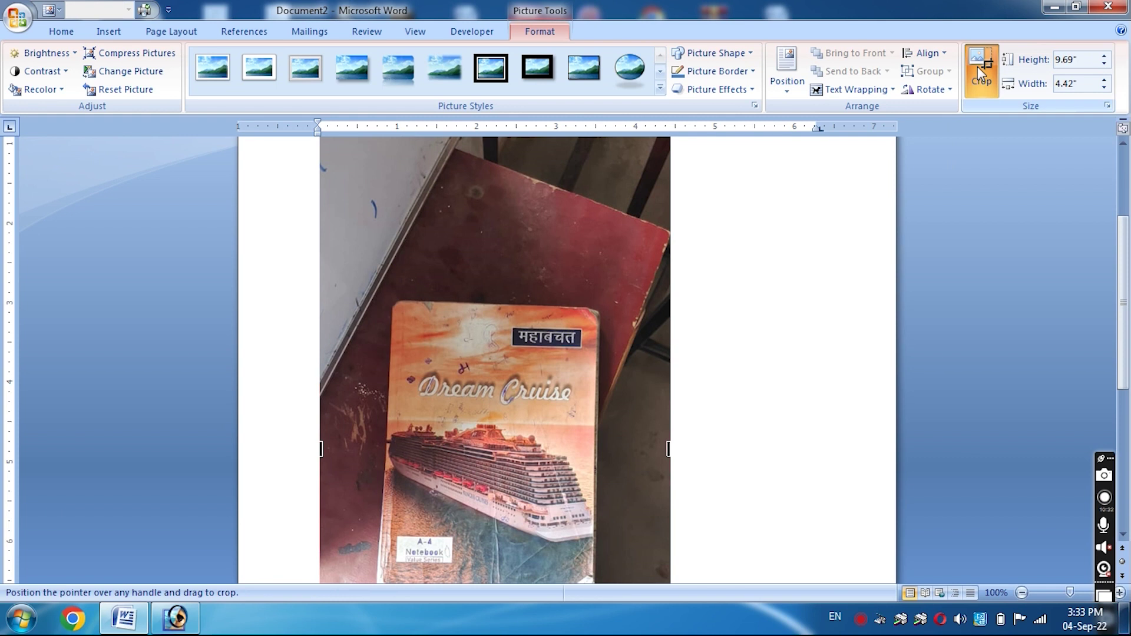
scroll(1123, 254, up, 3)
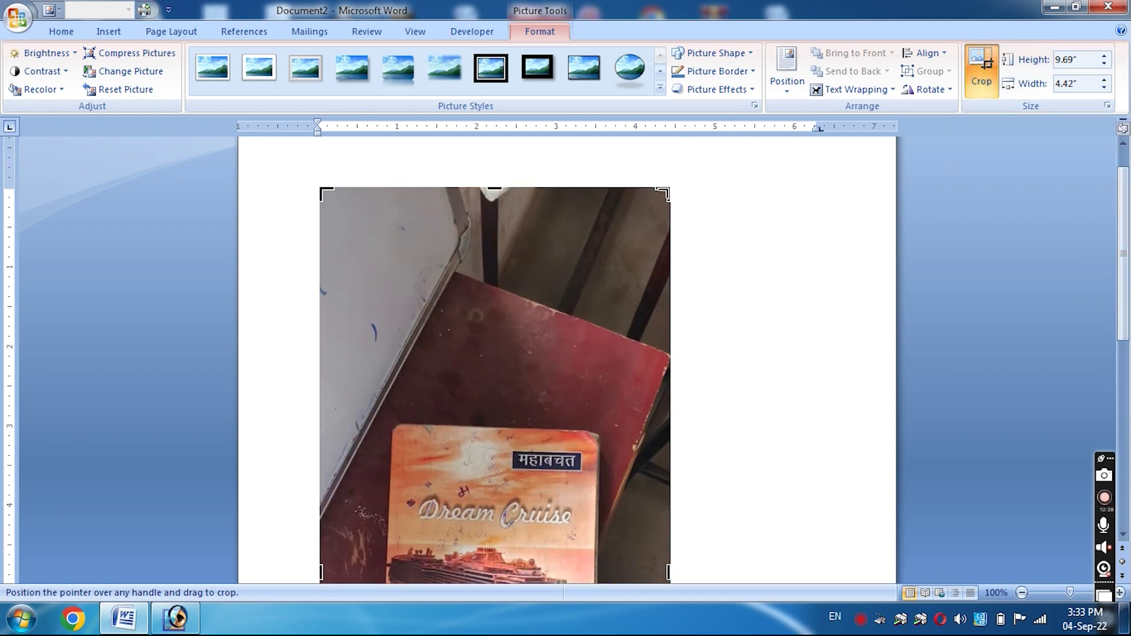
drag(669, 189, 600, 424)
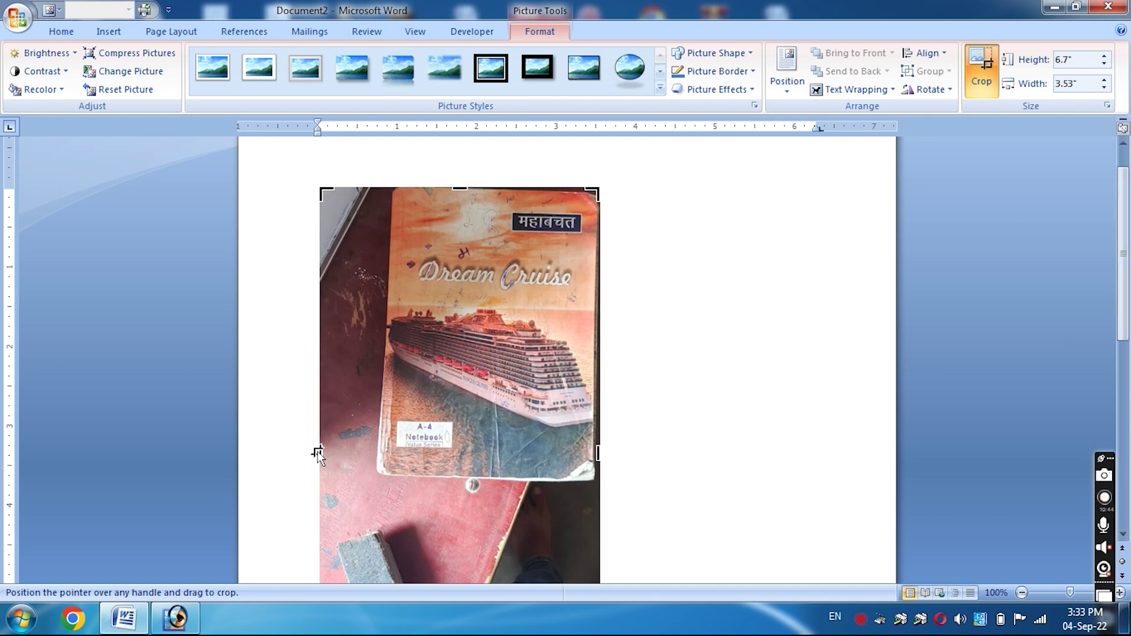
drag(321, 450, 387, 451)
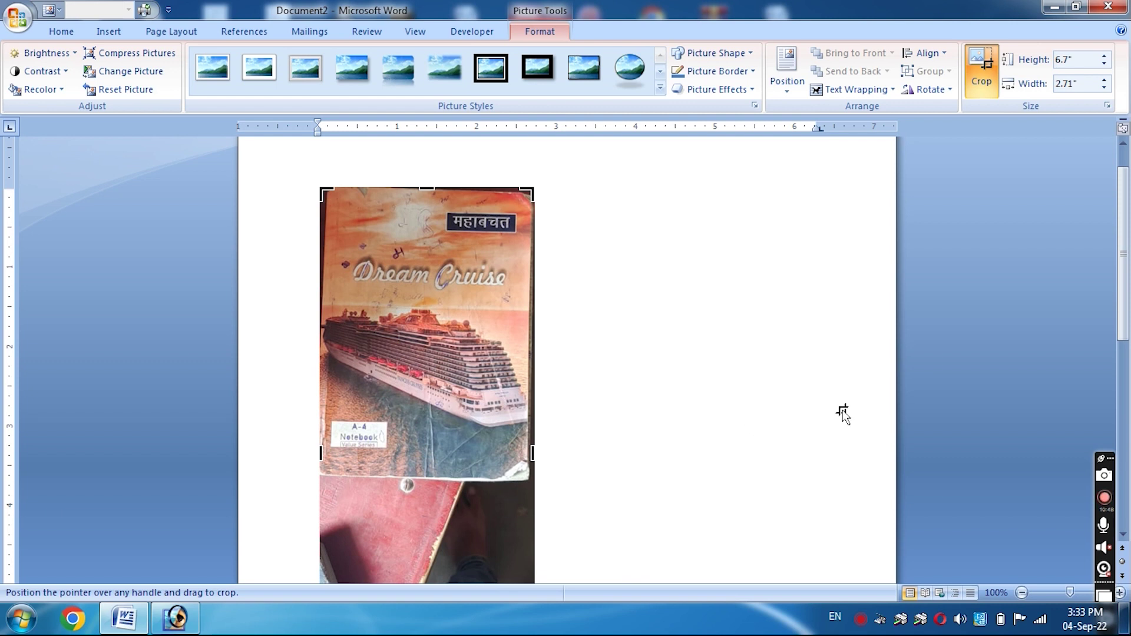
drag(1124, 277, 1128, 340)
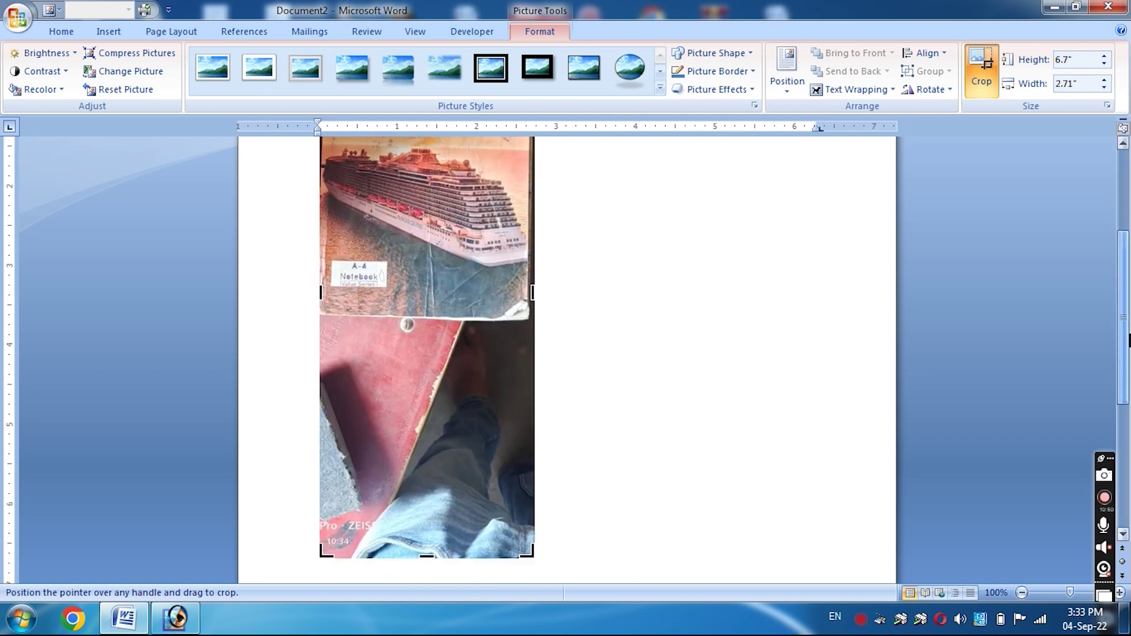
drag(421, 557, 452, 322)
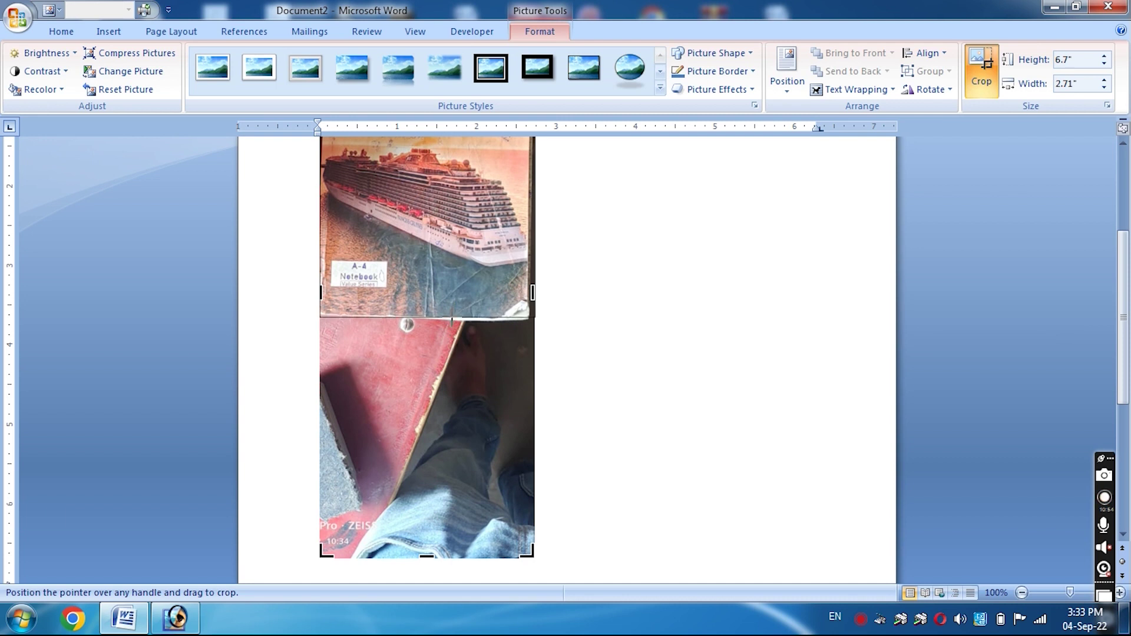
Trim slivers off the right, left and top edges, leaving about 3.66" by 2.55"
drag(452, 321, 452, 319)
drag(1124, 286, 1125, 223)
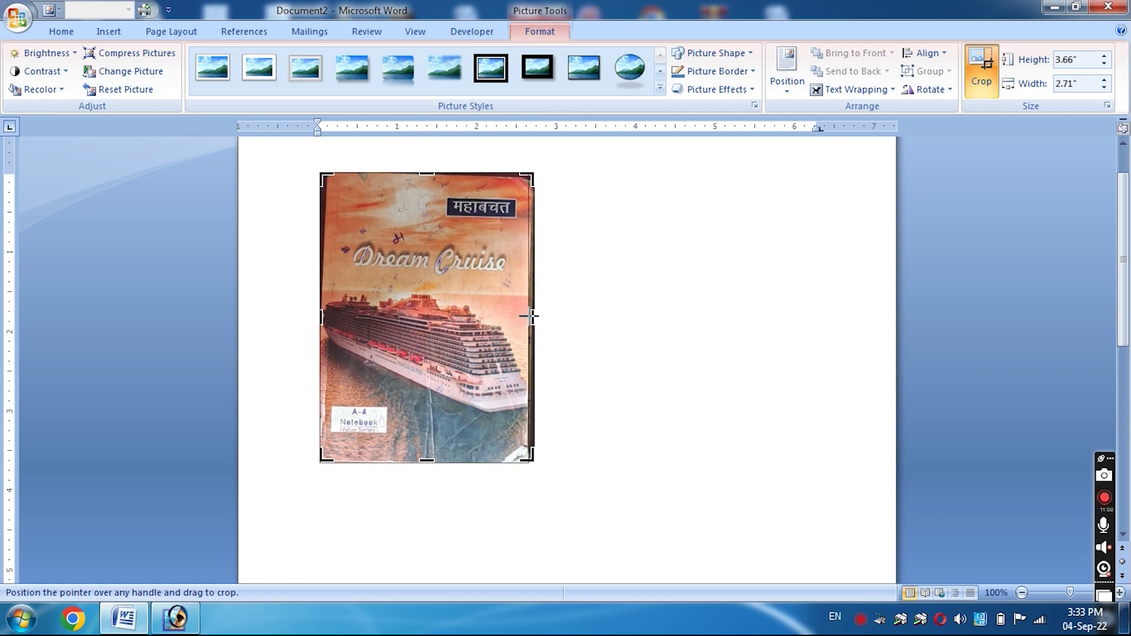
drag(532, 318, 527, 318)
drag(321, 313, 327, 312)
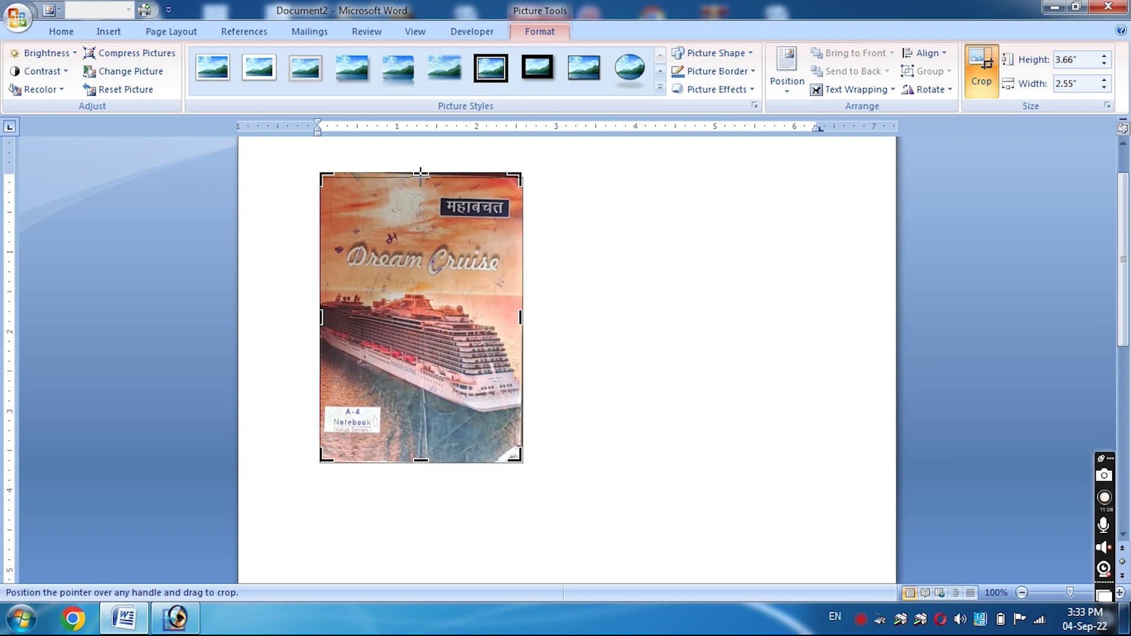
drag(421, 173, 421, 178)
click(637, 319)
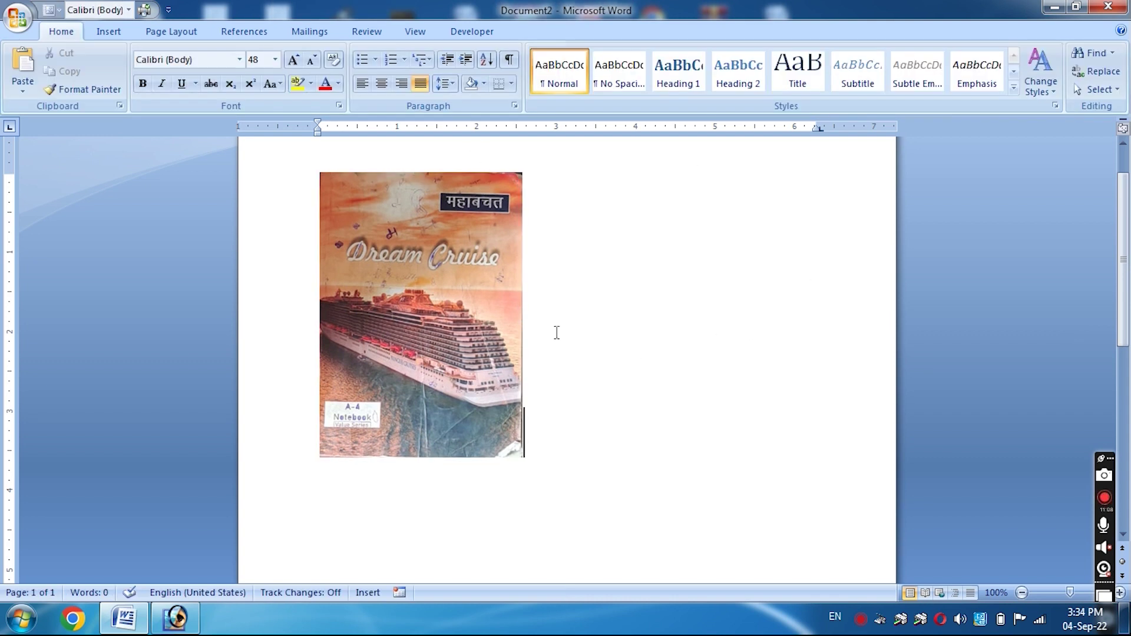
Try resizing the cruise cover picture to 2" height and 1" width
click(412, 328)
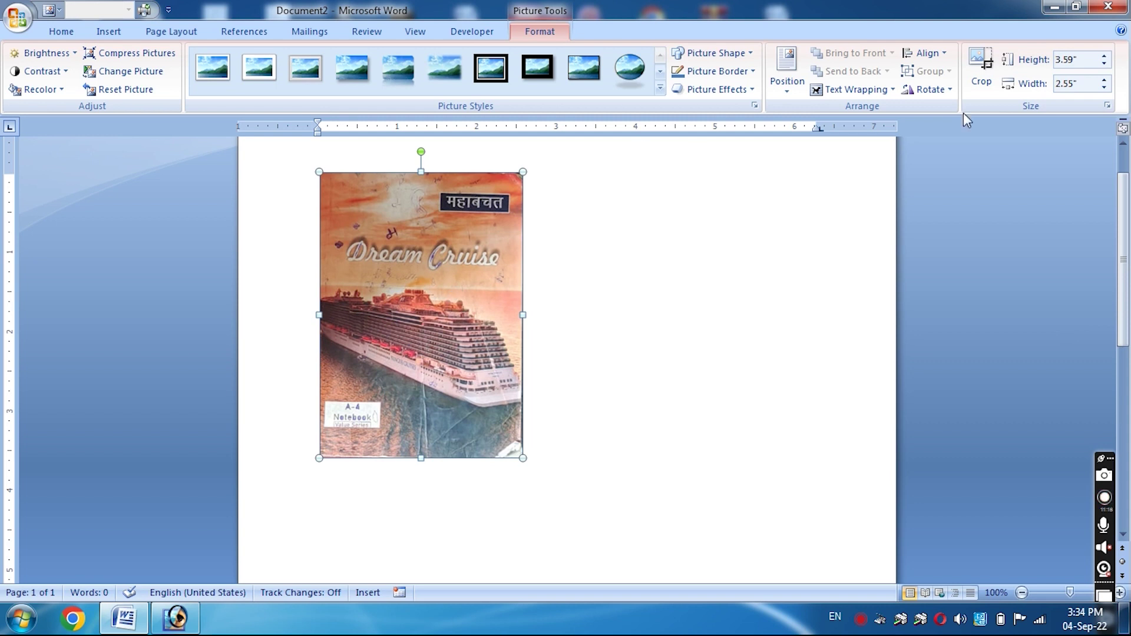
click(1081, 61)
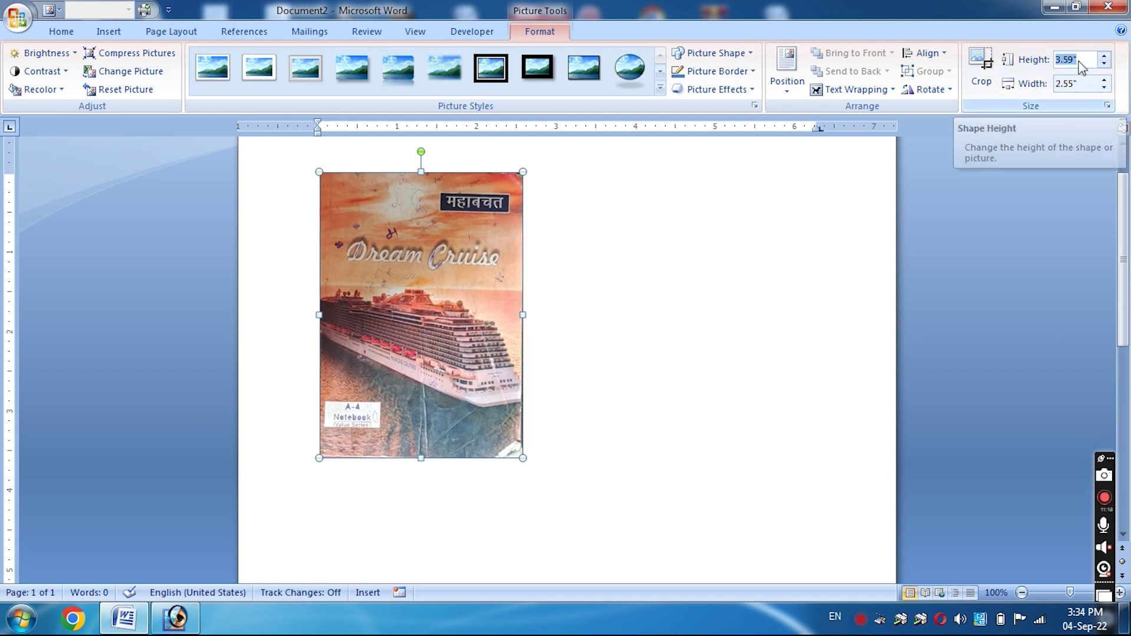
key(BackSpace)
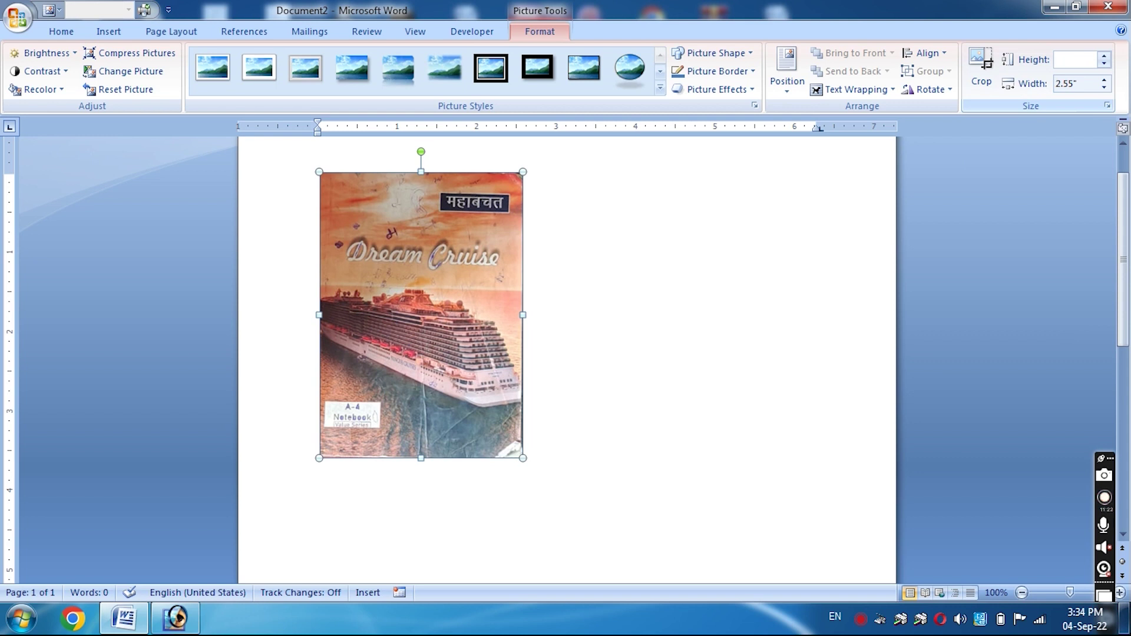
text(2)
click(1088, 83)
key(BackSpace)
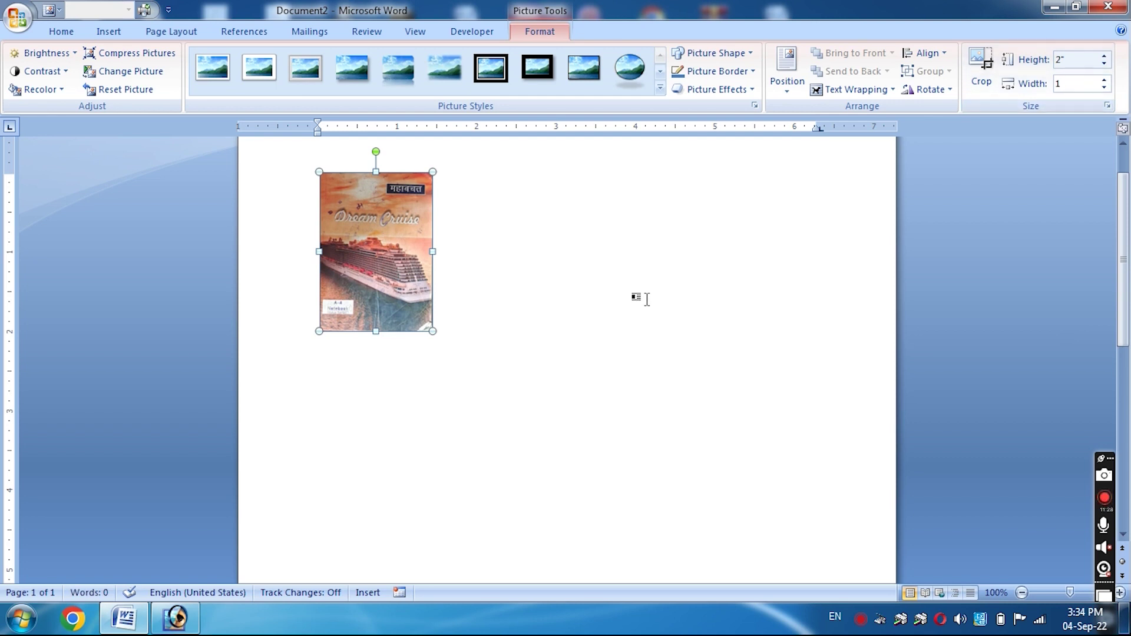
click(589, 288)
Resize the picture with a 5" height and 4" width
click(371, 244)
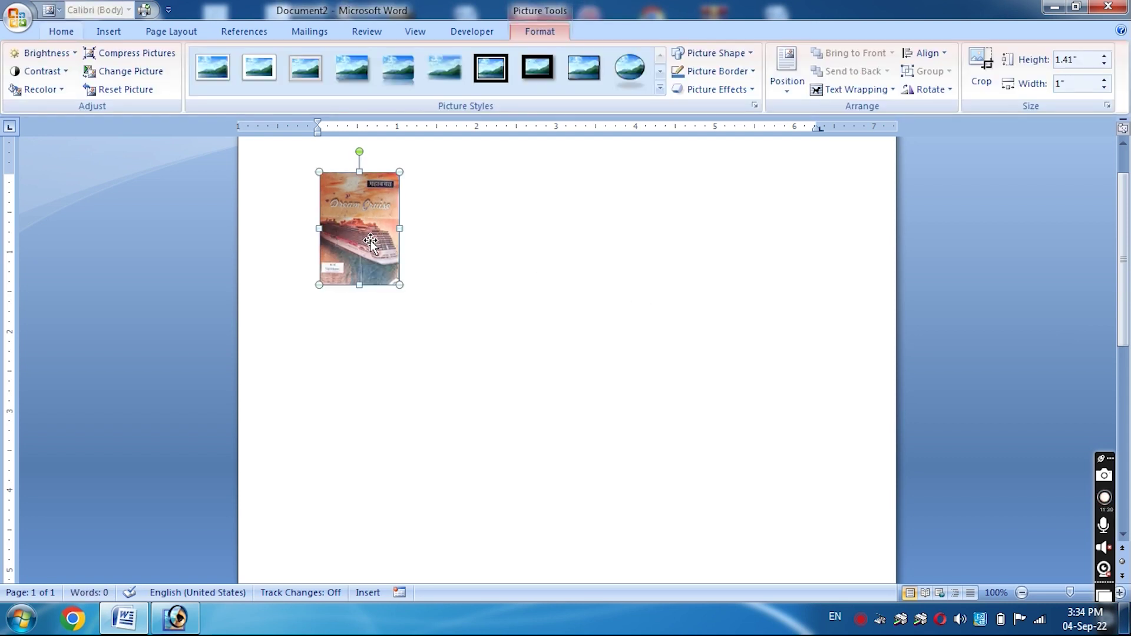
click(1089, 56)
key(BackSpace)
click(1080, 83)
text(4)
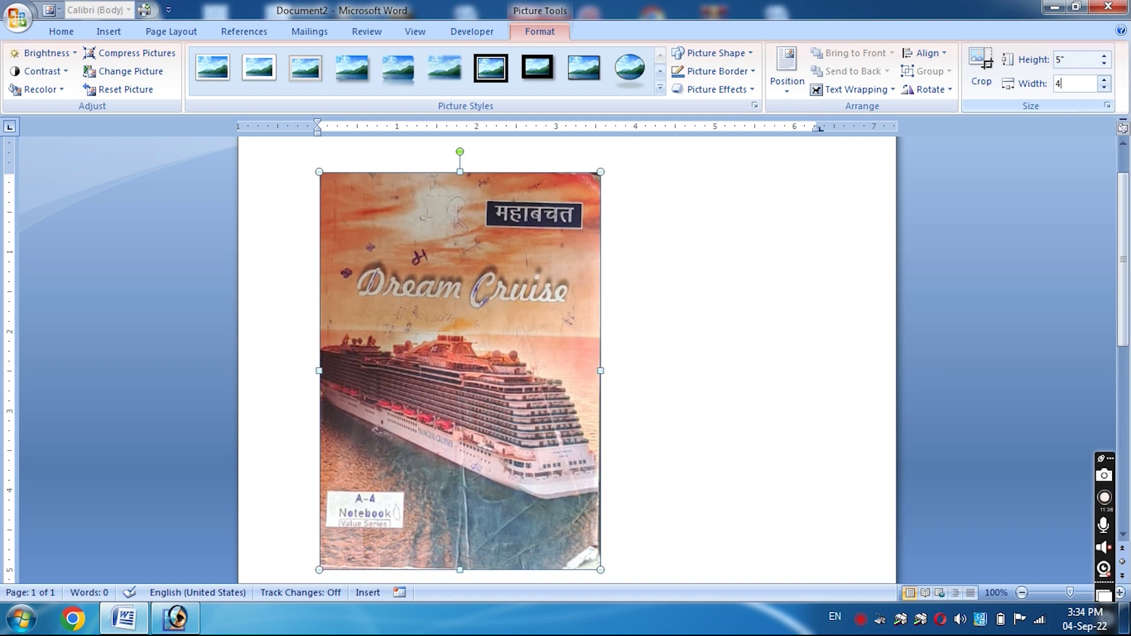
click(858, 260)
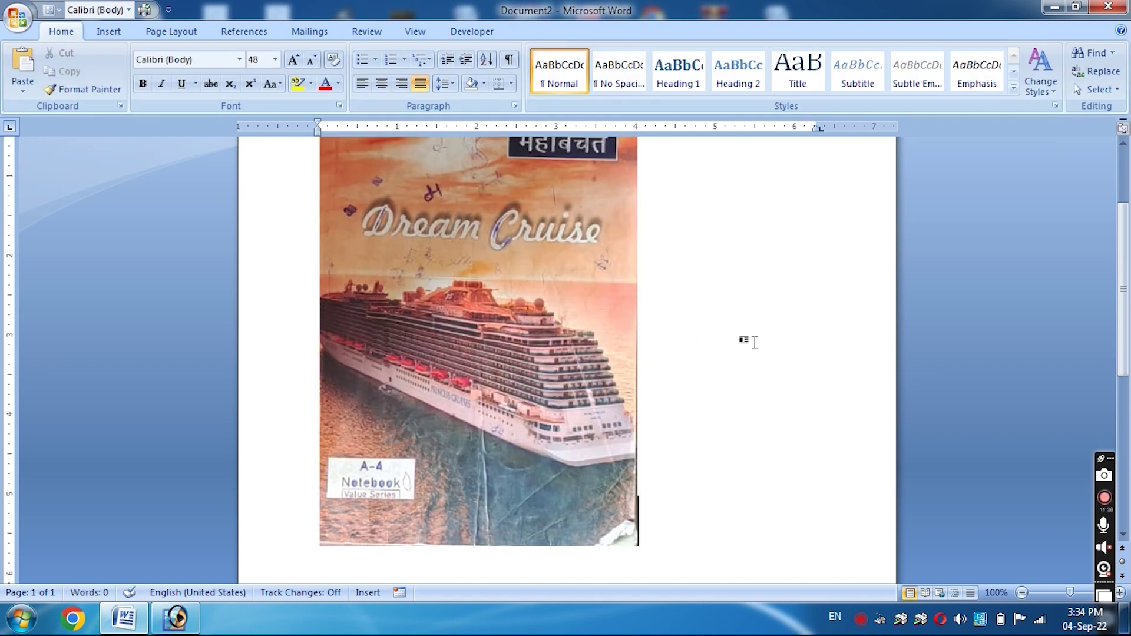
mouse_move(1123, 288)
mouse_down()
mouse_move(1125, 236)
mouse_move(1128, 254)
mouse_up()
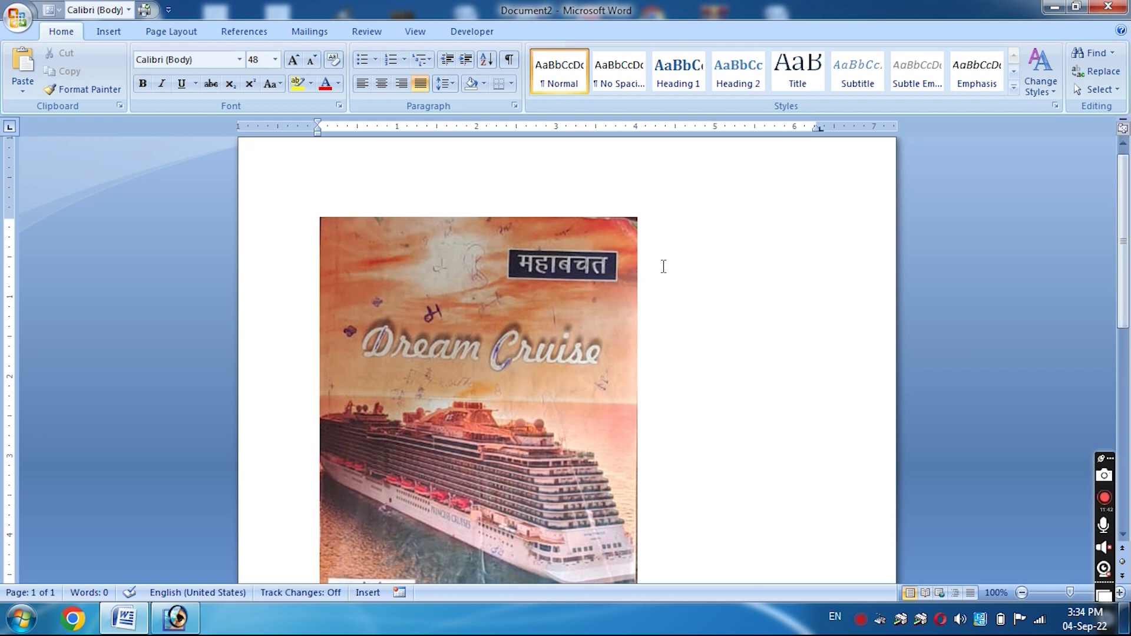
click(584, 296)
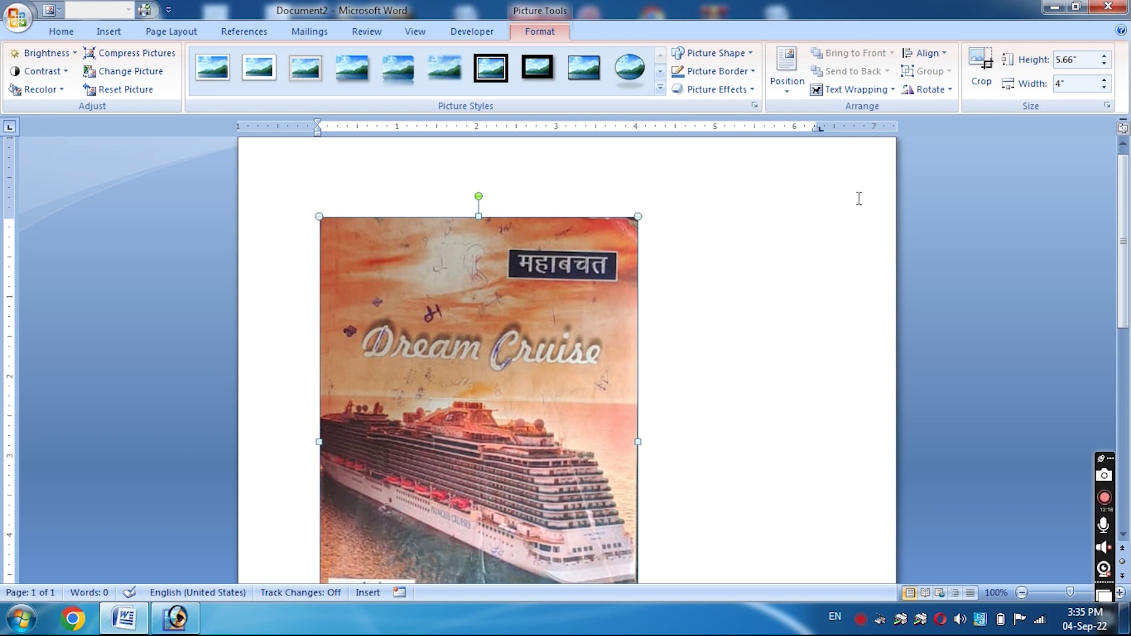
click(865, 90)
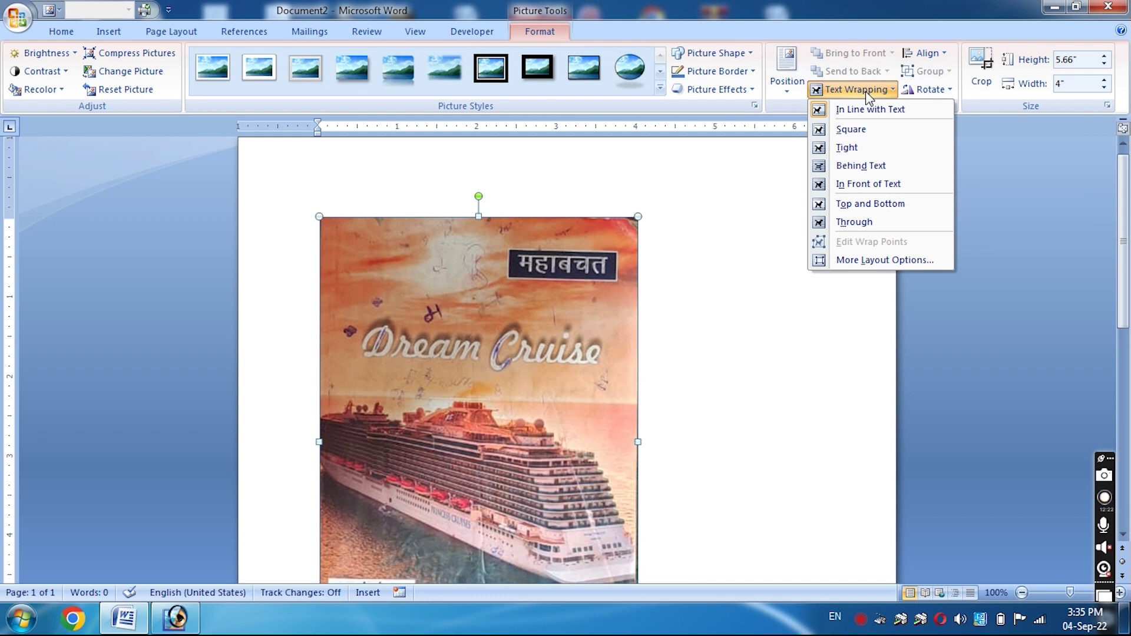
click(865, 90)
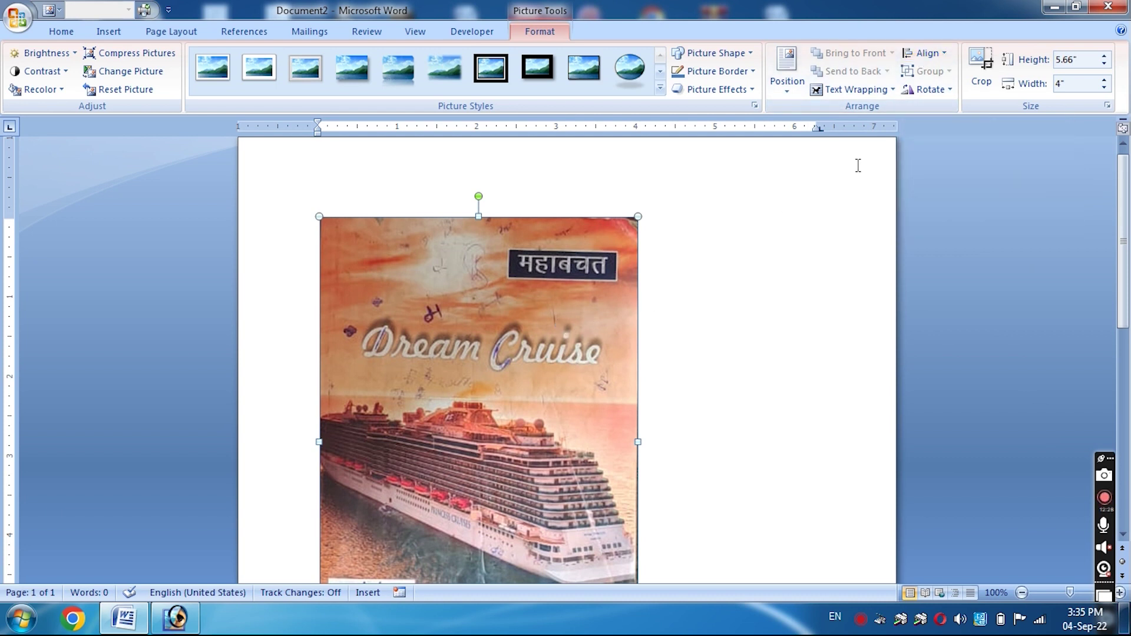
click(931, 90)
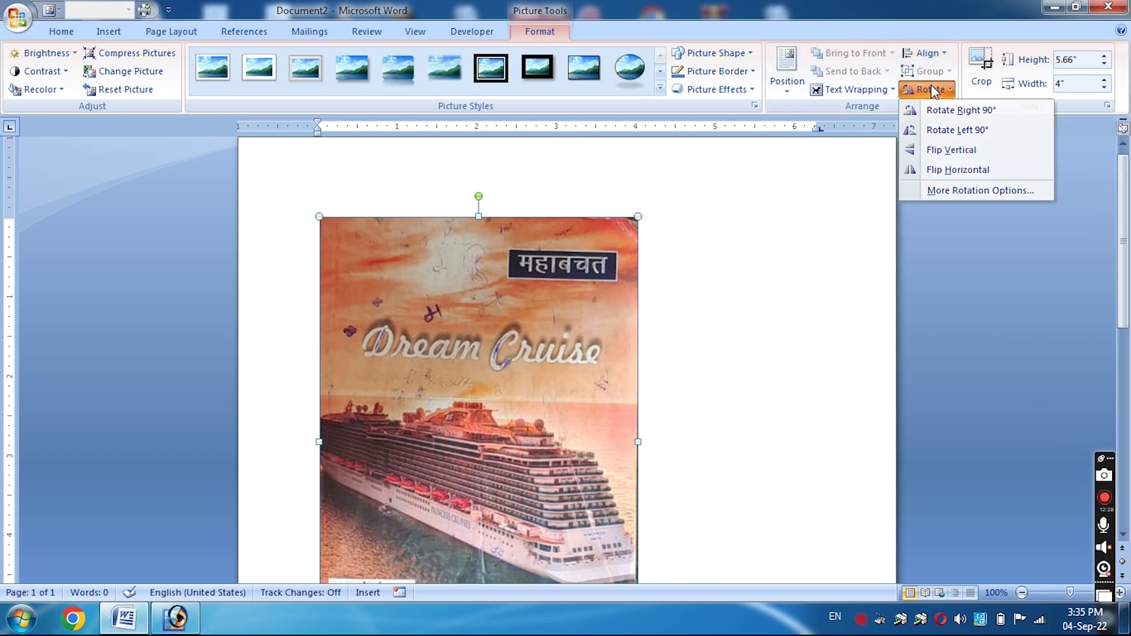
click(931, 89)
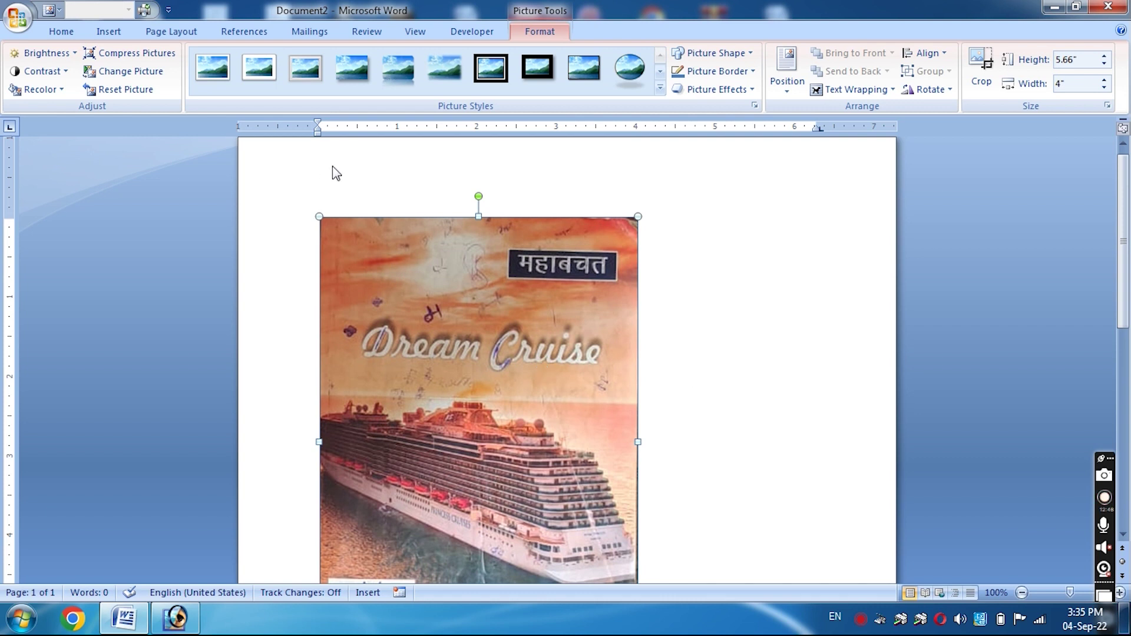
Delete the cruise cover picture and bring up the Clip Art pane
click(113, 39)
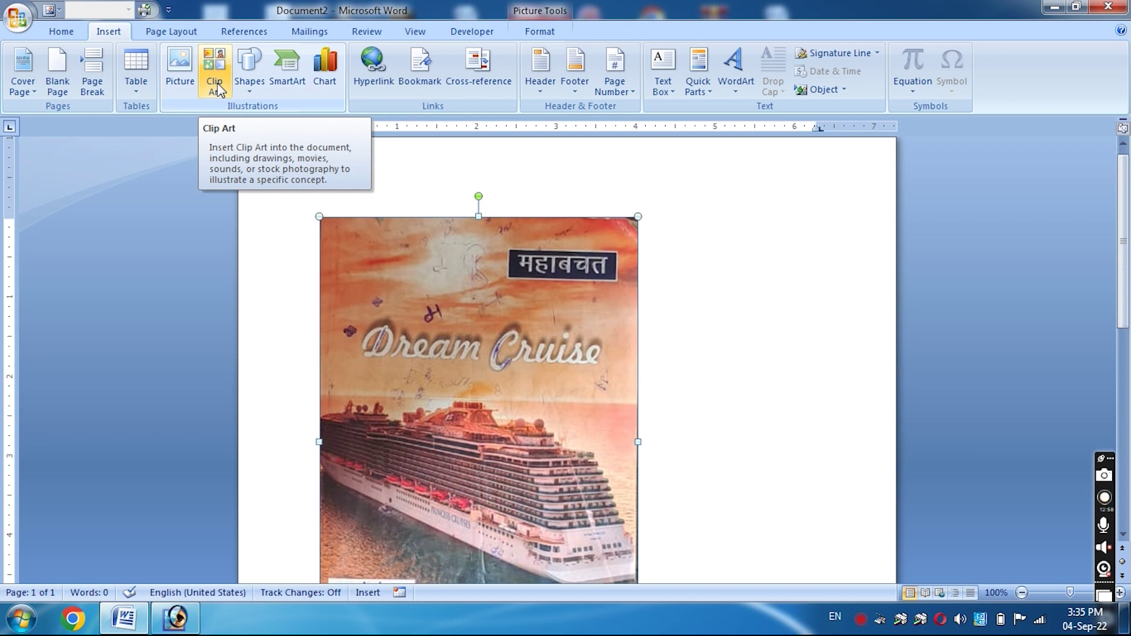
click(220, 80)
key(Delete)
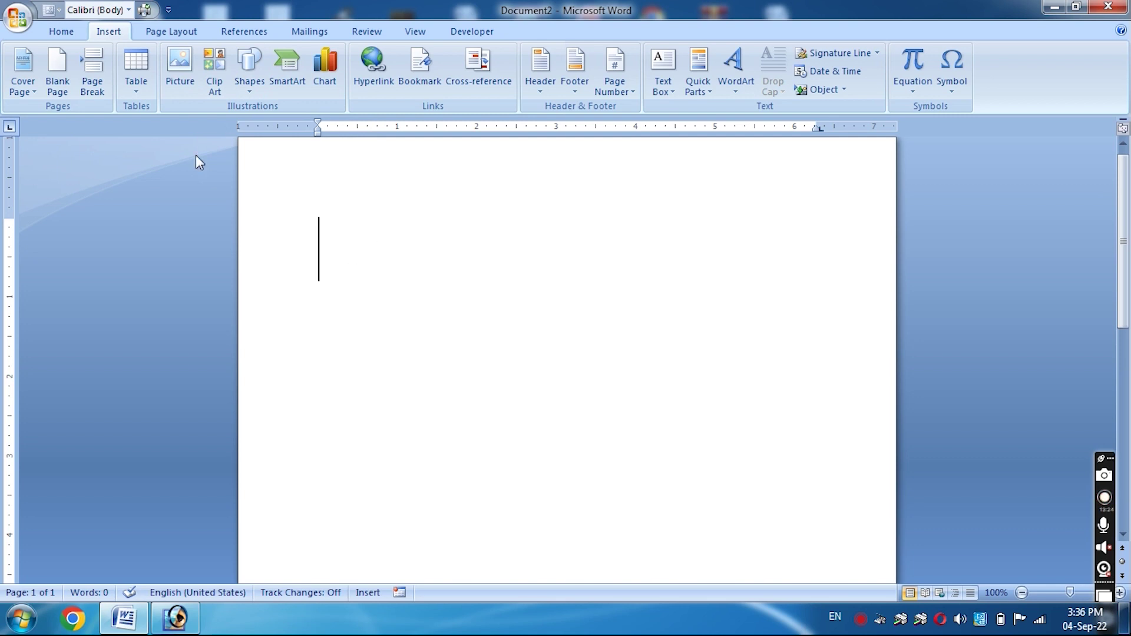
click(218, 76)
text(COMPUTER)
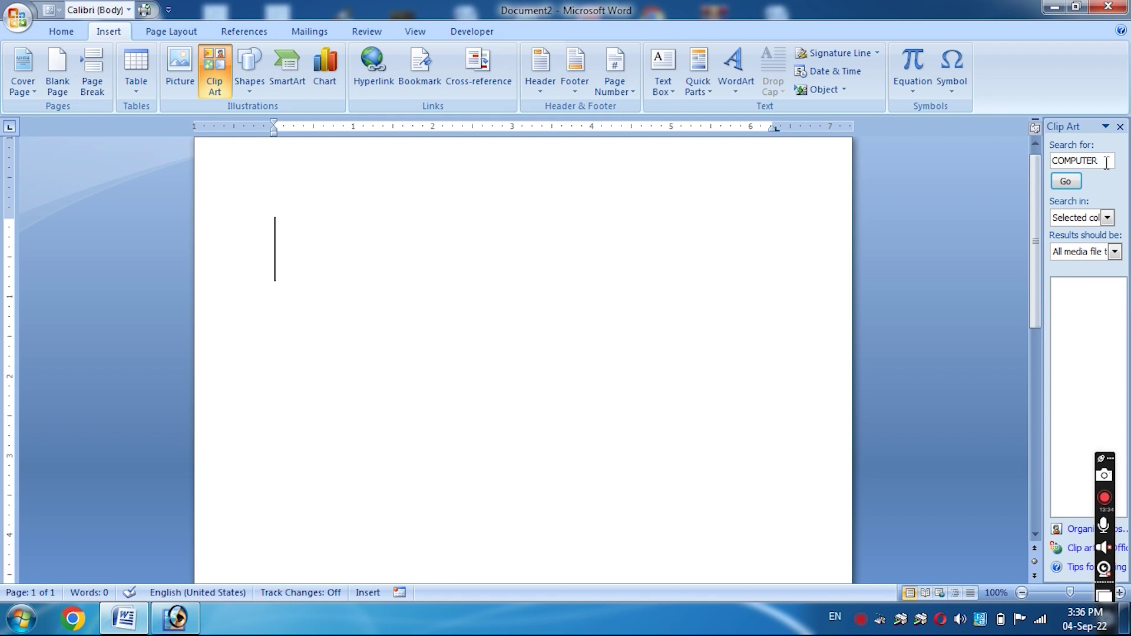
Search clip art for COMPUTER, insert a computer picture and enlarge it to about 5 inches, then delete it
click(1107, 163)
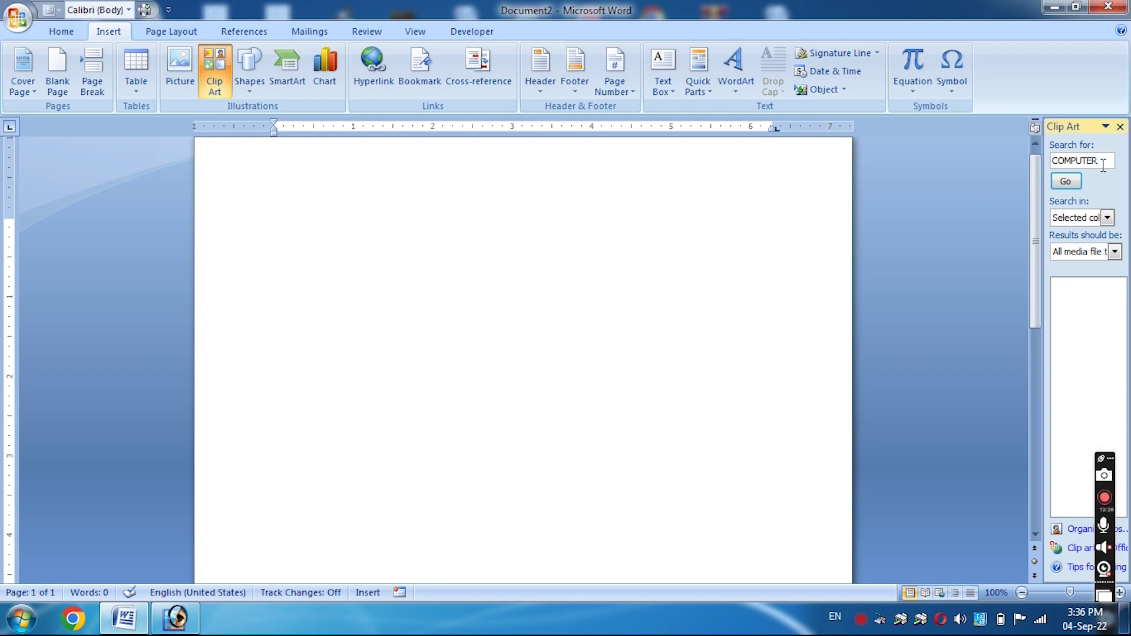
click(1072, 181)
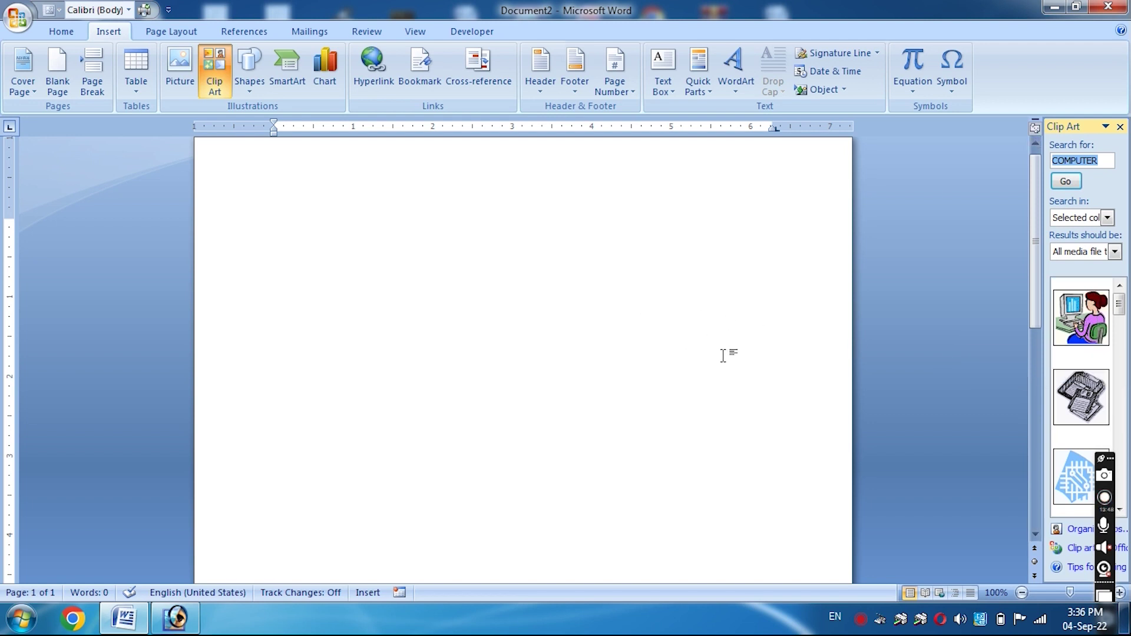
double_click(1083, 327)
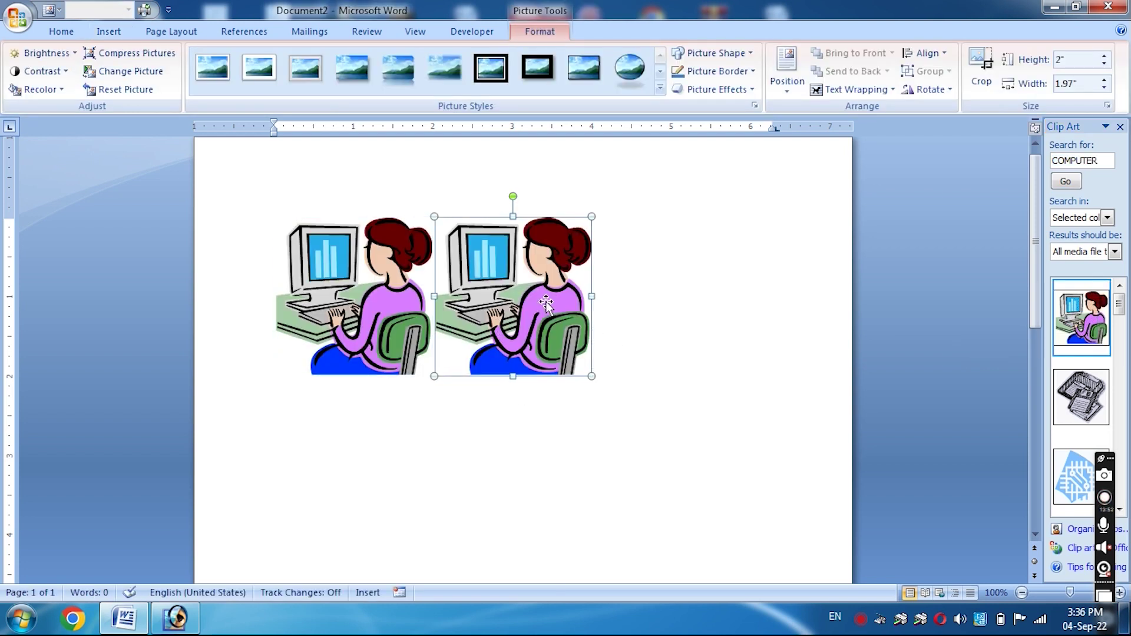
key(Delete)
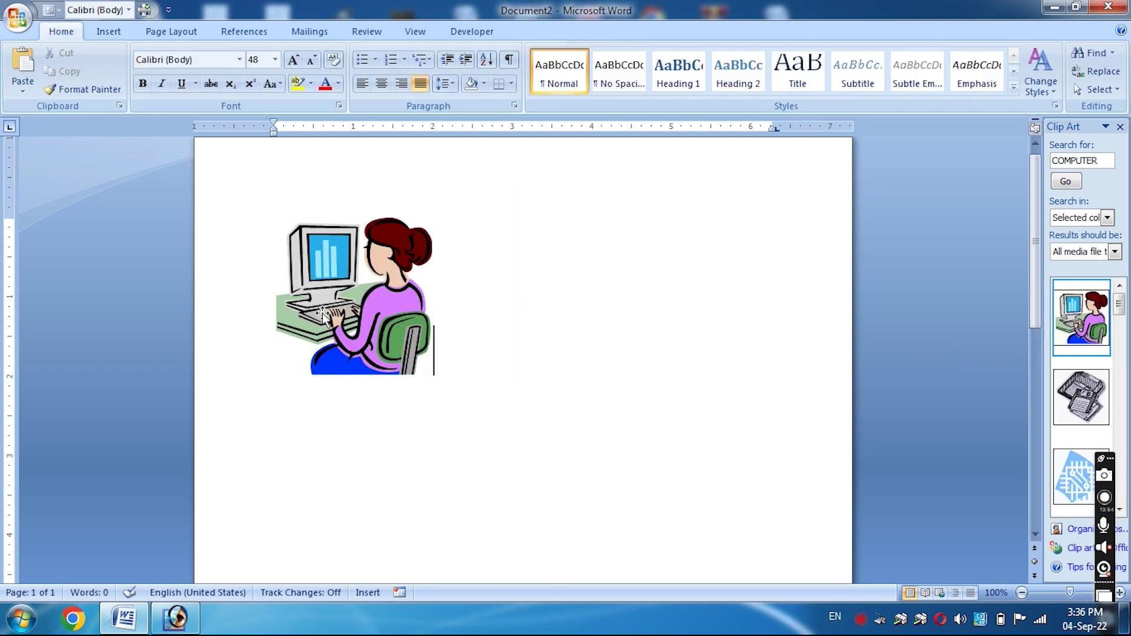
click(322, 313)
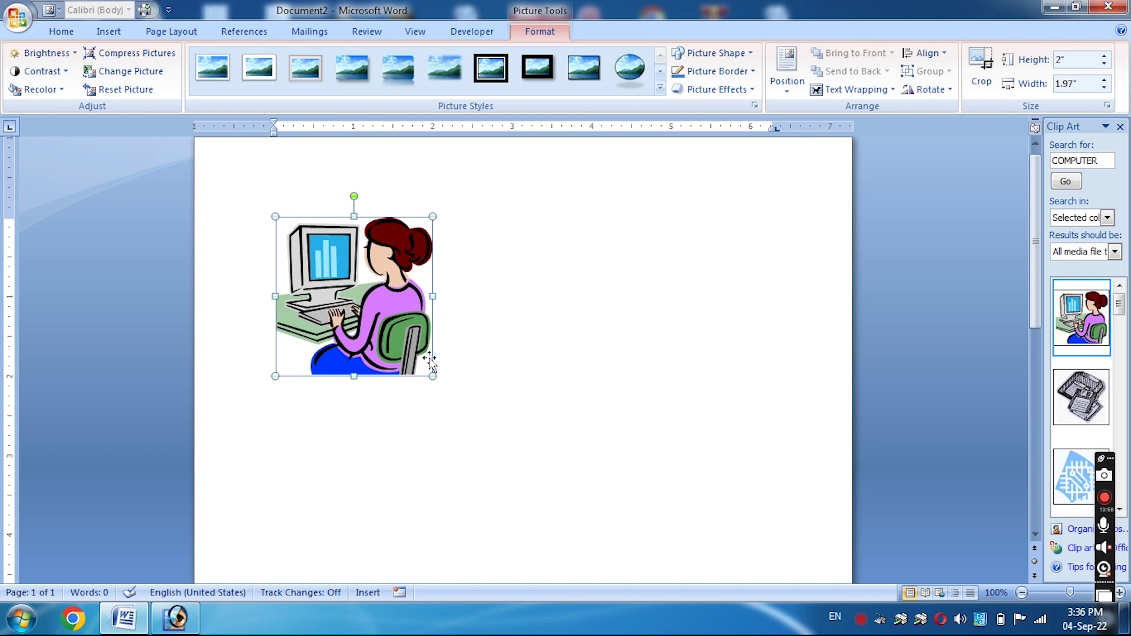
mouse_move(433, 376)
mouse_down()
mouse_move(465, 408)
mouse_move(682, 454)
mouse_up()
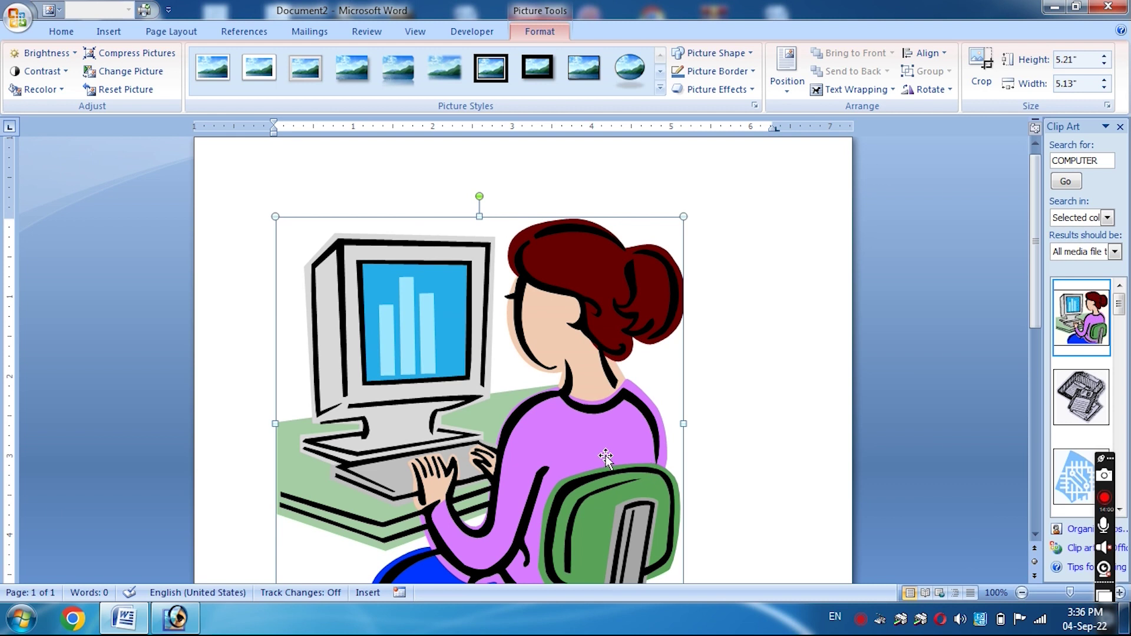
key(Delete)
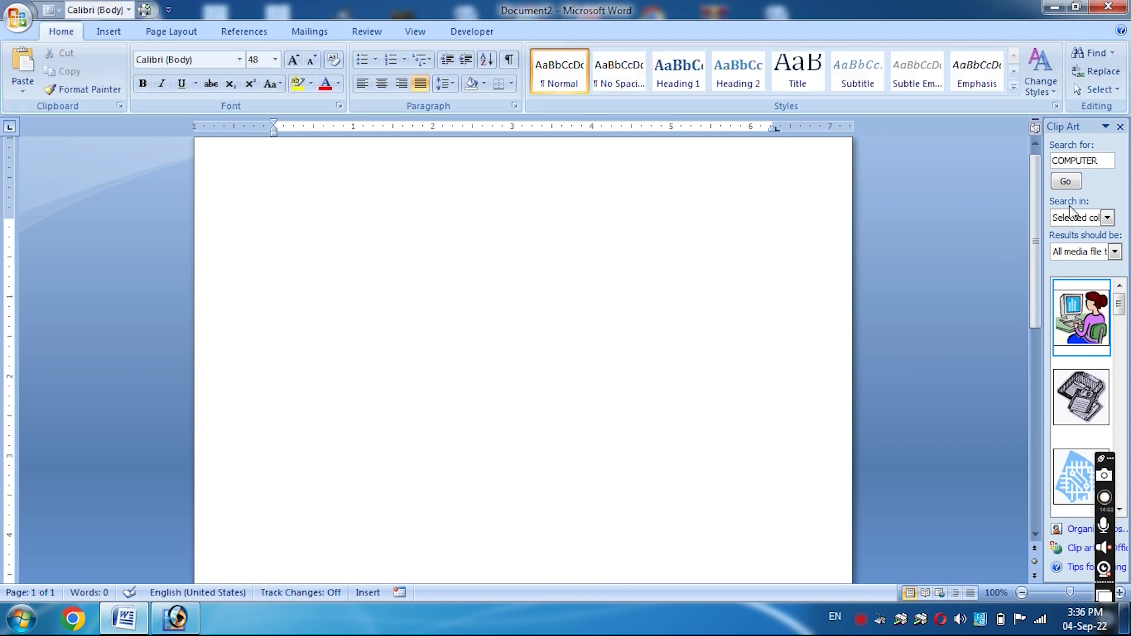
Search clip art for cow, insert a cow picture and enlarge it
click(1101, 163)
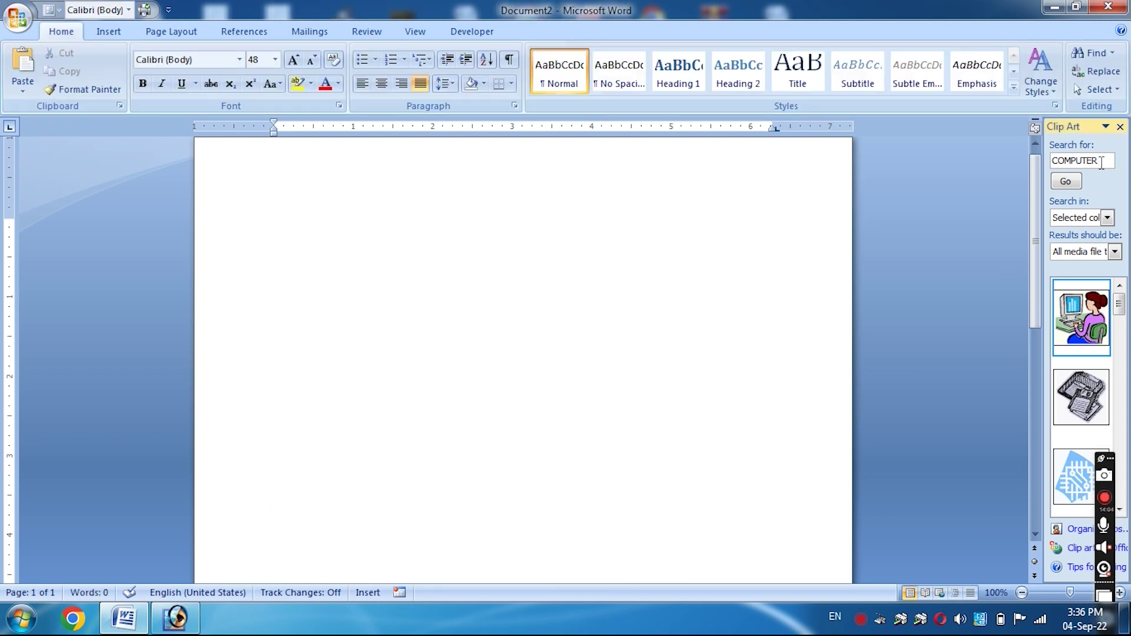
key(BackSpace)
key(BackSpace)
key(BackSpace)
text(cow)
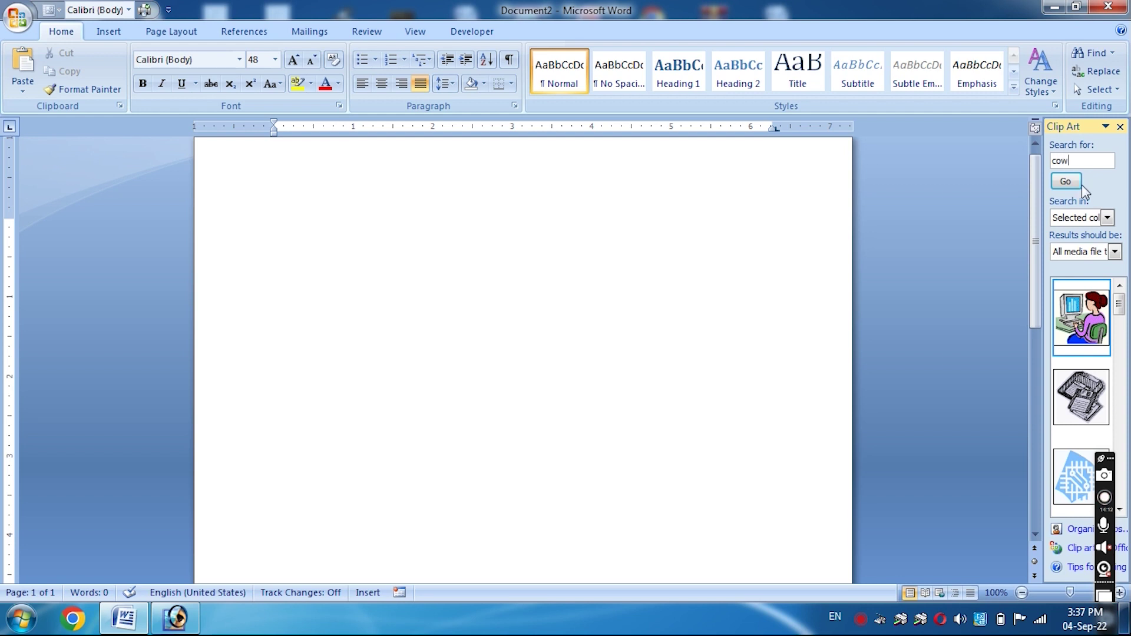
click(1064, 183)
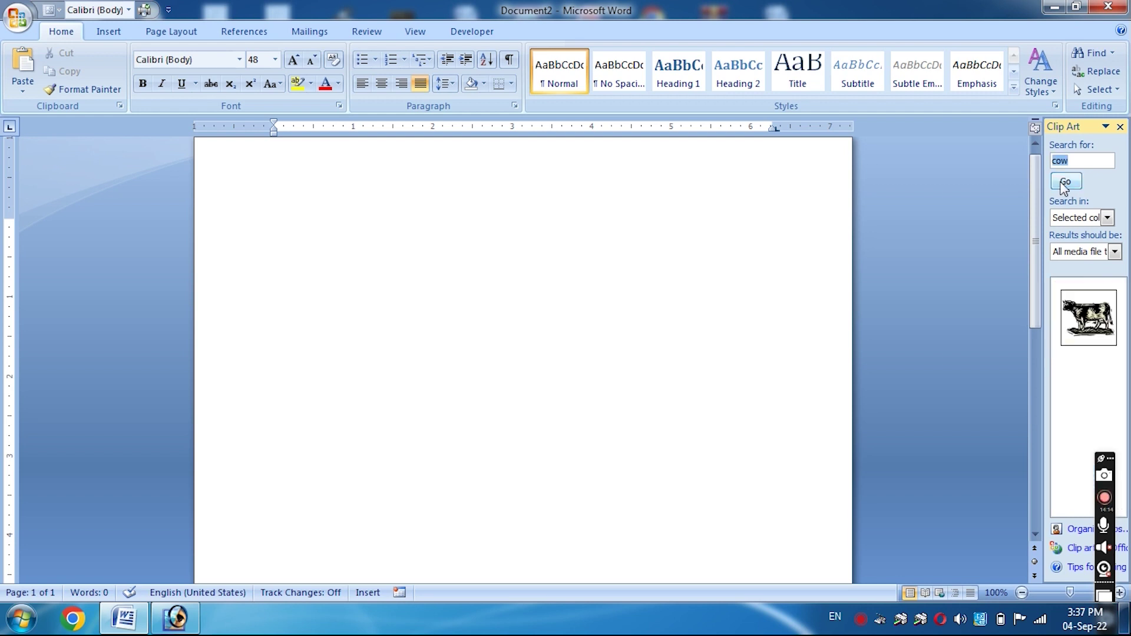
double_click(1088, 318)
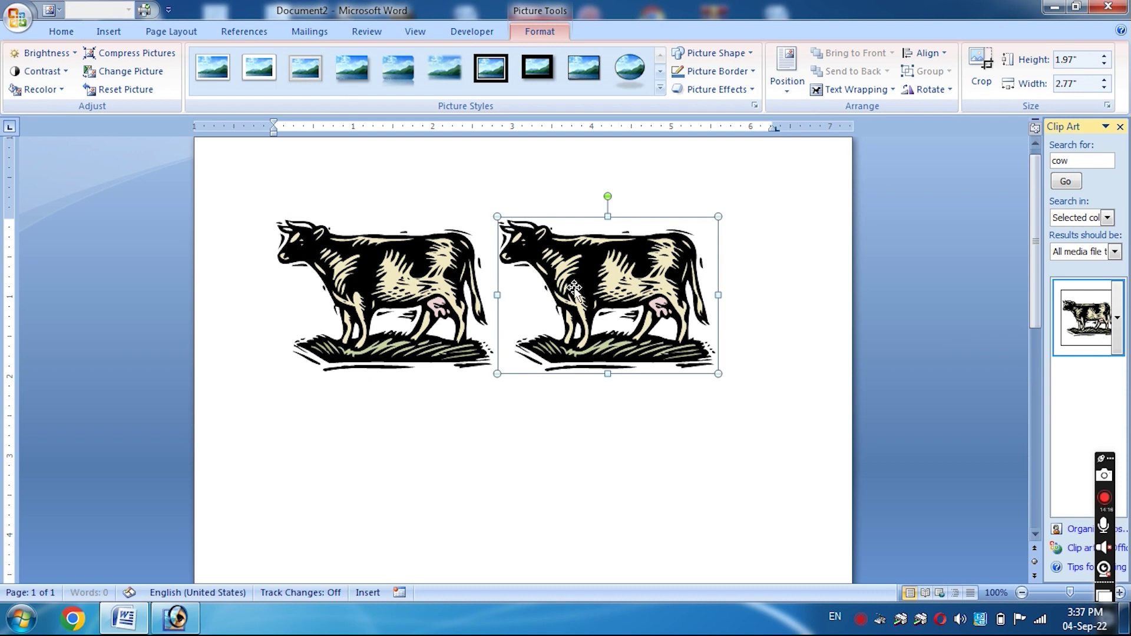
drag(719, 374, 772, 486)
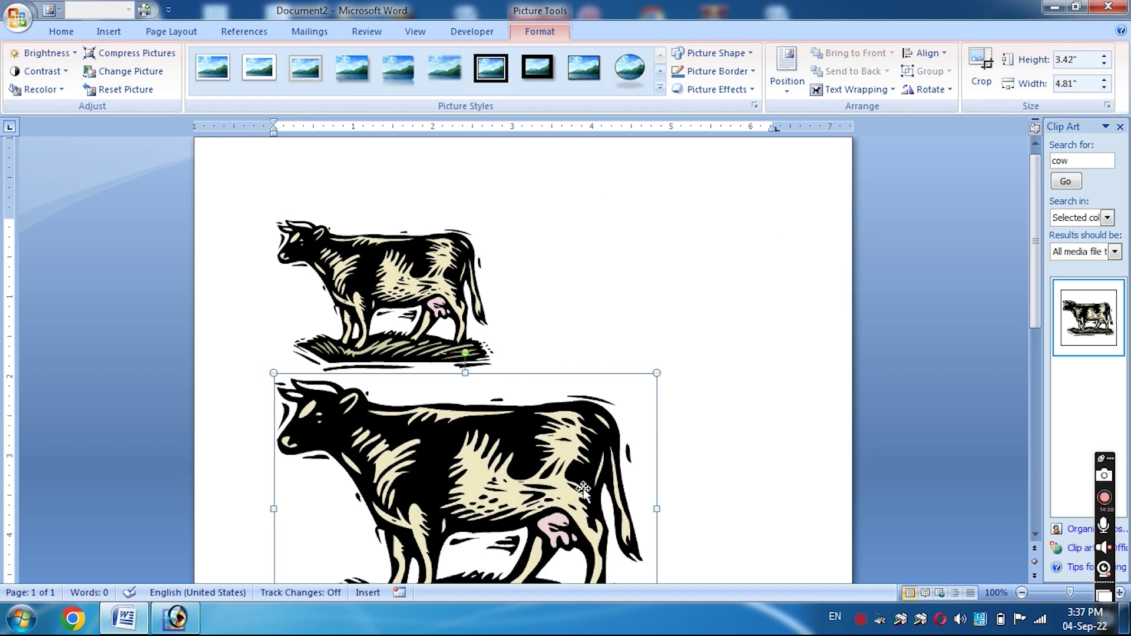
Delete both cow pictures and begin a new clip art search term
key(Delete)
click(430, 325)
key(Delete)
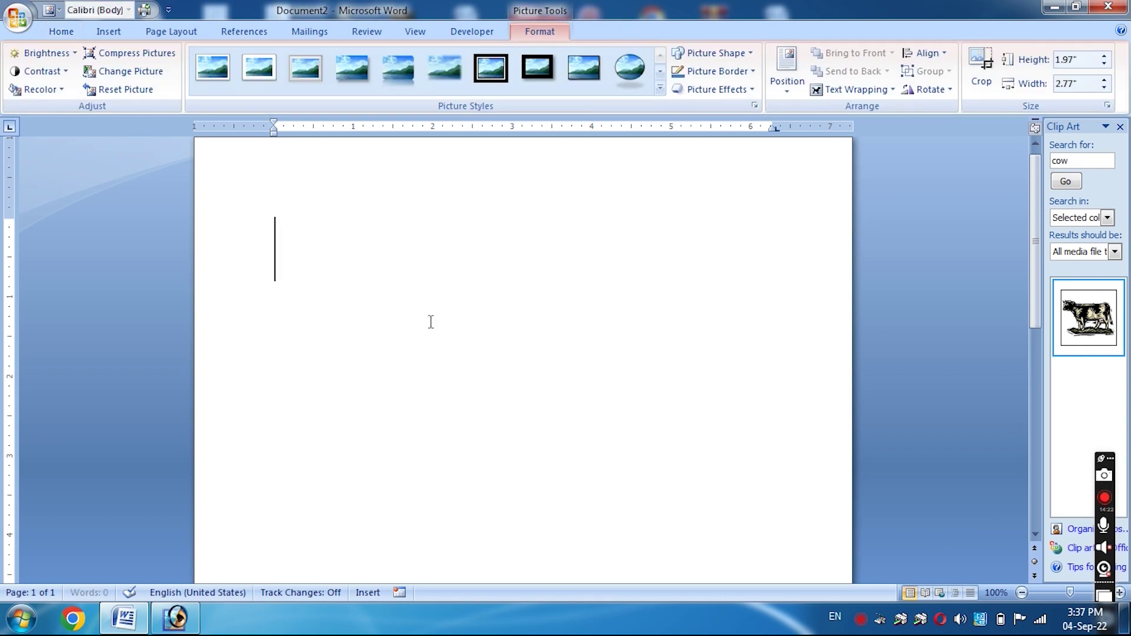
click(1082, 157)
text(car)
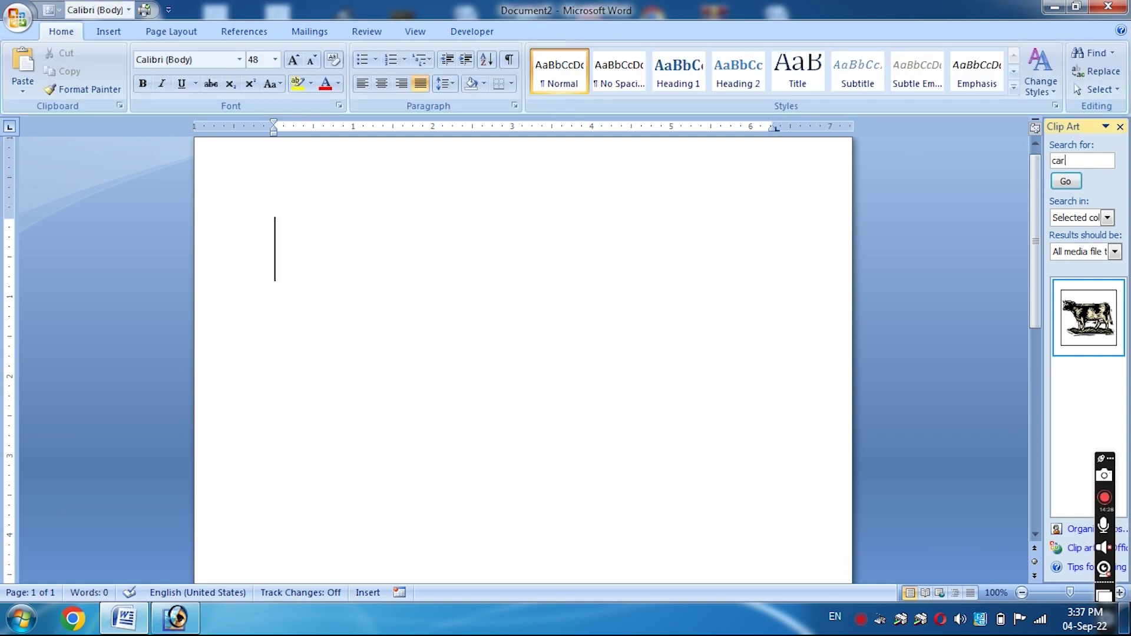
Search clip art for car, place and enlarge the green race car, then delete it and close the pane
click(1066, 181)
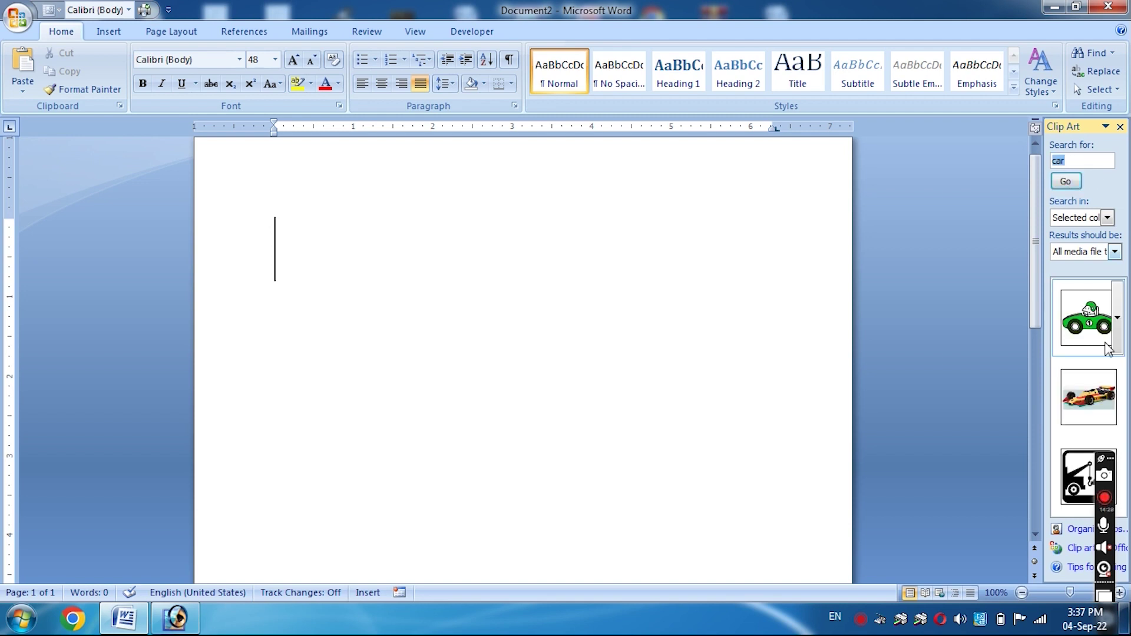
click(1087, 329)
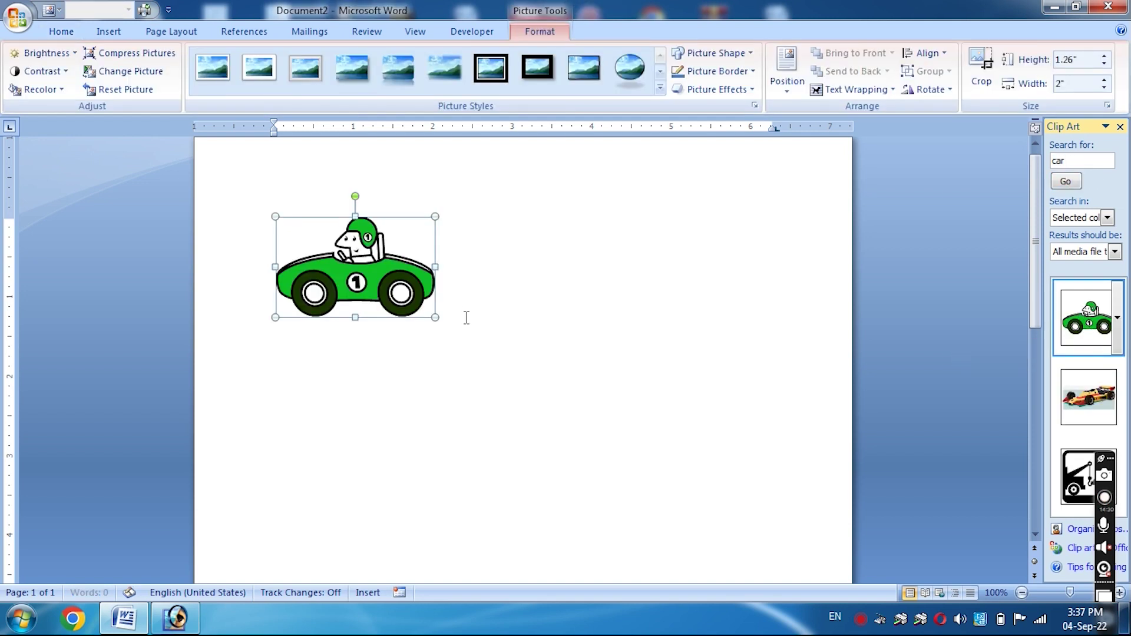
mouse_move(433, 319)
mouse_down()
mouse_move(643, 426)
mouse_move(668, 462)
mouse_up()
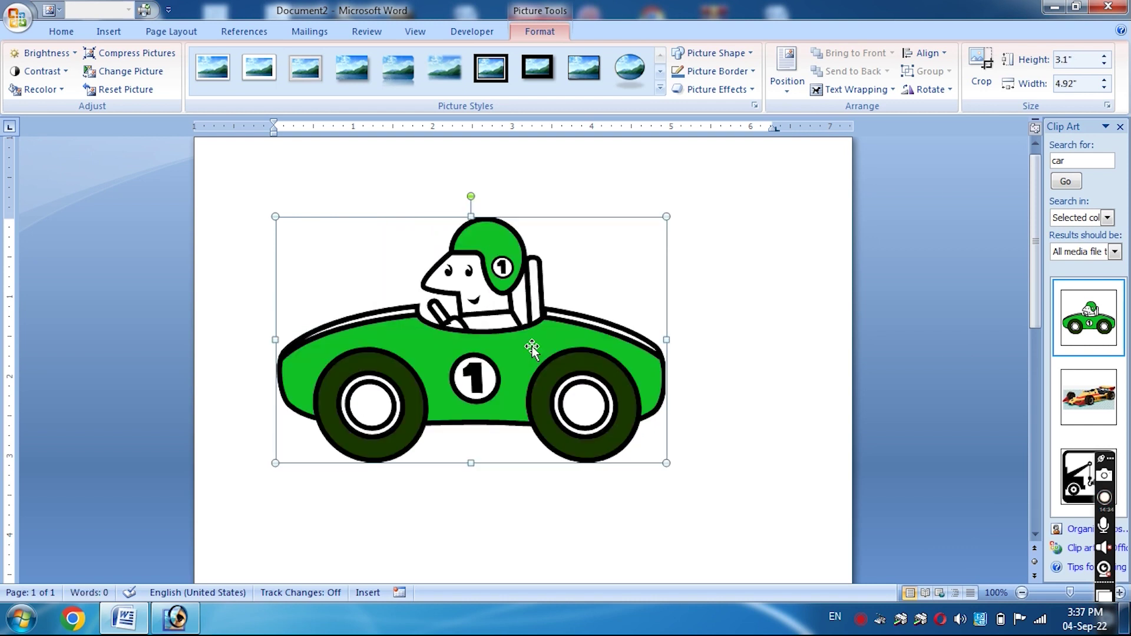
key(Delete)
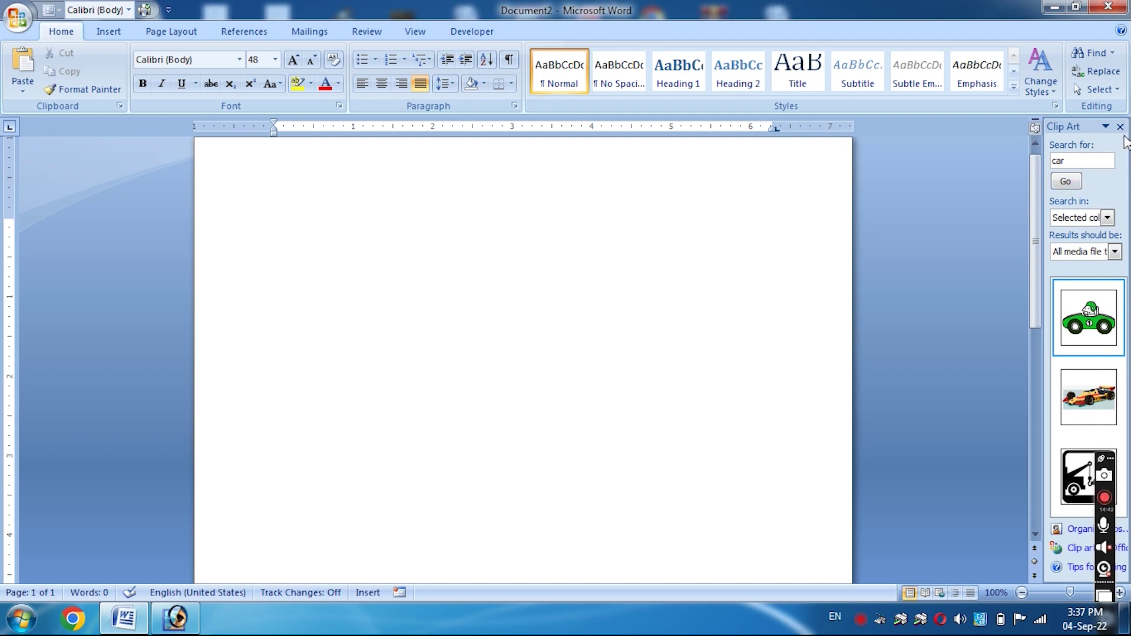
click(1121, 128)
Bring up the Shapes gallery from the Insert ribbon
click(108, 31)
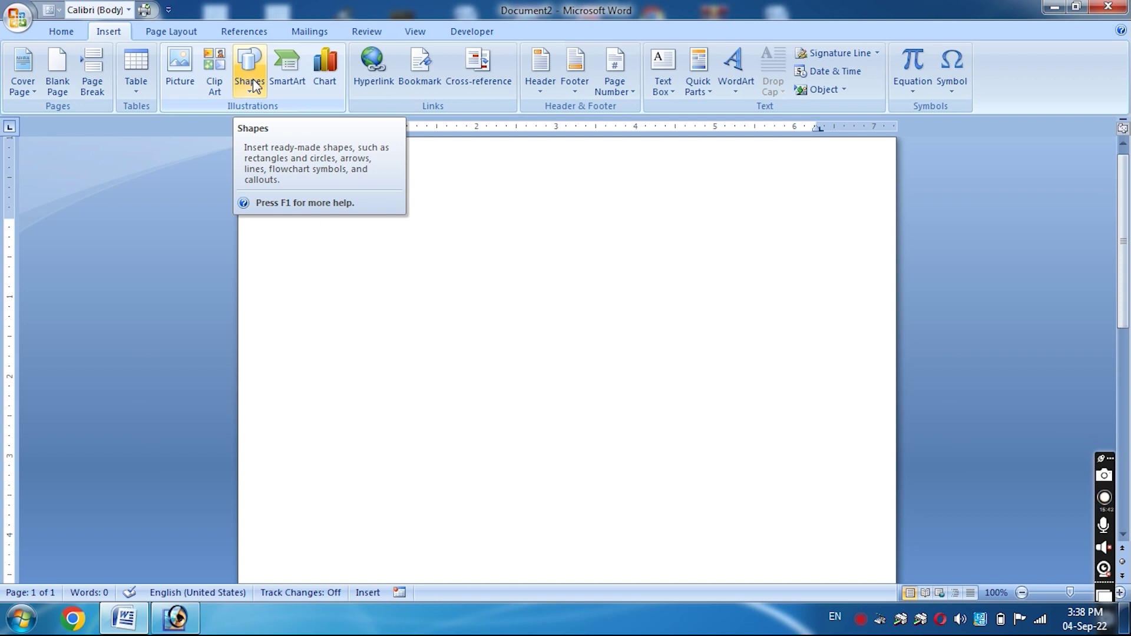
click(254, 86)
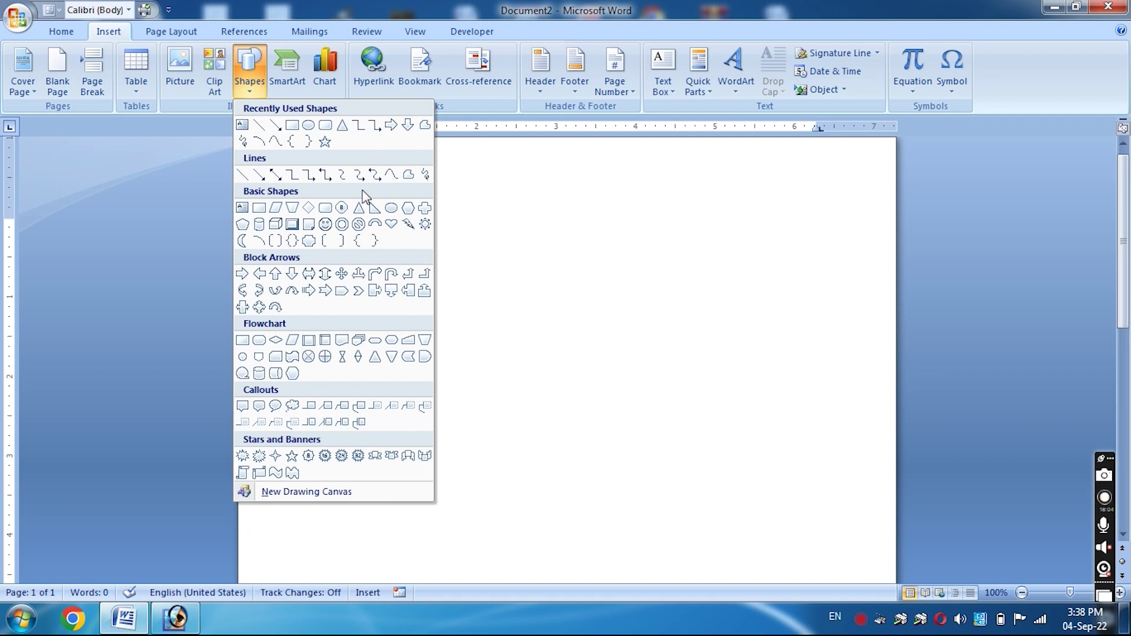
Place a default-size donut, delete it, and pick the Donut shape again
click(342, 224)
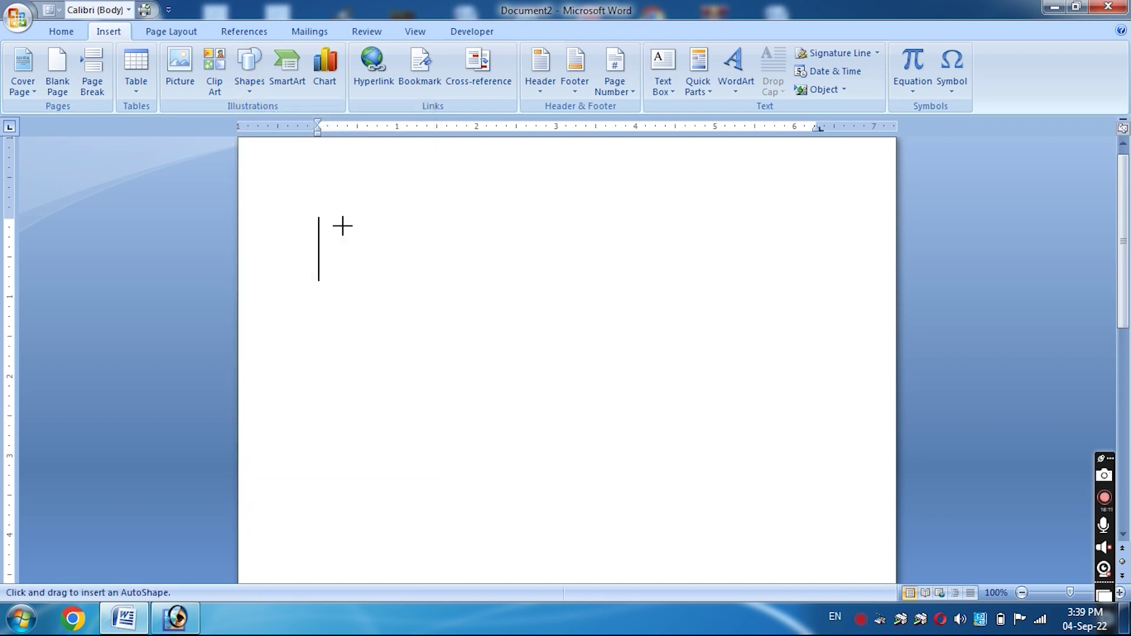
click(381, 234)
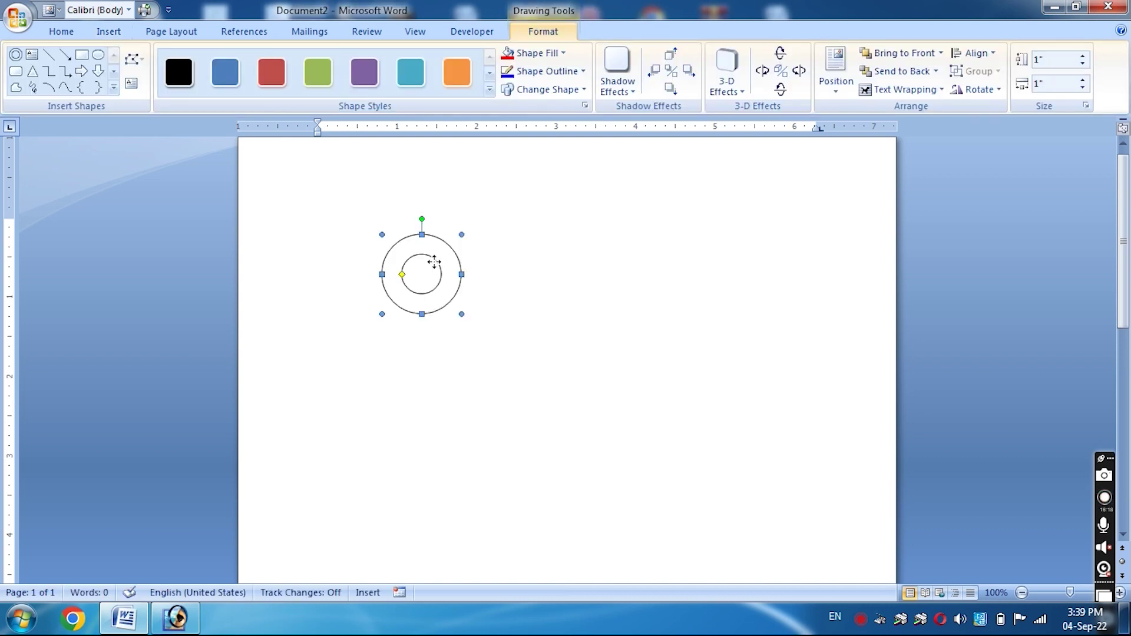
key(Delete)
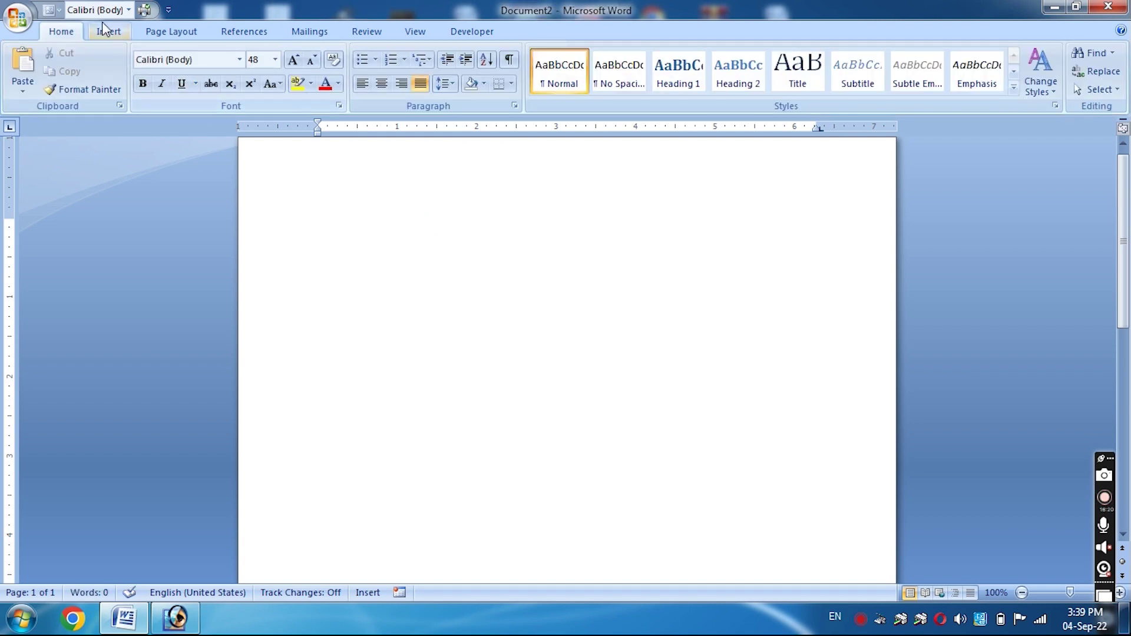
click(106, 32)
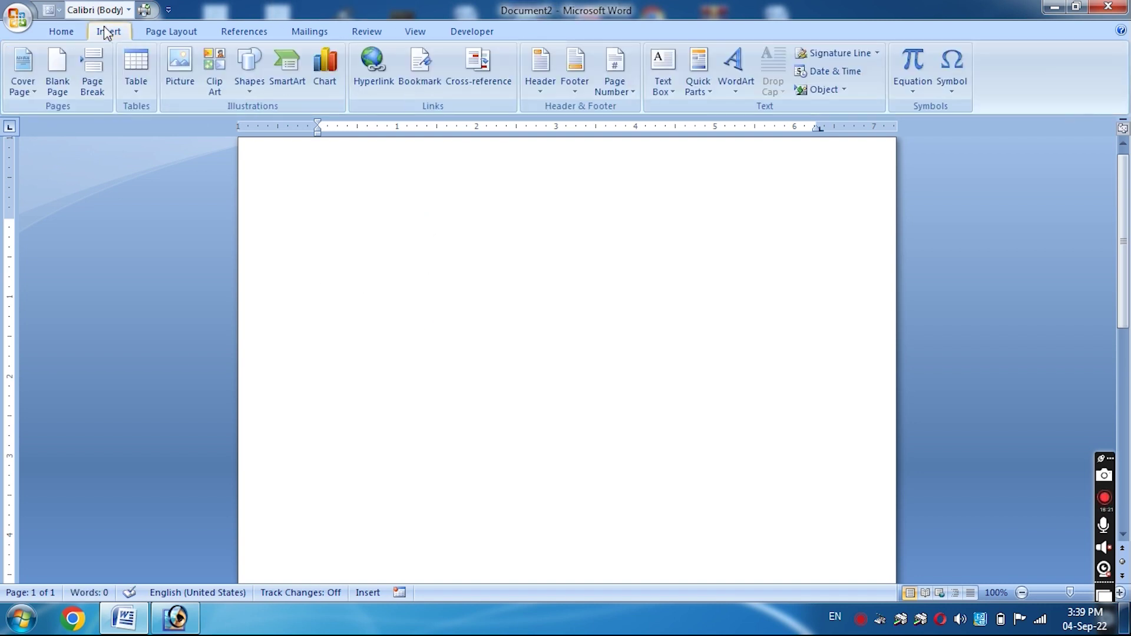
click(249, 70)
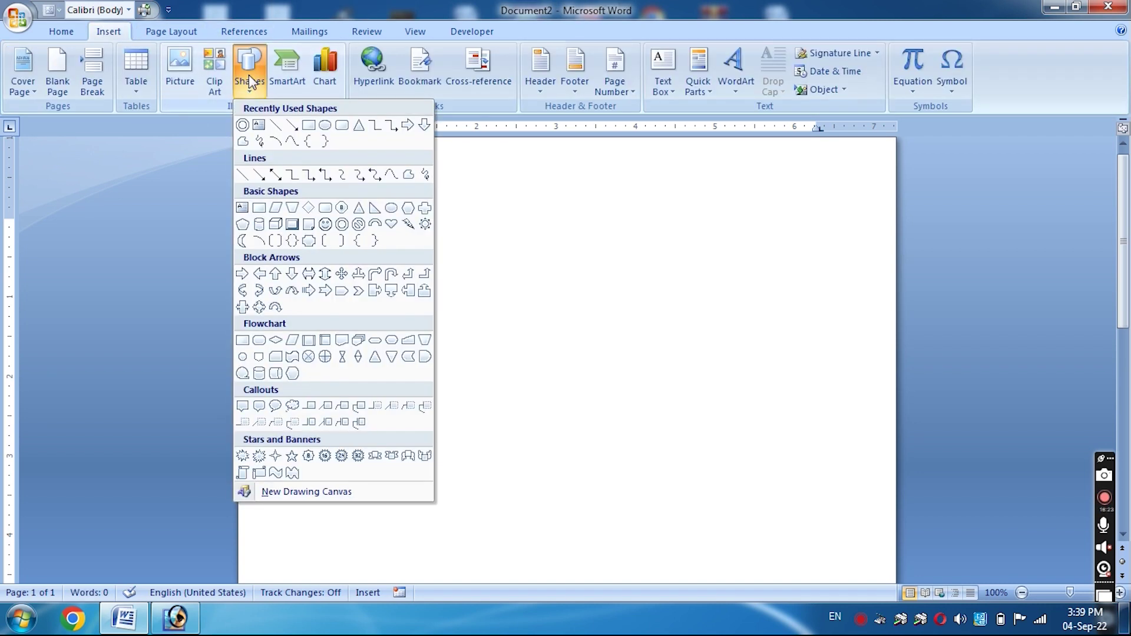
click(341, 224)
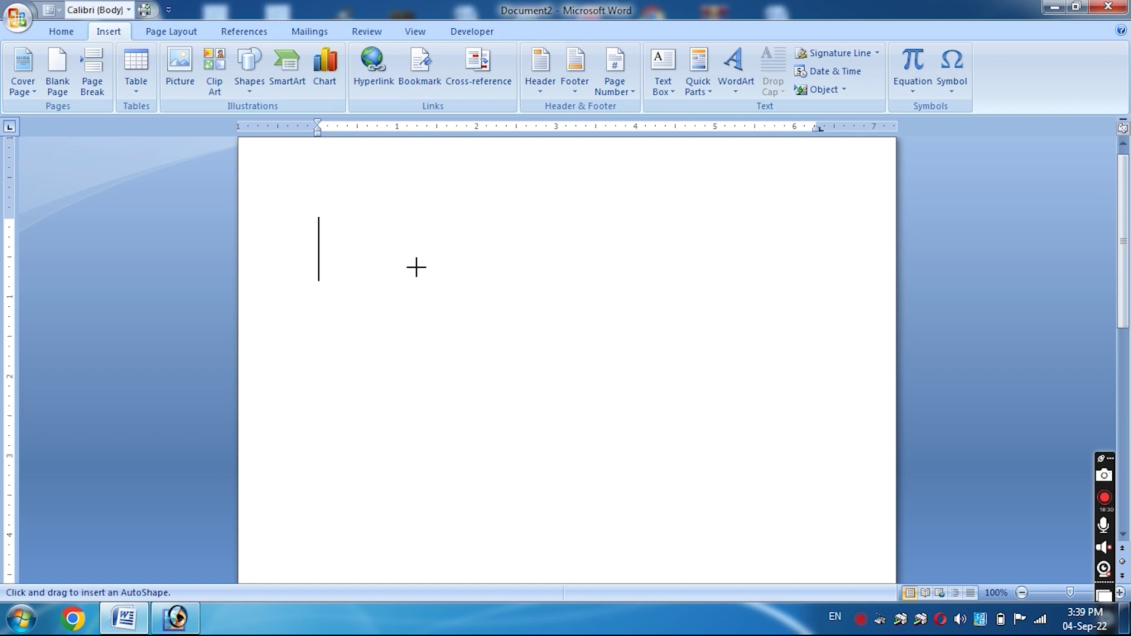
Draw the donut near the page centre and stretch it round, about 2.71 by 2.92 inches
drag(415, 268, 634, 394)
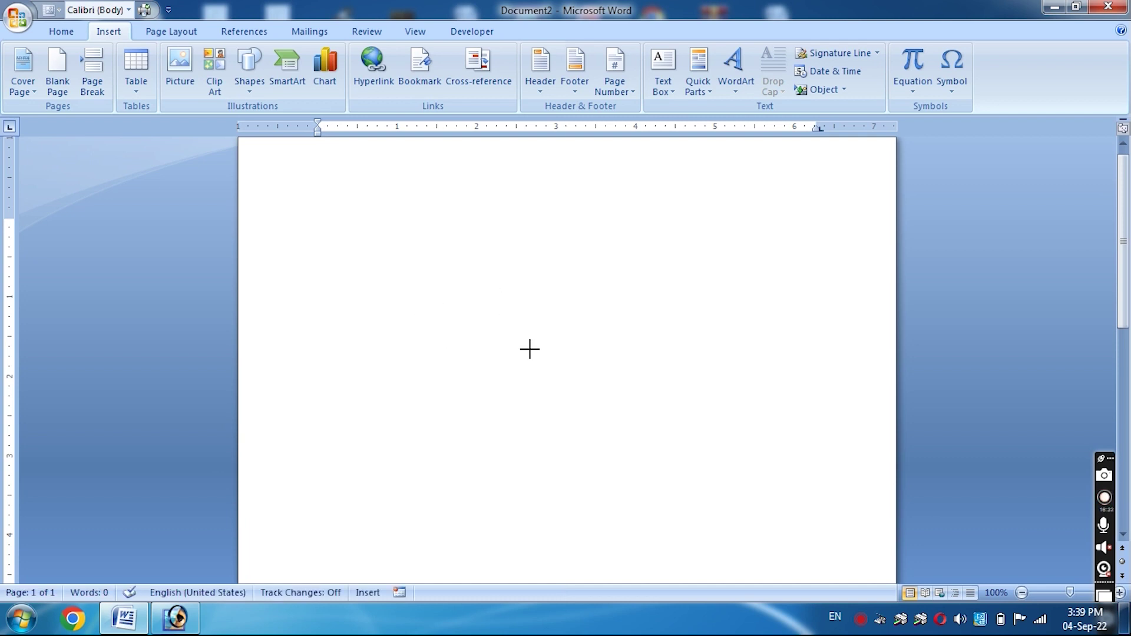
drag(634, 394, 648, 390)
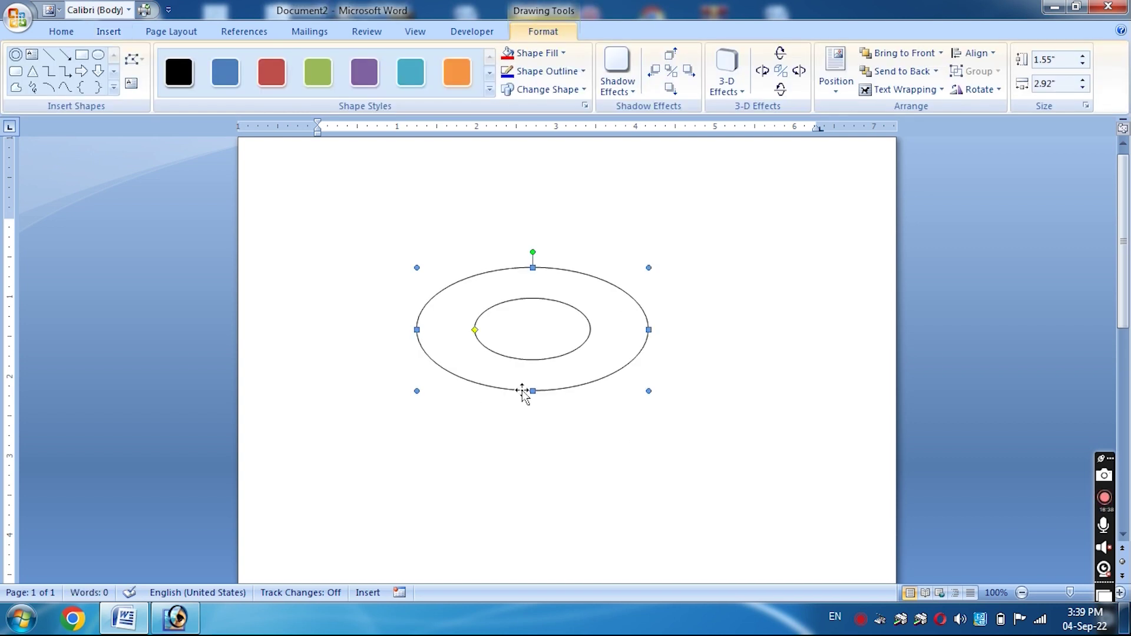
drag(532, 390, 532, 445)
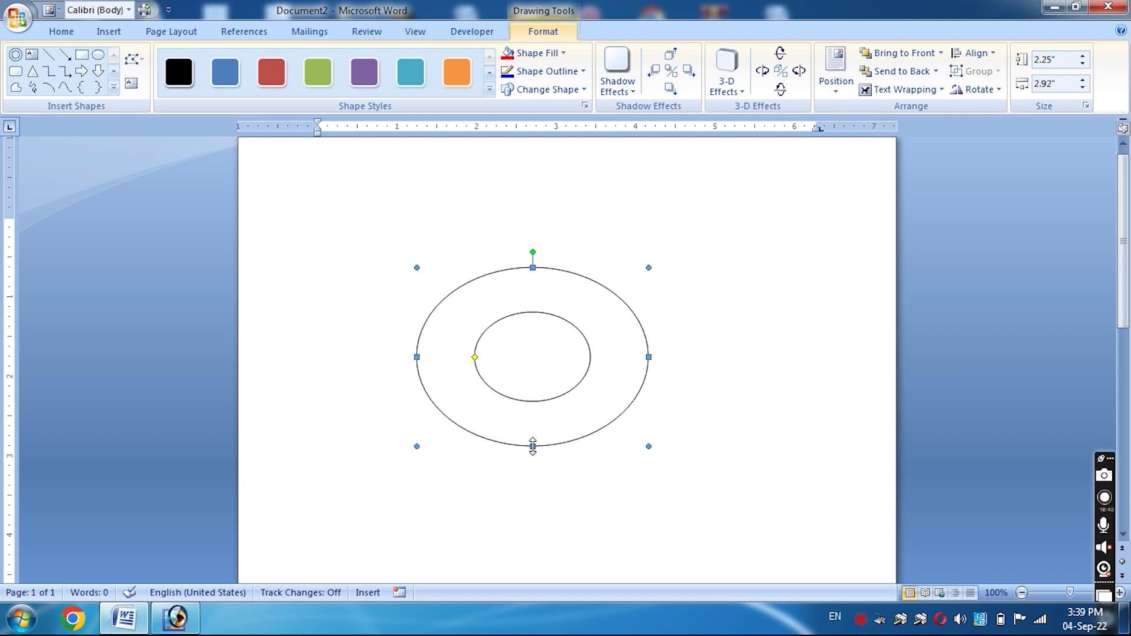
drag(533, 446, 533, 482)
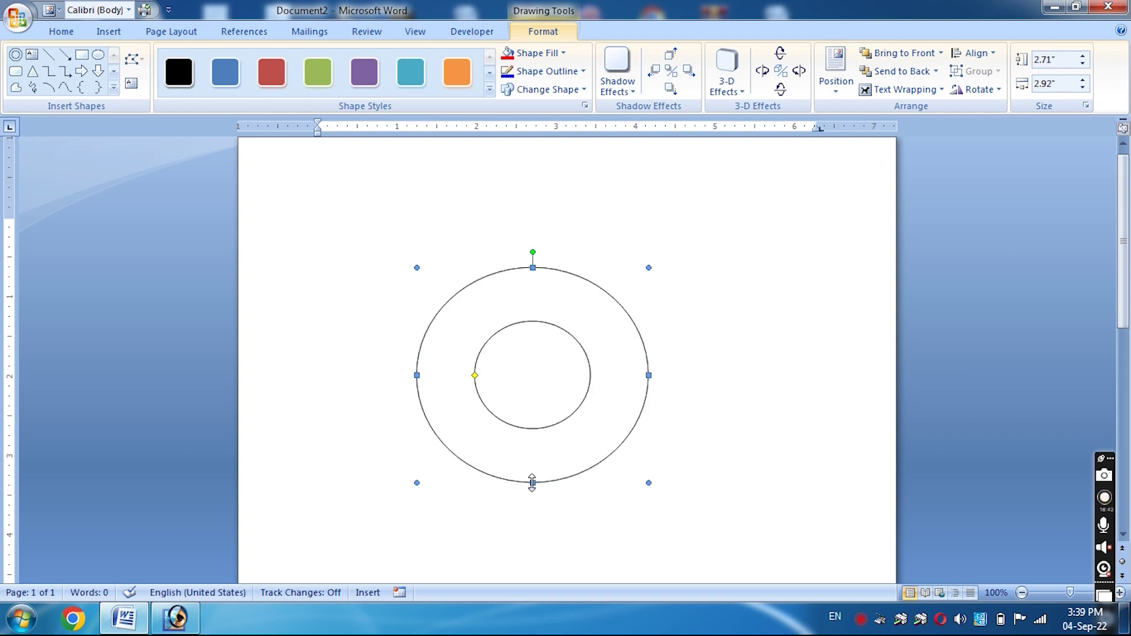
click(751, 410)
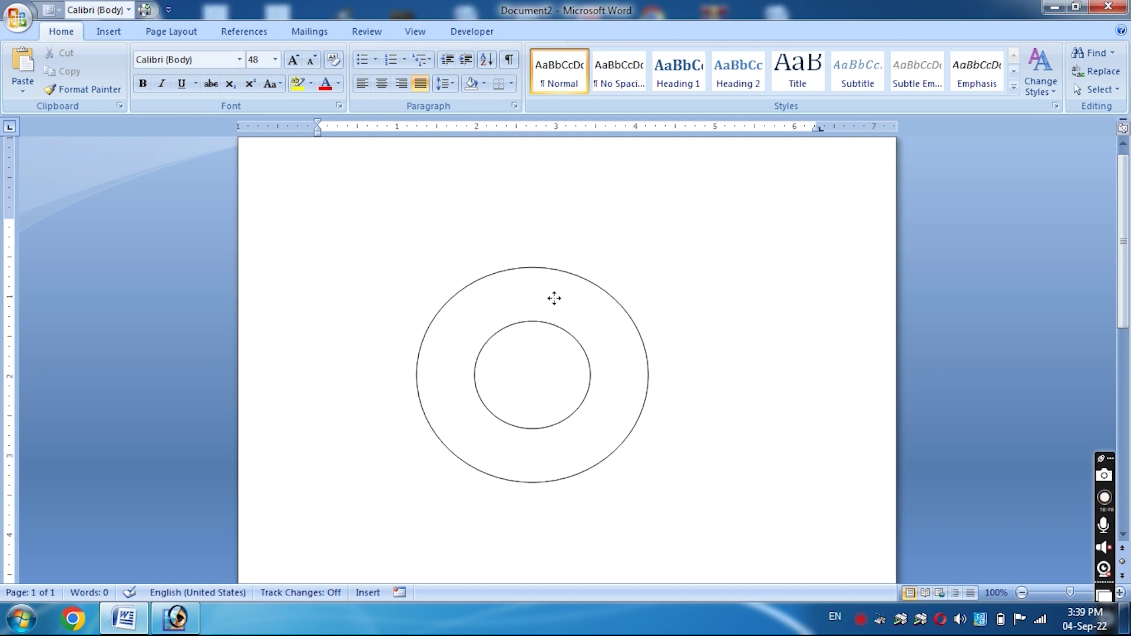
click(554, 299)
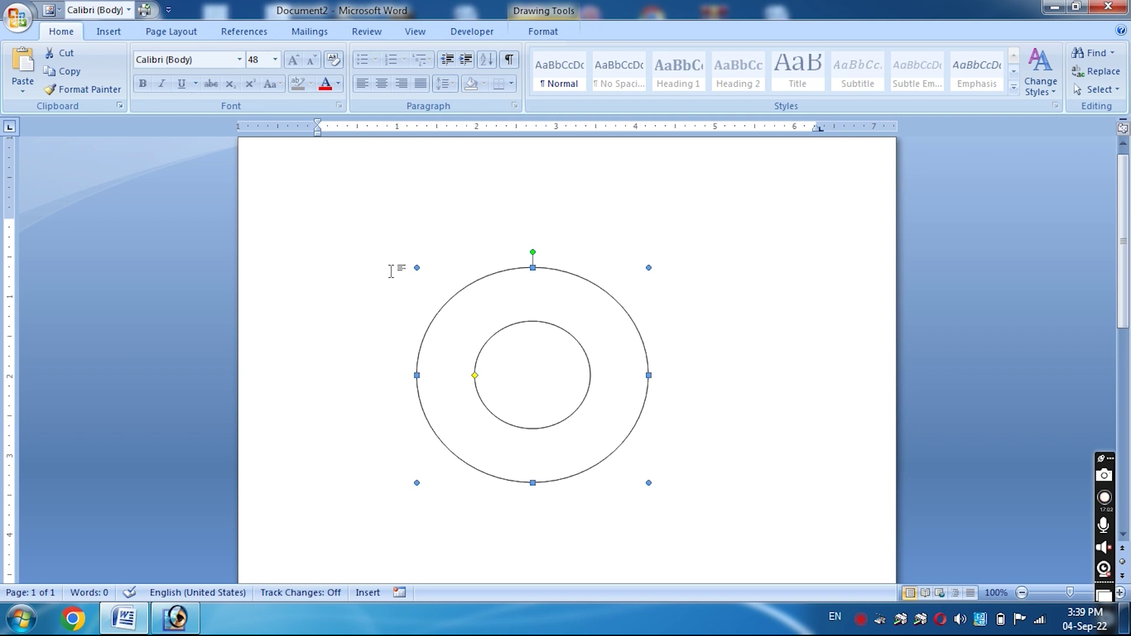
click(107, 34)
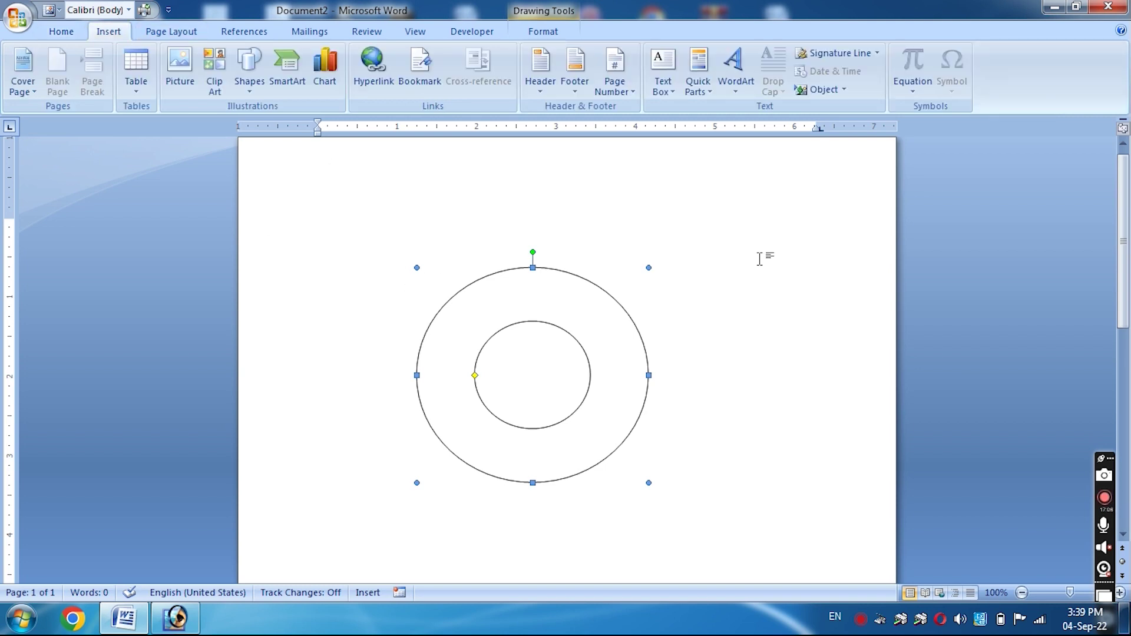
Choose the arched first-row style from the WordArt gallery
click(737, 81)
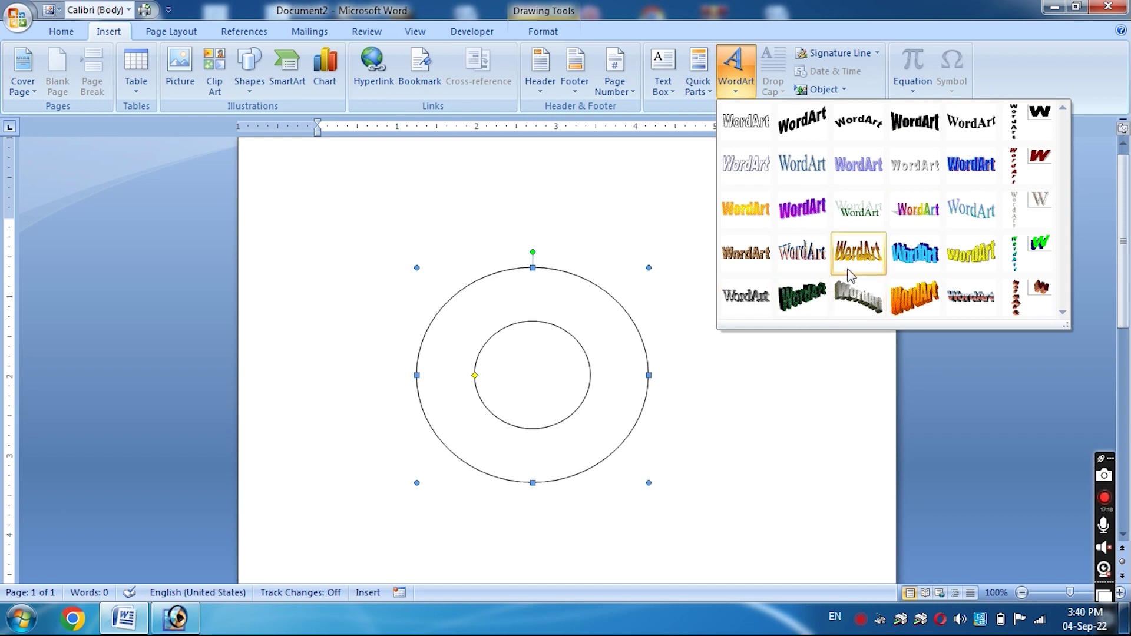
click(862, 123)
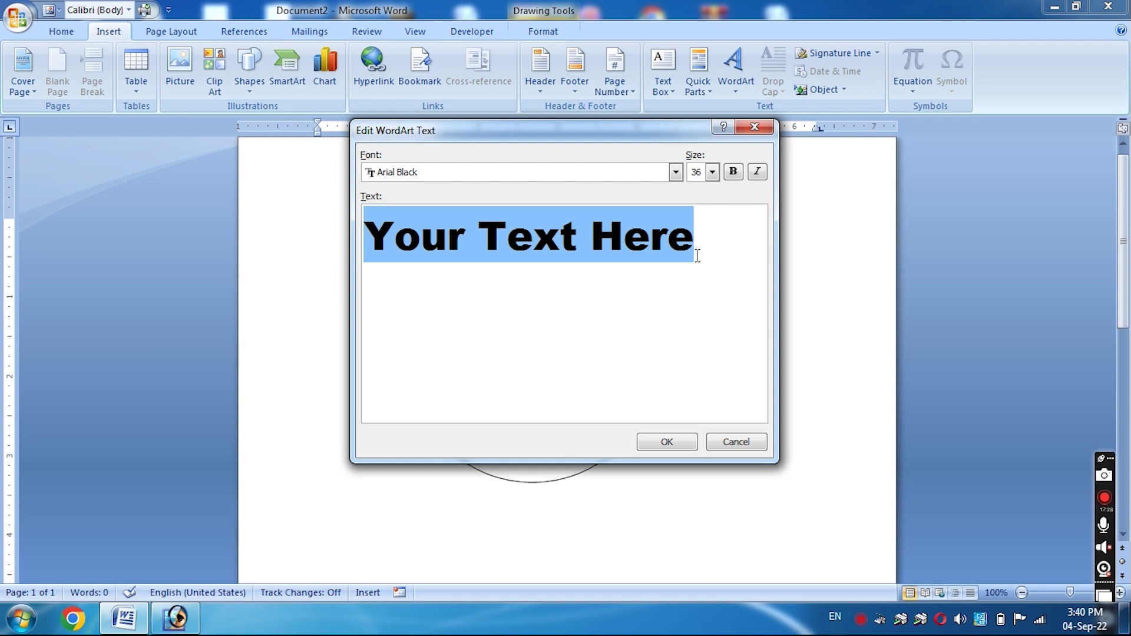
Clear the placeholder text and set the WordArt font to AngsanaUPC at size 36
key(BackSpace)
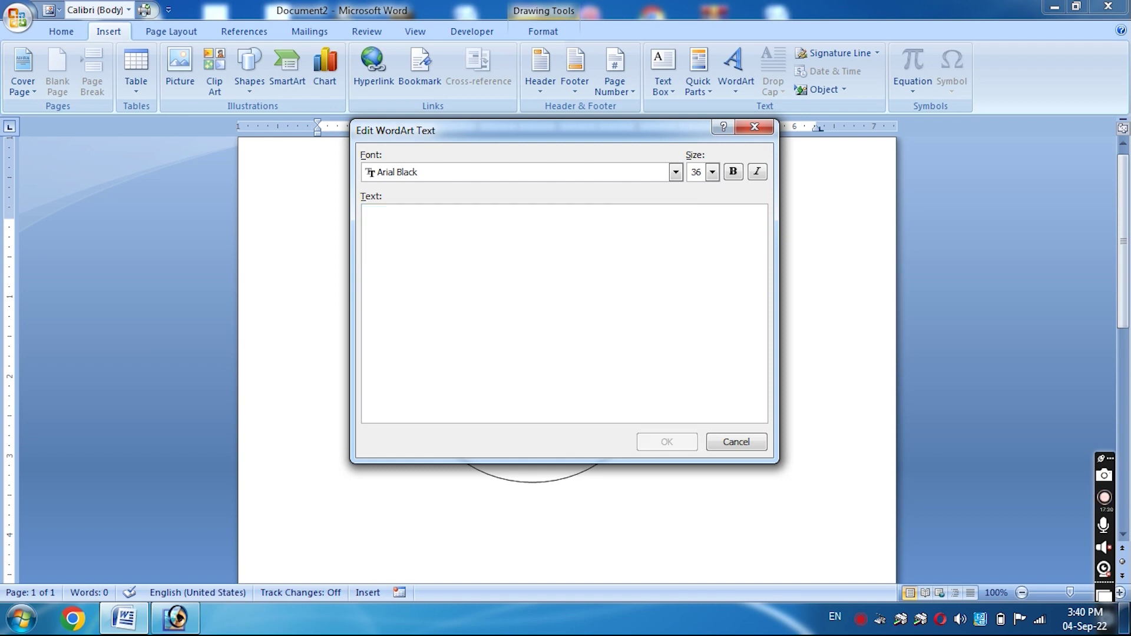
click(712, 172)
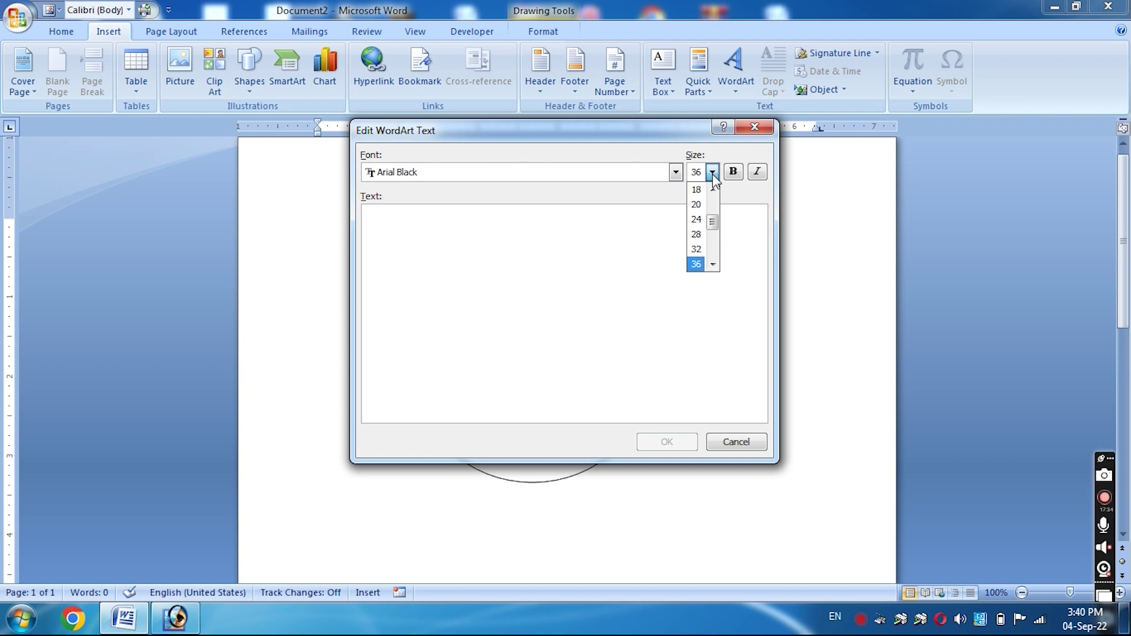
click(713, 173)
click(733, 172)
click(757, 172)
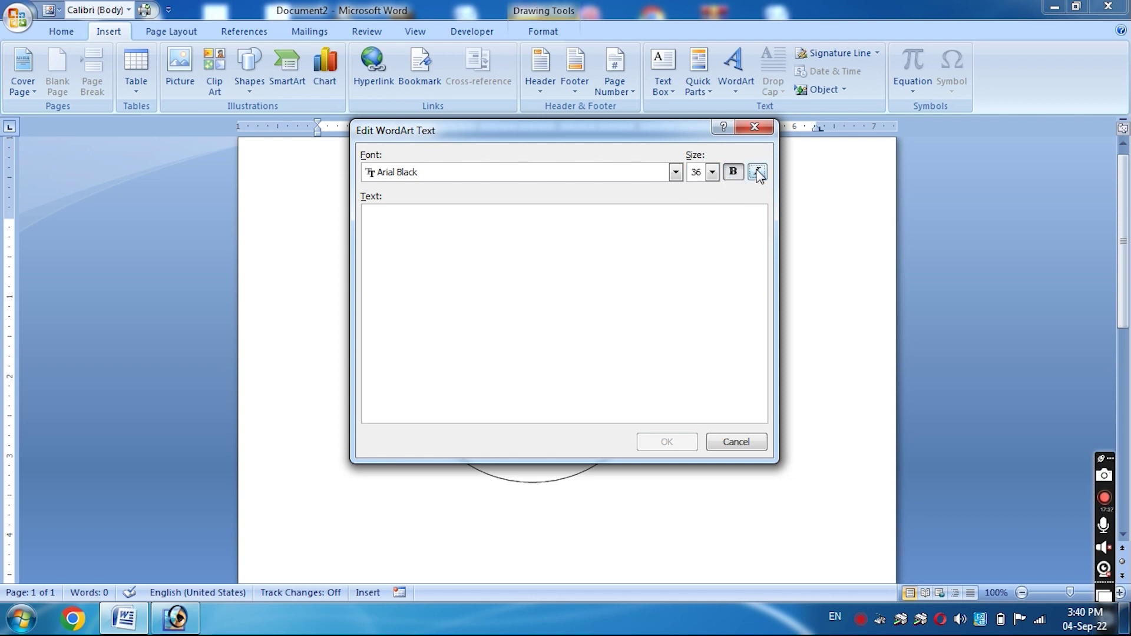
click(676, 172)
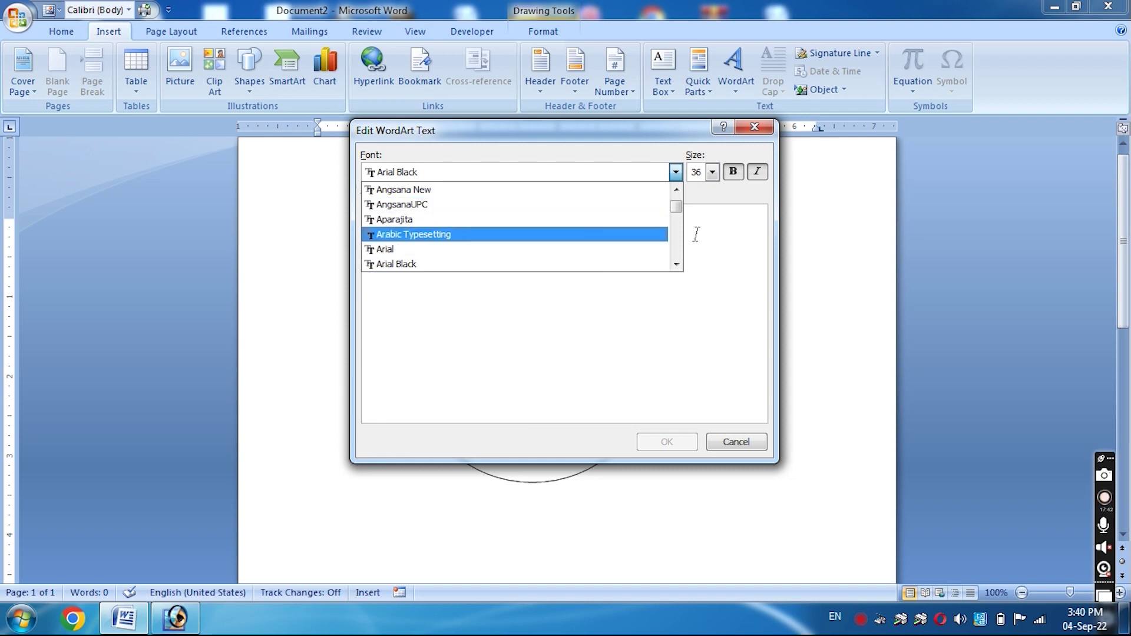
click(708, 253)
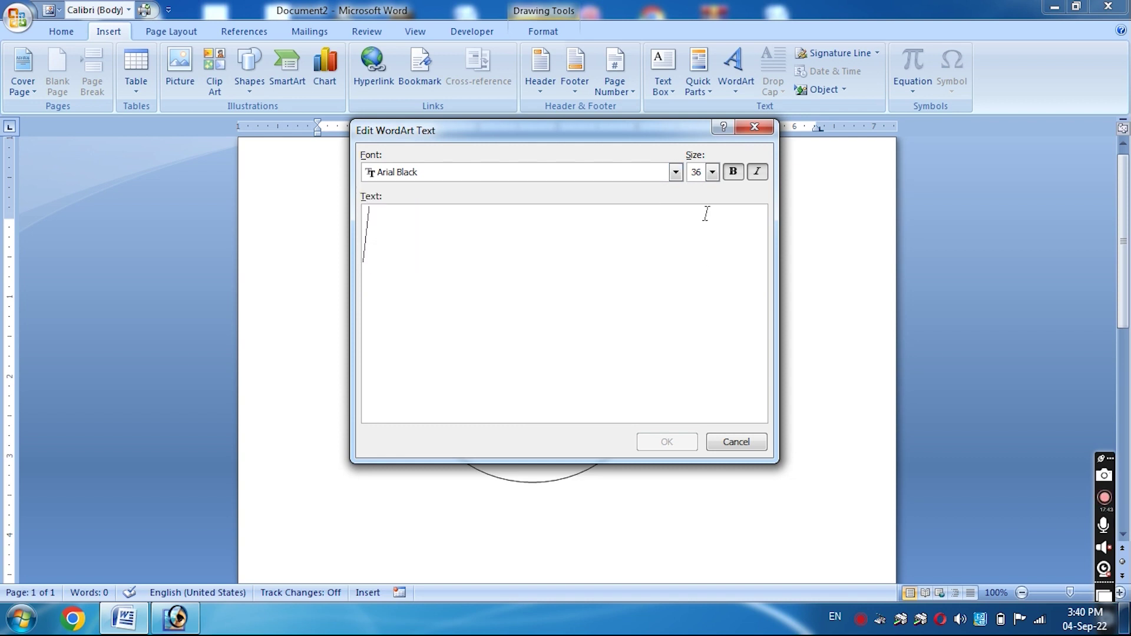
click(712, 172)
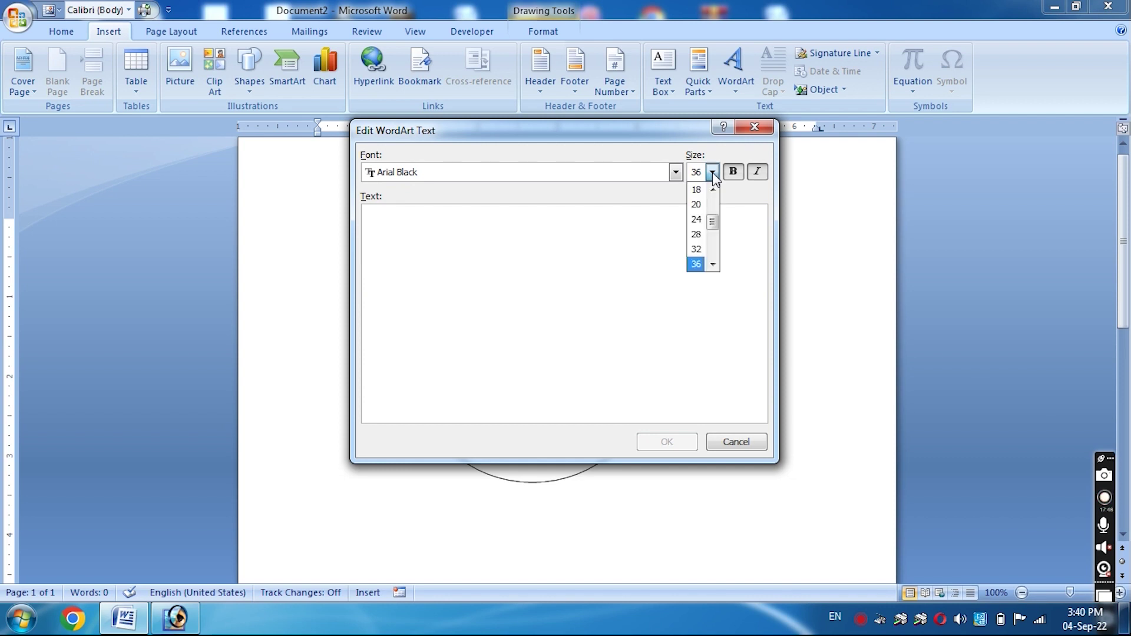
click(712, 172)
click(493, 244)
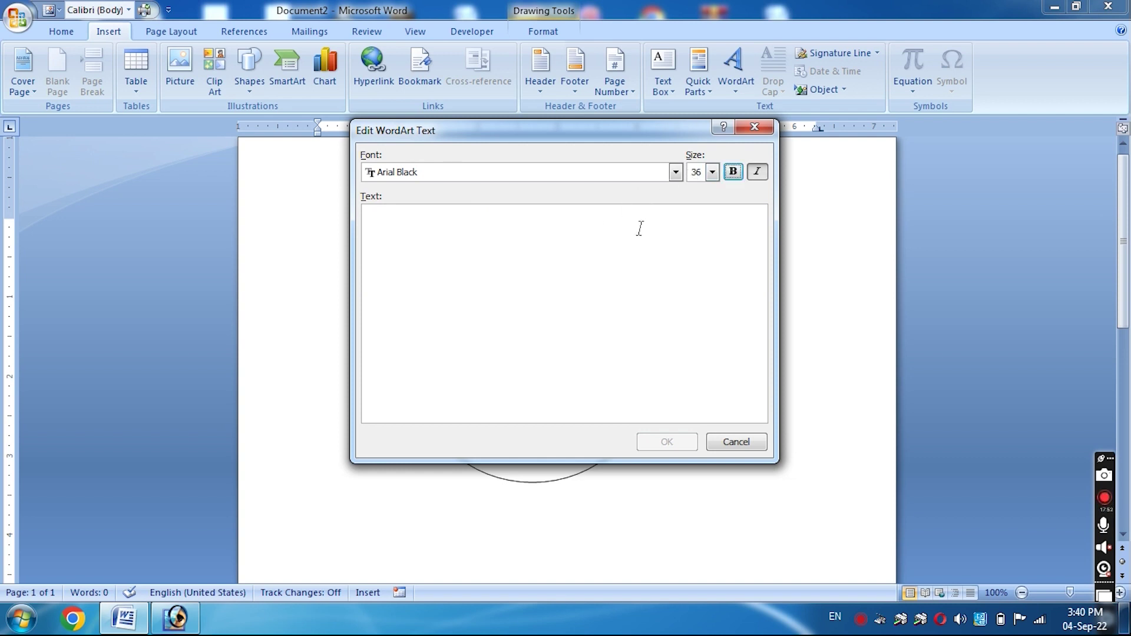
click(676, 172)
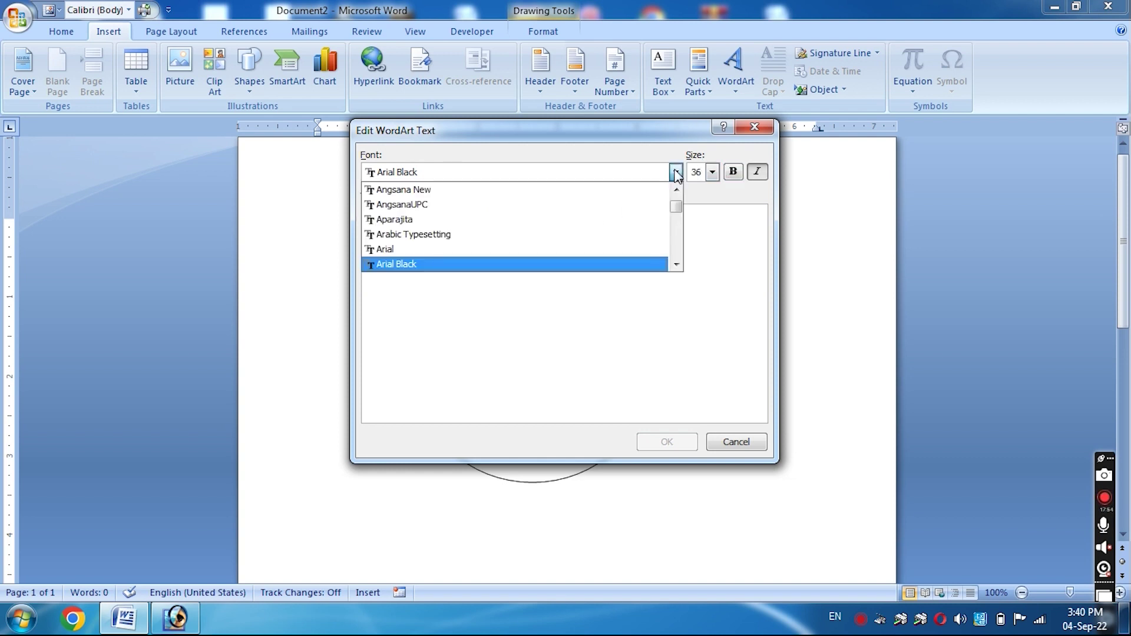
click(542, 206)
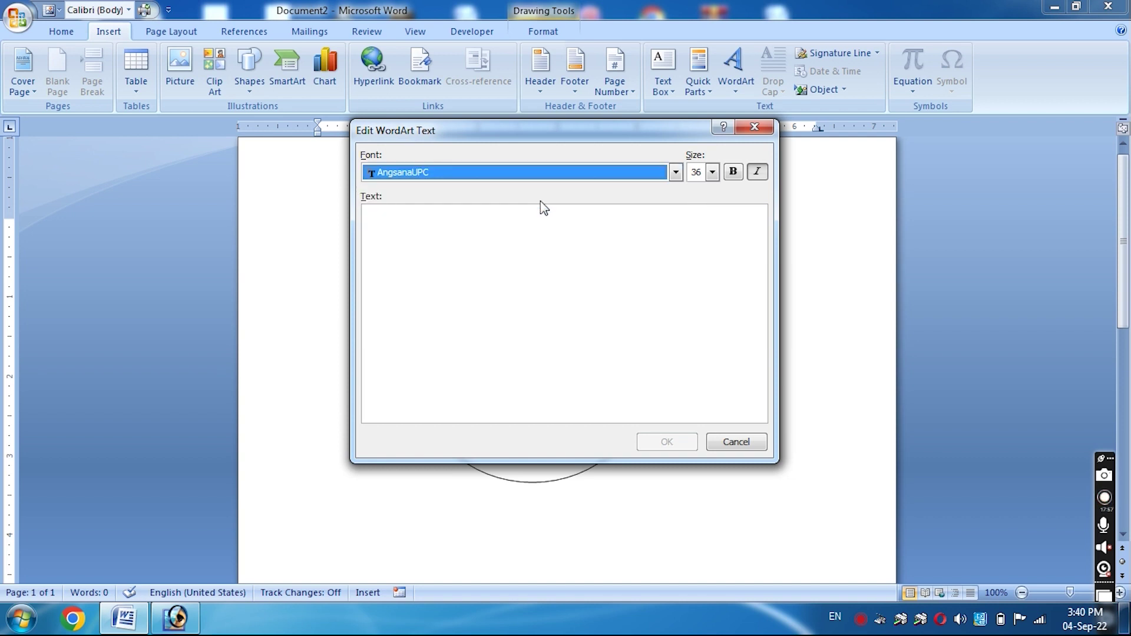
Enter IT SKILLS REWA in capitals, make it bold and non-italic, and place it
click(521, 239)
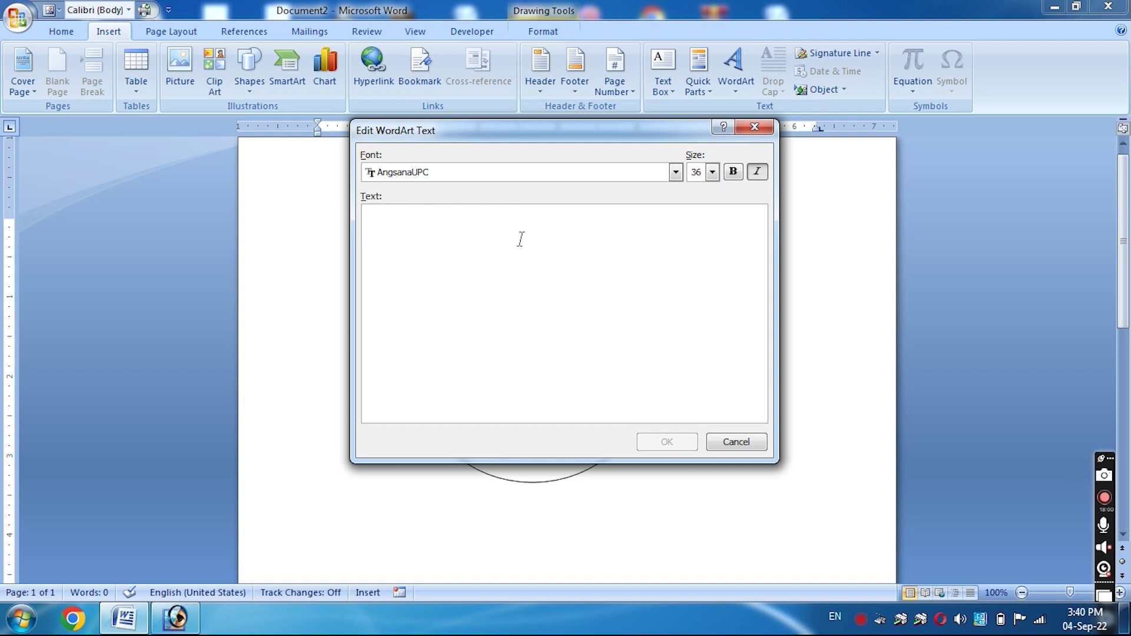
key(Caps_Lock)
text(IT SKILLS REWA)
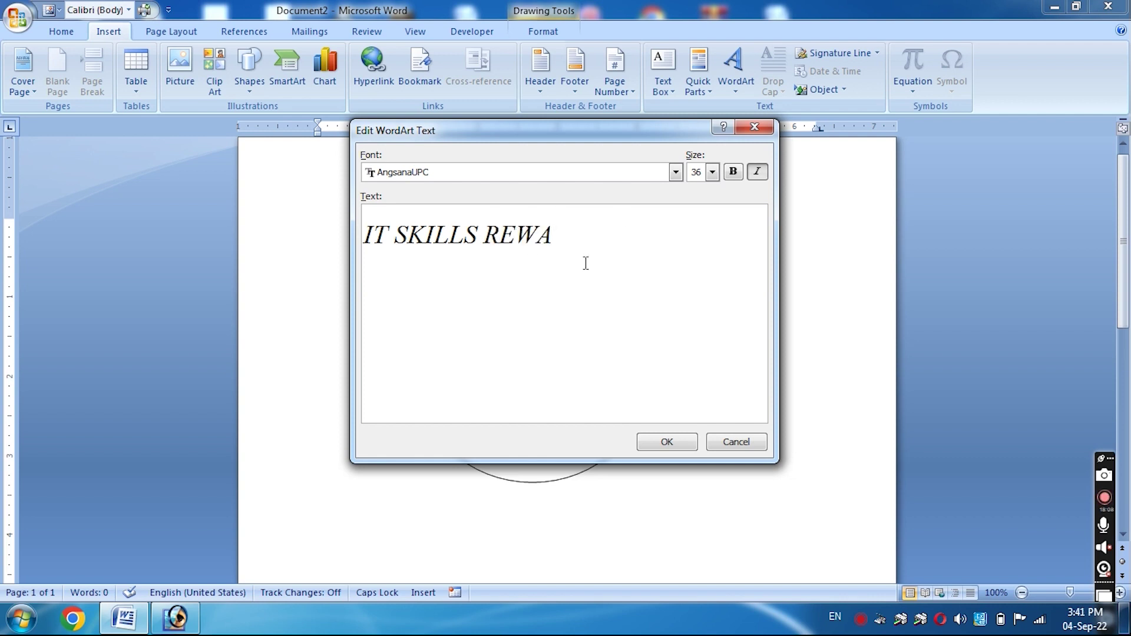
drag(560, 234, 362, 247)
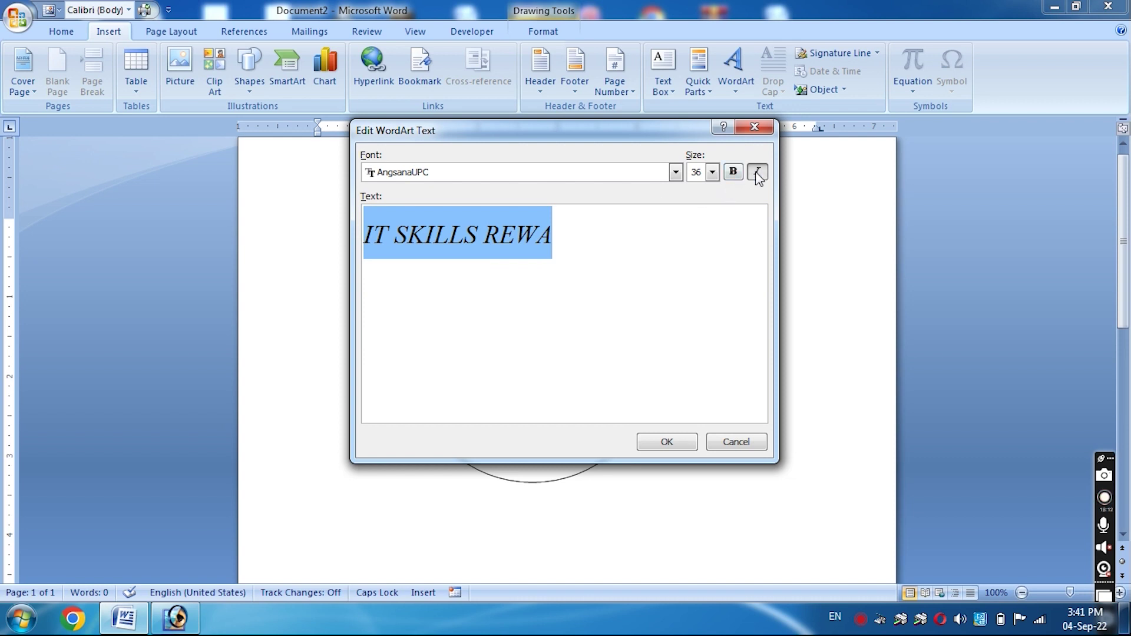
click(757, 172)
click(757, 172)
click(733, 172)
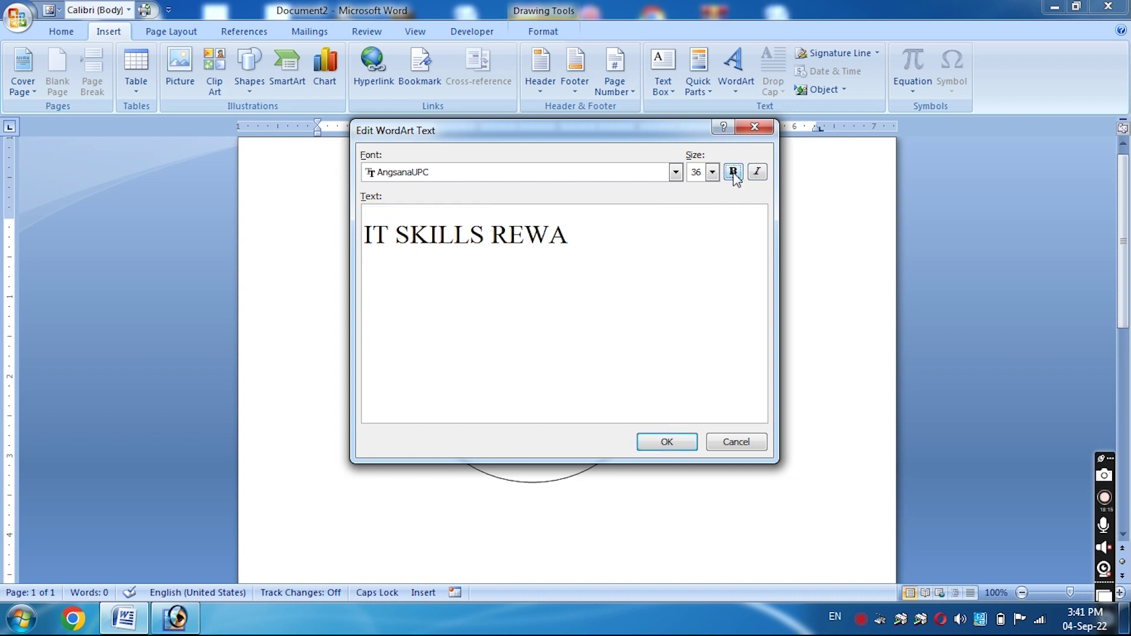
click(684, 449)
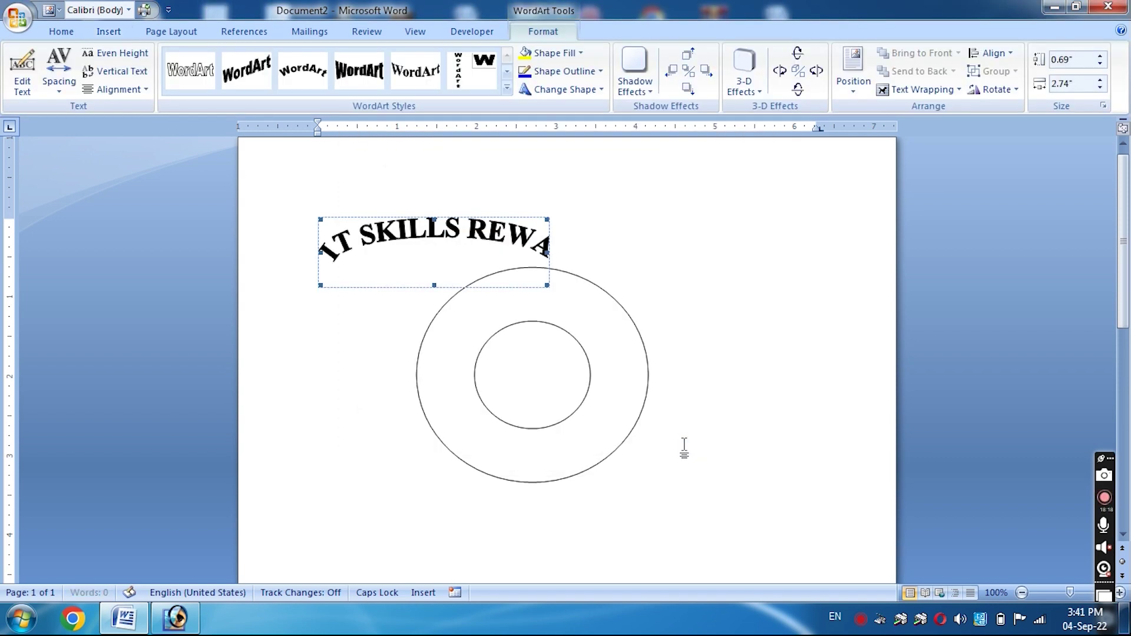
Set the IT SKILLS REWA WordArt's text wrapping to In Front of Text
drag(457, 237, 529, 290)
click(535, 268)
click(571, 315)
click(498, 236)
click(919, 91)
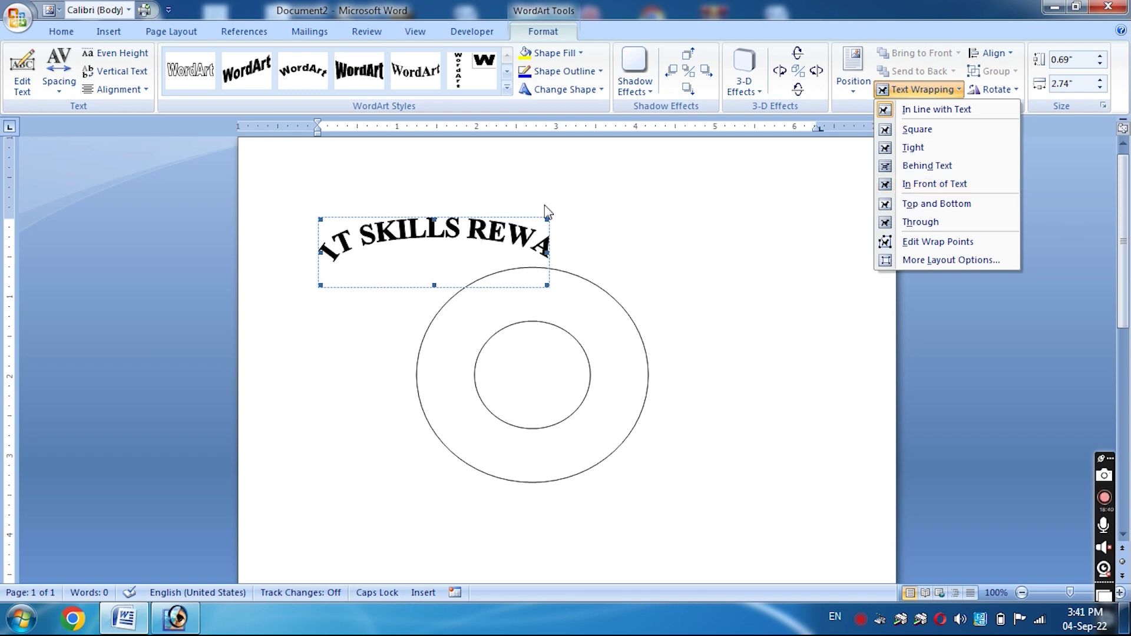
click(925, 188)
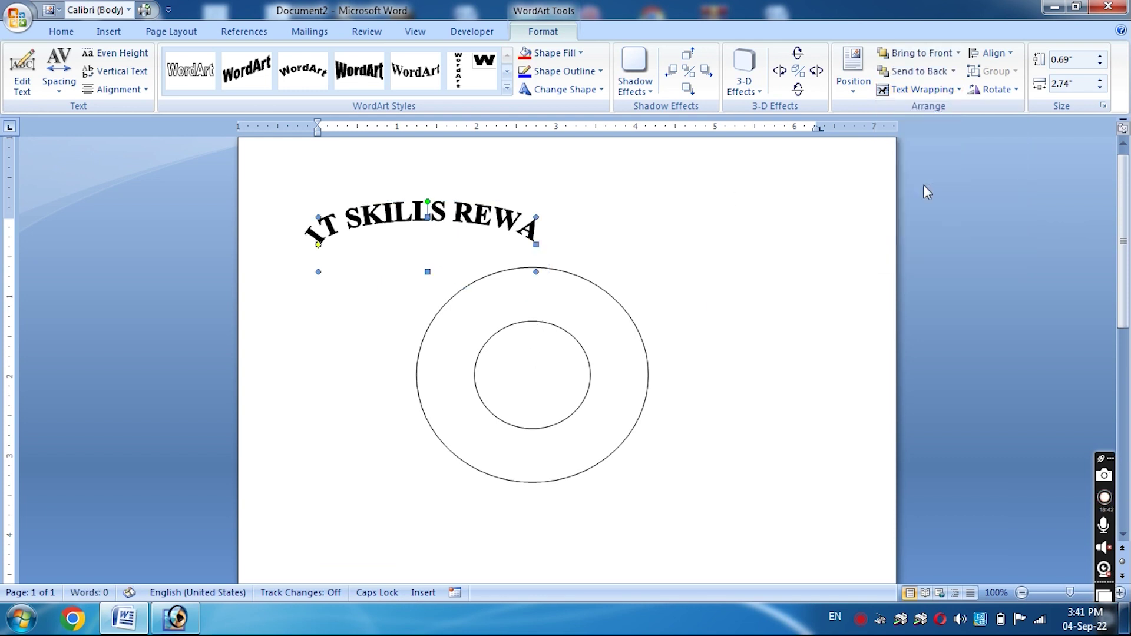
click(438, 224)
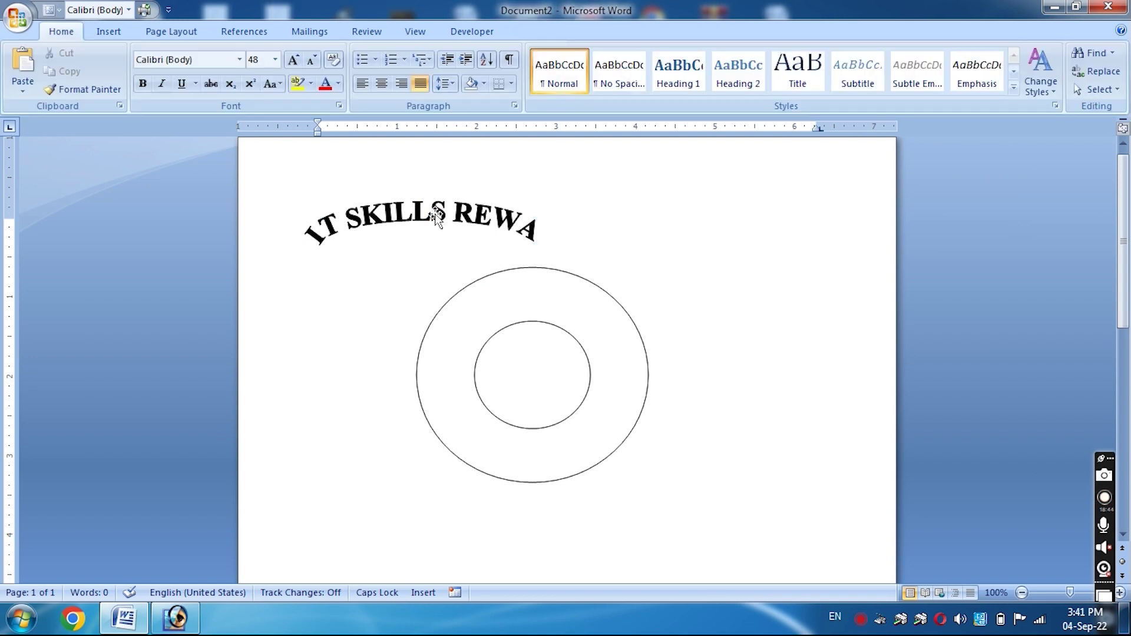
Move the arch onto the donut and resize it to about 1.29 by 2.23 inches inside the ring
click(436, 212)
drag(544, 283, 540, 286)
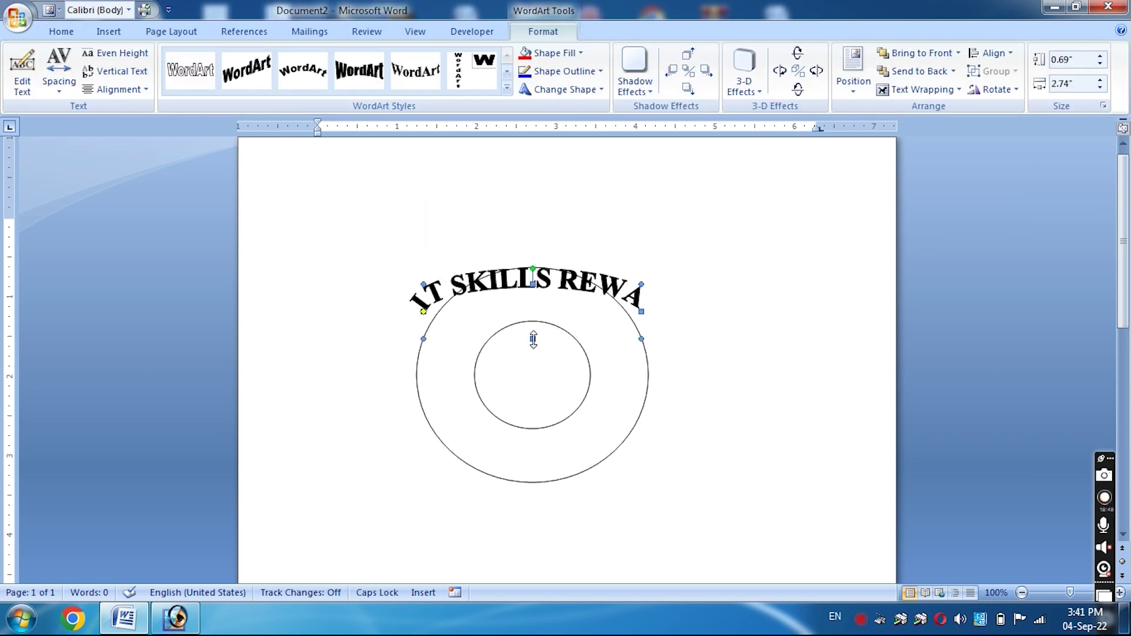
drag(533, 339, 536, 393)
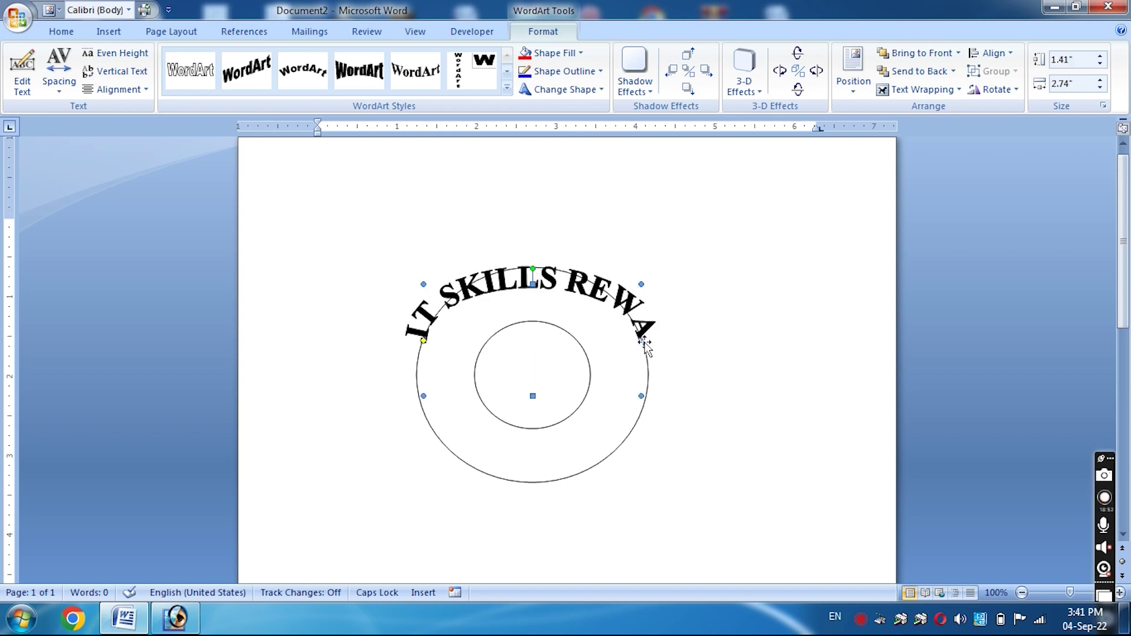
drag(642, 340, 625, 365)
drag(423, 341, 446, 294)
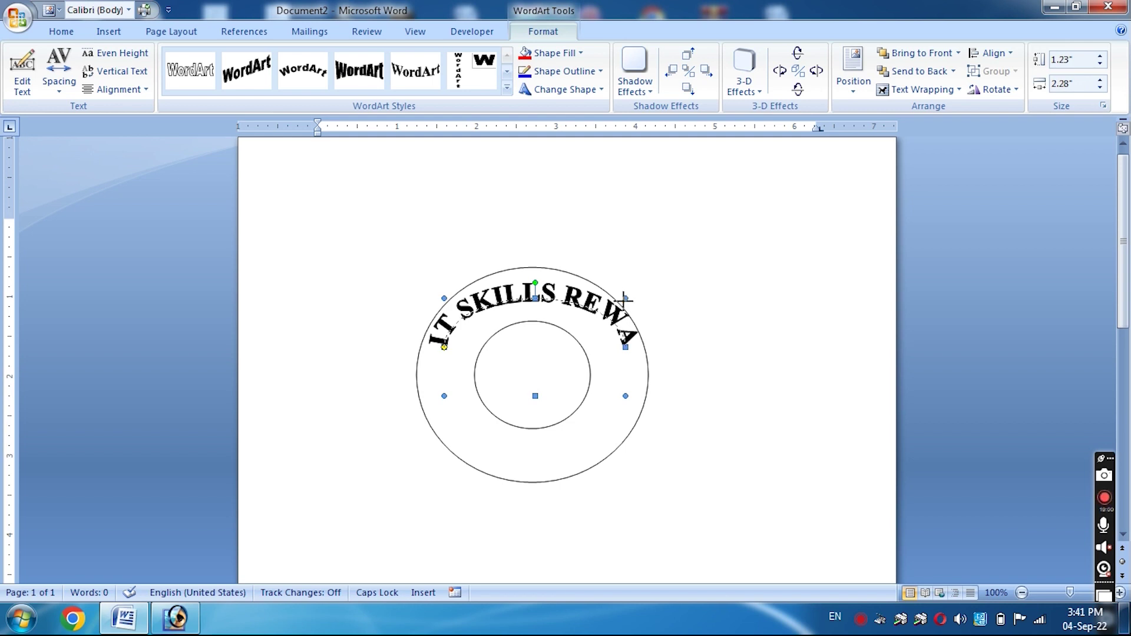
drag(624, 299, 620, 302)
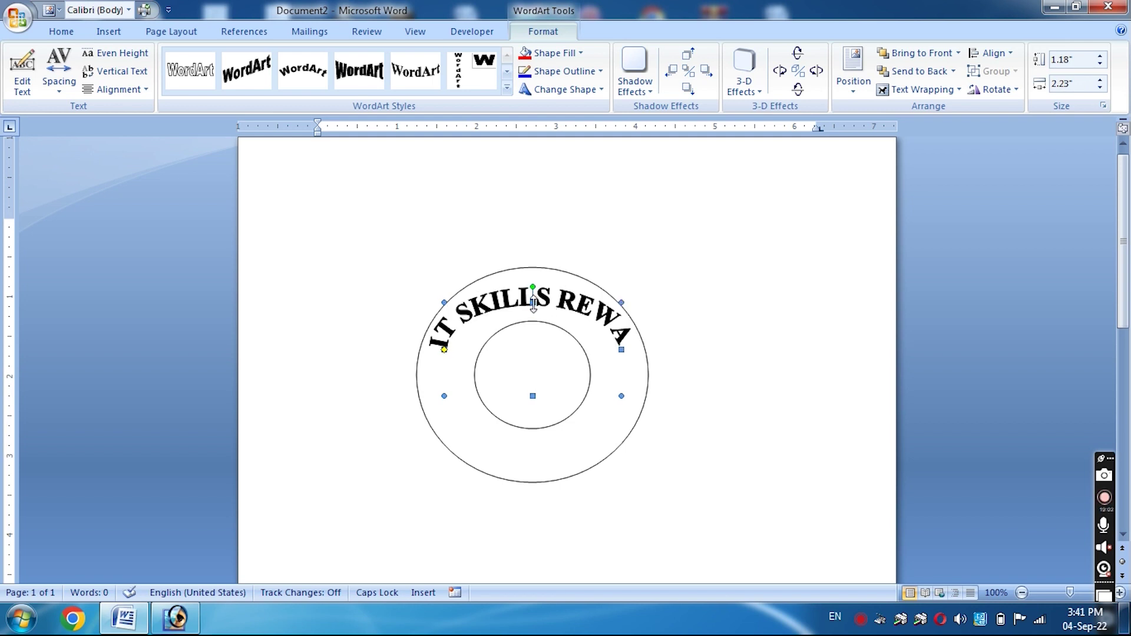
drag(534, 303, 532, 289)
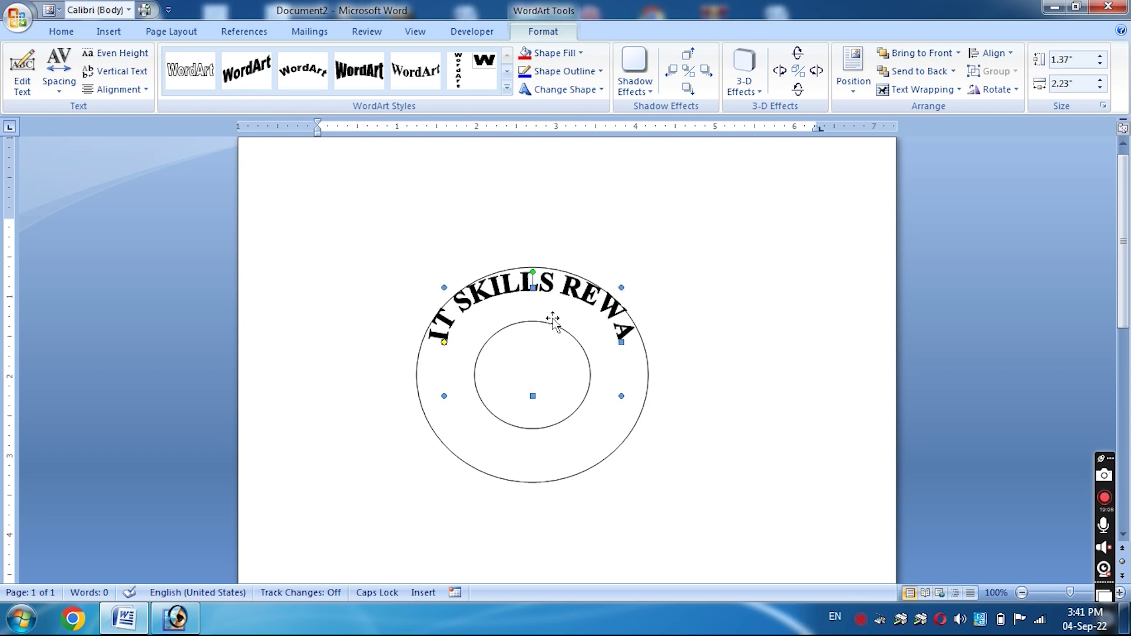
drag(532, 289, 532, 293)
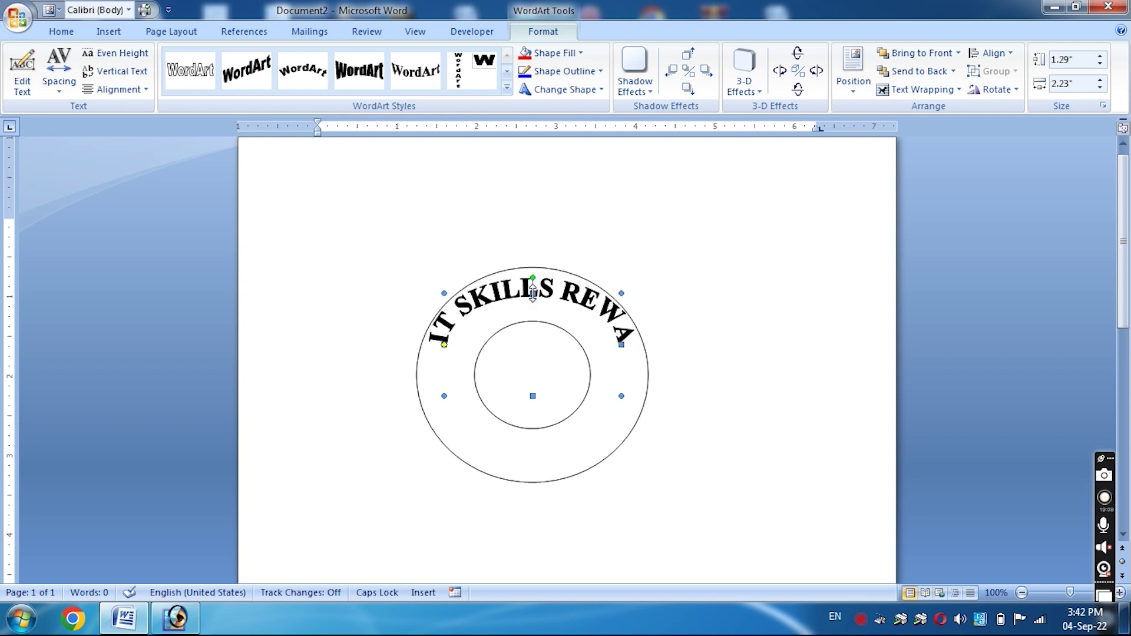
click(680, 361)
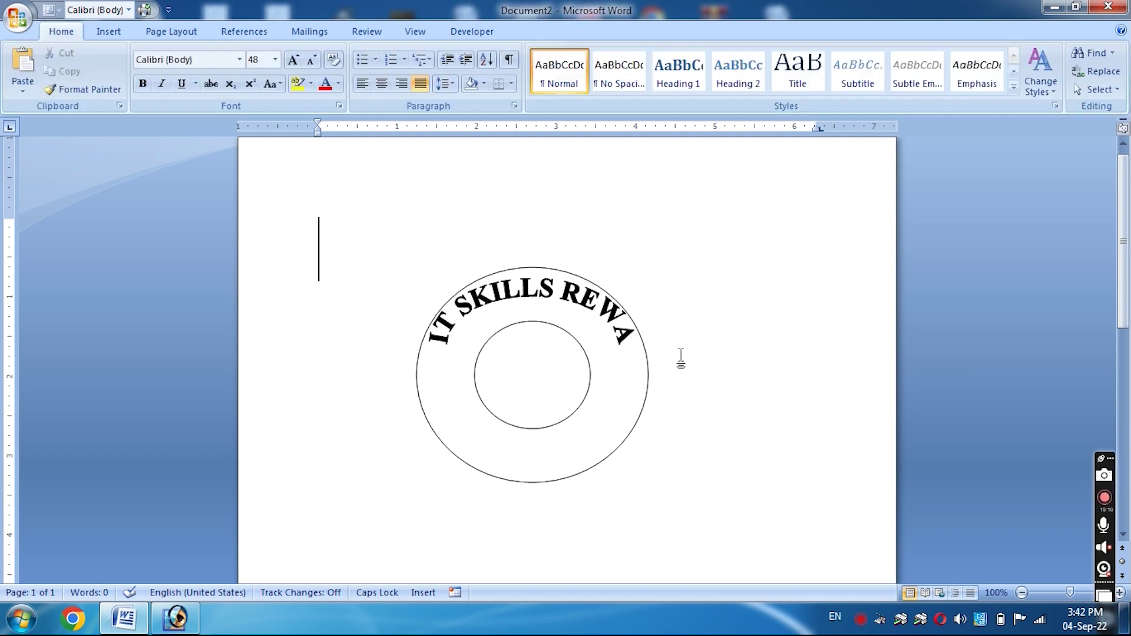
Nudge the donut slightly, then reselect the WordArt and bring up its formatting options
click(629, 375)
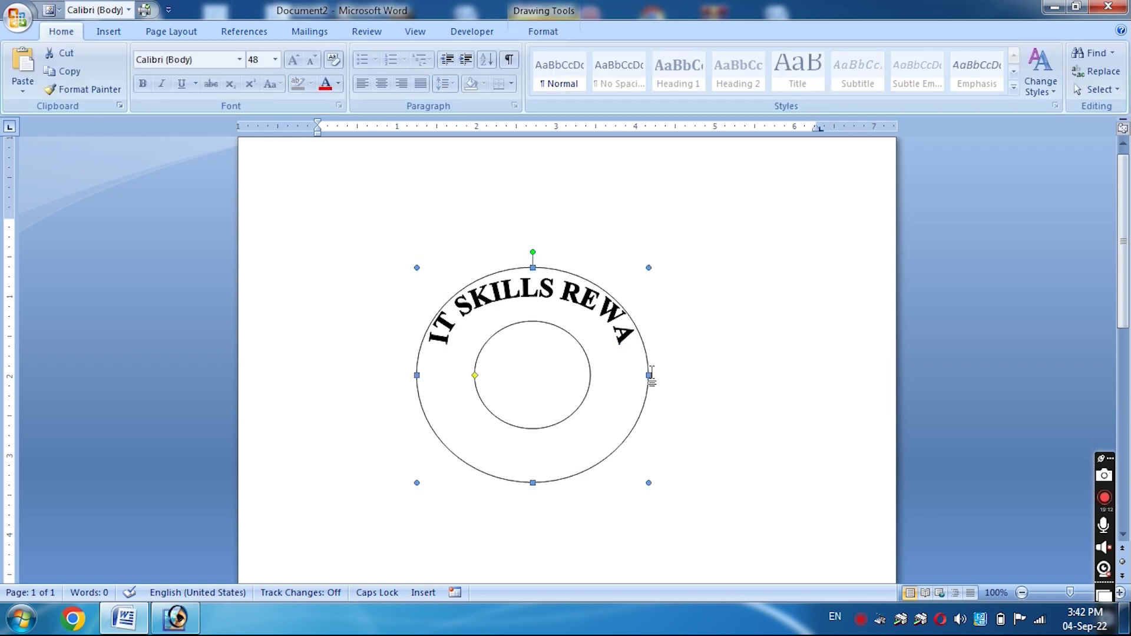
drag(642, 374, 644, 374)
click(560, 387)
click(596, 302)
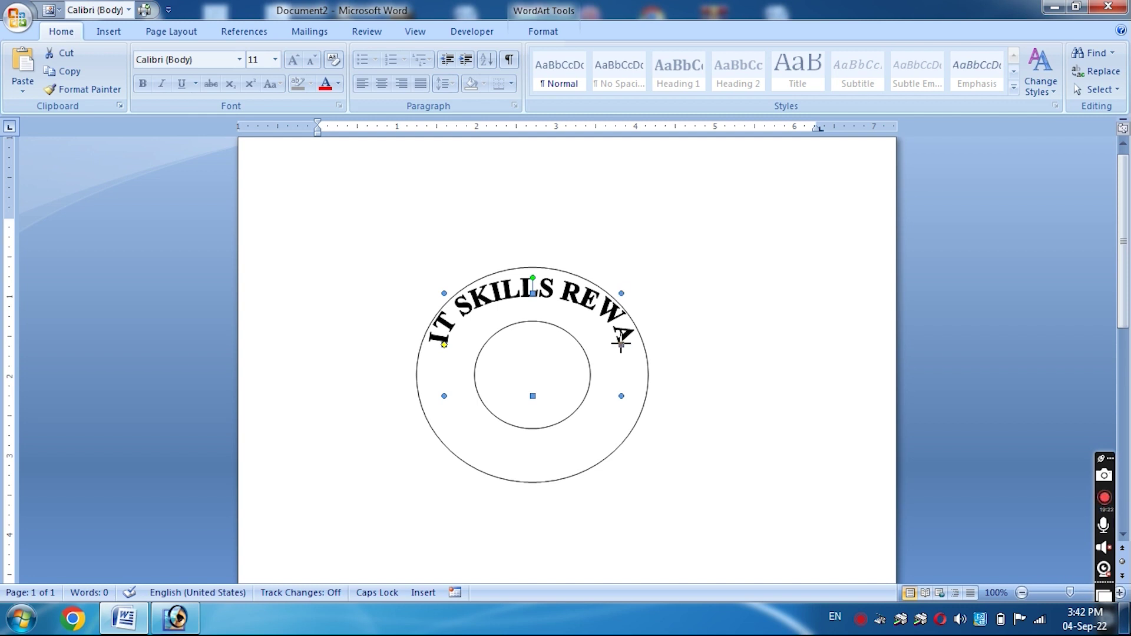
double_click(519, 296)
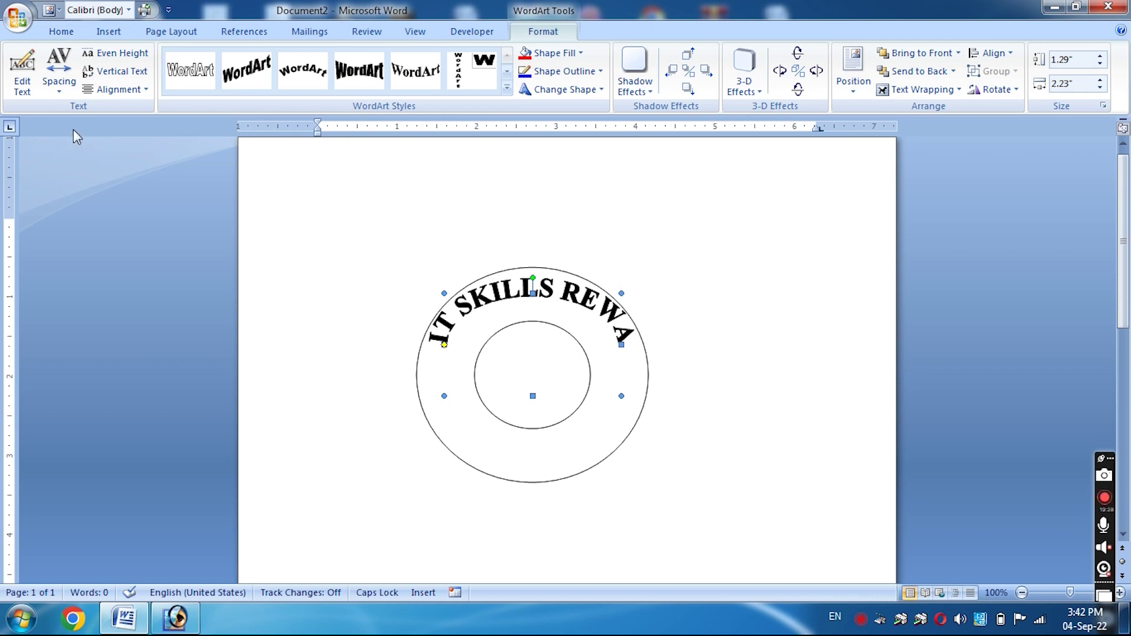
Try Tight, Loose, Very Loose and Very Tight spacing on the IT SKILLS REWA arch, settling on Tight
click(63, 84)
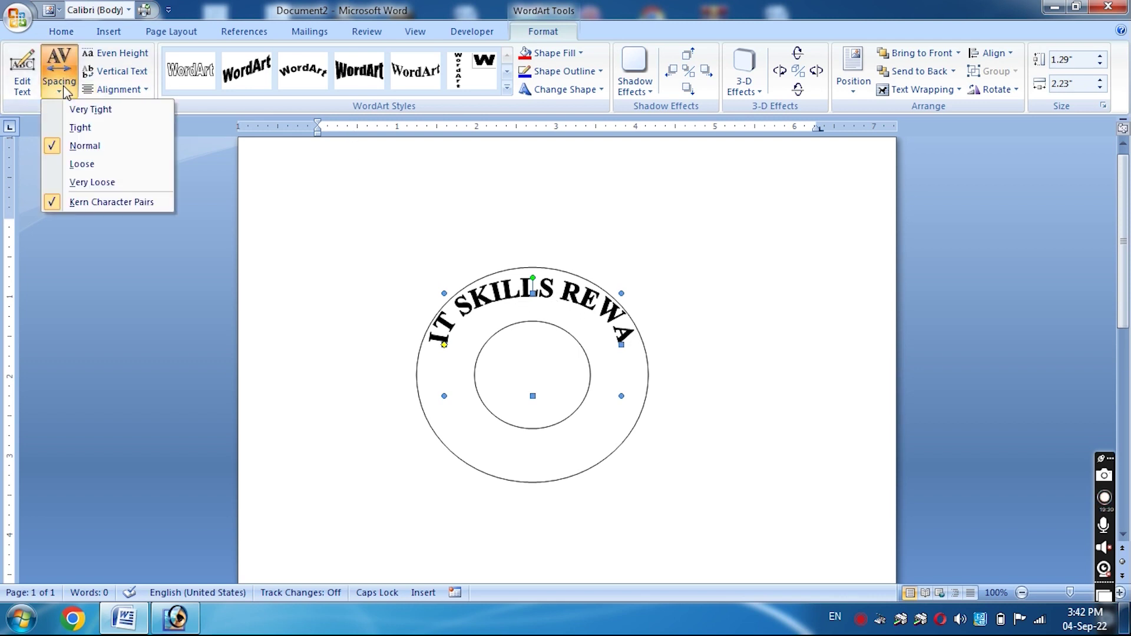
click(86, 126)
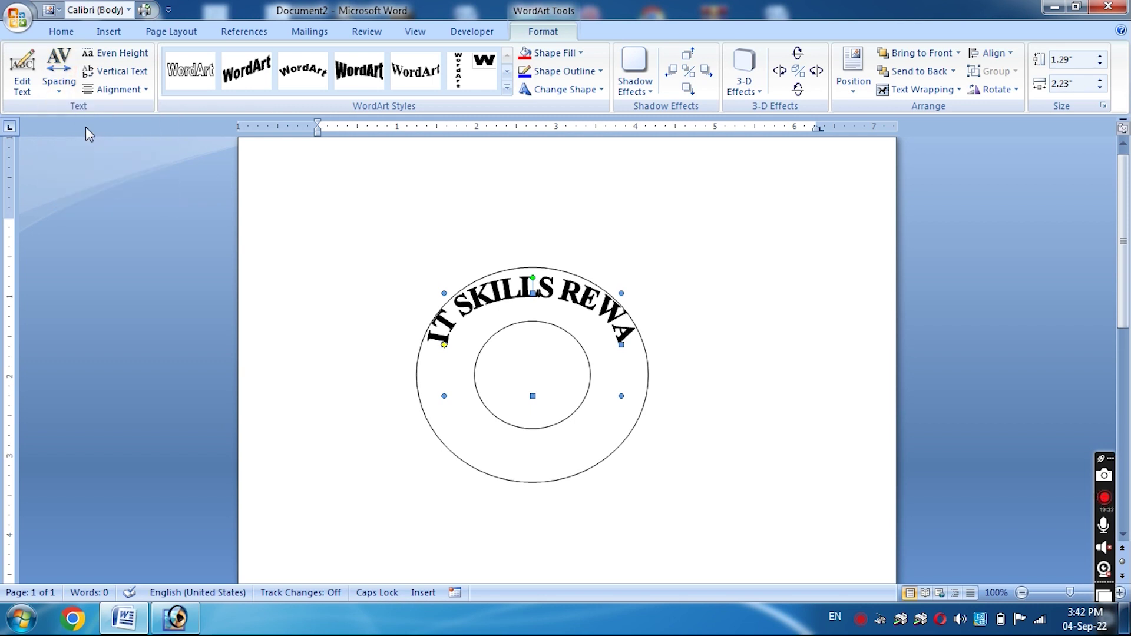
click(71, 82)
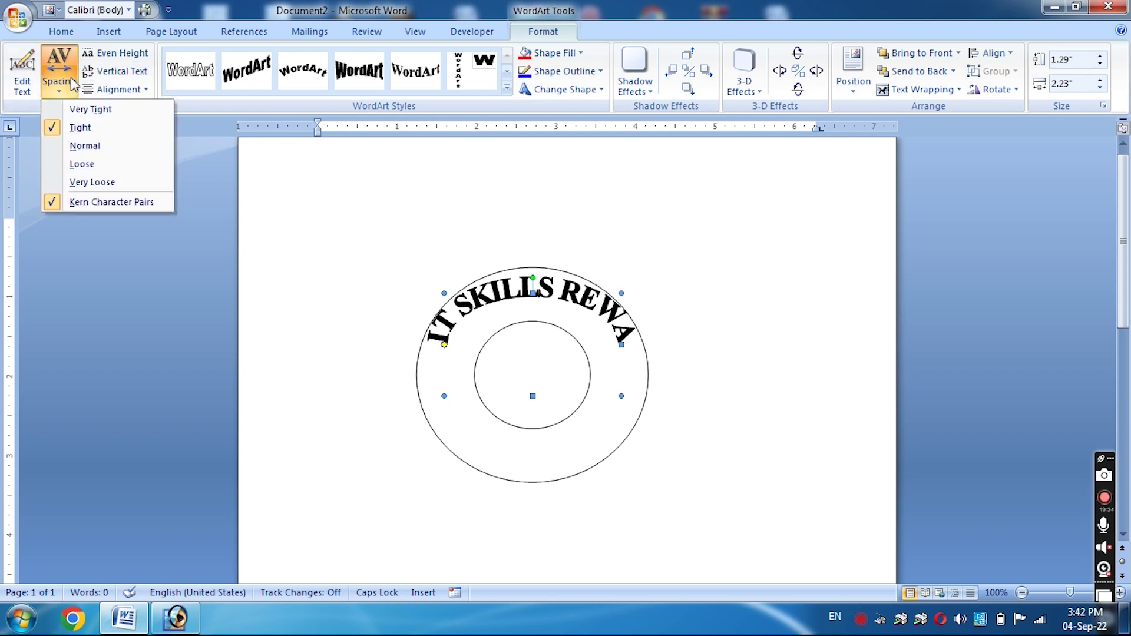
click(80, 164)
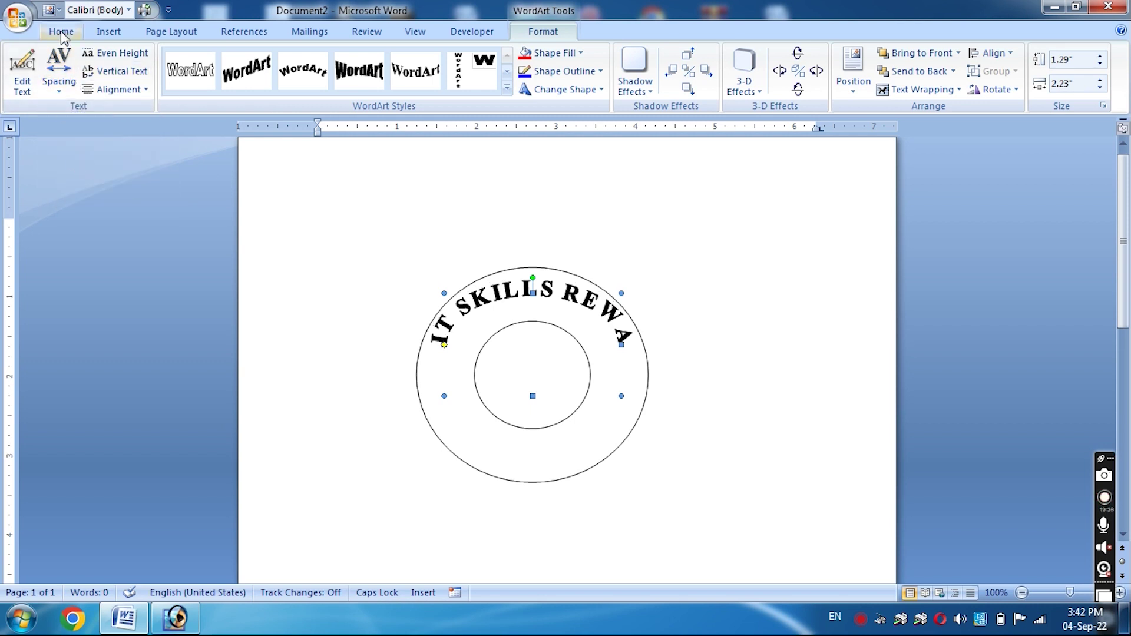
click(59, 83)
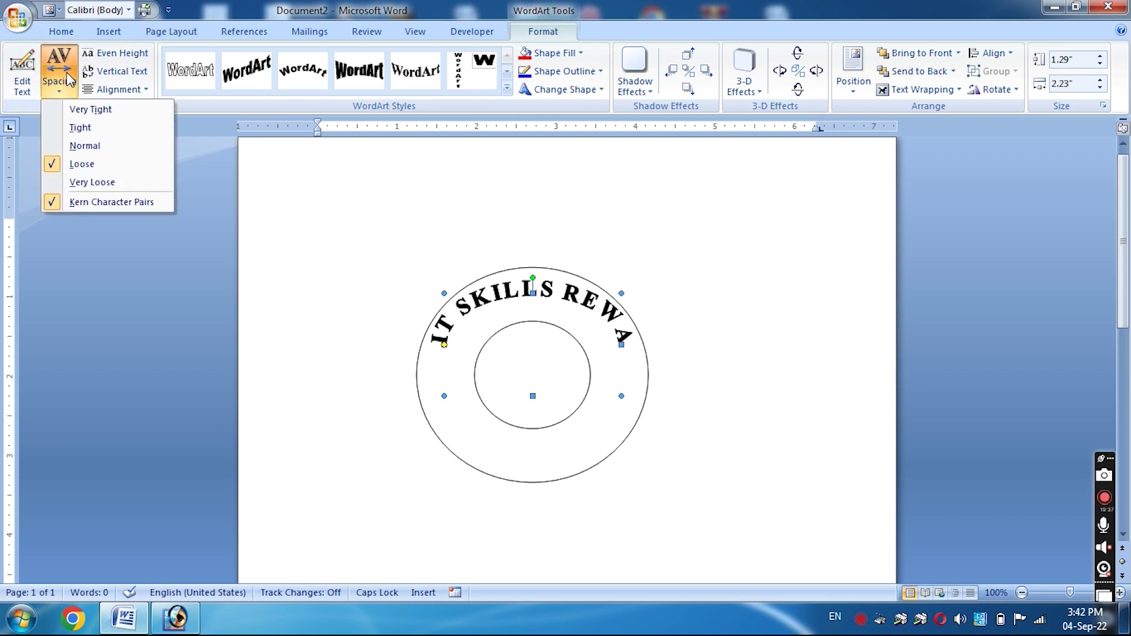
click(93, 182)
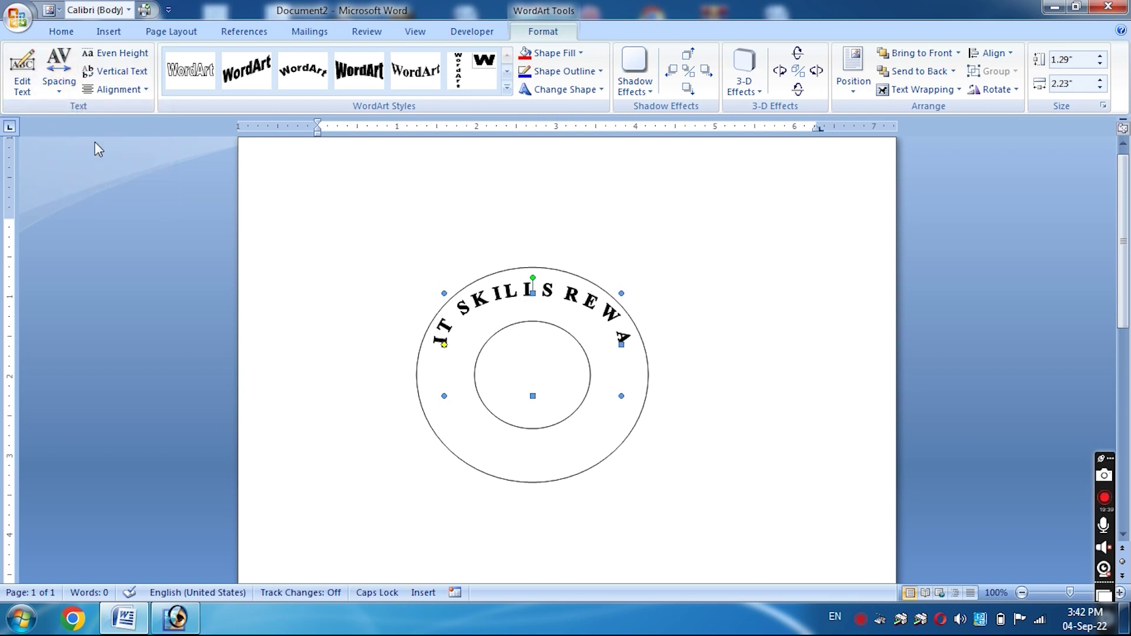
click(61, 95)
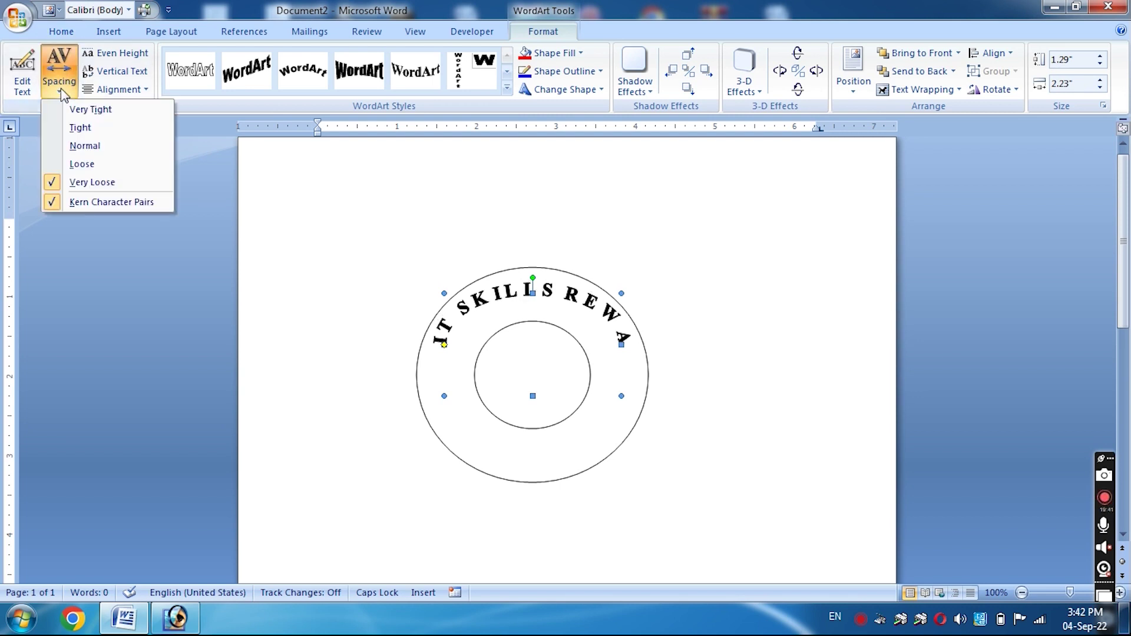
click(128, 112)
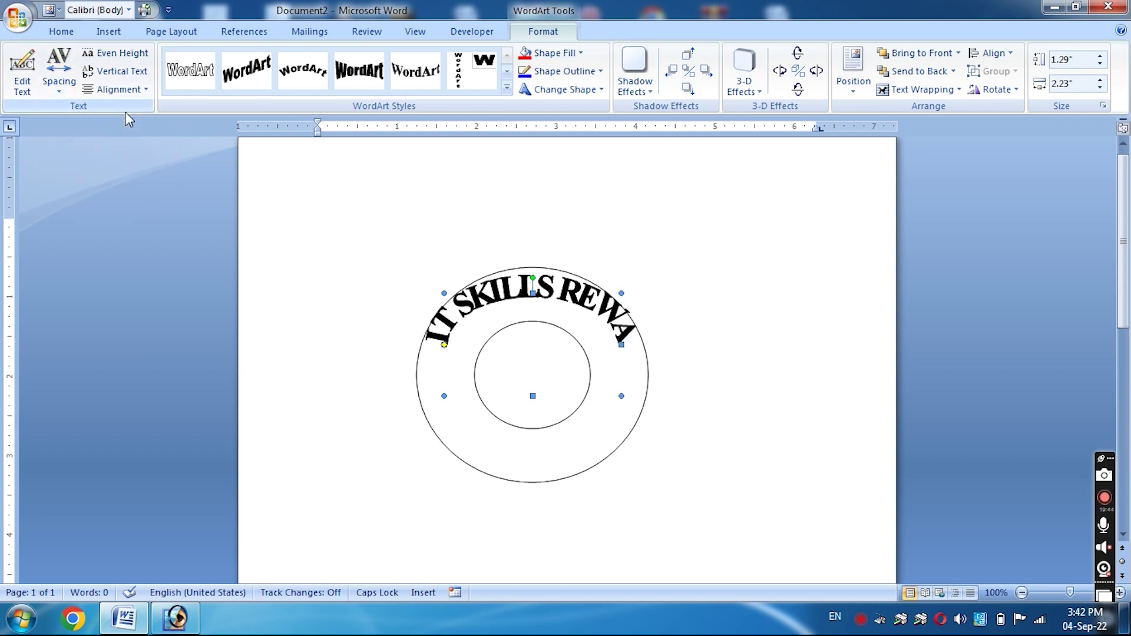
click(58, 80)
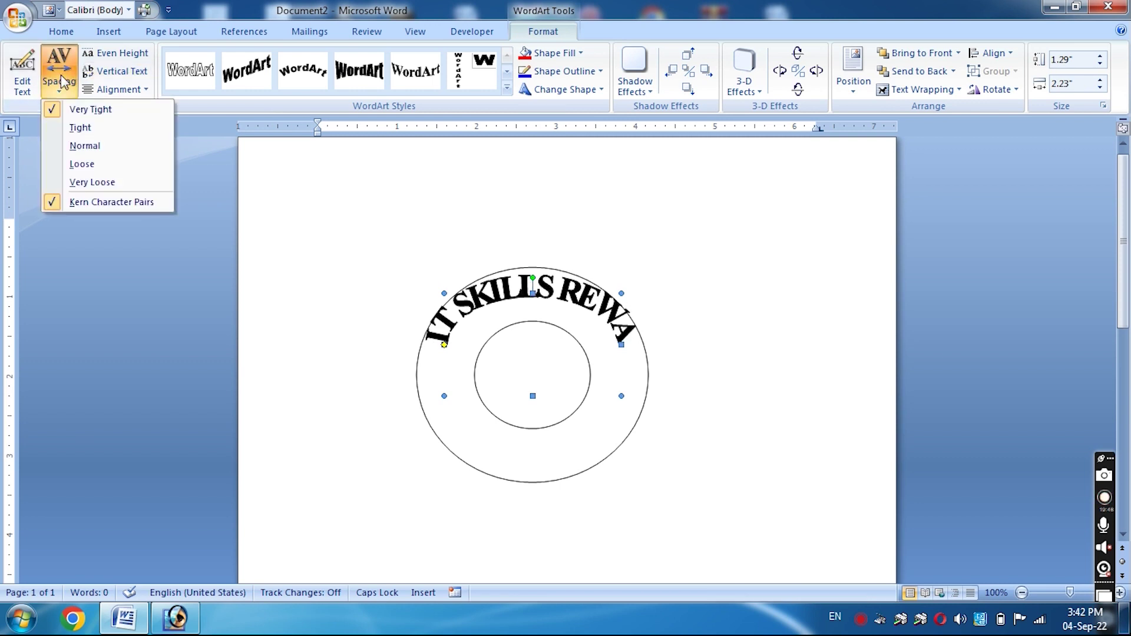
click(102, 128)
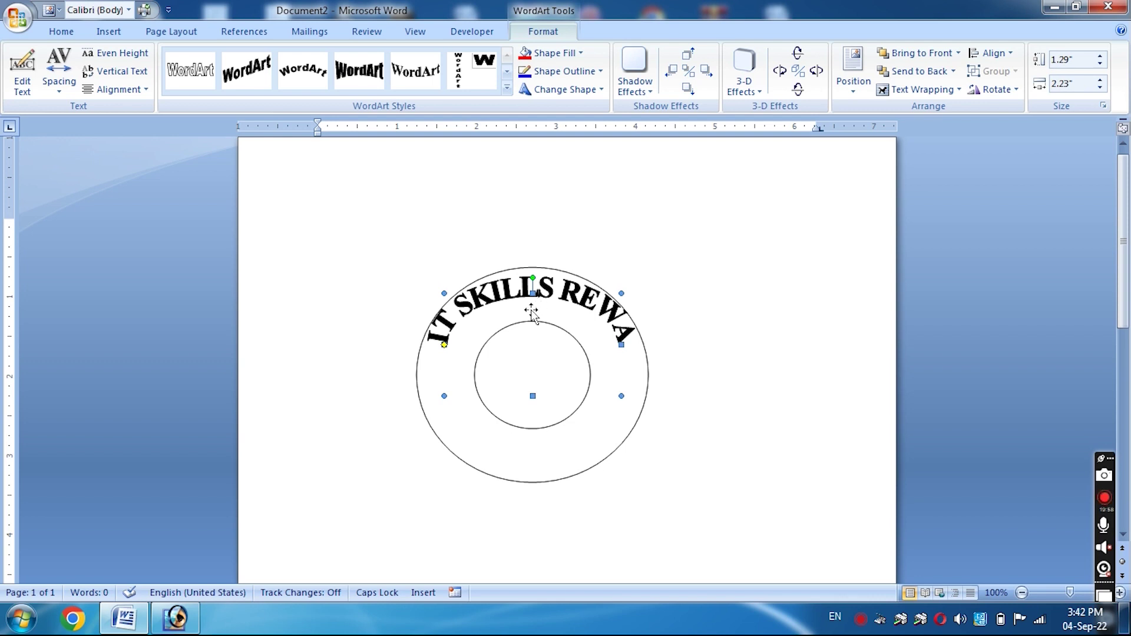
click(118, 36)
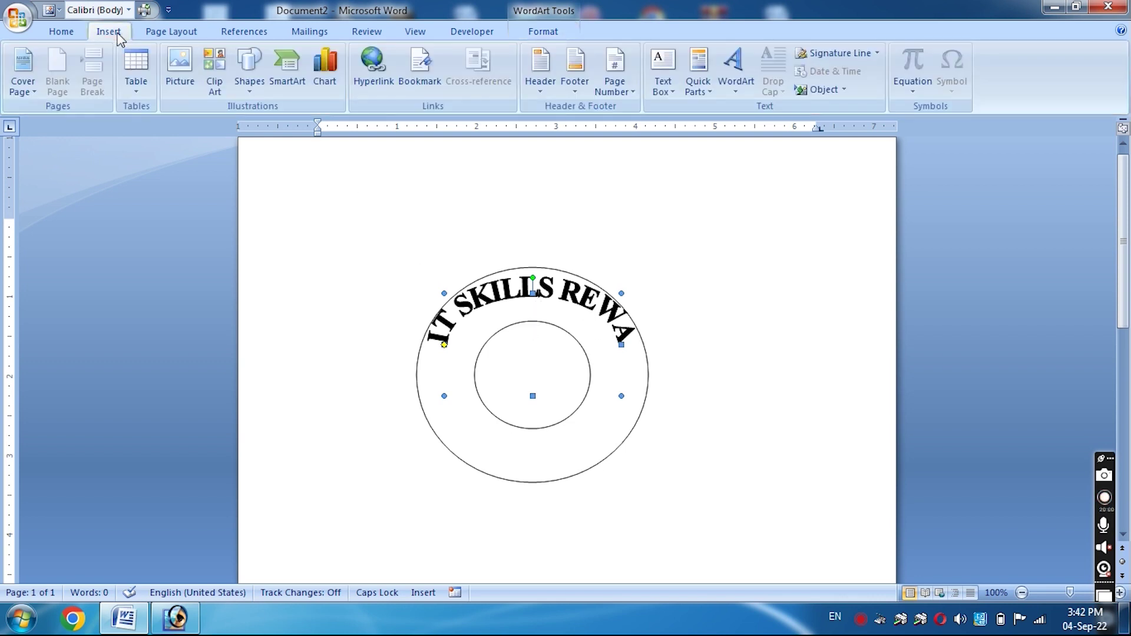
Create a new WordArt reading CENTER in Arial Black 36 from the style gallery
click(737, 73)
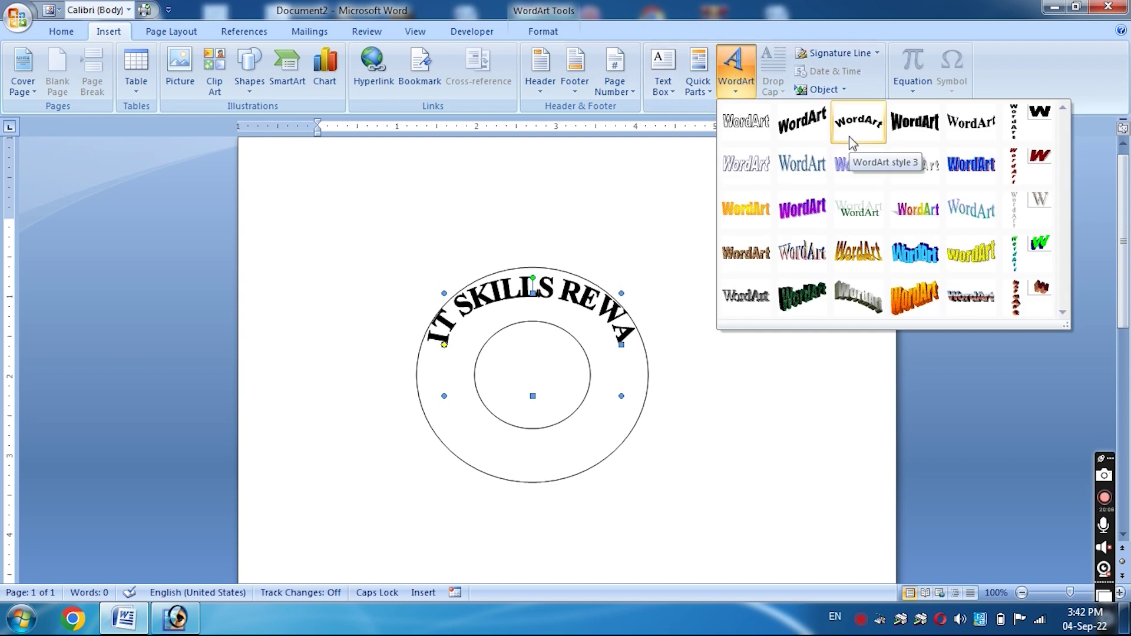
click(745, 125)
key(BackSpace)
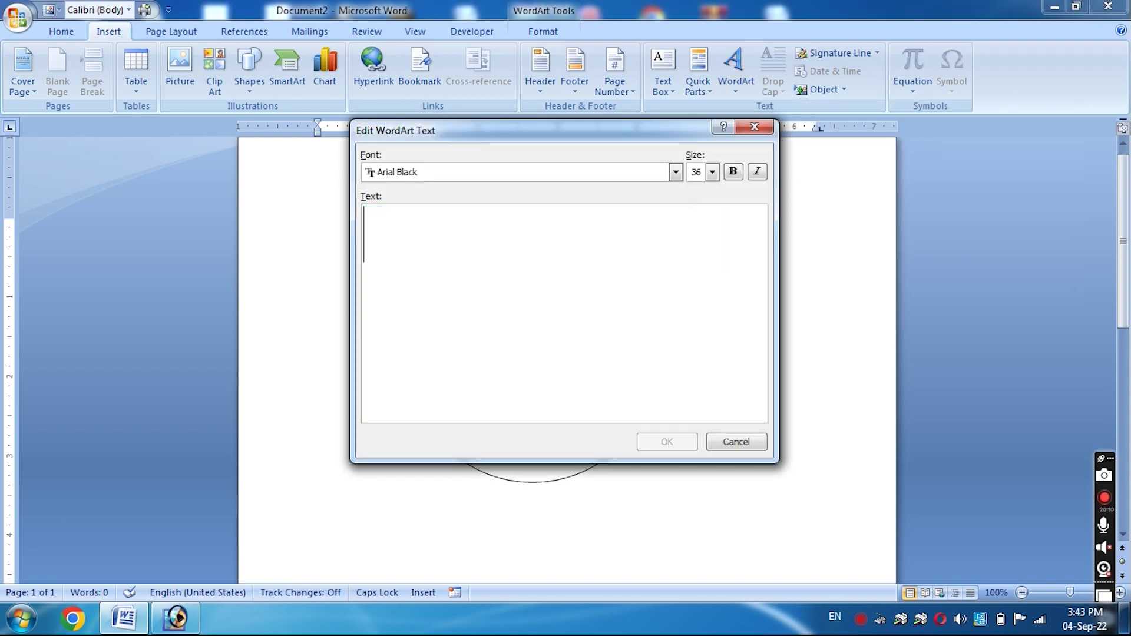
text(CEN)
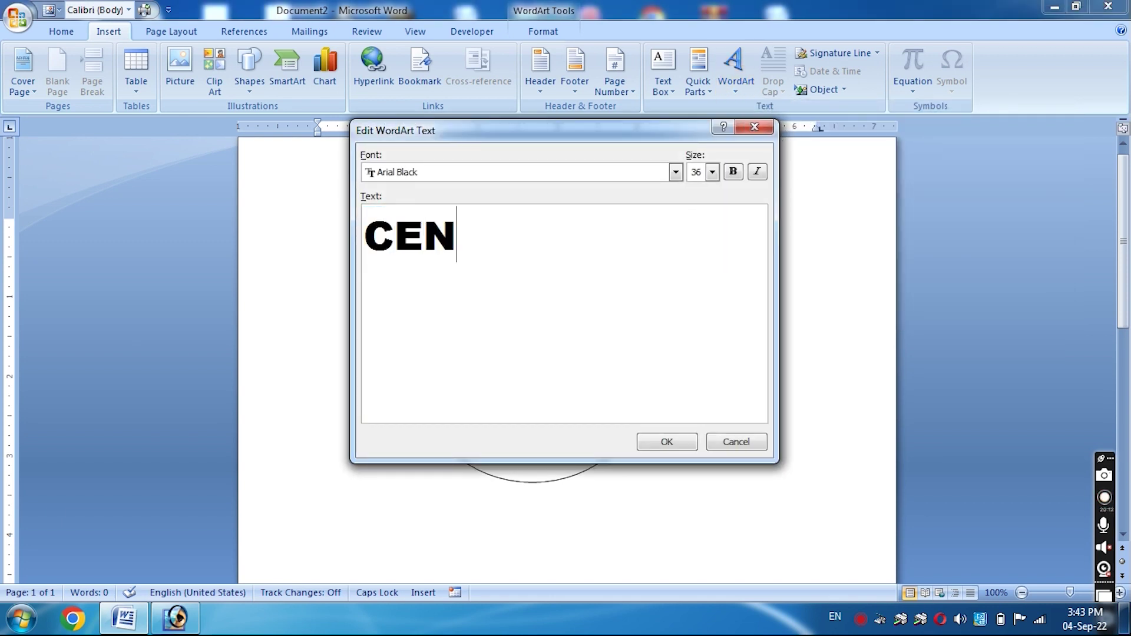
text(TER)
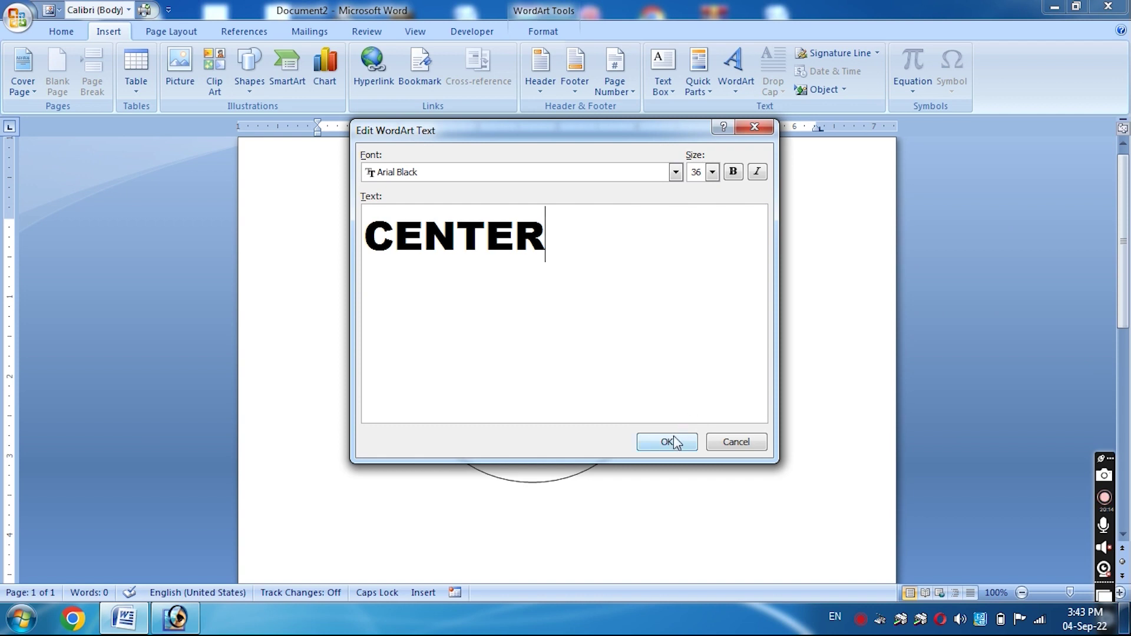
click(674, 443)
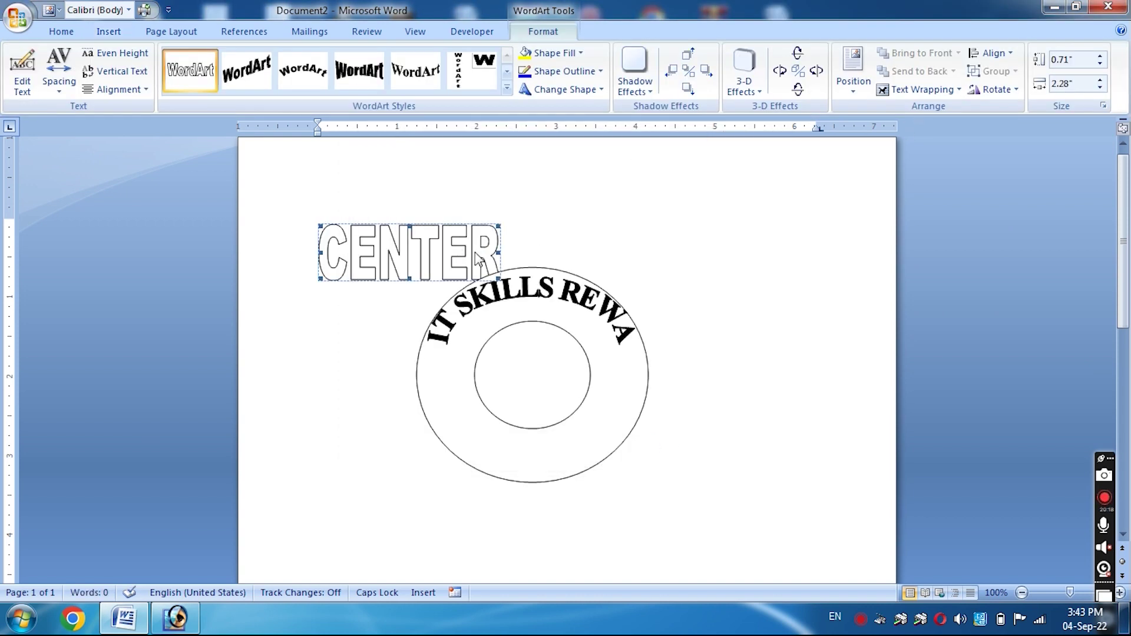
Float CENTER in front of text and place it on the ring's bottom at 0.51" by 2.23"
click(921, 91)
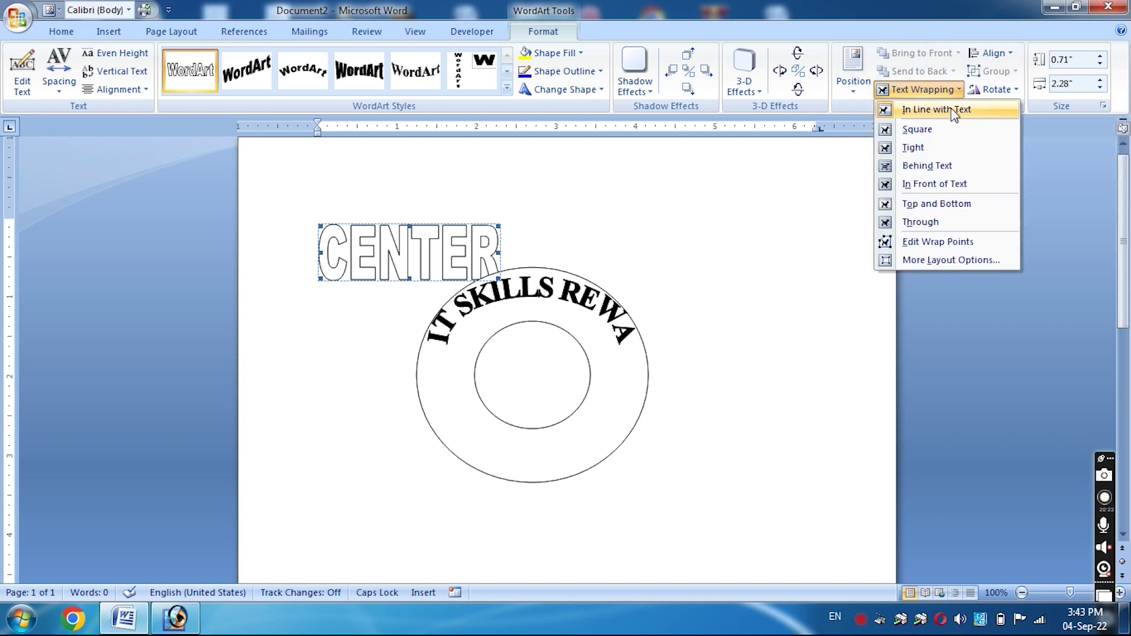
click(929, 185)
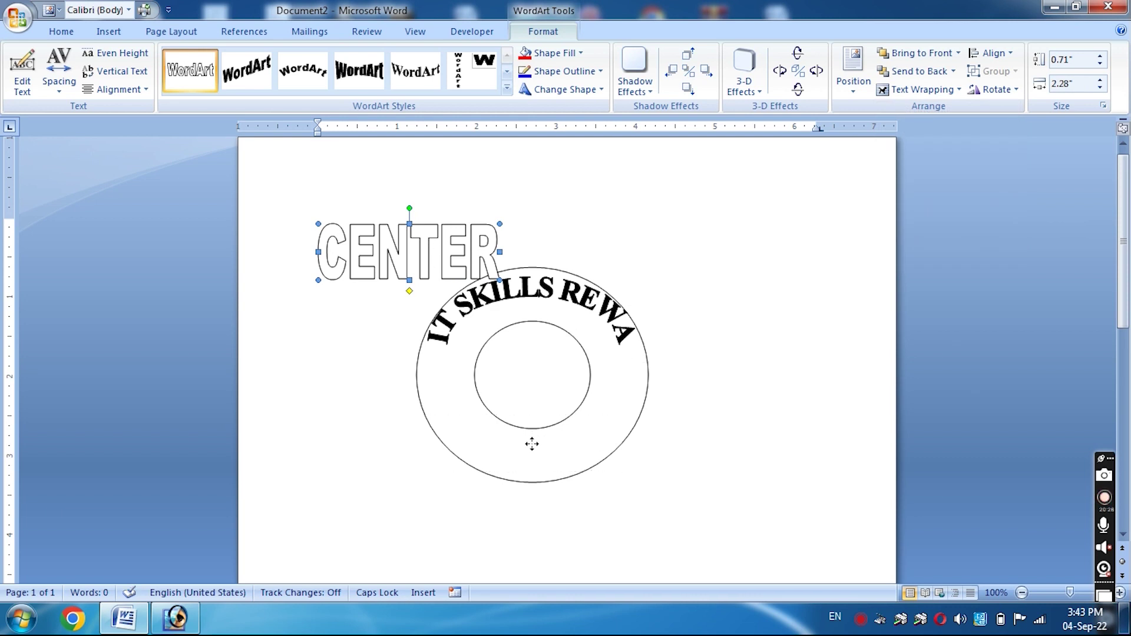
drag(538, 447, 547, 447)
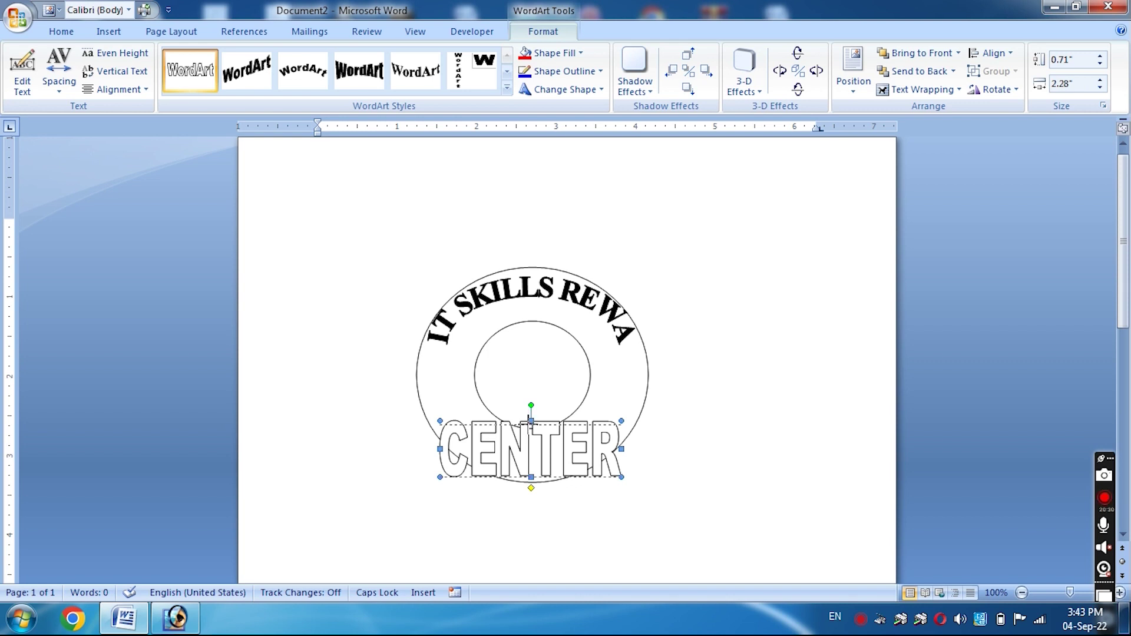
drag(529, 420, 531, 430)
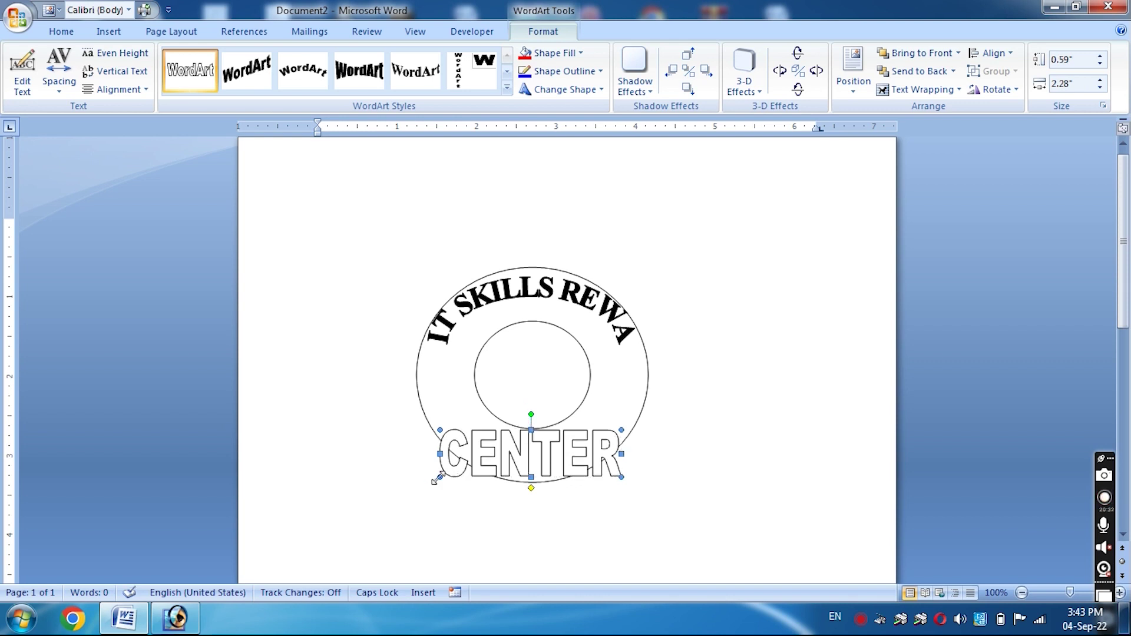
drag(441, 474, 444, 470)
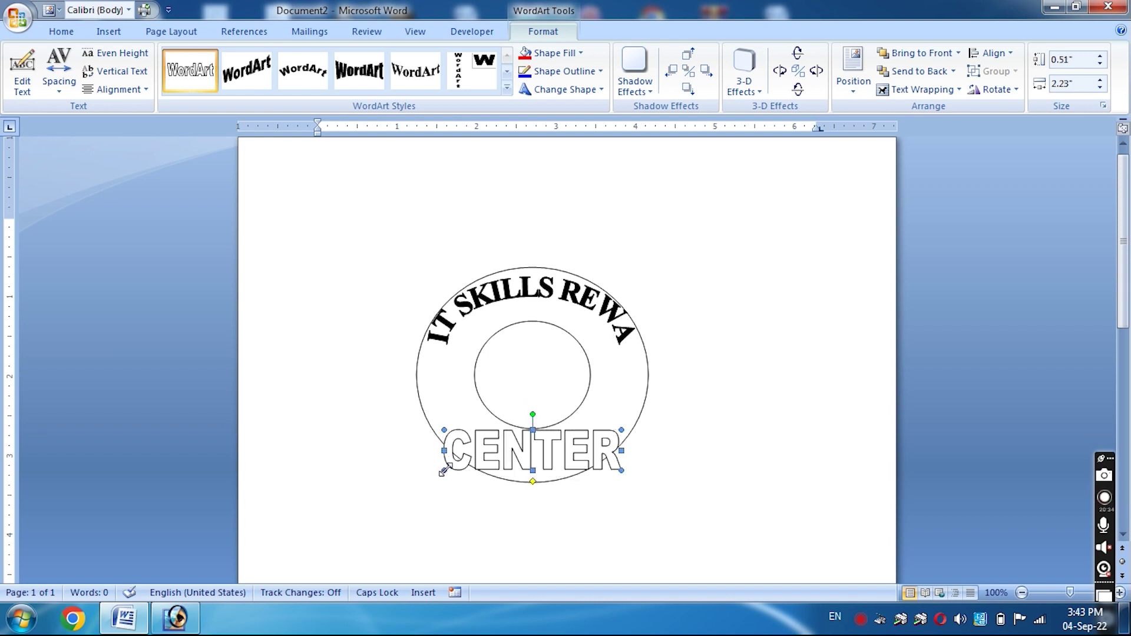
Apply the Arch Down shape to CENTER and fit it to the ring's lower band at 0.83" by 2.18"
click(581, 94)
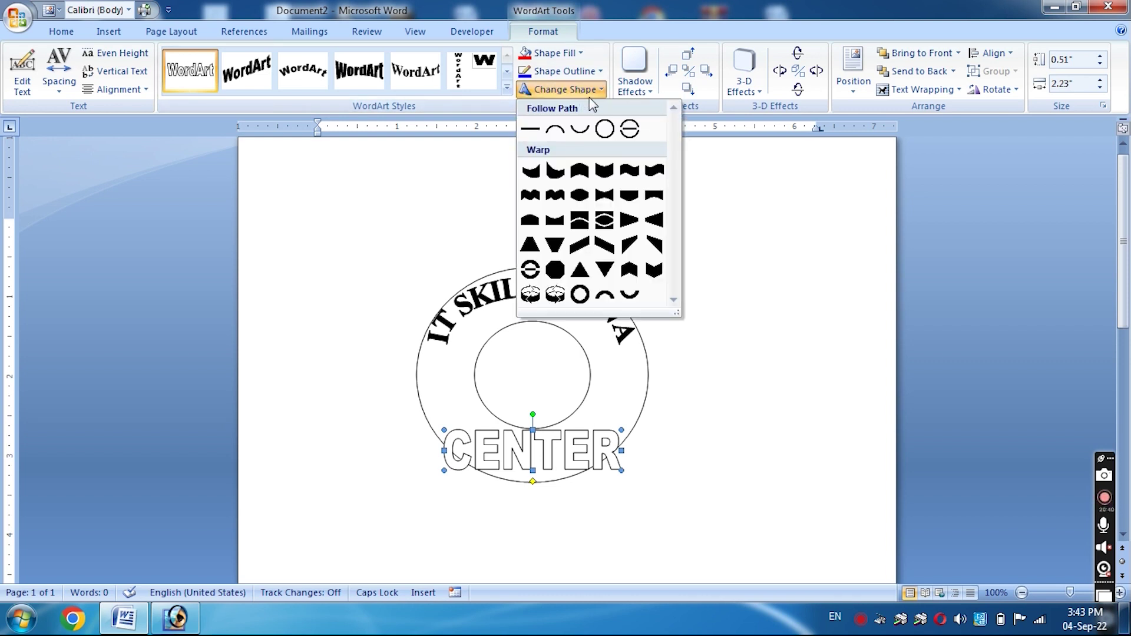
click(580, 132)
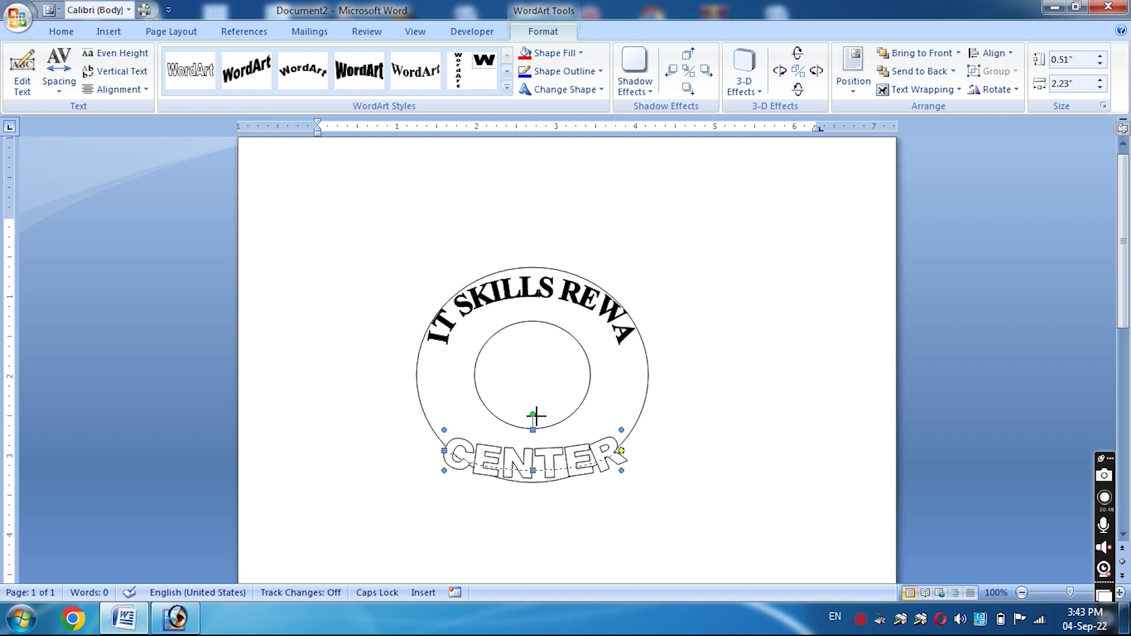
drag(535, 418, 534, 404)
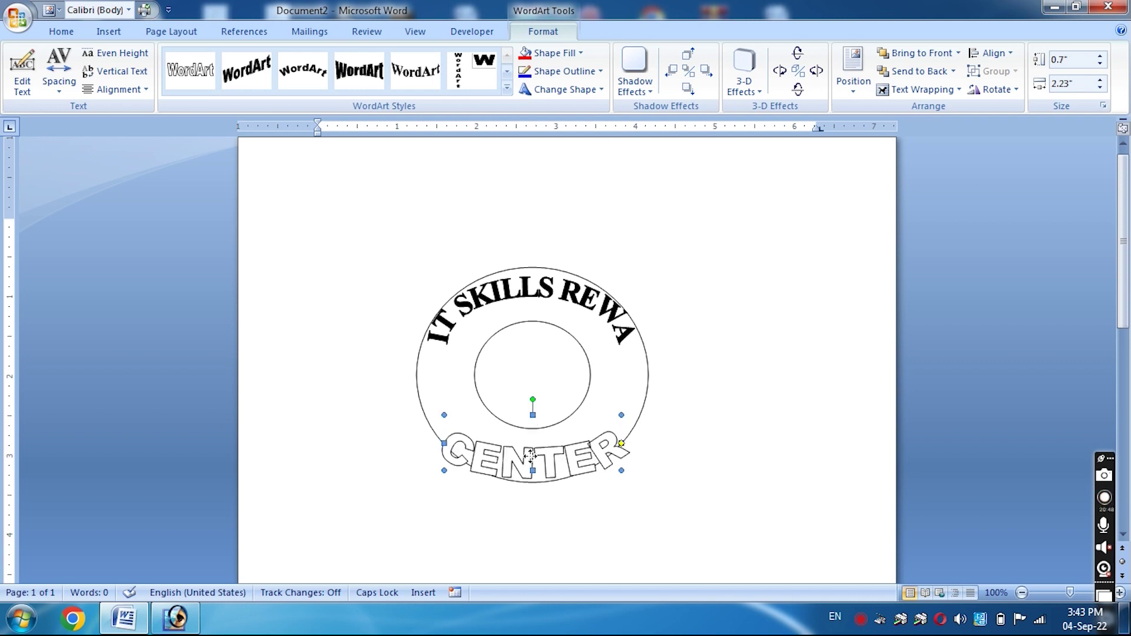
drag(531, 455, 534, 440)
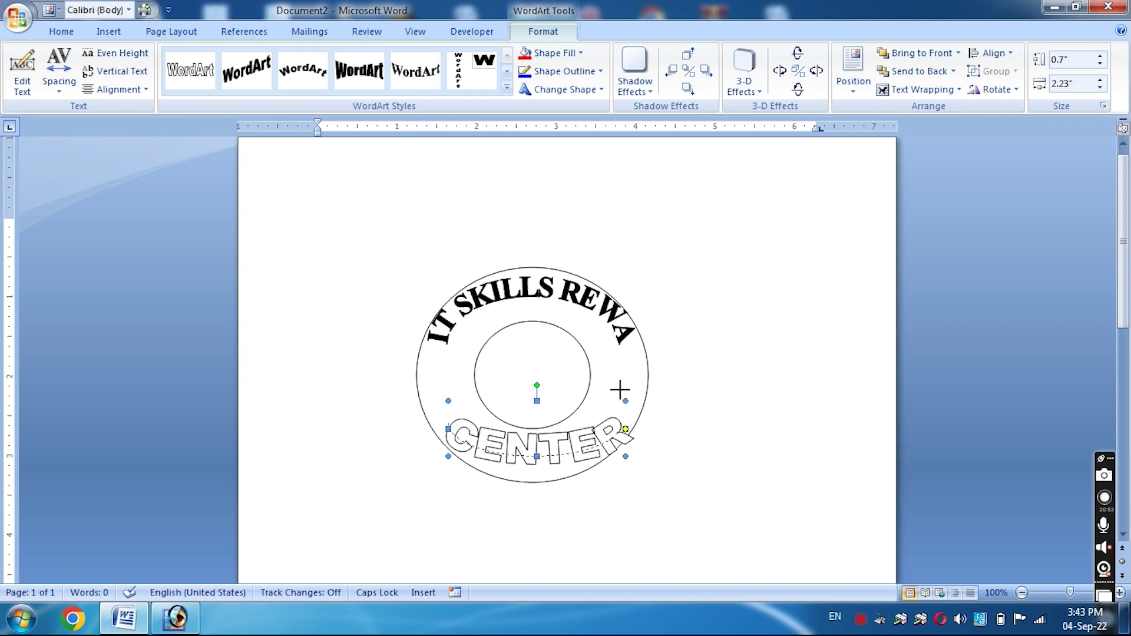
drag(625, 396, 622, 385)
click(652, 474)
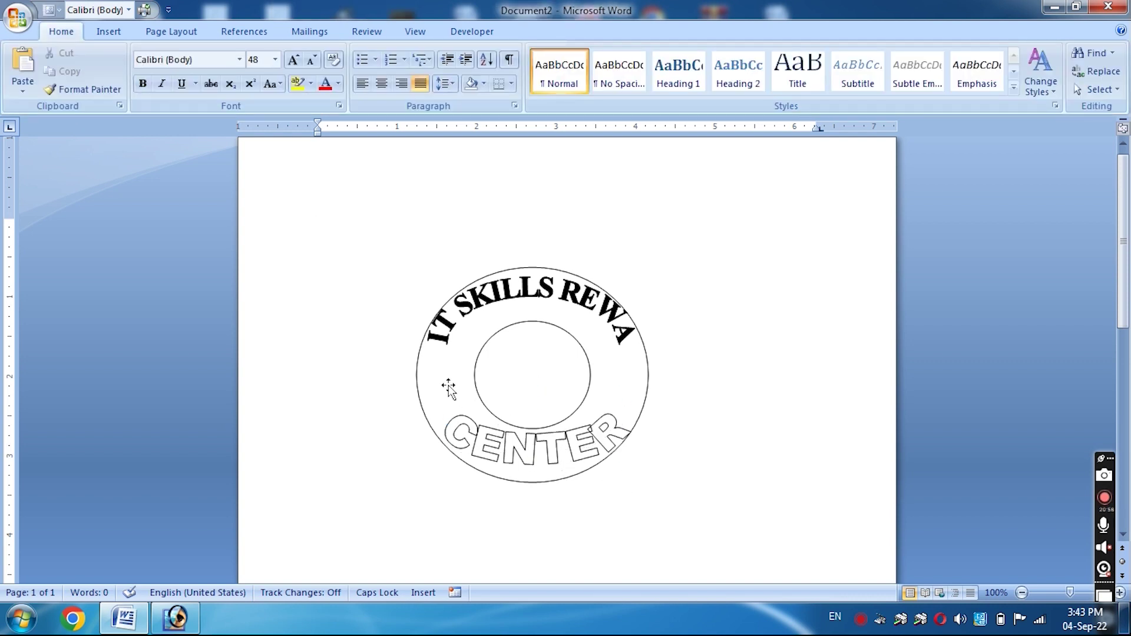
click(450, 386)
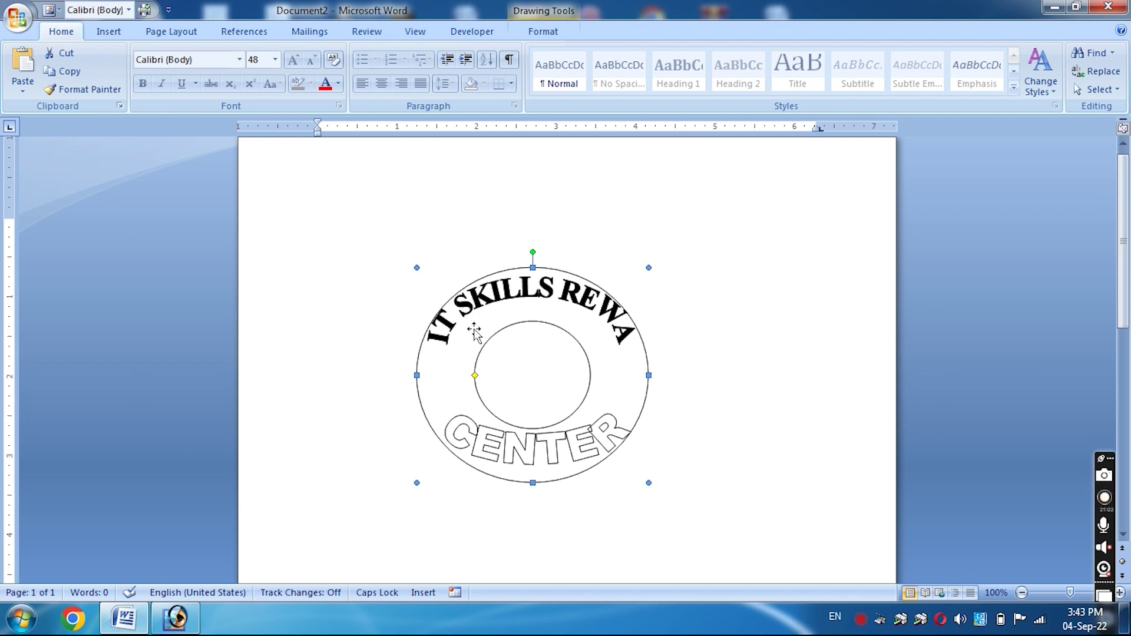
Draw a 0.65" by 0.53" five-point star on the ring's left side
click(114, 33)
click(249, 83)
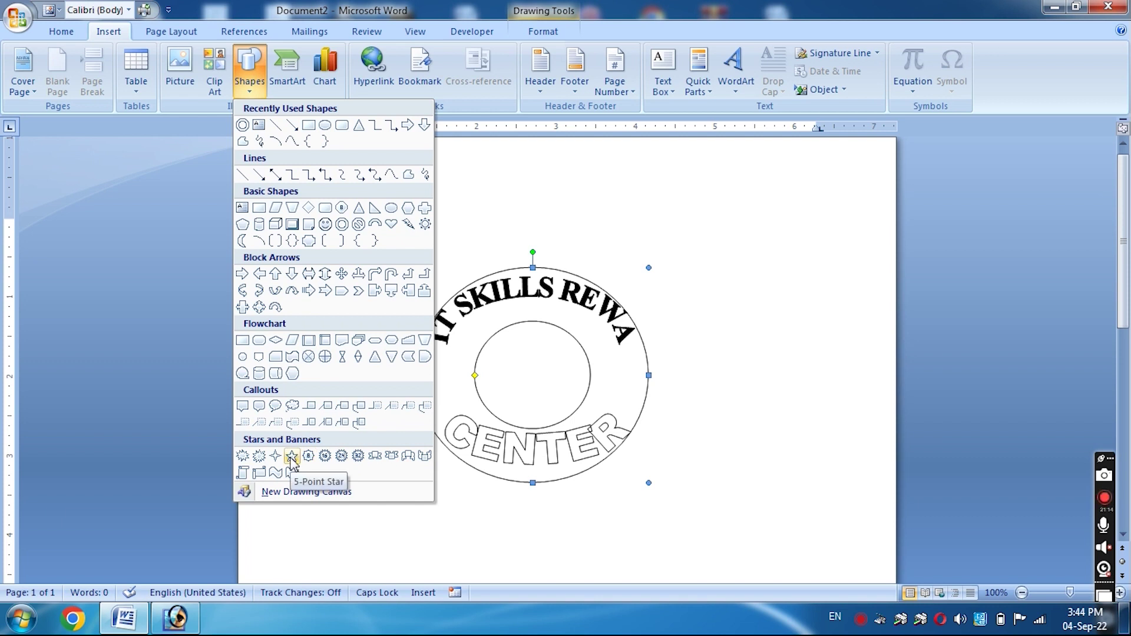
click(292, 459)
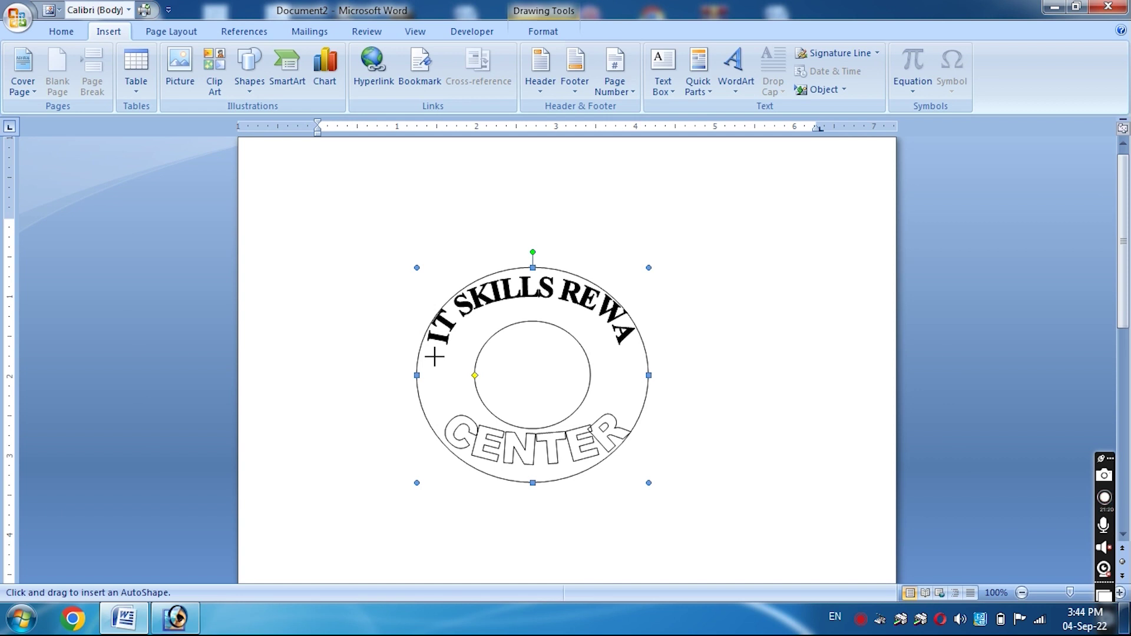
drag(434, 356, 477, 407)
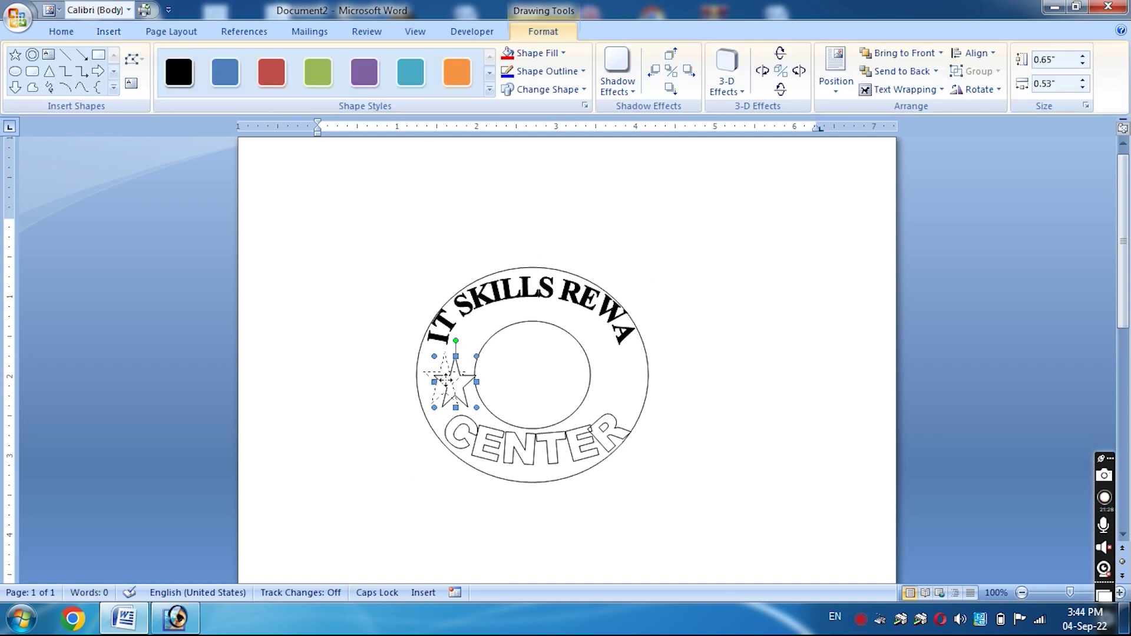
drag(457, 383, 447, 379)
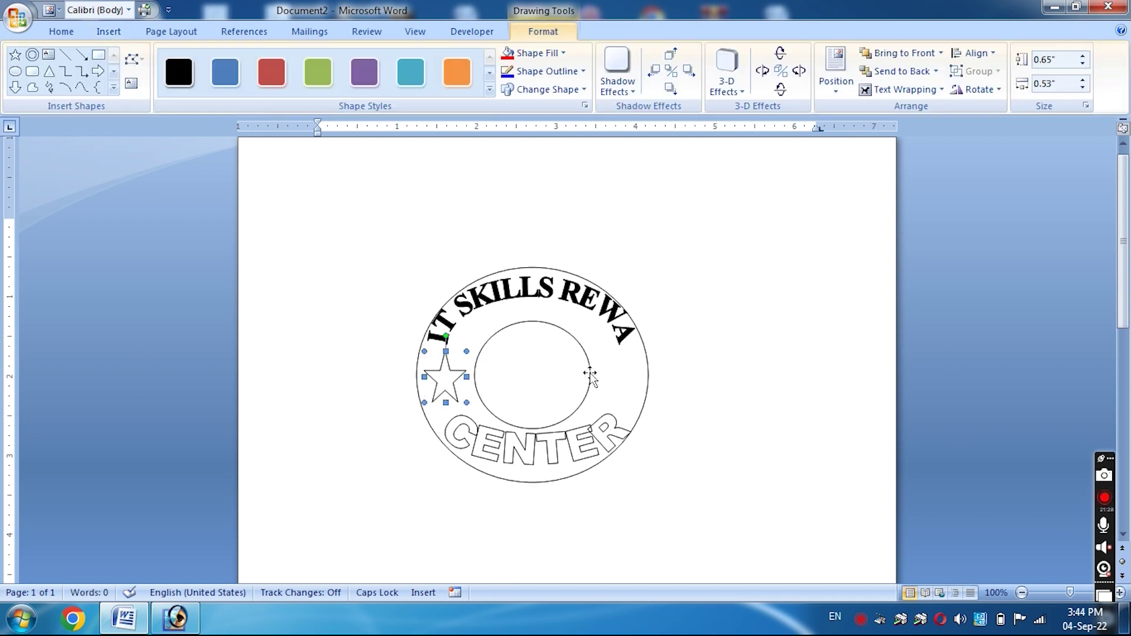
Place a copy of the star on the ring's right side and nudge the left star into position
click(611, 371)
click(446, 380)
mouse_move(451, 383)
mouse_down()
mouse_move(622, 379)
mouse_move(458, 389)
mouse_up()
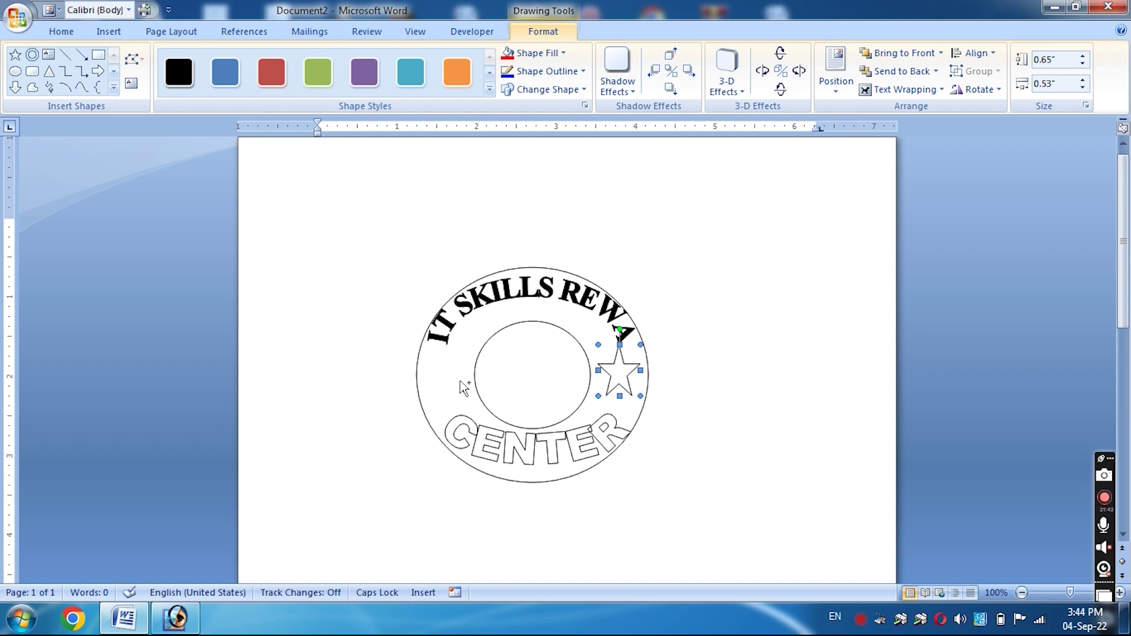
drag(458, 389, 453, 388)
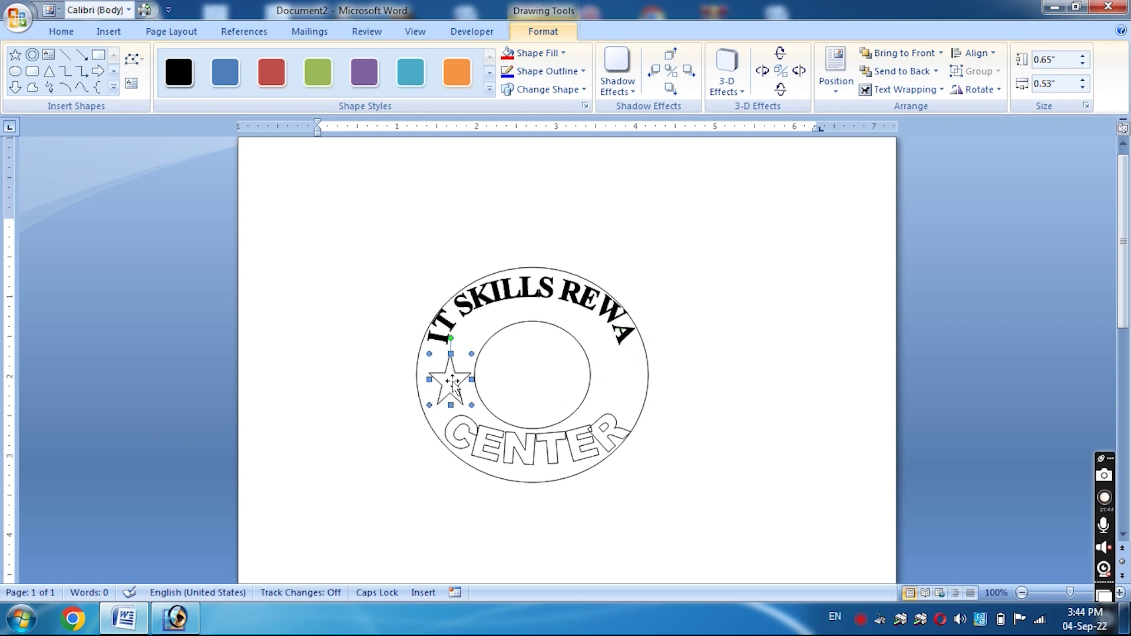
drag(455, 388, 624, 381)
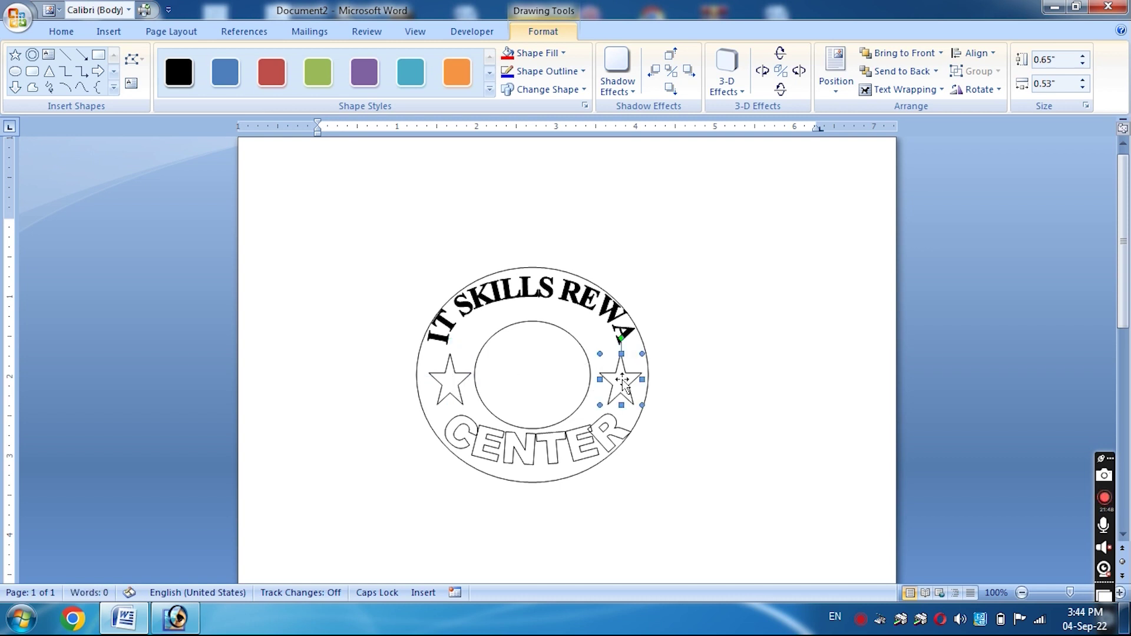
click(700, 403)
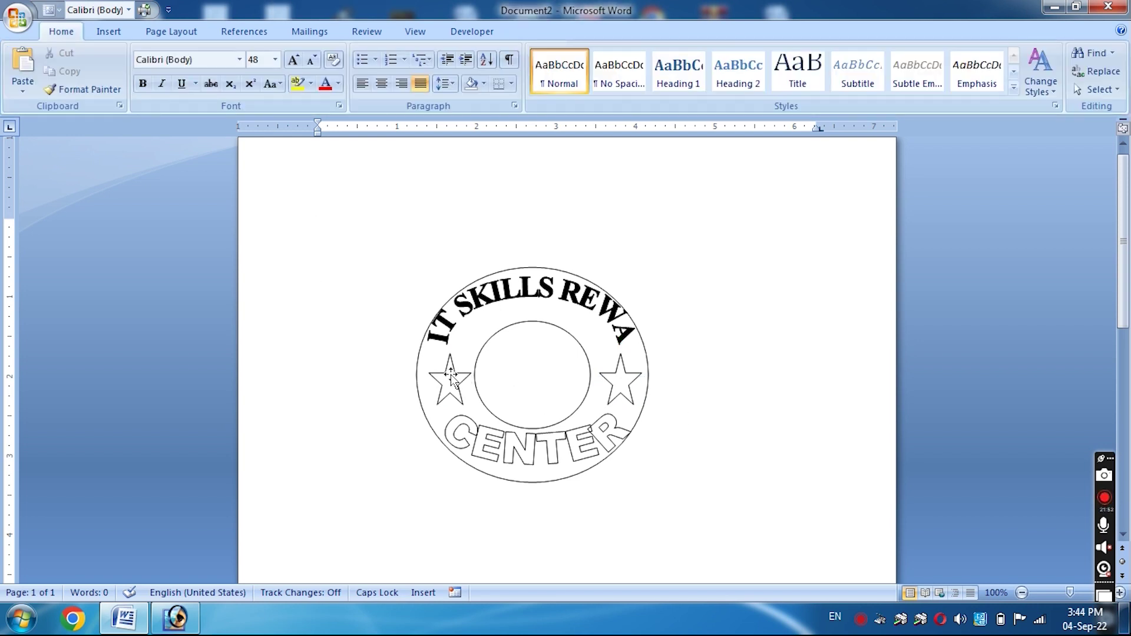
click(452, 377)
drag(449, 372, 443, 371)
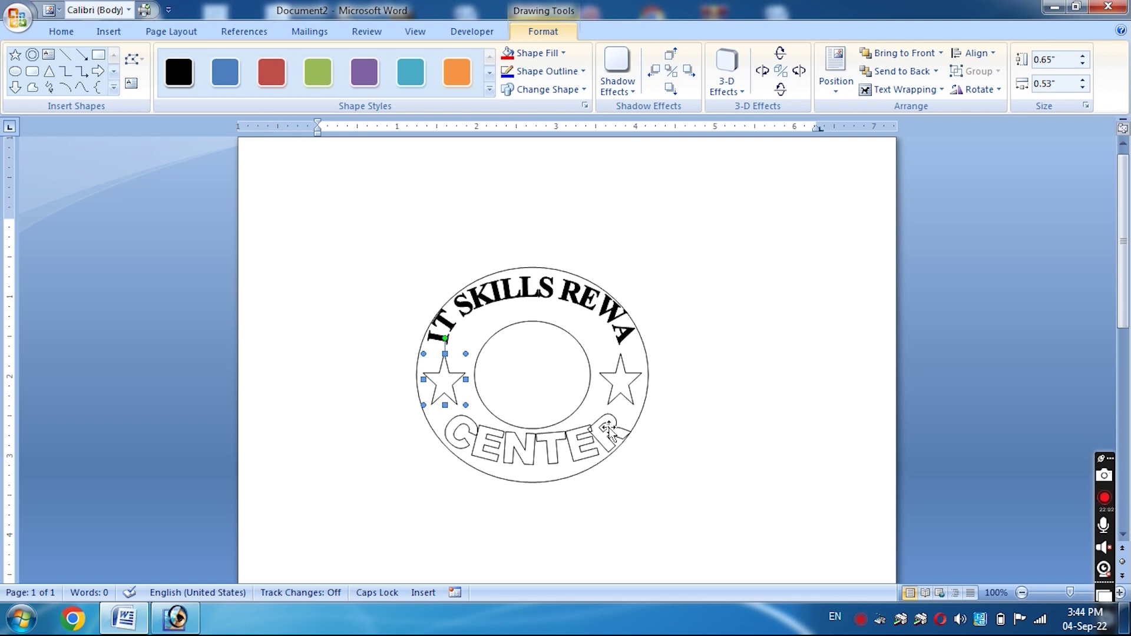
click(627, 380)
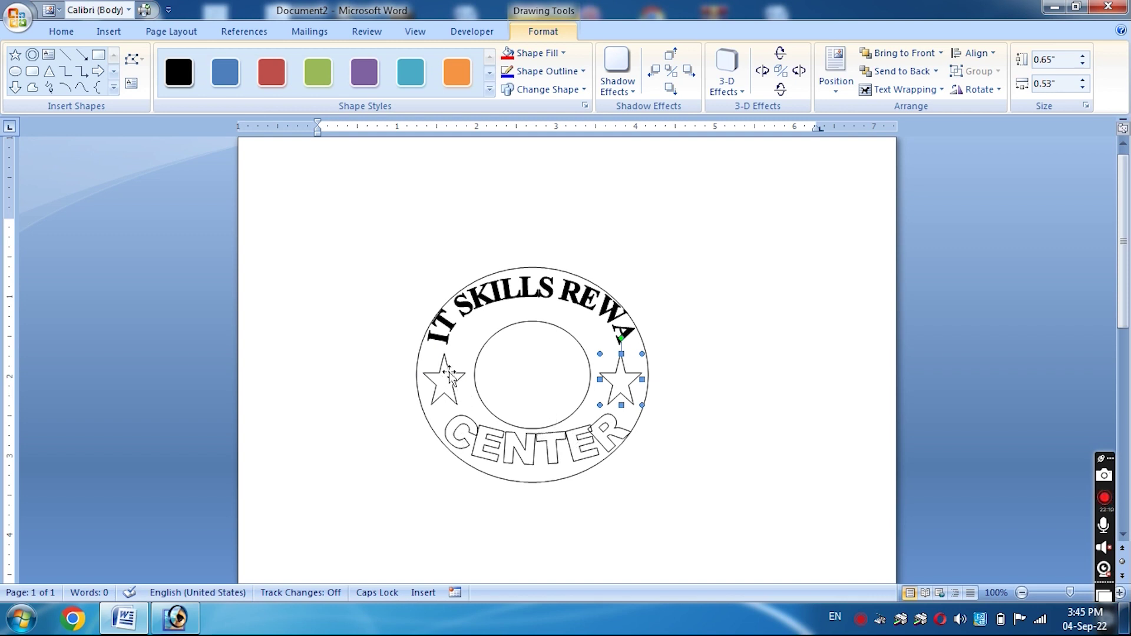
click(498, 293)
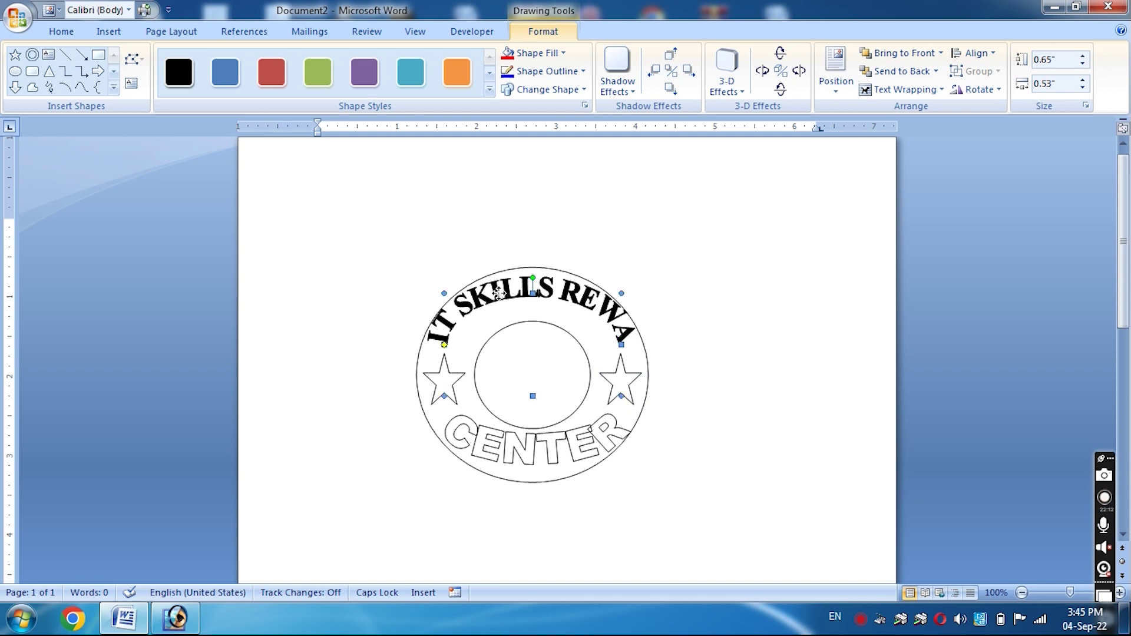
Stretch the outer circle slightly upward and fill the ring yellow
key(Escape)
click(512, 290)
click(518, 266)
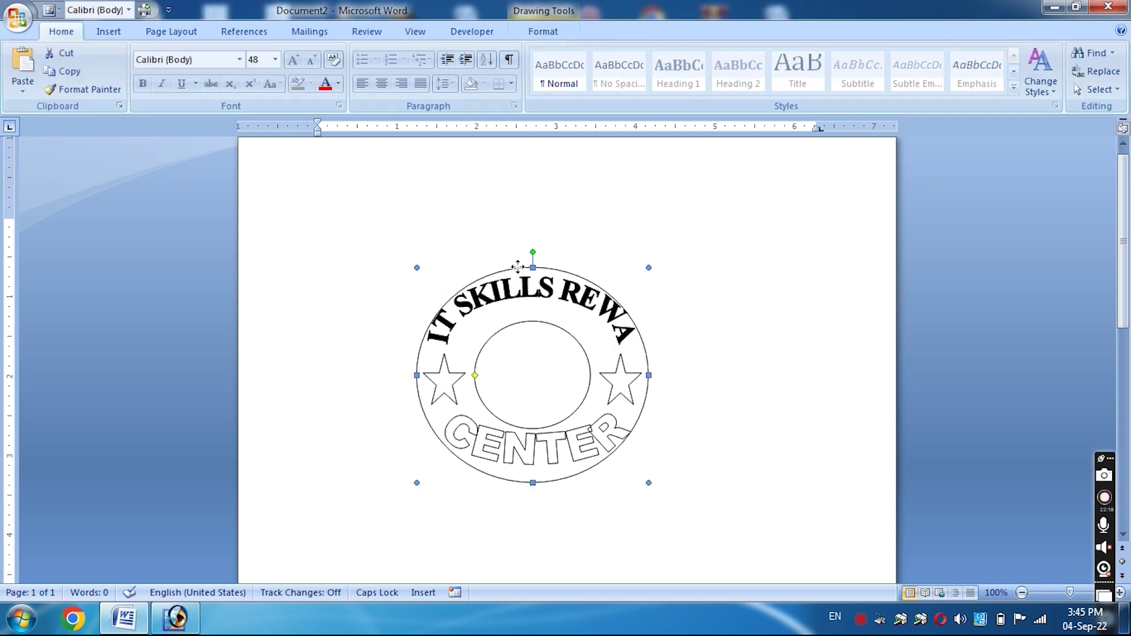
drag(533, 268, 531, 263)
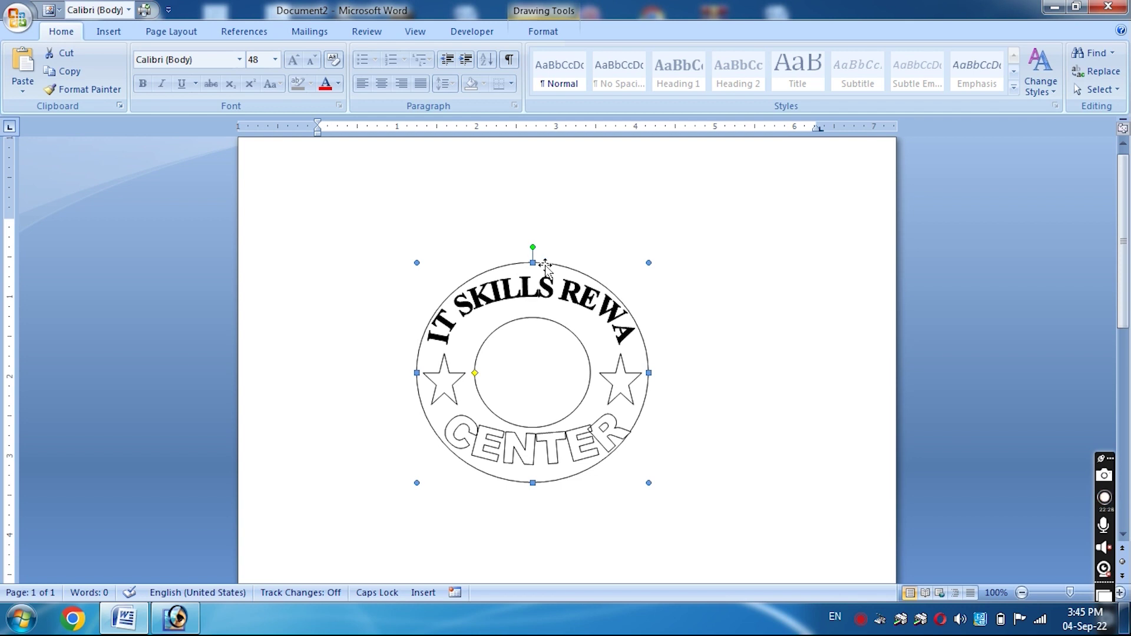
double_click(545, 265)
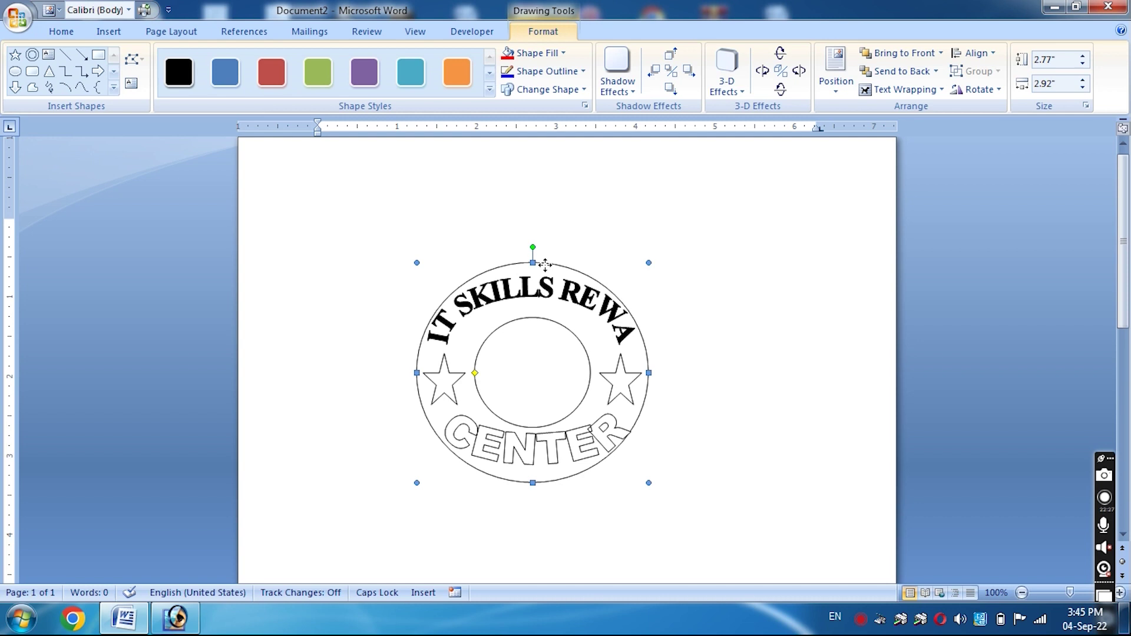
click(547, 54)
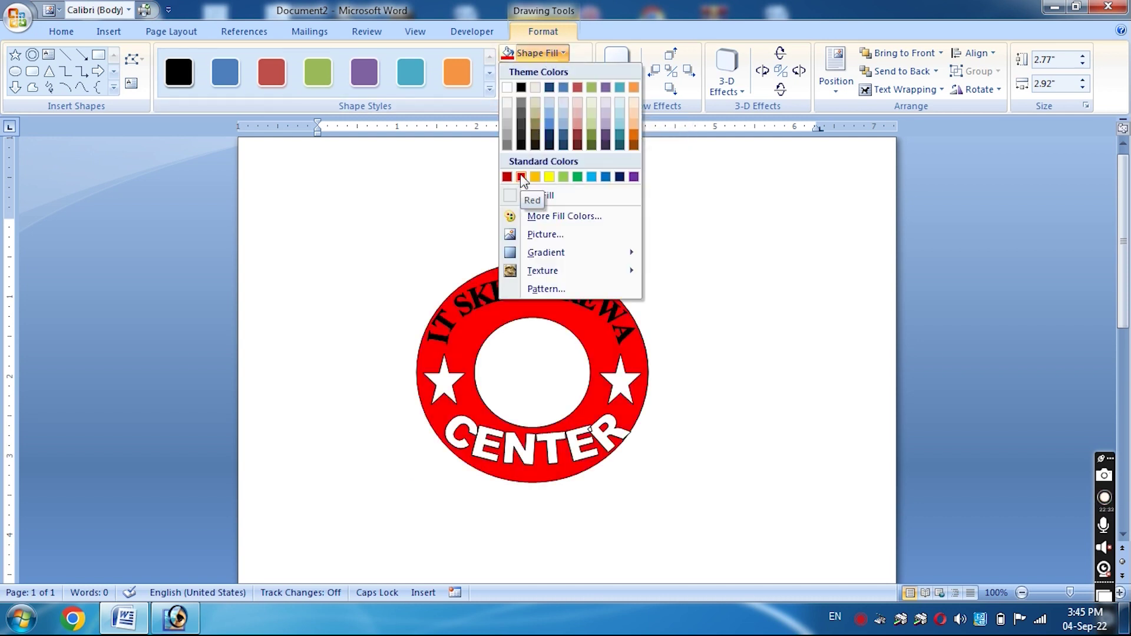
click(550, 179)
Fill the left and right stars green
click(436, 395)
click(554, 54)
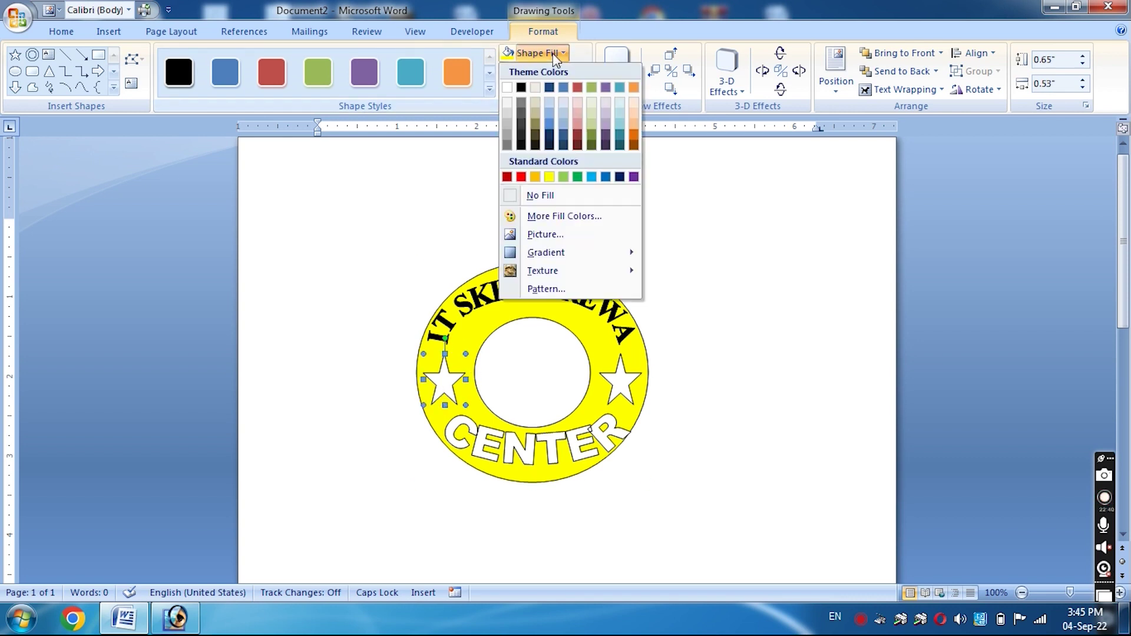
click(577, 177)
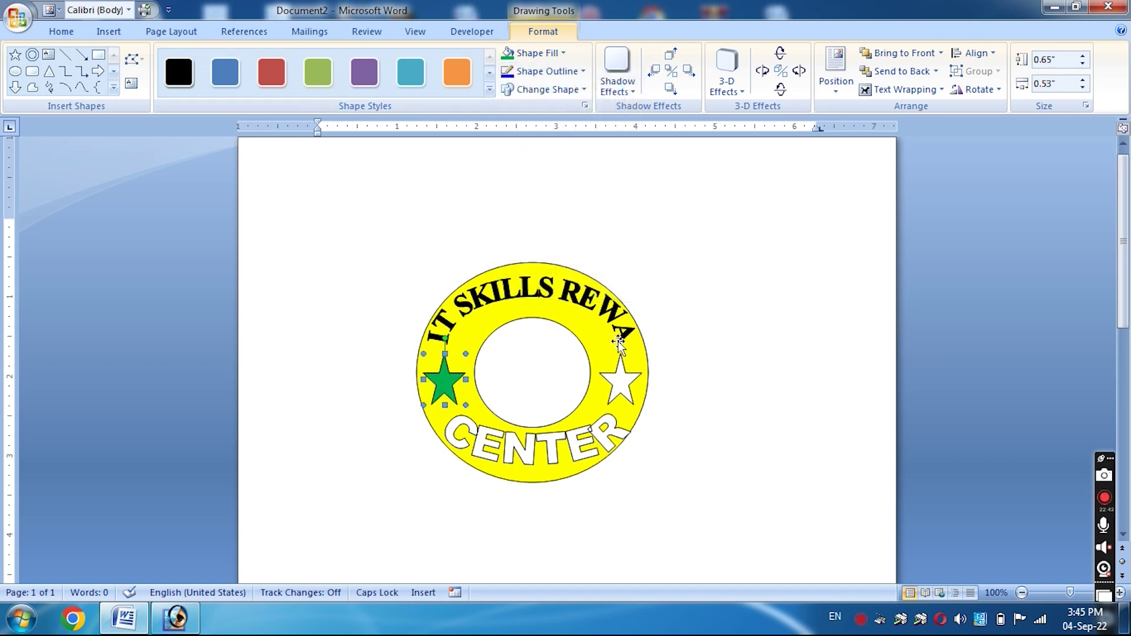
click(622, 377)
click(550, 55)
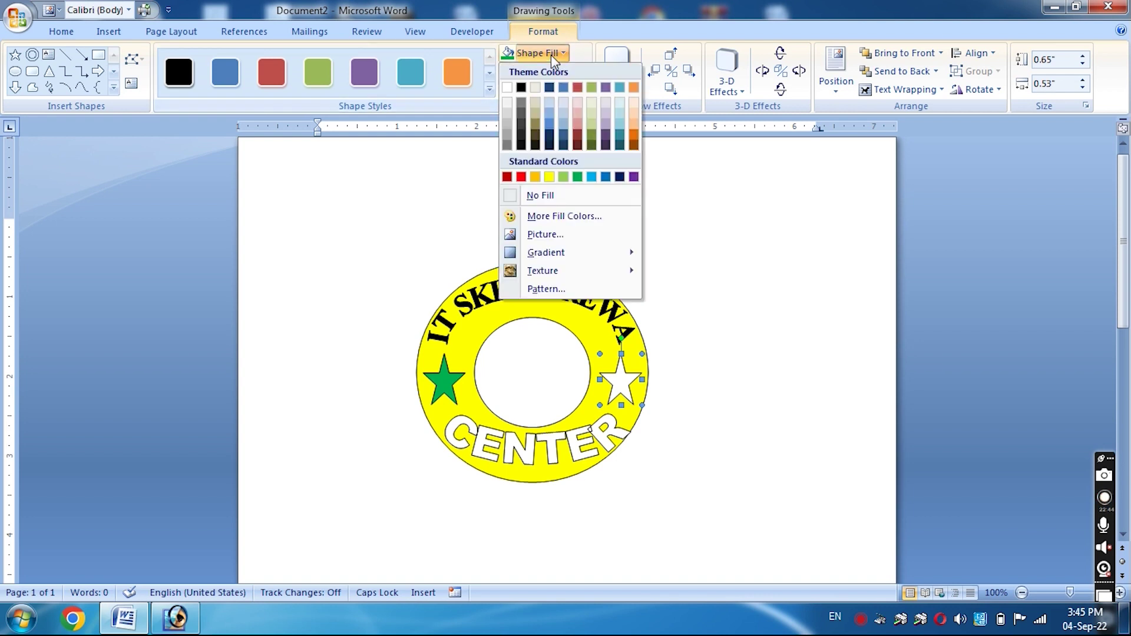
click(578, 177)
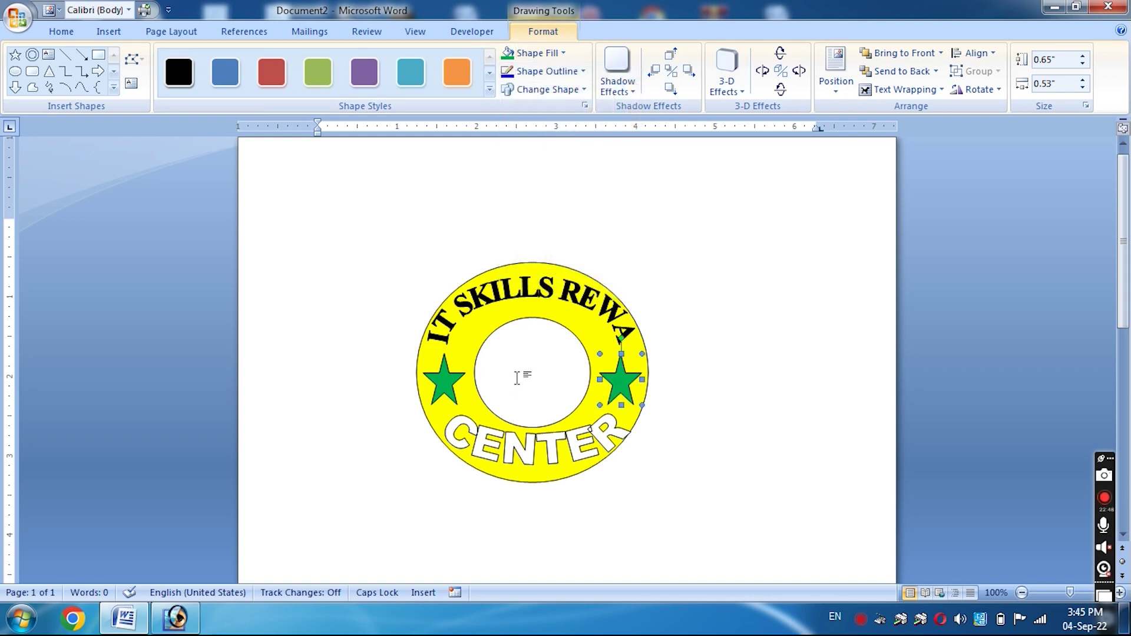
click(518, 450)
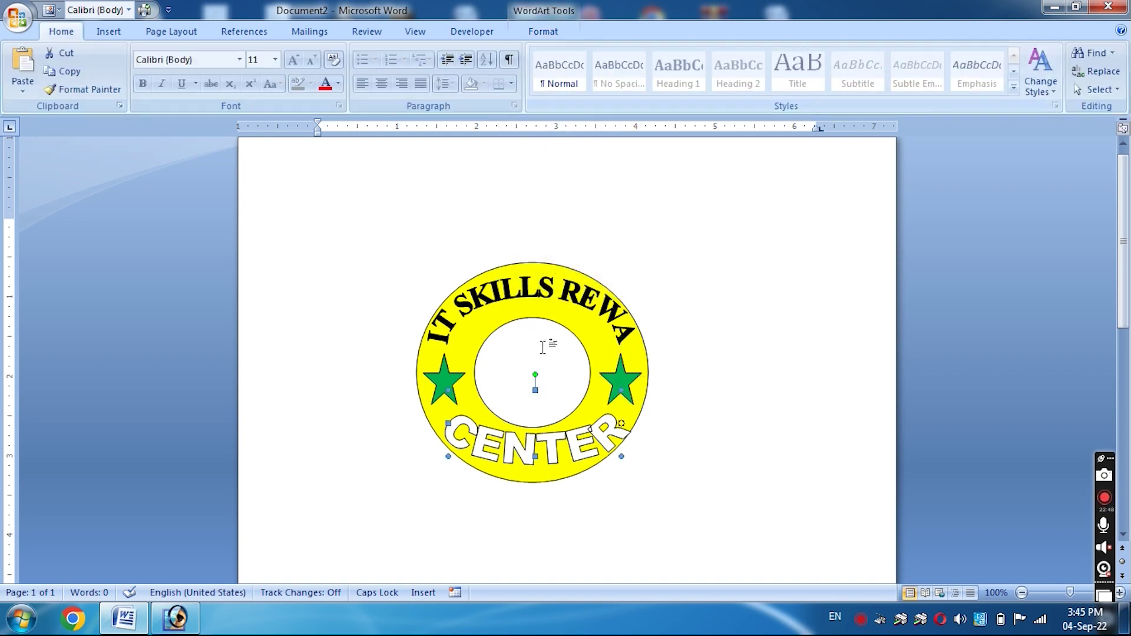
Fill the CENTER lettering light blue
double_click(523, 433)
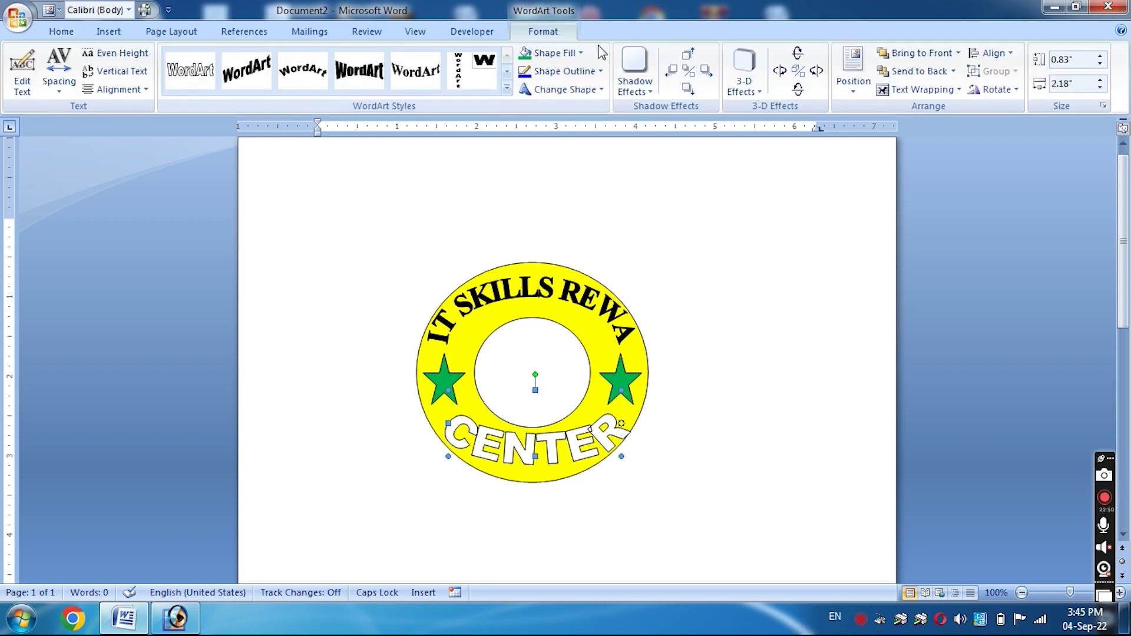
click(567, 54)
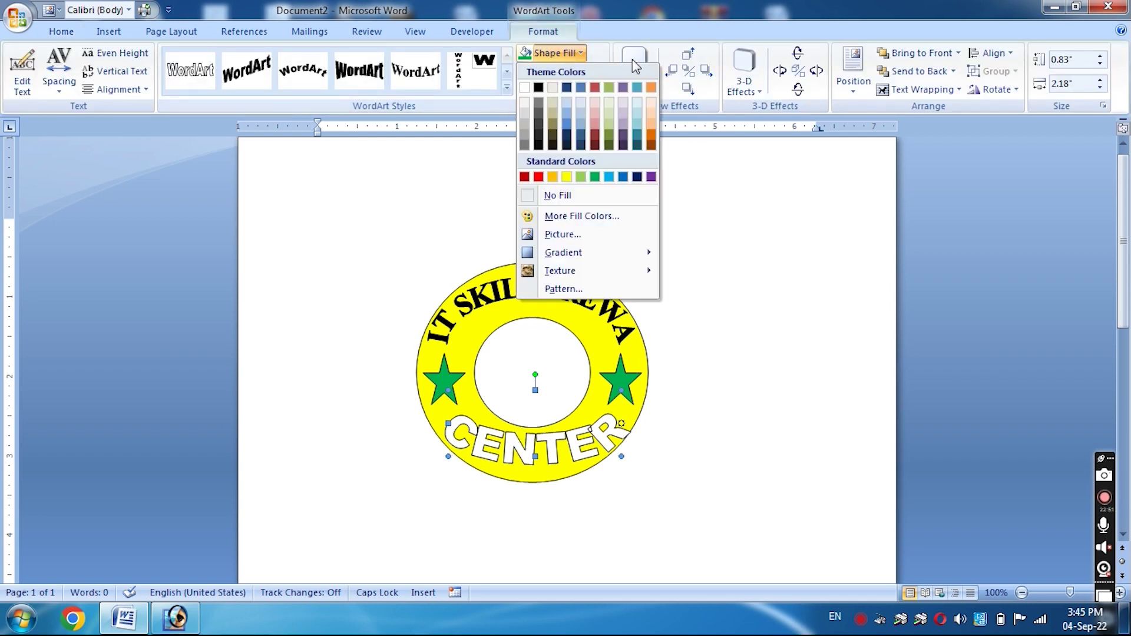
click(610, 177)
Fill the IT SKILLS REWA lettering red and nudge its arc into place
click(512, 298)
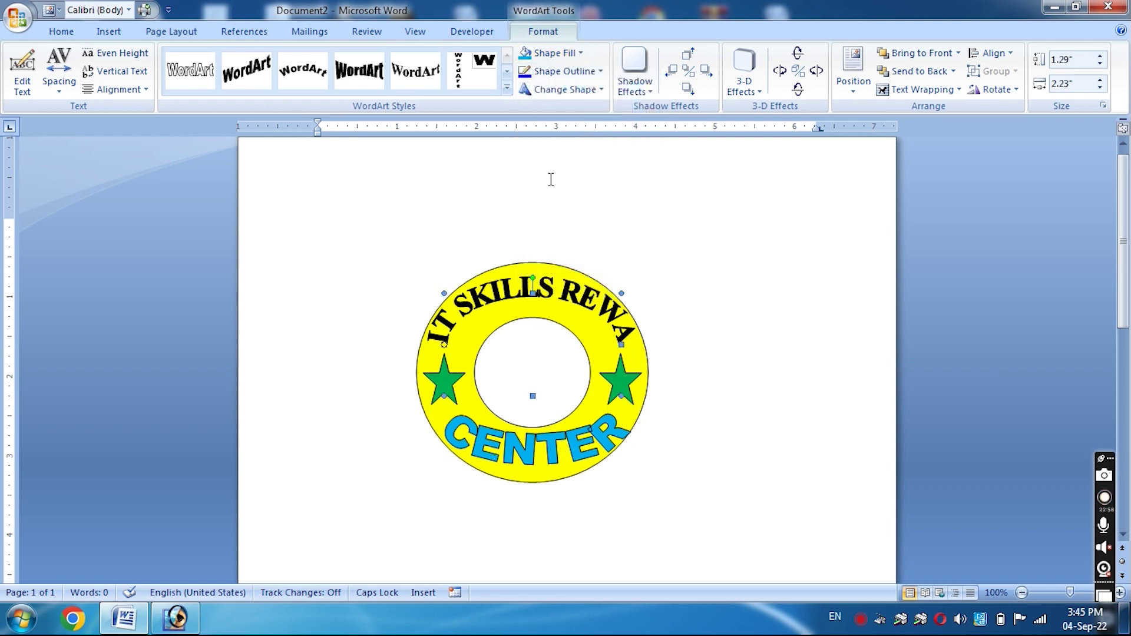
click(575, 53)
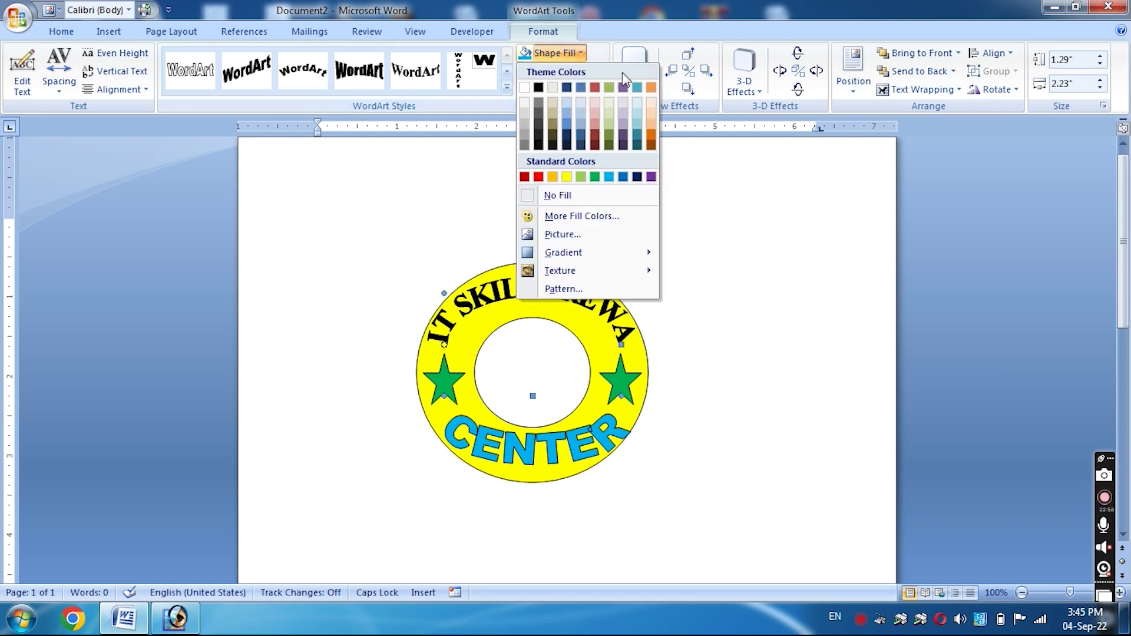
click(538, 177)
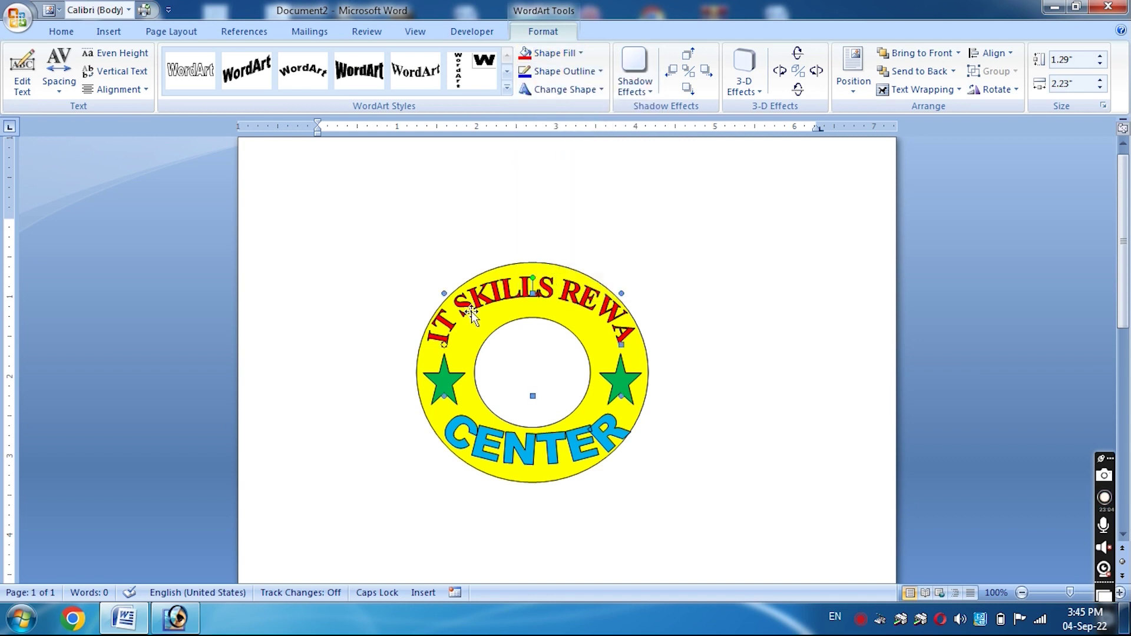
drag(474, 307, 480, 307)
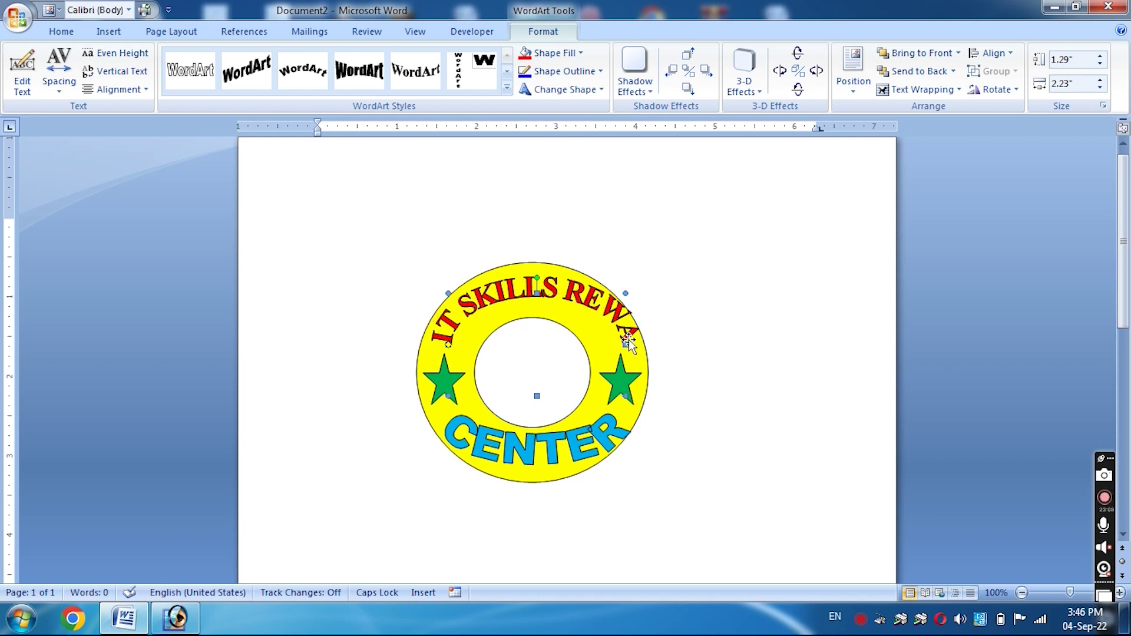
click(607, 283)
Enlarge the yellow ring slightly up and to the right with its sizing handles
drag(651, 264, 654, 262)
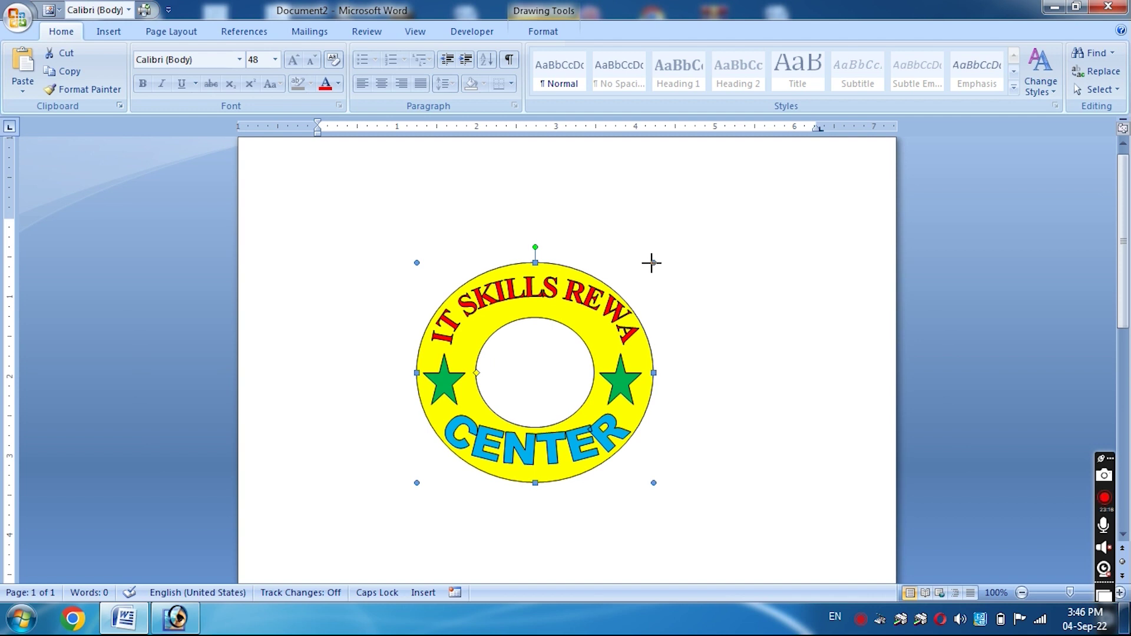
drag(651, 263, 659, 257)
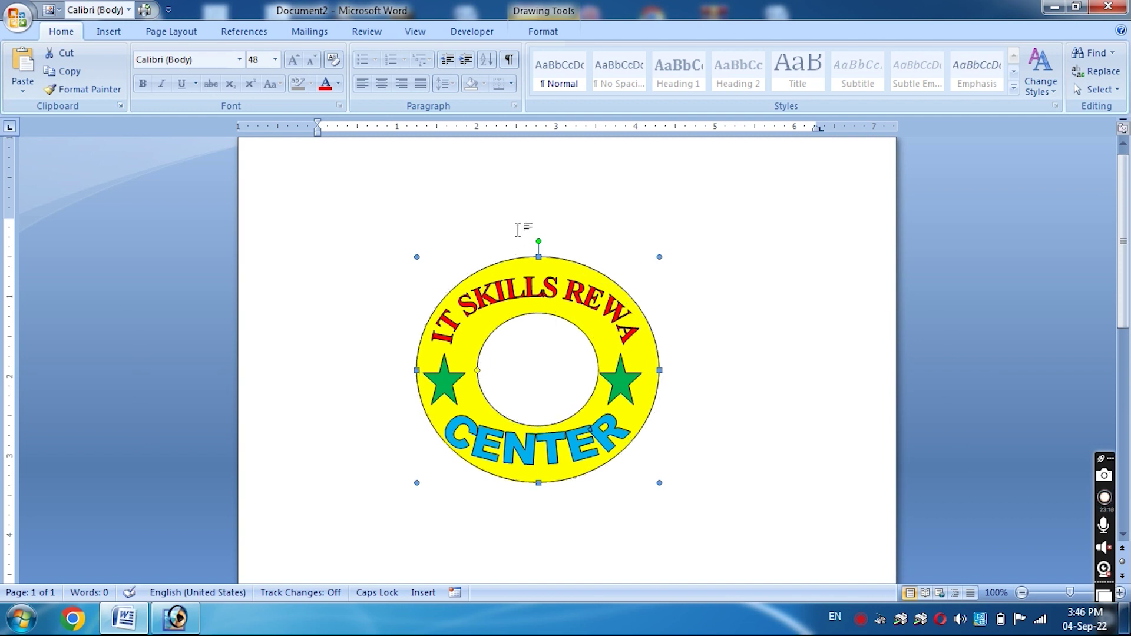
drag(538, 257, 538, 261)
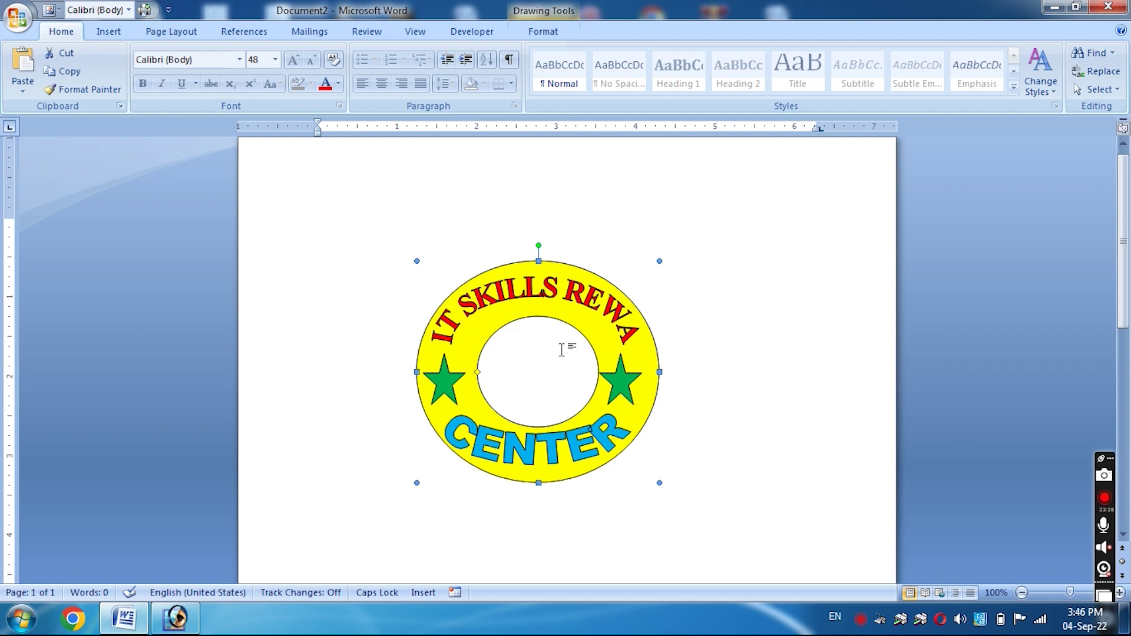
Stretch the IT SKILLS REWA arc slightly taller to follow the enlarged ring
click(563, 350)
click(536, 288)
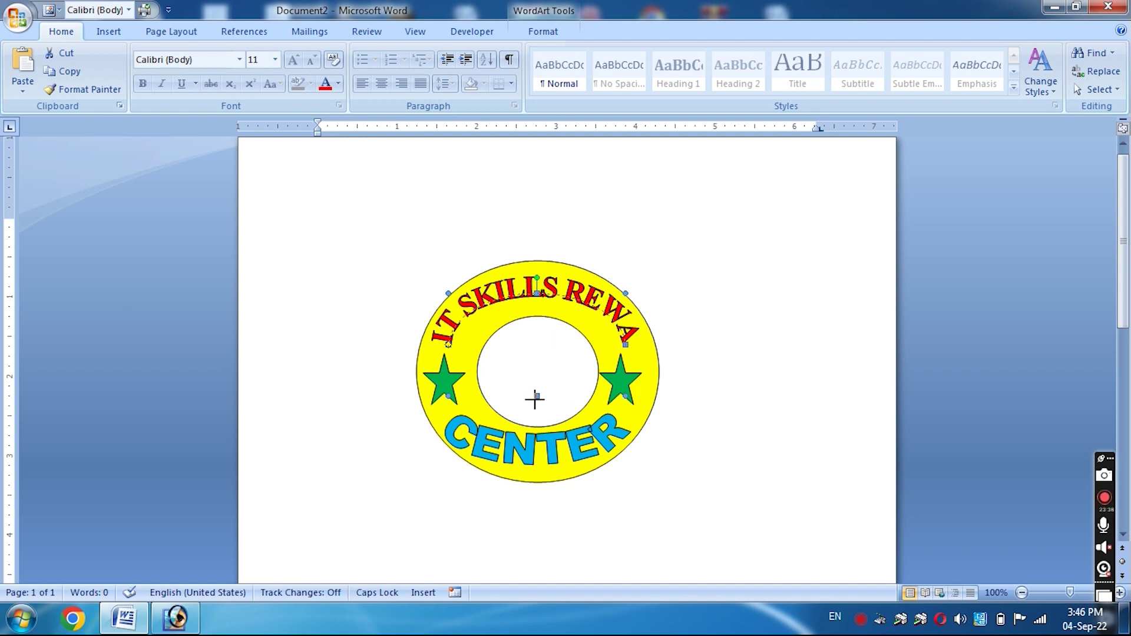
drag(535, 399, 536, 401)
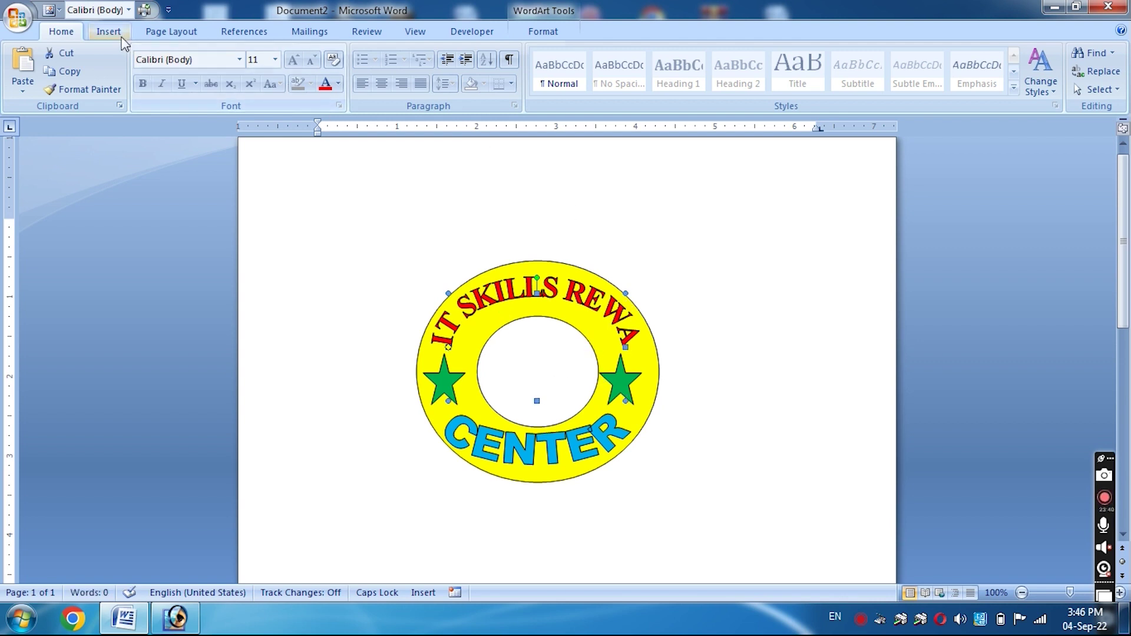
Search clip art for COMPUTER and insert the woman-at-a-computer picture, deleting the extra copy
click(119, 34)
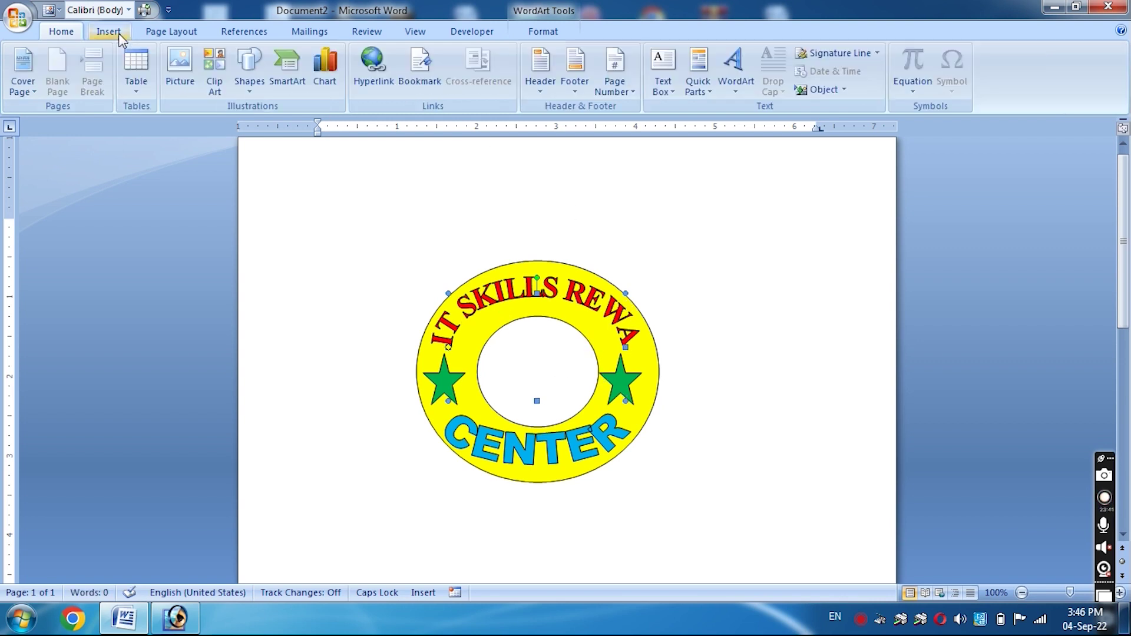
click(219, 79)
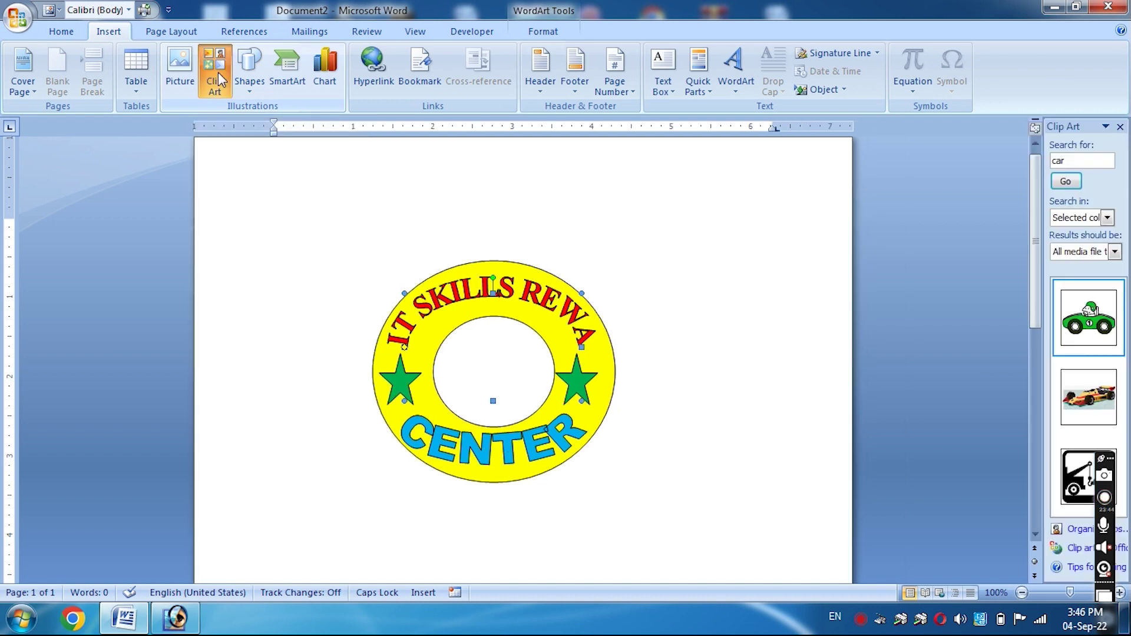
click(1078, 164)
text(COMPUTER)
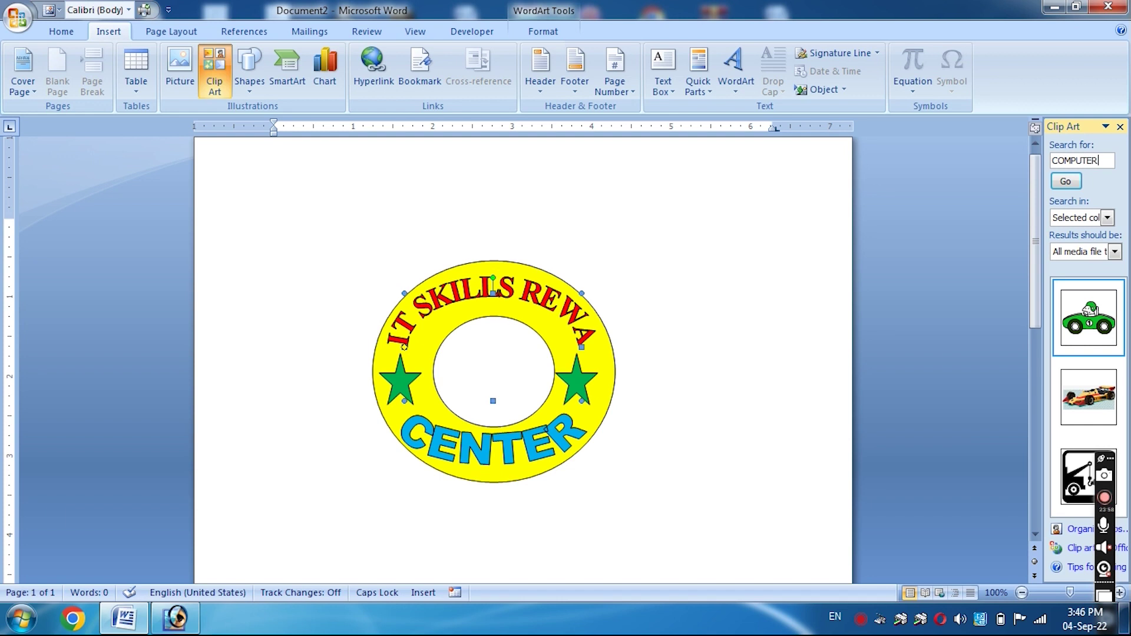
click(1065, 181)
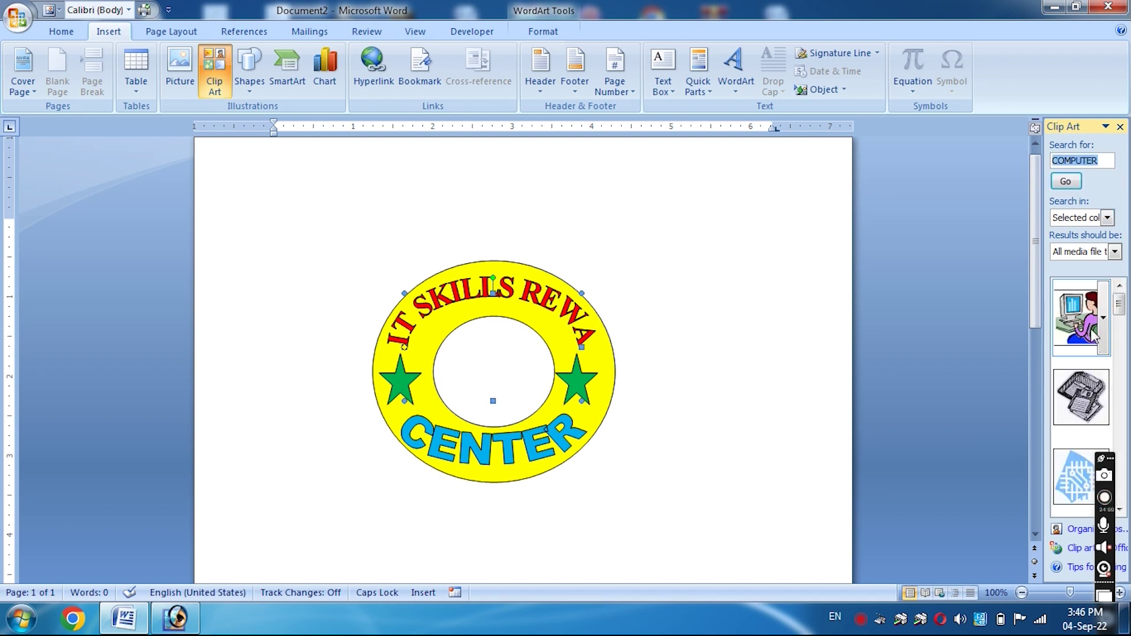
double_click(1079, 318)
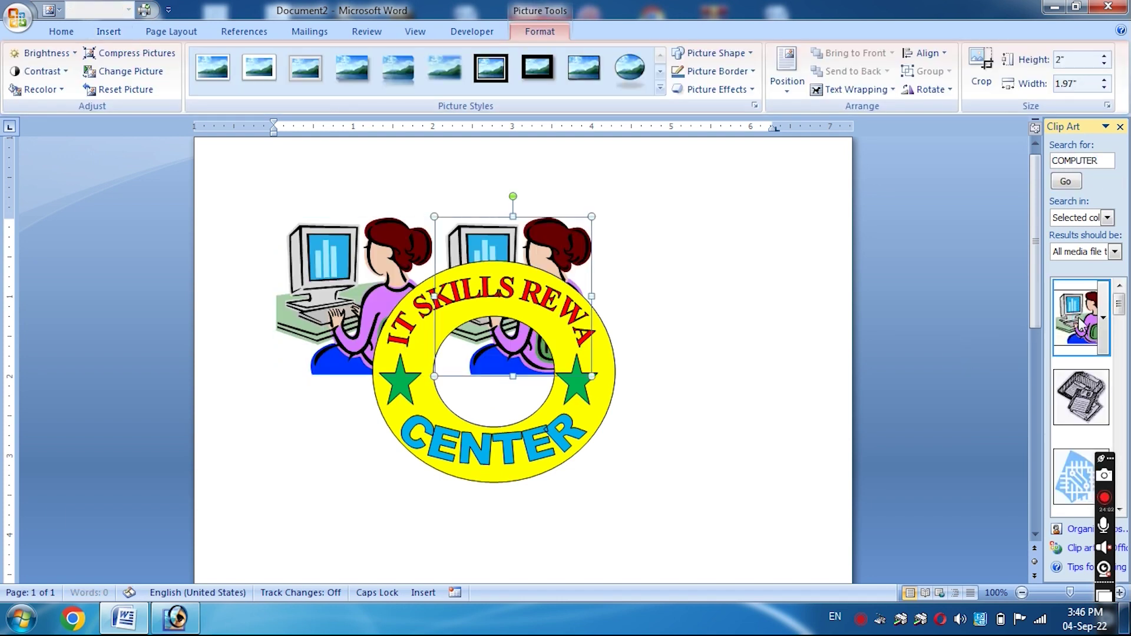
key(Delete)
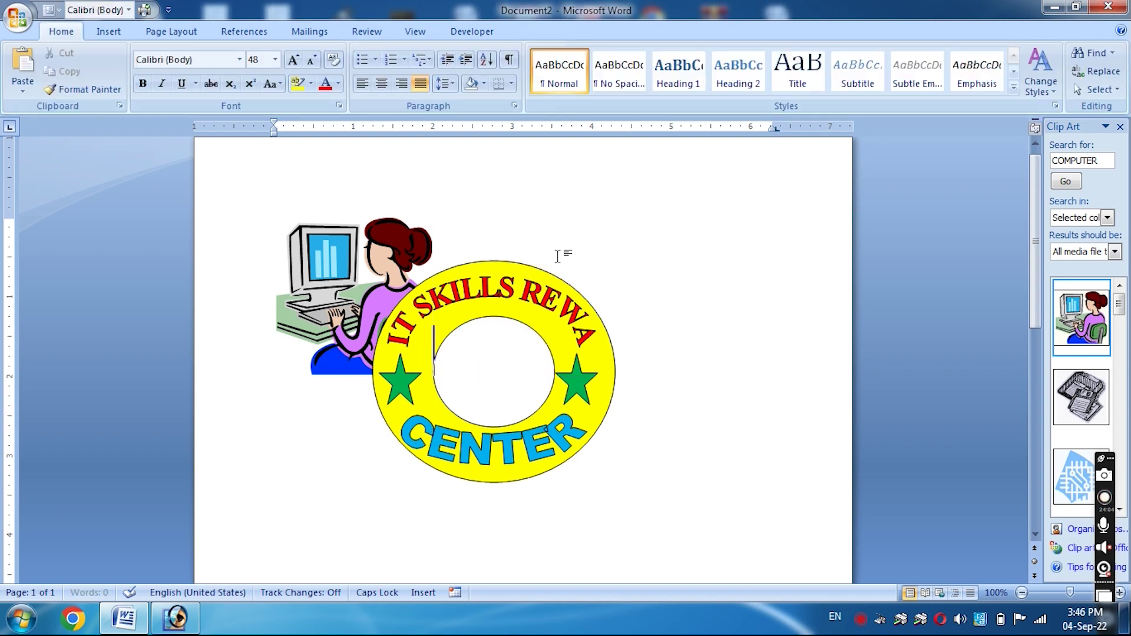
Float the computer clip art in front of text, shrunk and placed in the ring's centre
click(349, 280)
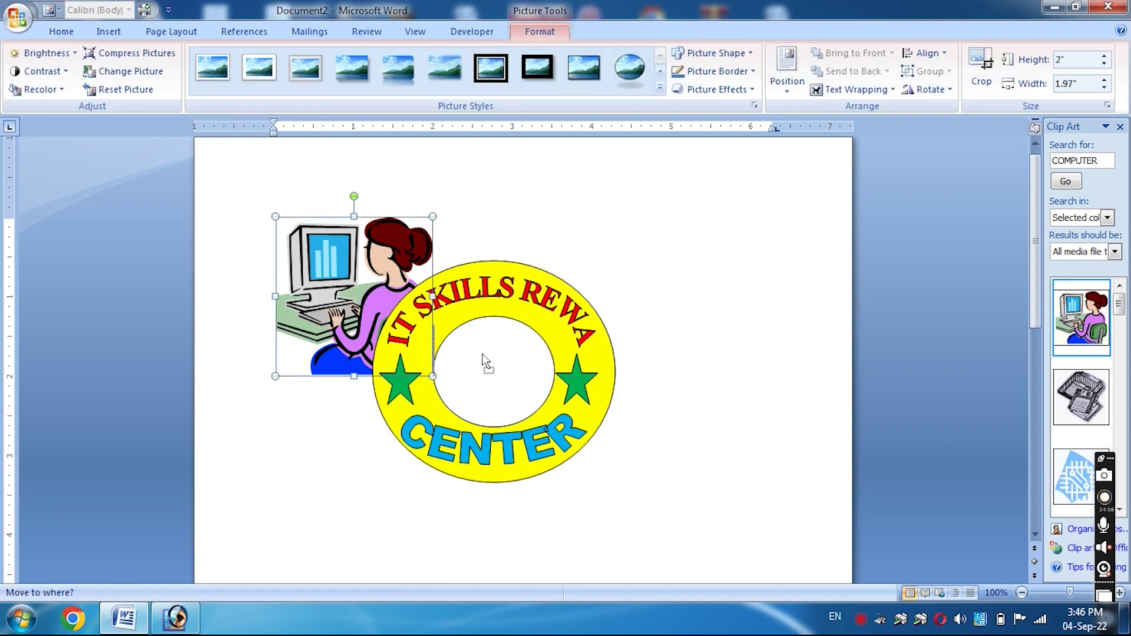
click(874, 89)
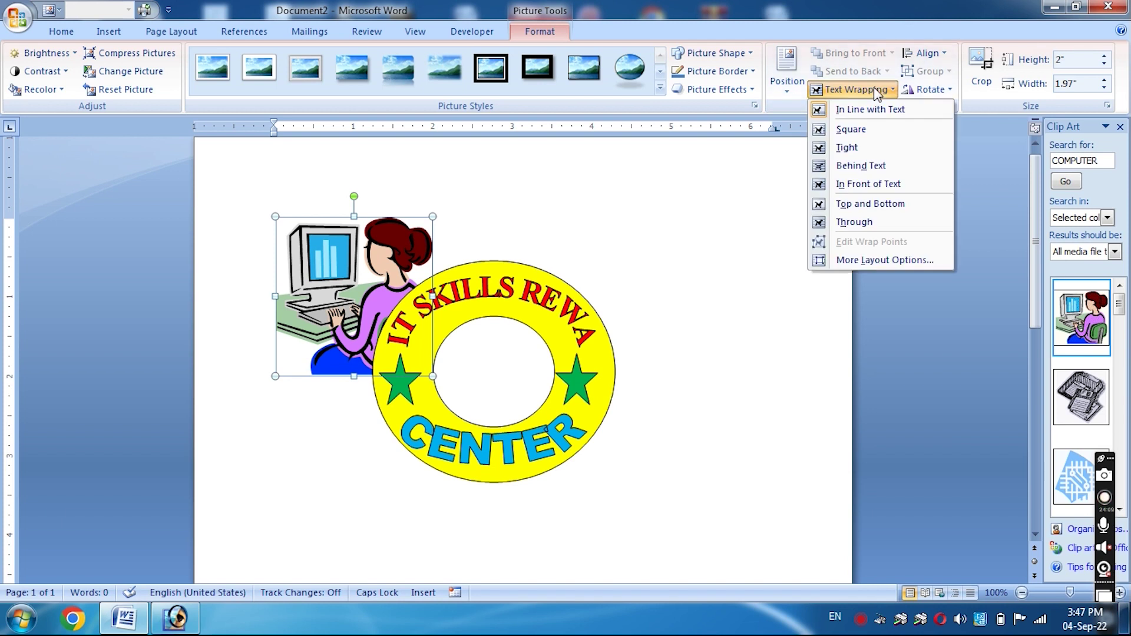
click(882, 183)
drag(367, 271, 497, 331)
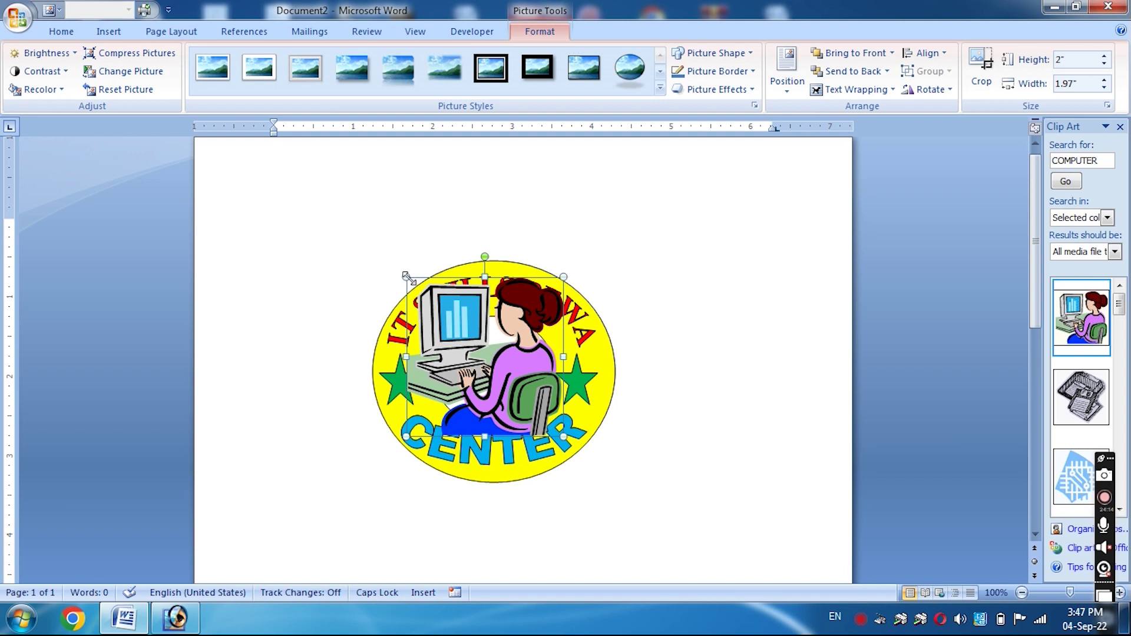
drag(407, 277, 488, 345)
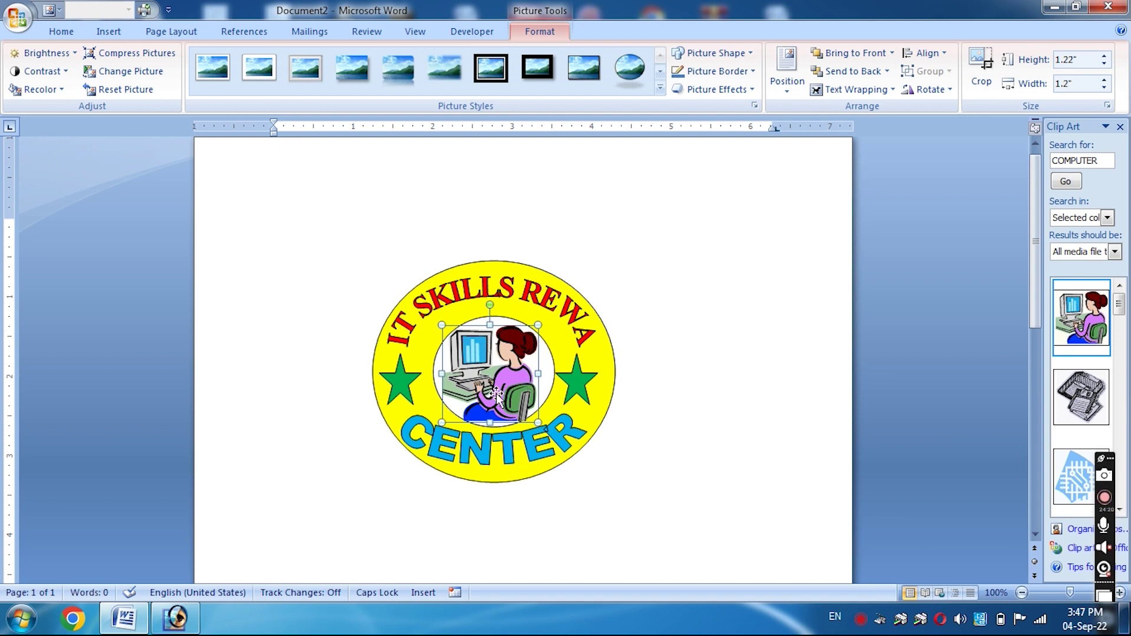
drag(442, 422, 449, 415)
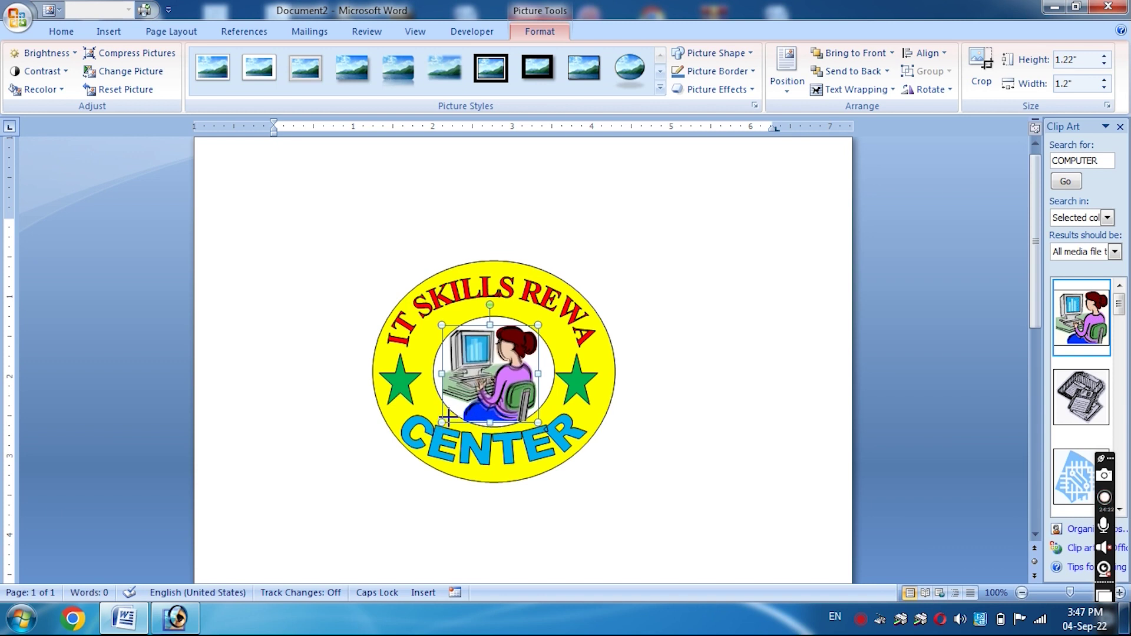
Add a new line above the logo and move the yellow ring upward
click(768, 461)
key(Return)
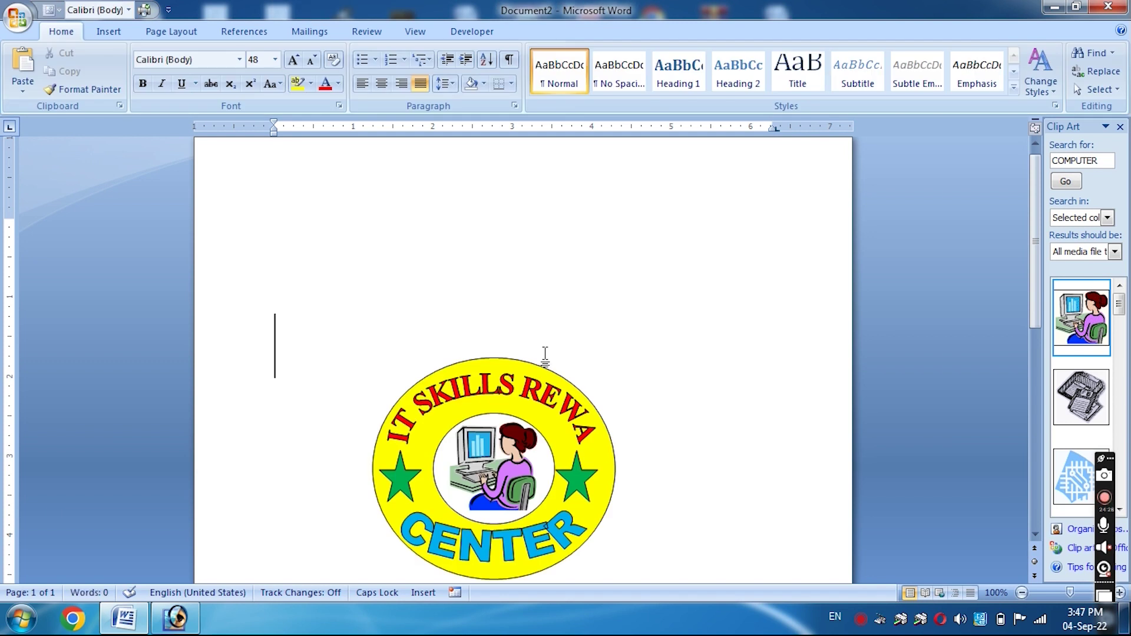
drag(512, 372, 516, 283)
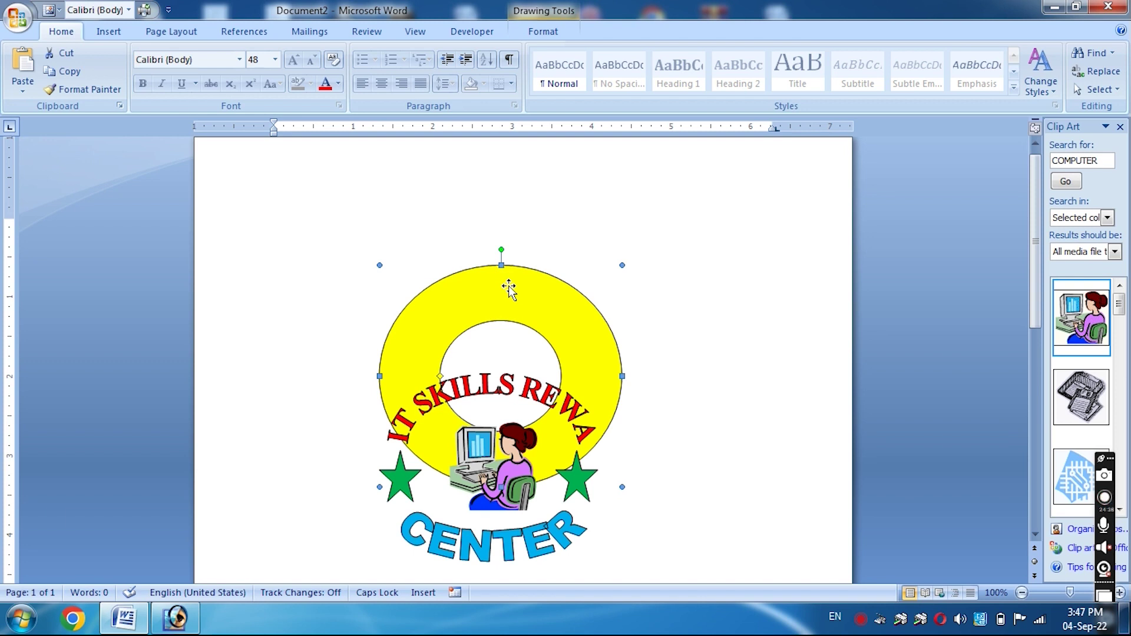
key(ctrl+z)
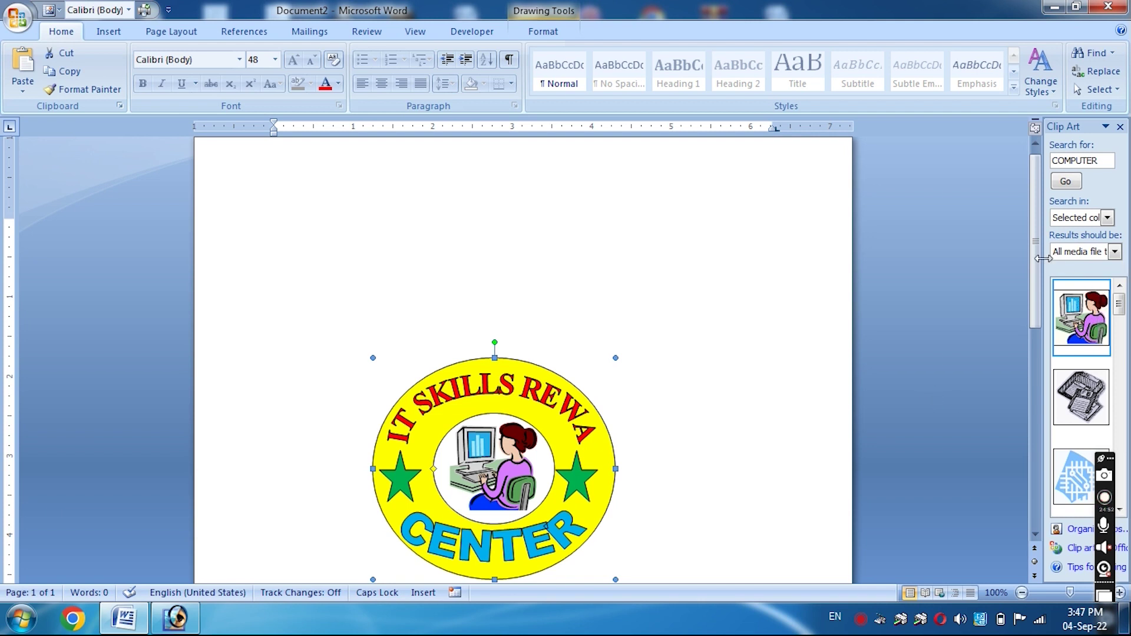
drag(1035, 242, 1035, 281)
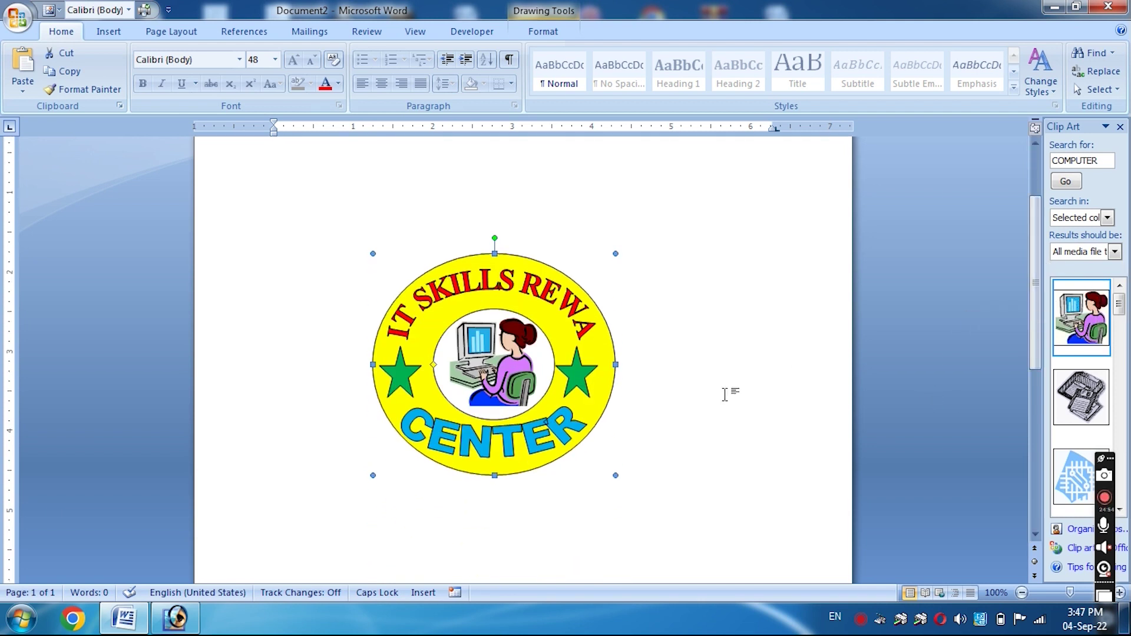
click(677, 379)
click(108, 32)
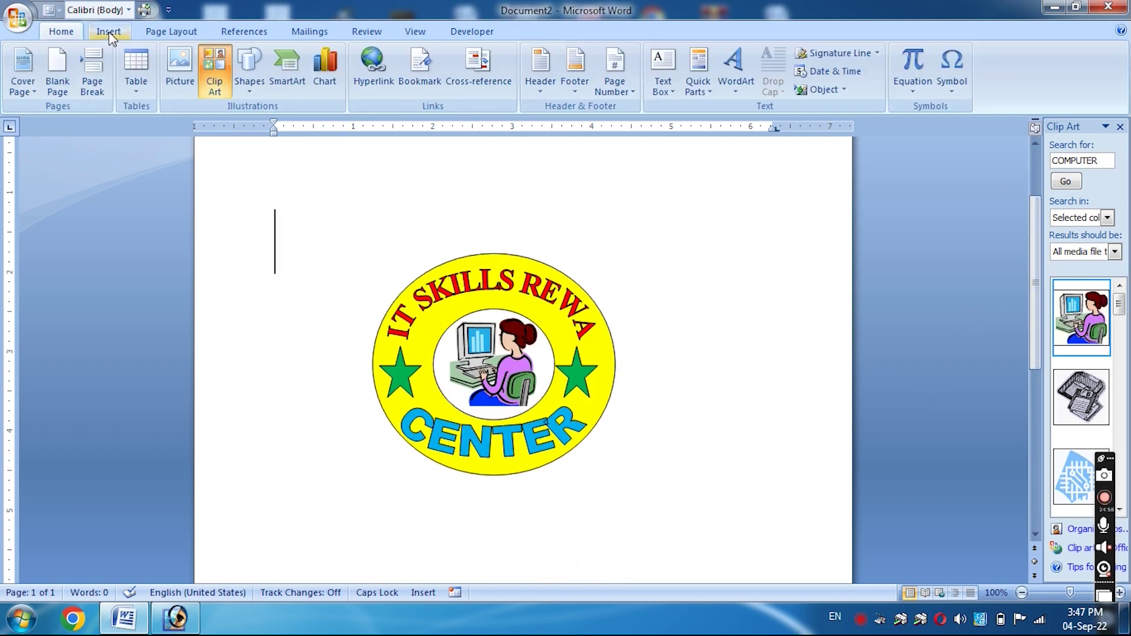
click(248, 73)
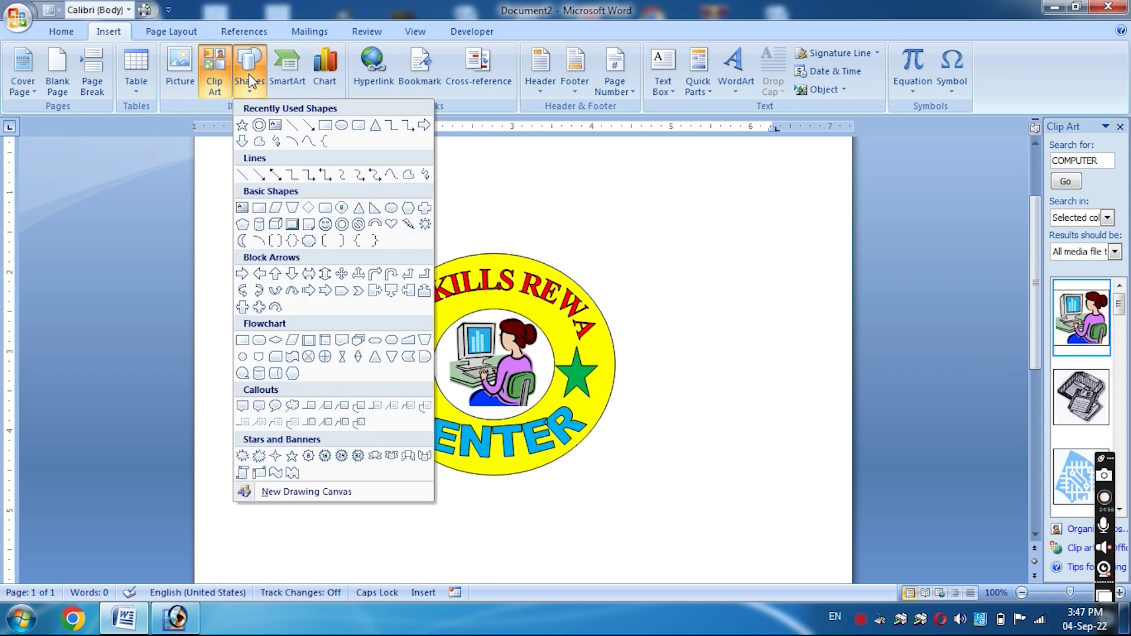
click(249, 73)
click(249, 73)
click(248, 73)
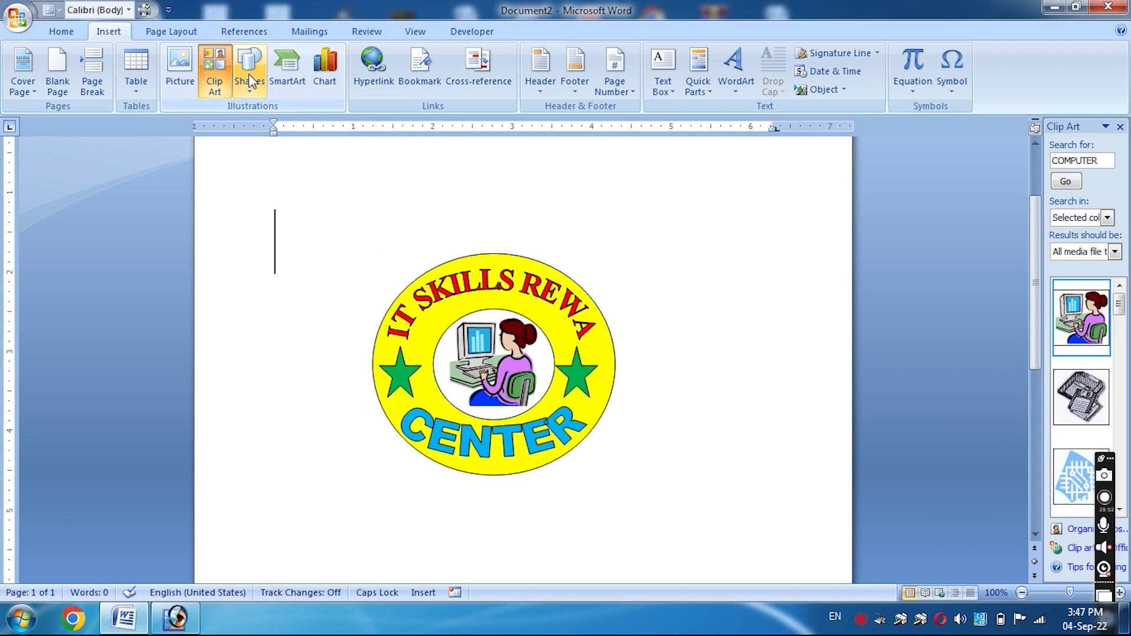